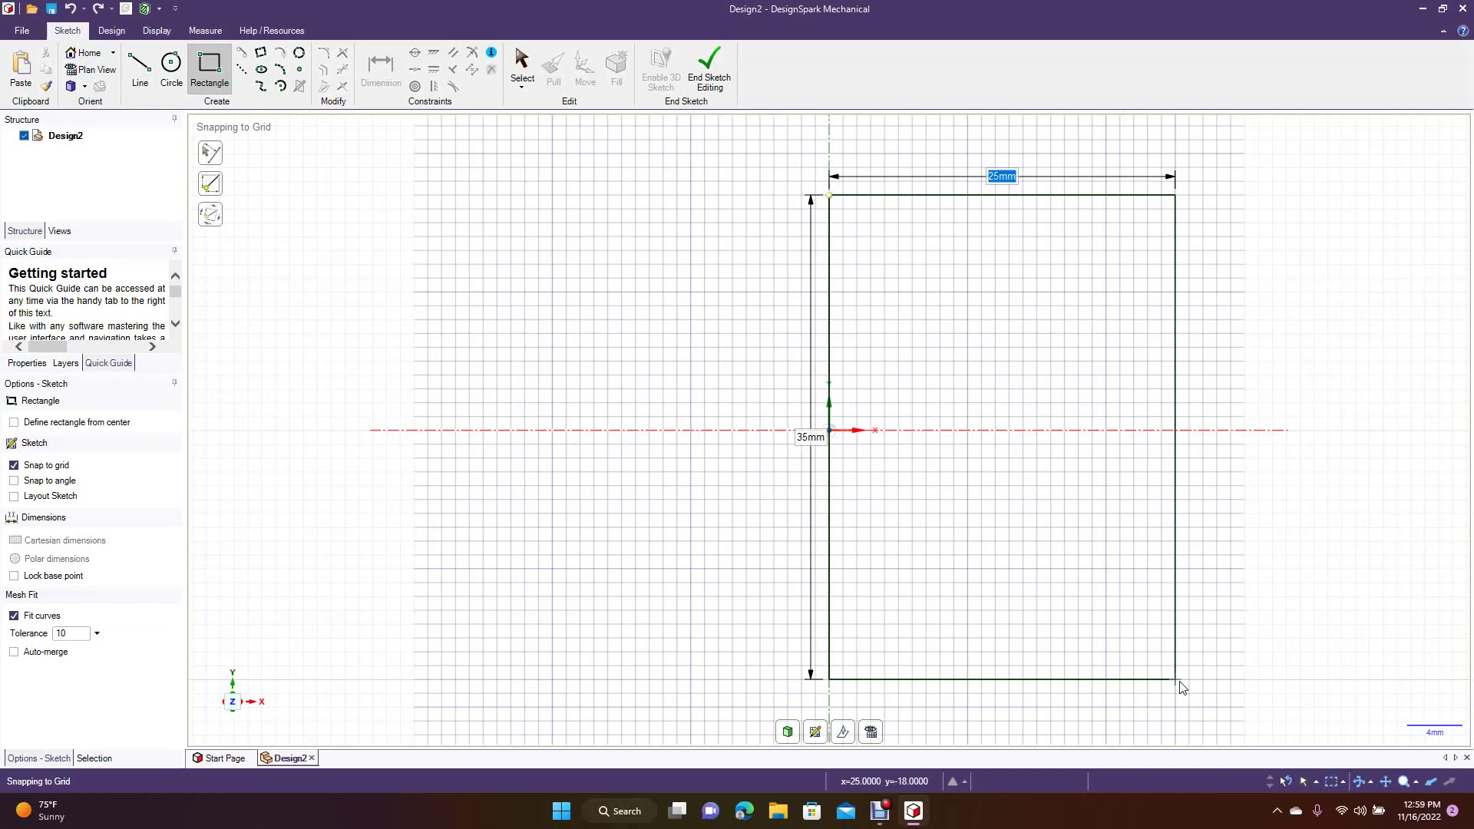
# Step: Set the rectangle being sketched to 40 mm wide and 100 mm high, and finish drawing it
pyautogui.write('40')
pyautogui.press('Tab')
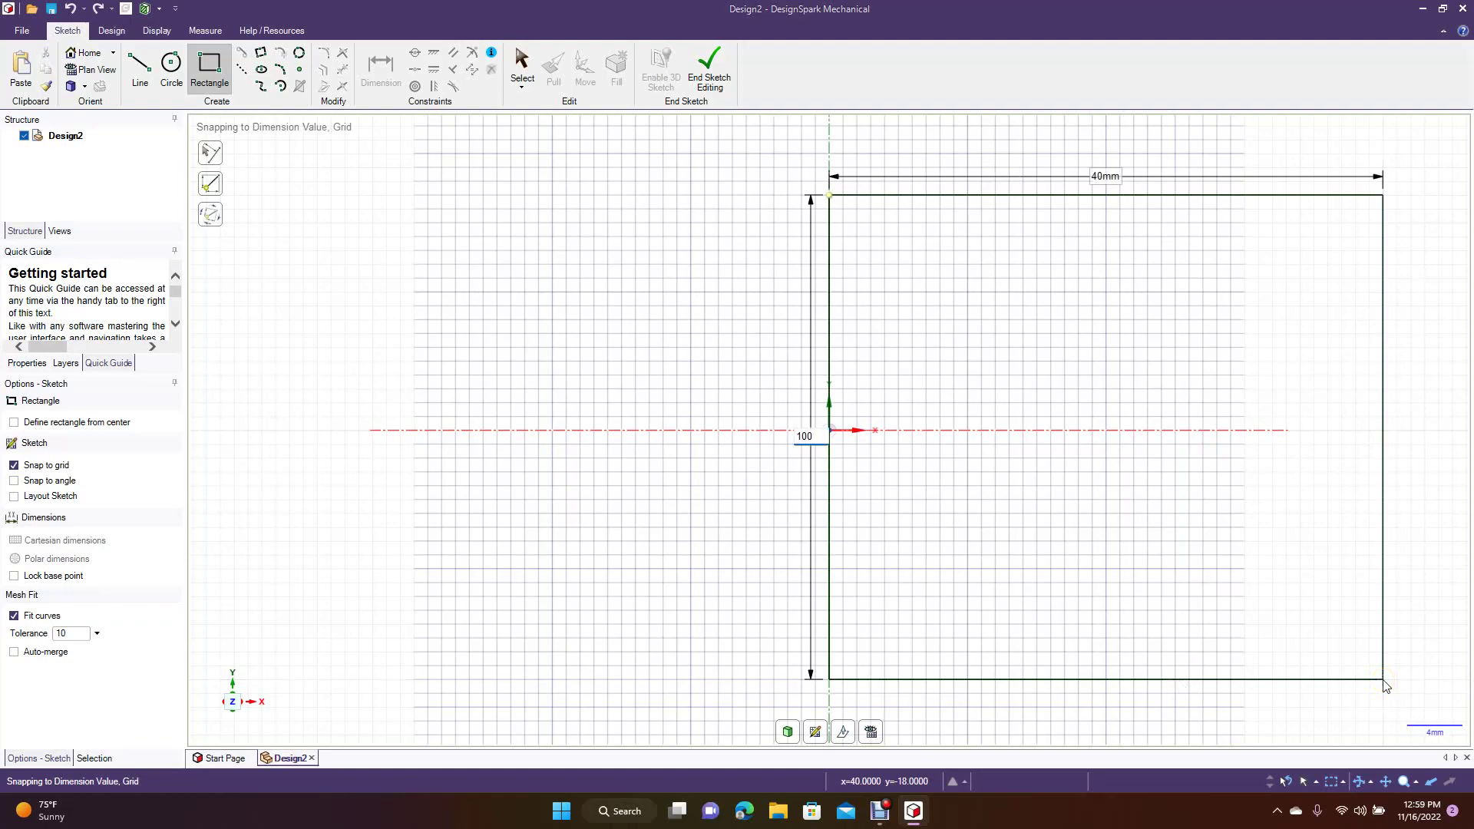
pyautogui.write('100')
pyautogui.press('Return')
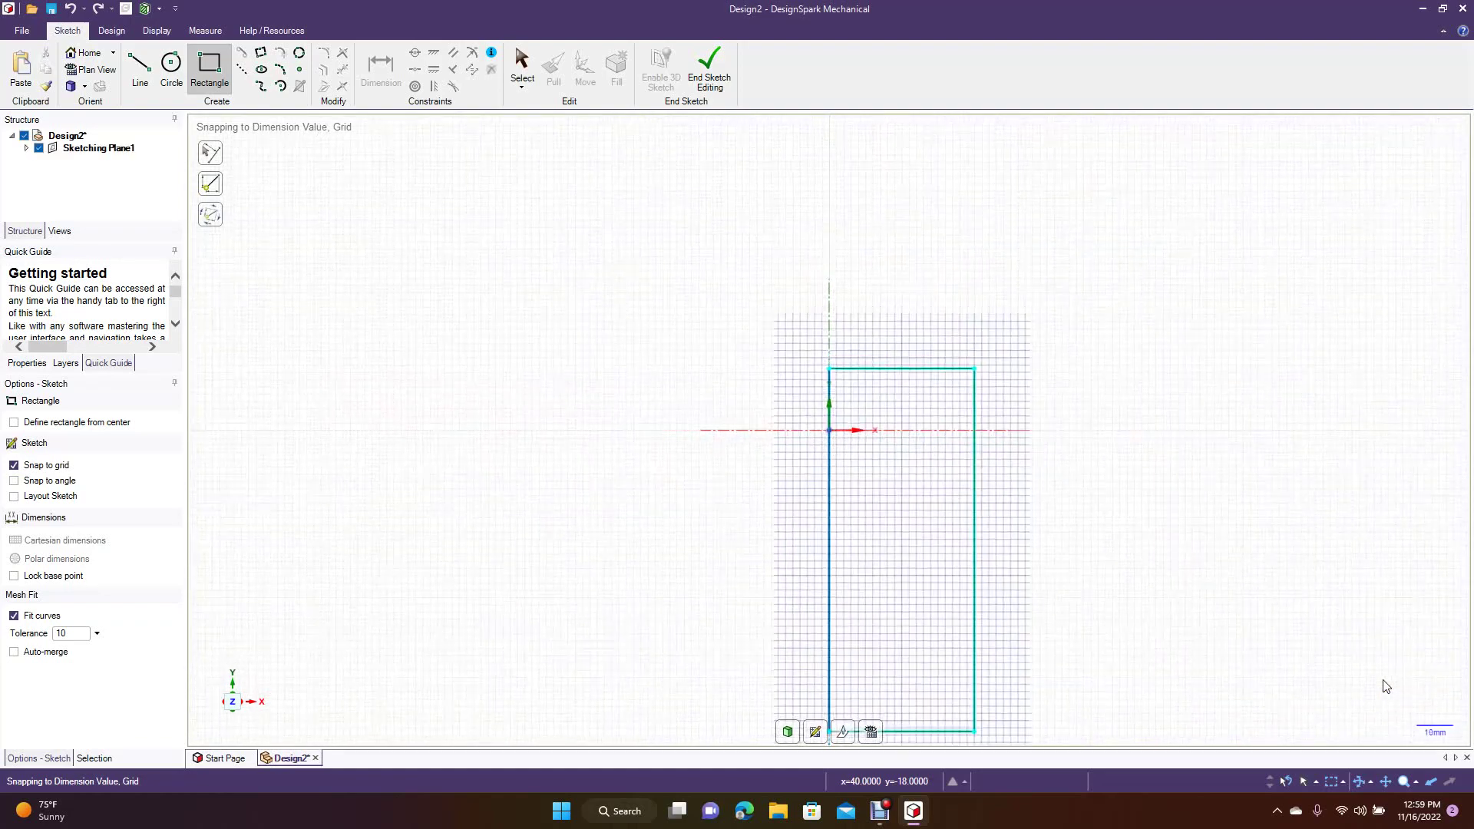
pyautogui.click(516, 60)
pyautogui.click(647, 225)
pyautogui.click(777, 369)
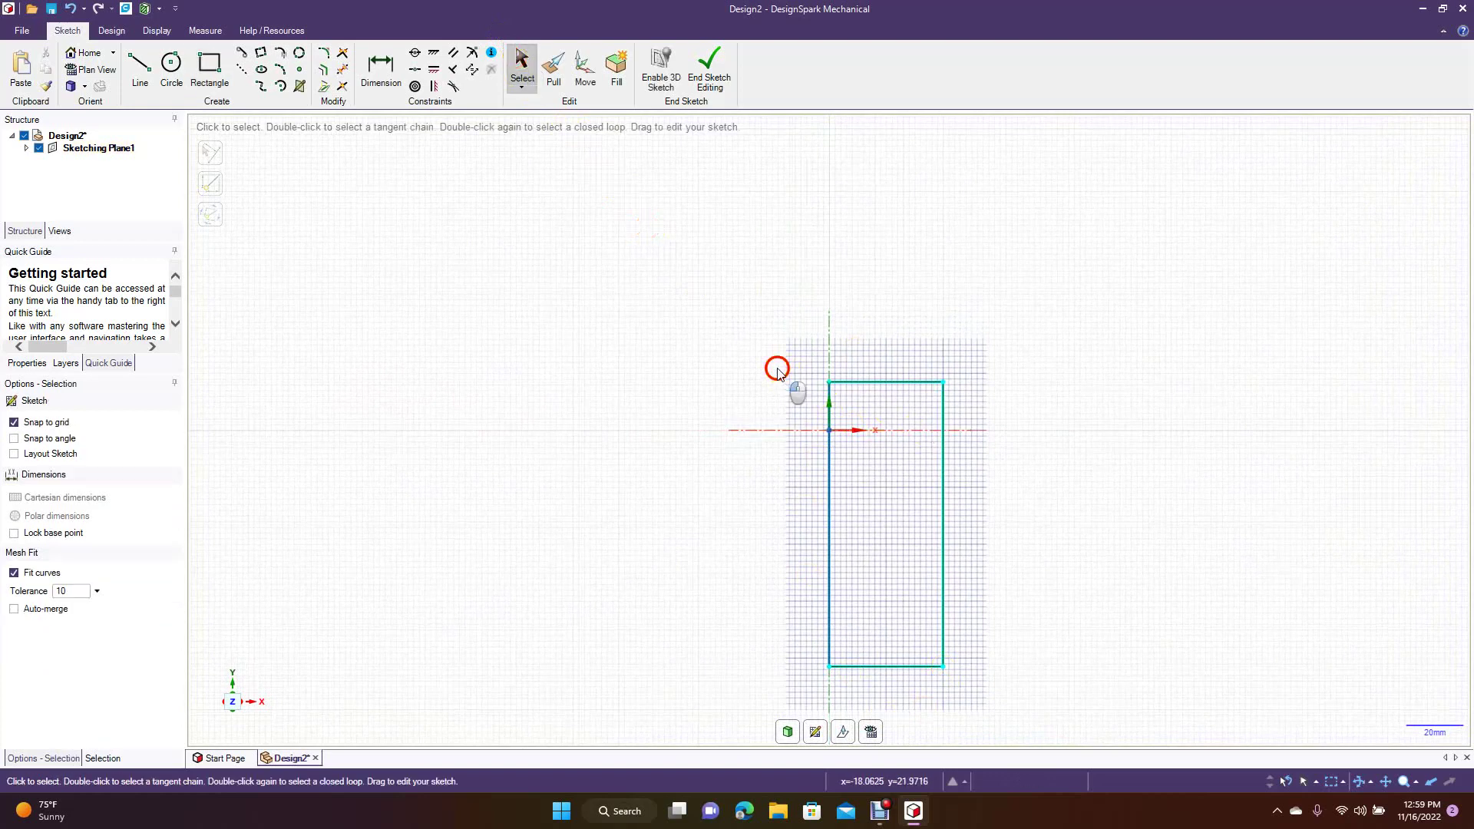
# Step: Fillet the rectangle's two right-hand corners, with a small radius at the upper corner and about 7 mm at the lower corner
pyautogui.click(283, 52)
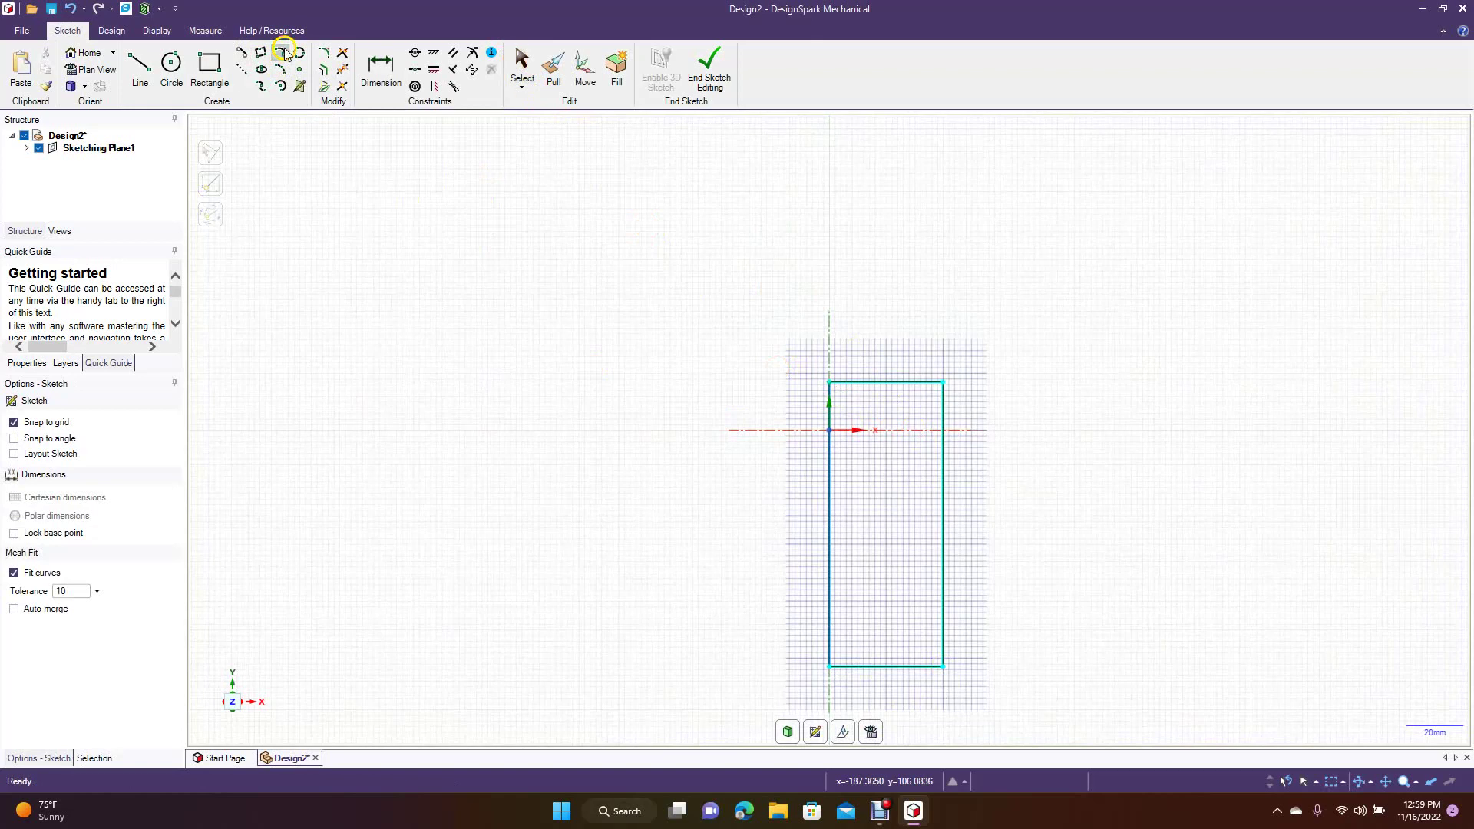
pyautogui.click(322, 53)
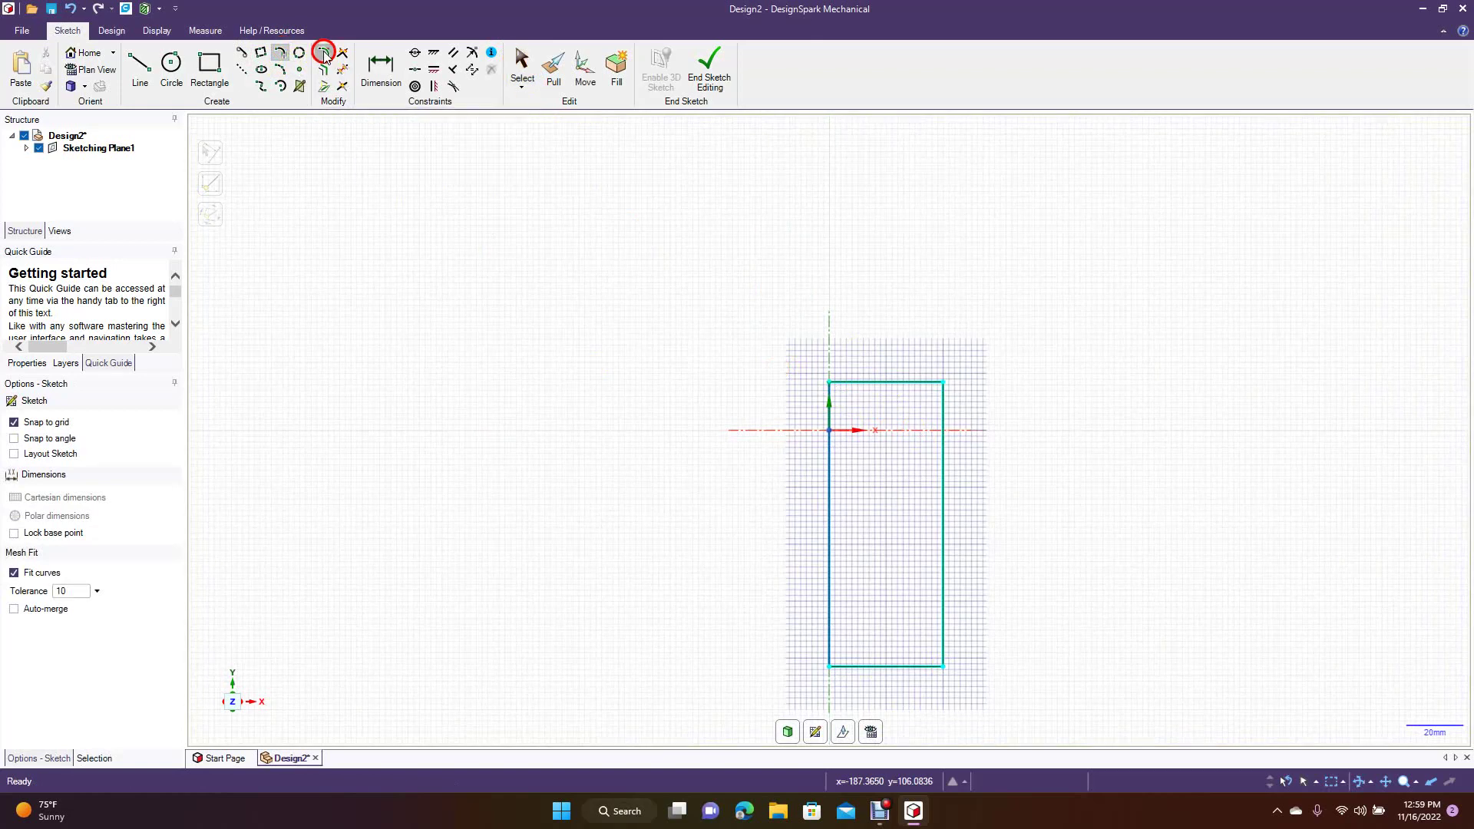
pyautogui.click(927, 382)
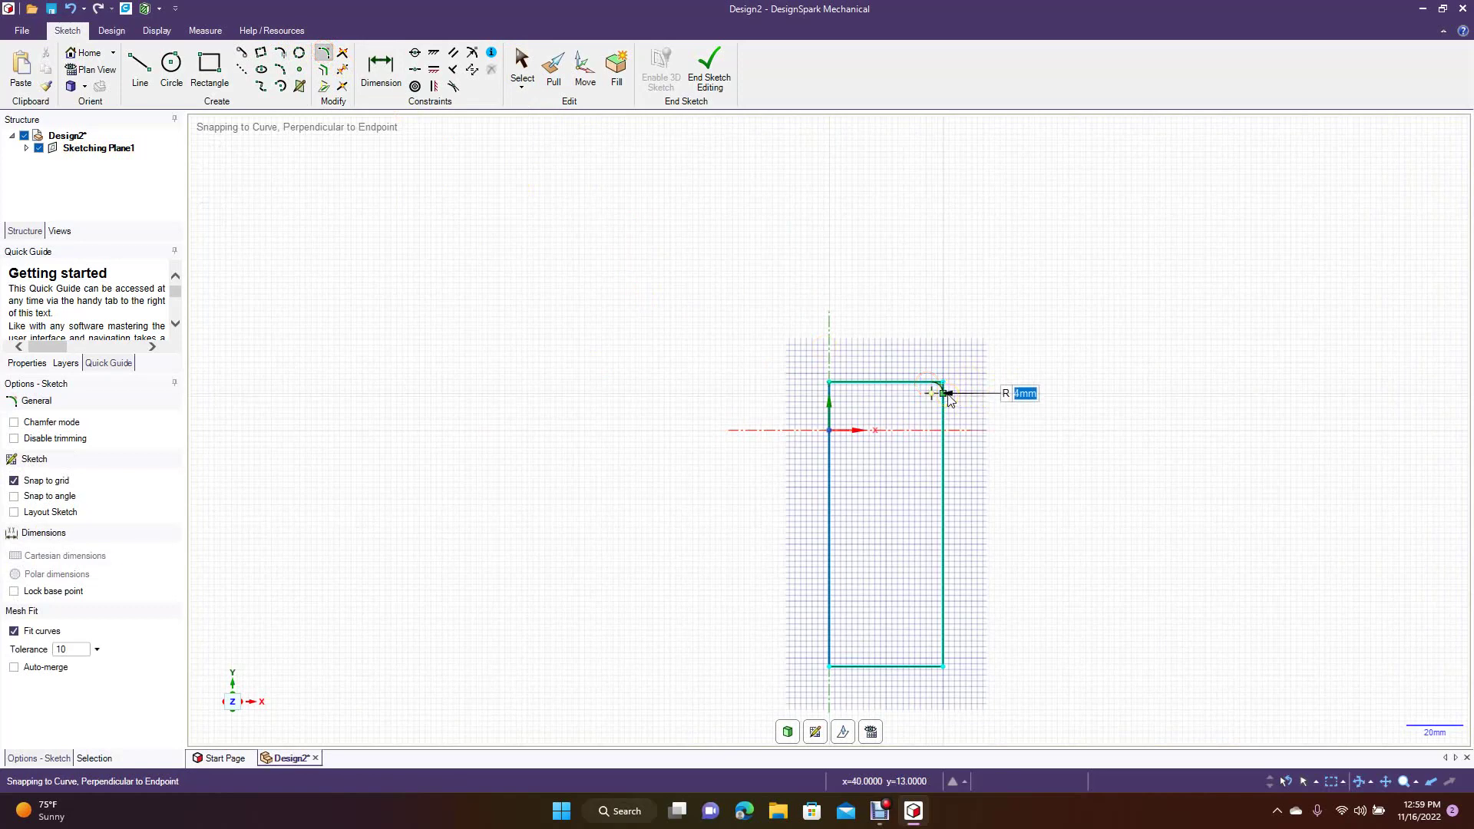
pyautogui.click(950, 400)
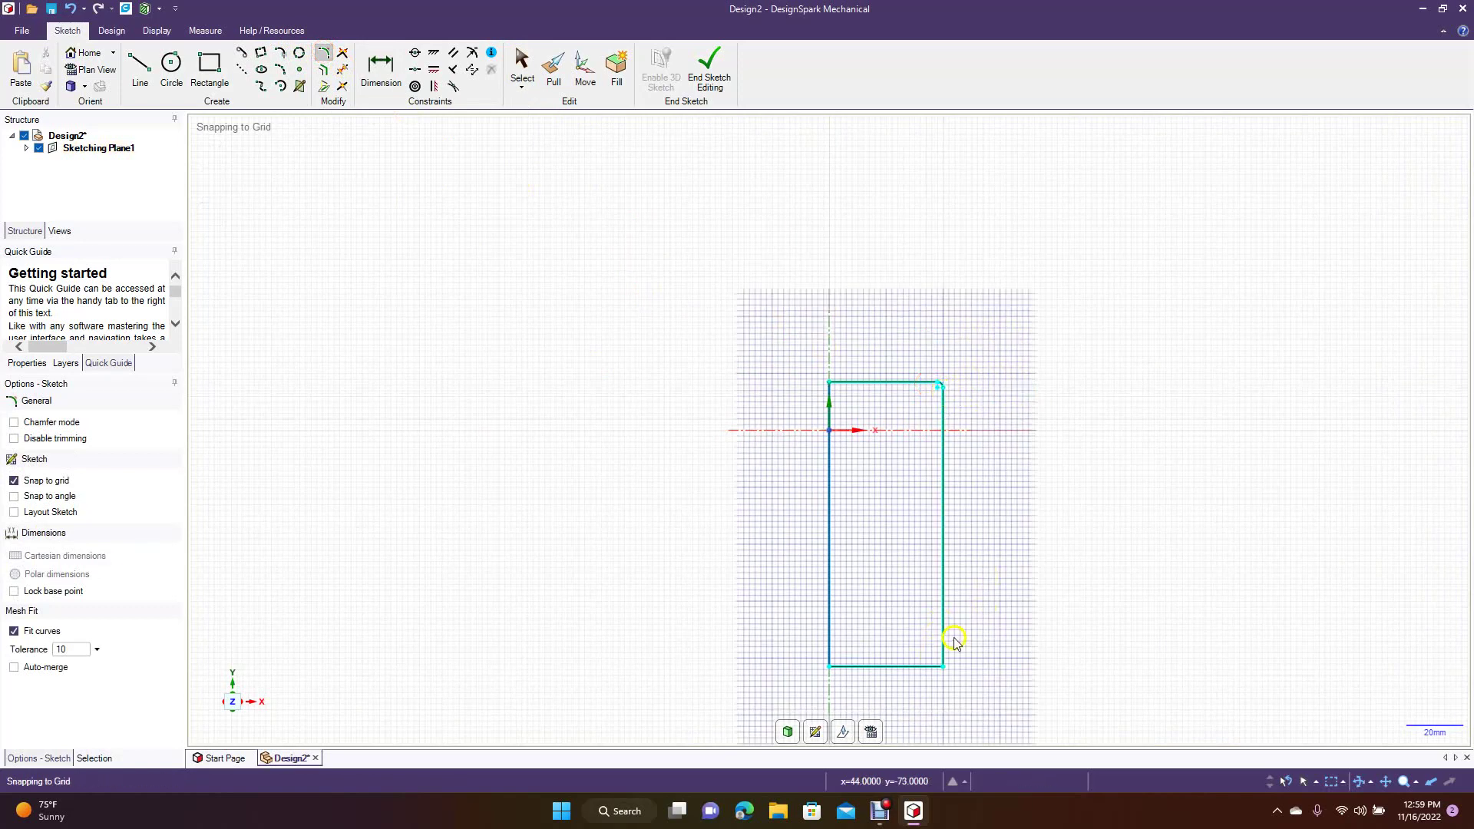
pyautogui.click(924, 666)
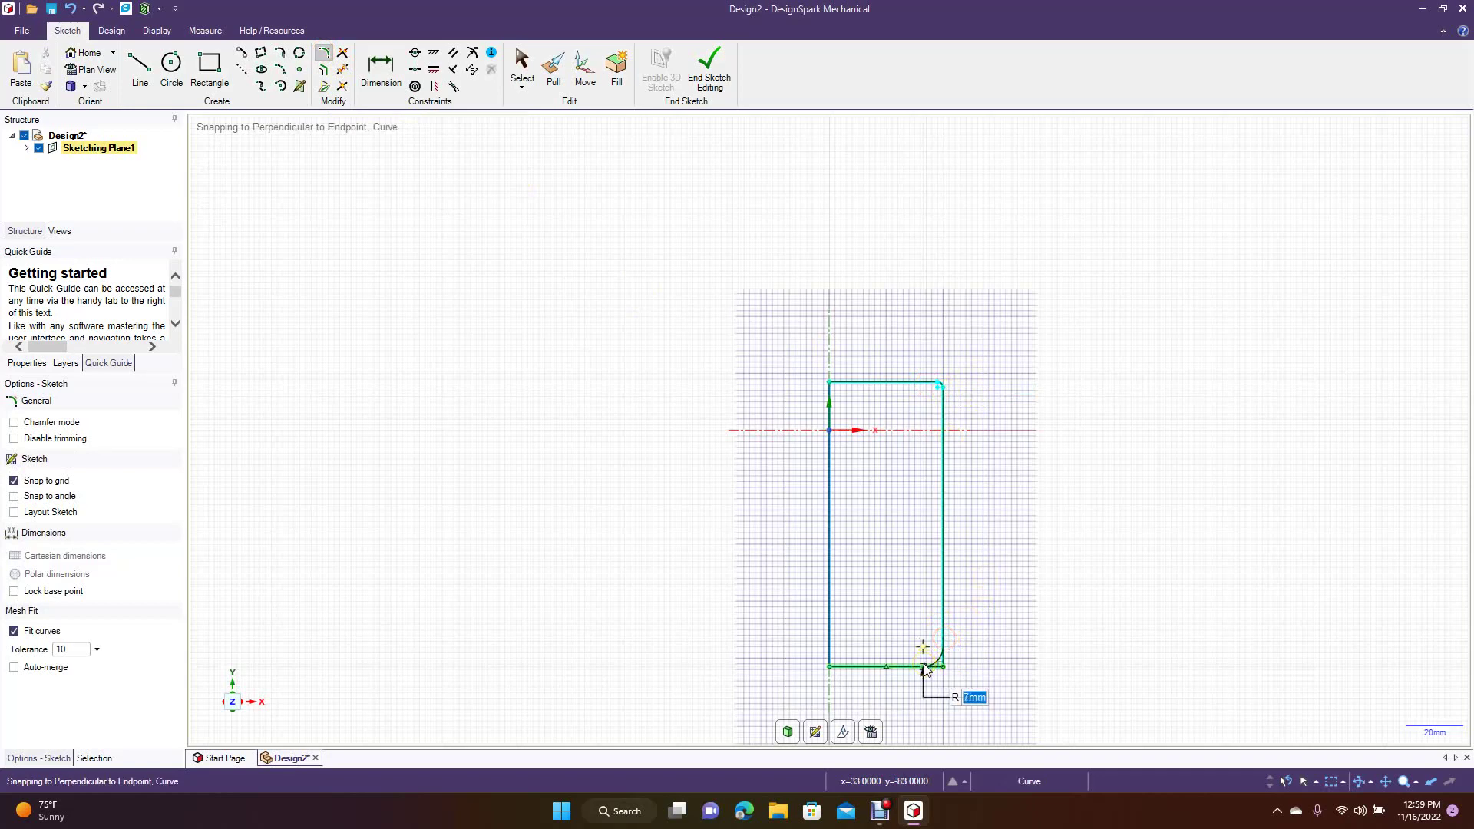
pyautogui.click(925, 668)
pyautogui.click(522, 67)
pyautogui.click(540, 136)
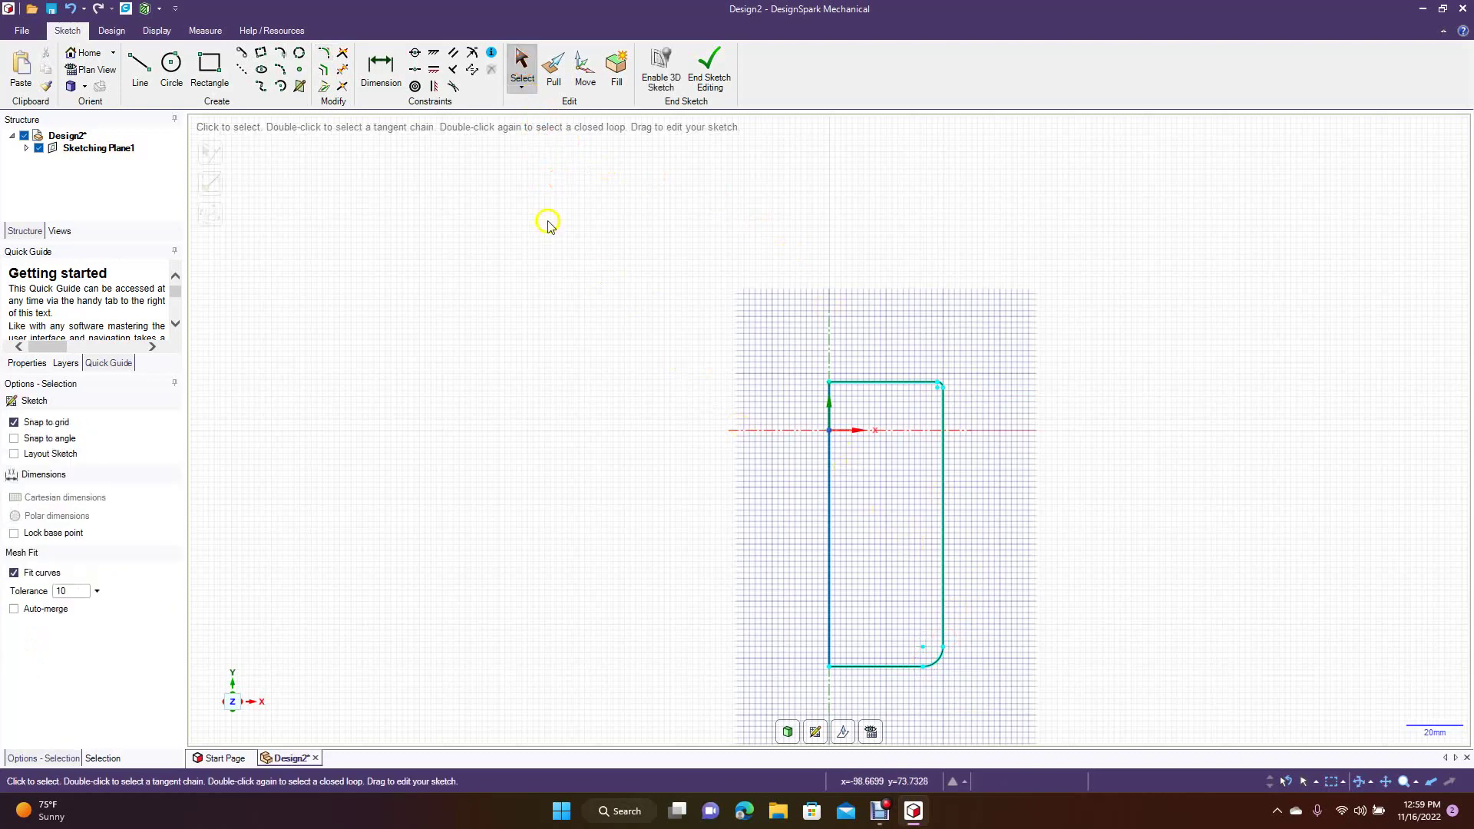
# Step: Finish the sketch and revolve the resulting surface a full turn around its straight left edge into a solid
pyautogui.click(710, 67)
pyautogui.click(859, 466)
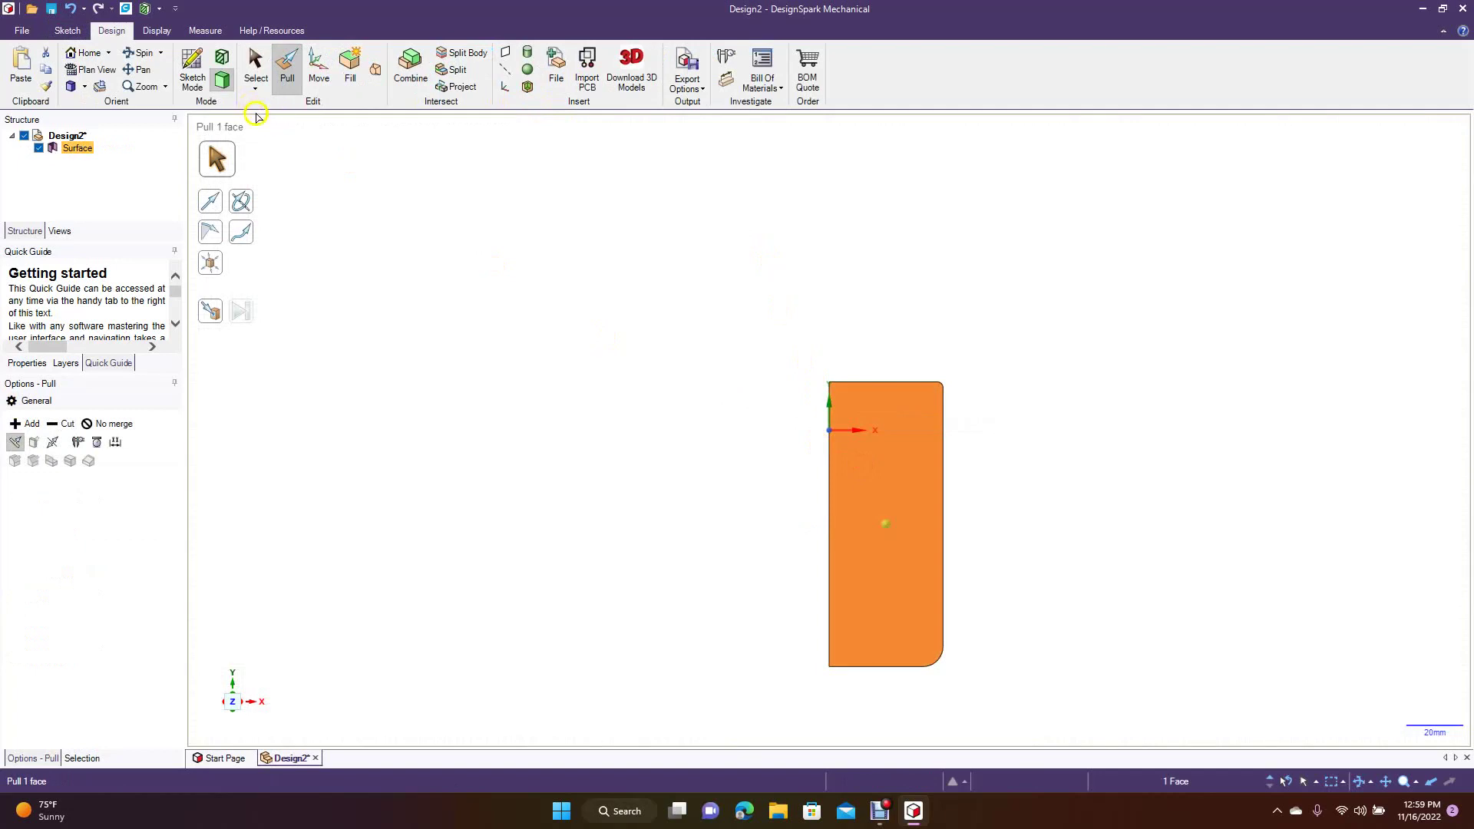
pyautogui.click(242, 203)
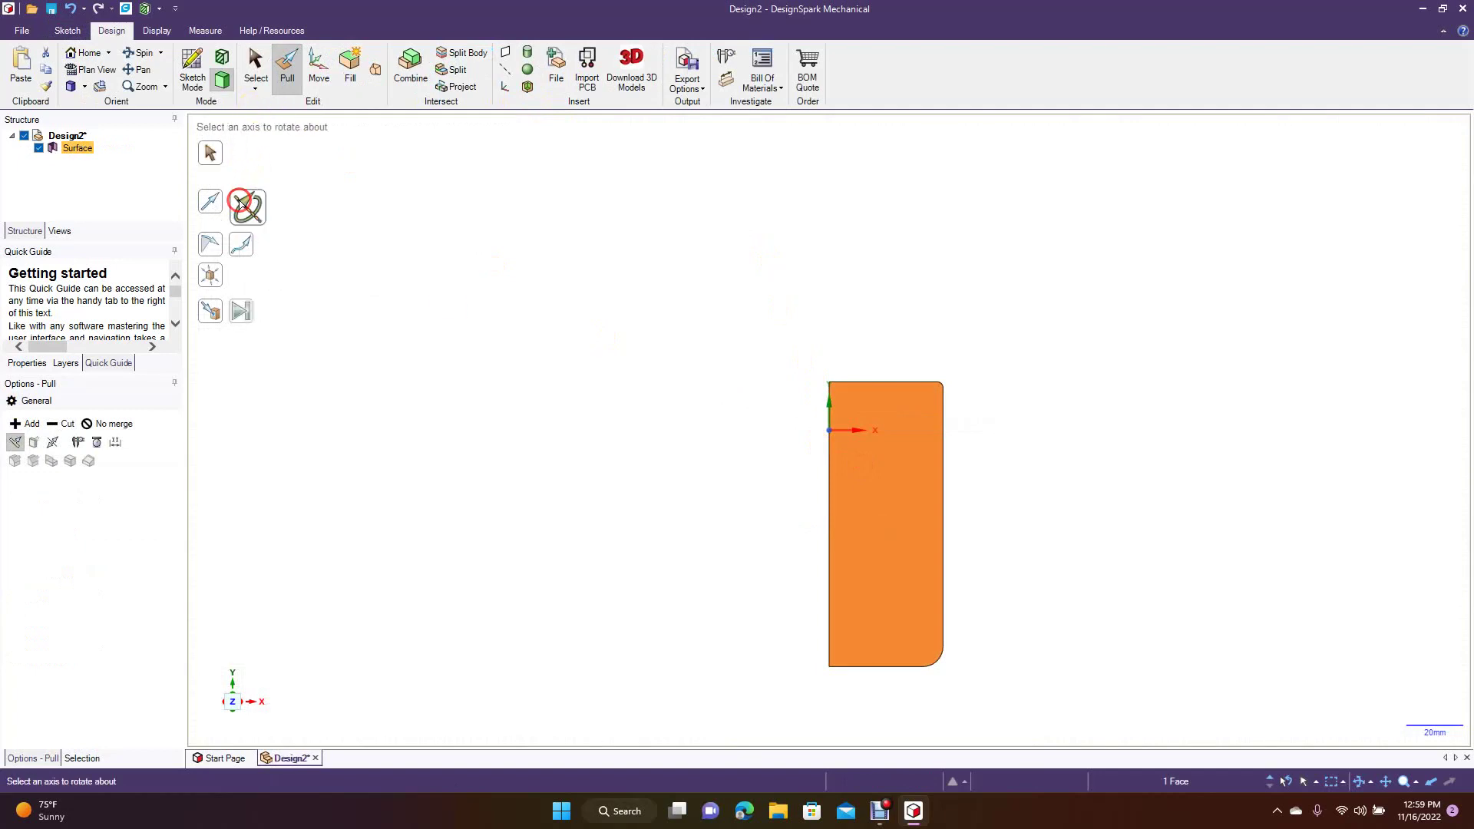
pyautogui.click(833, 488)
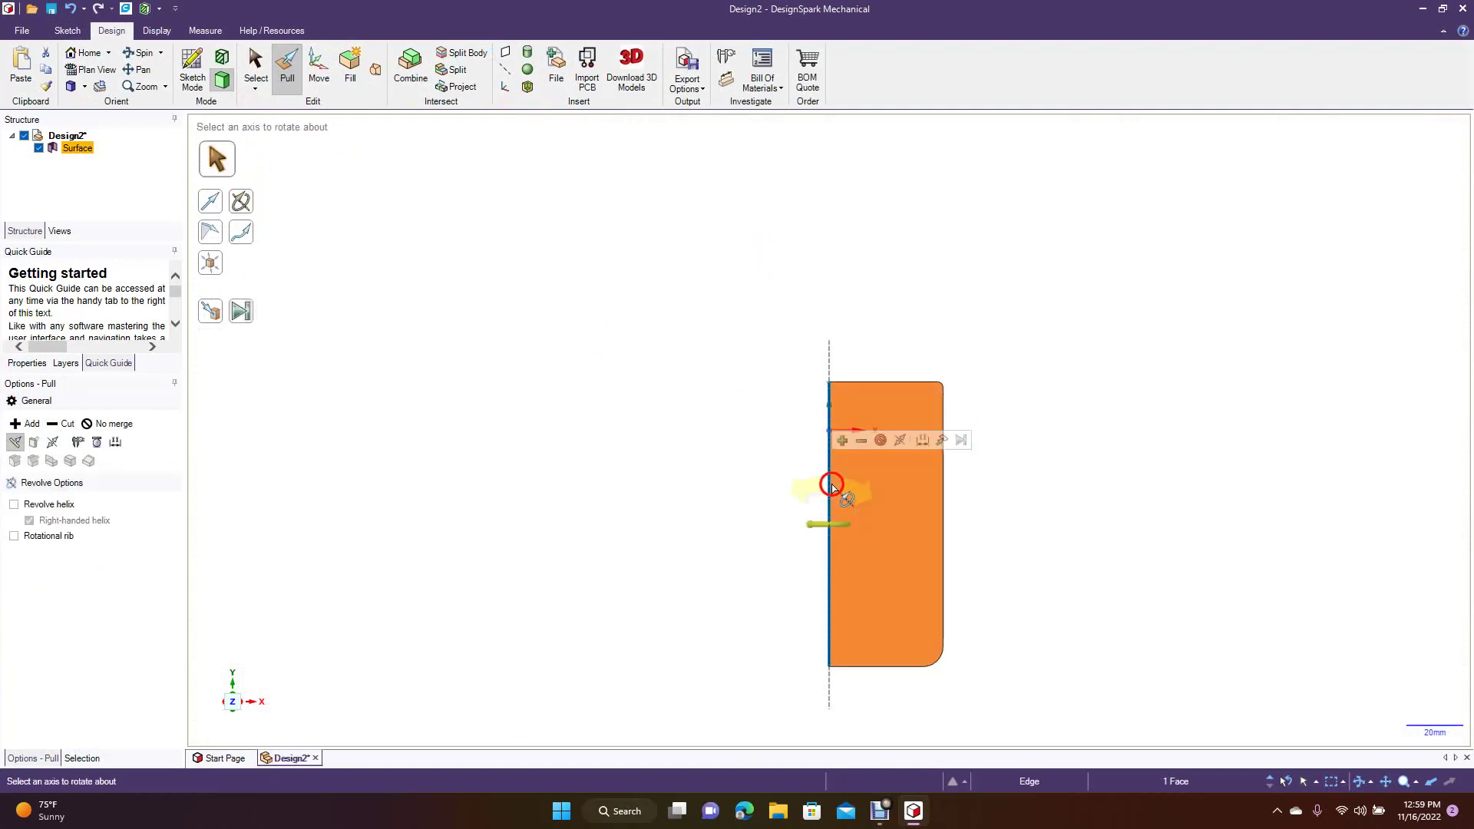
pyautogui.click(243, 315)
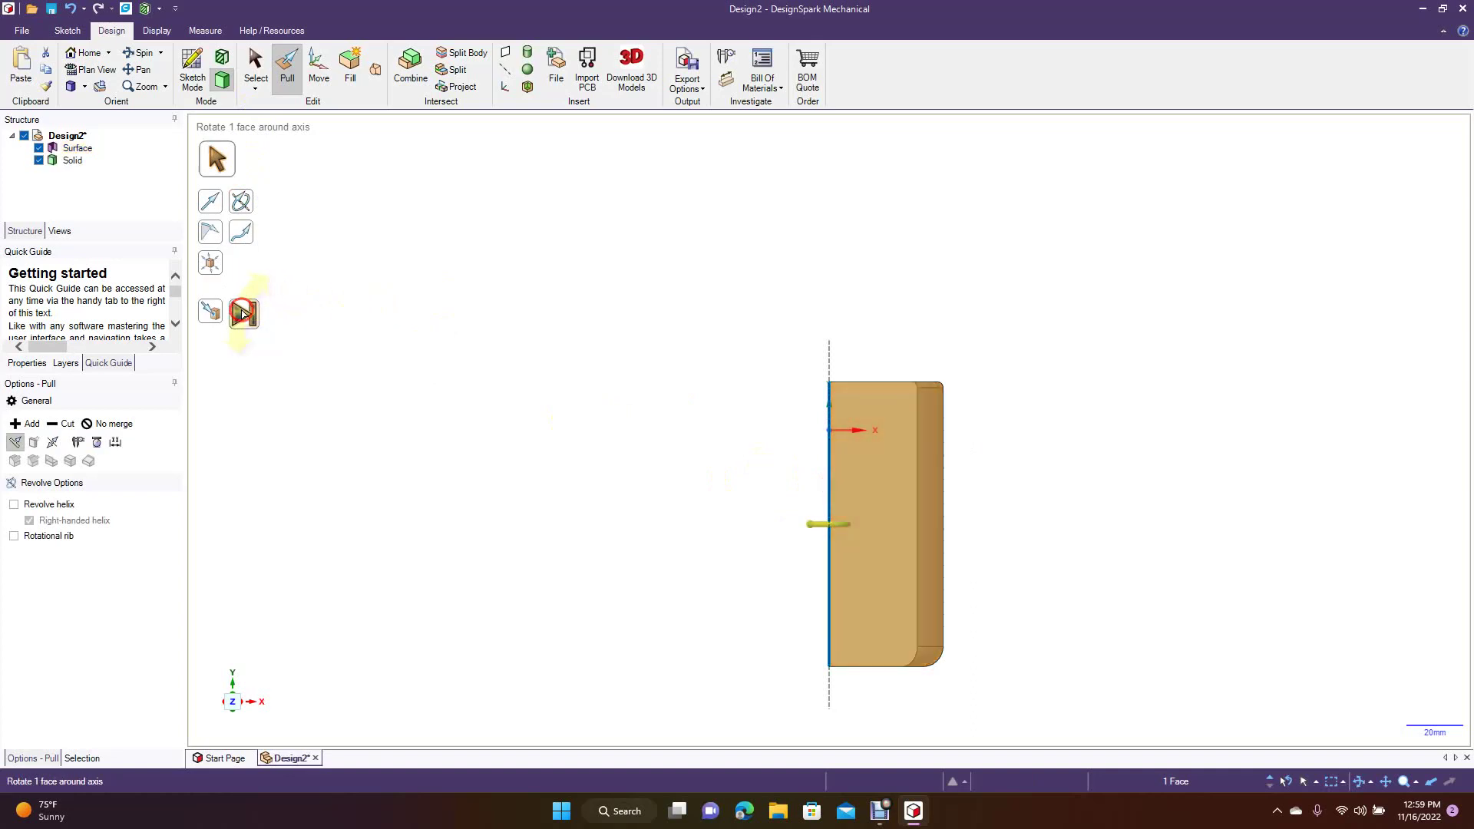
pyautogui.click(256, 61)
# Step: Create a vertical reference plane through the origin at the middle of the solid and face it in the Top view
pyautogui.click(138, 54)
pyautogui.moveTo(566, 422); pyautogui.dragTo(521, 437)
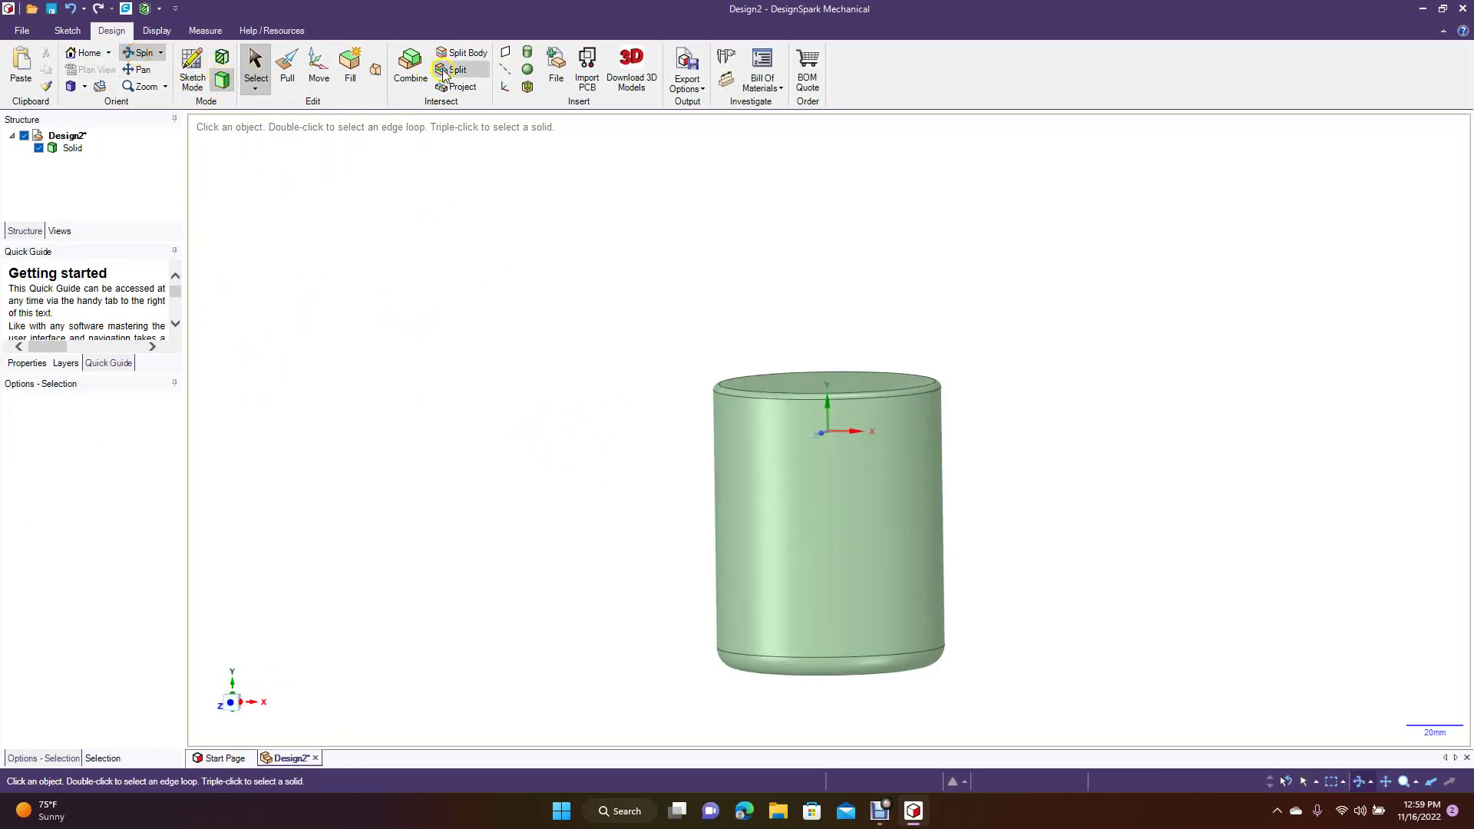
pyautogui.click(506, 54)
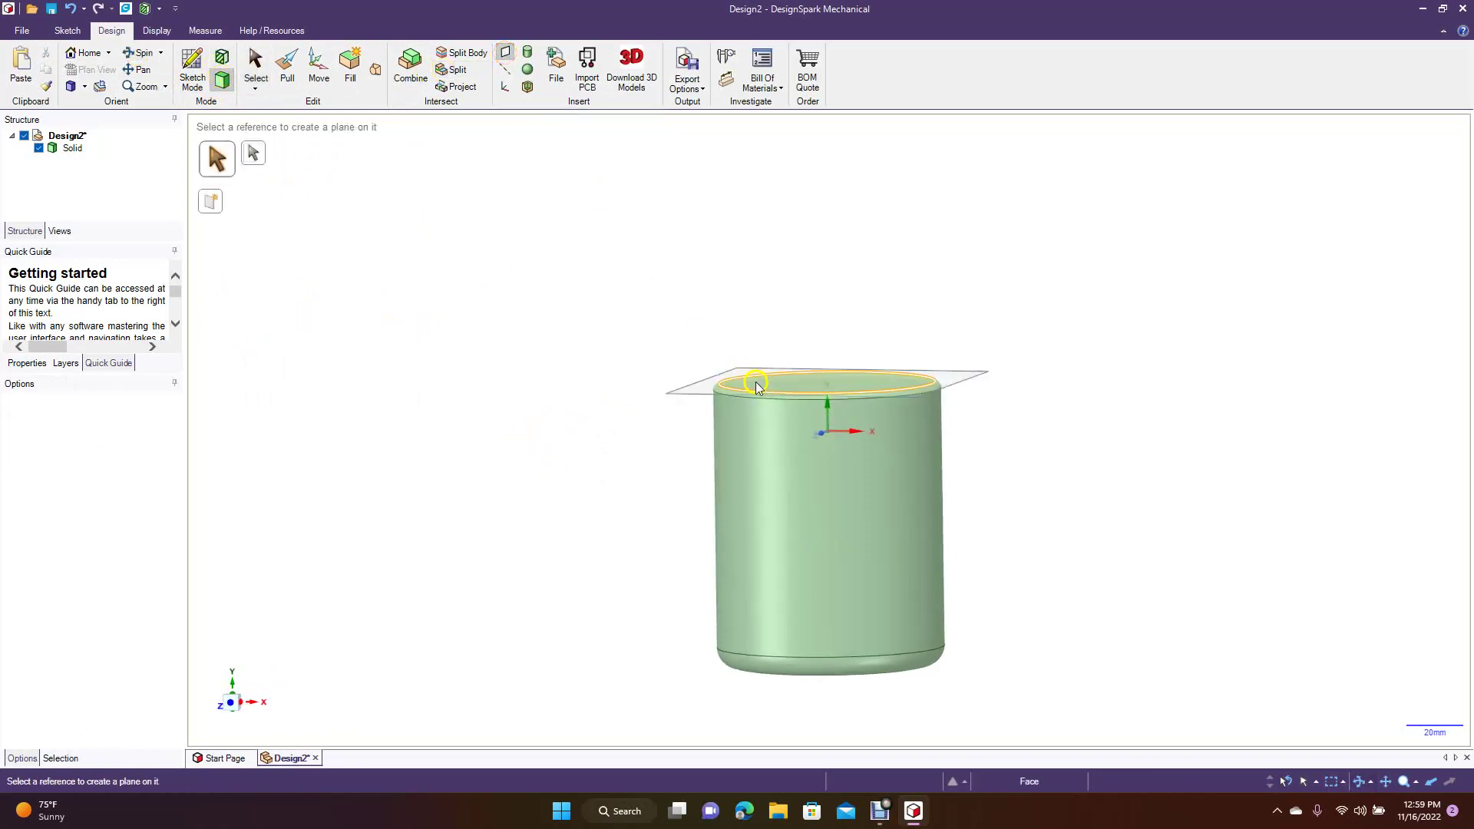
pyautogui.click(826, 434)
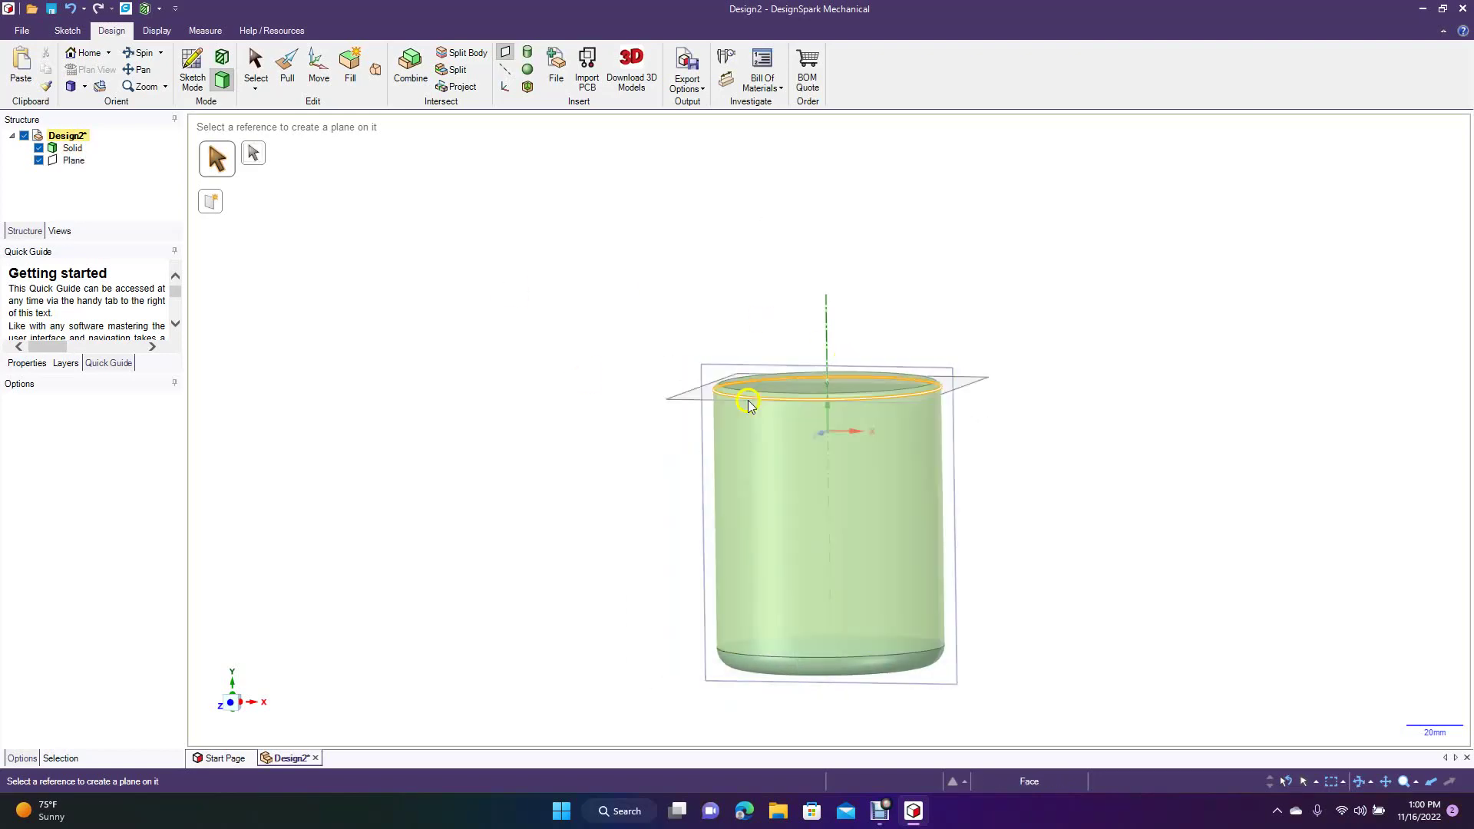
pyautogui.click(144, 53)
pyautogui.moveTo(459, 372)
pyautogui.mouseDown()
pyautogui.moveTo(470, 407)
pyautogui.moveTo(325, 447)
pyautogui.moveTo(485, 427)
pyautogui.moveTo(530, 378)
pyautogui.mouseUp()
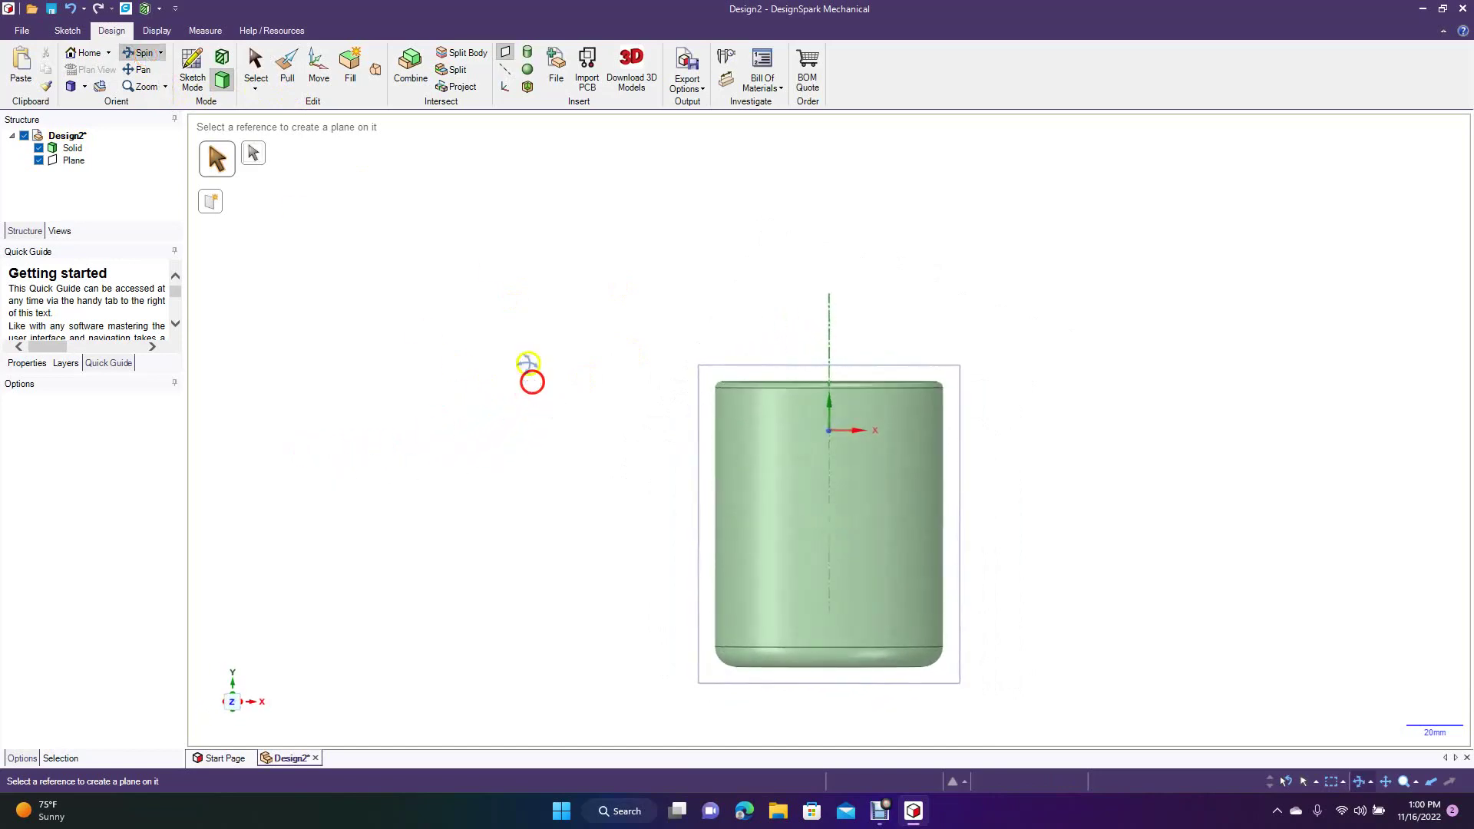
pyautogui.click(85, 86)
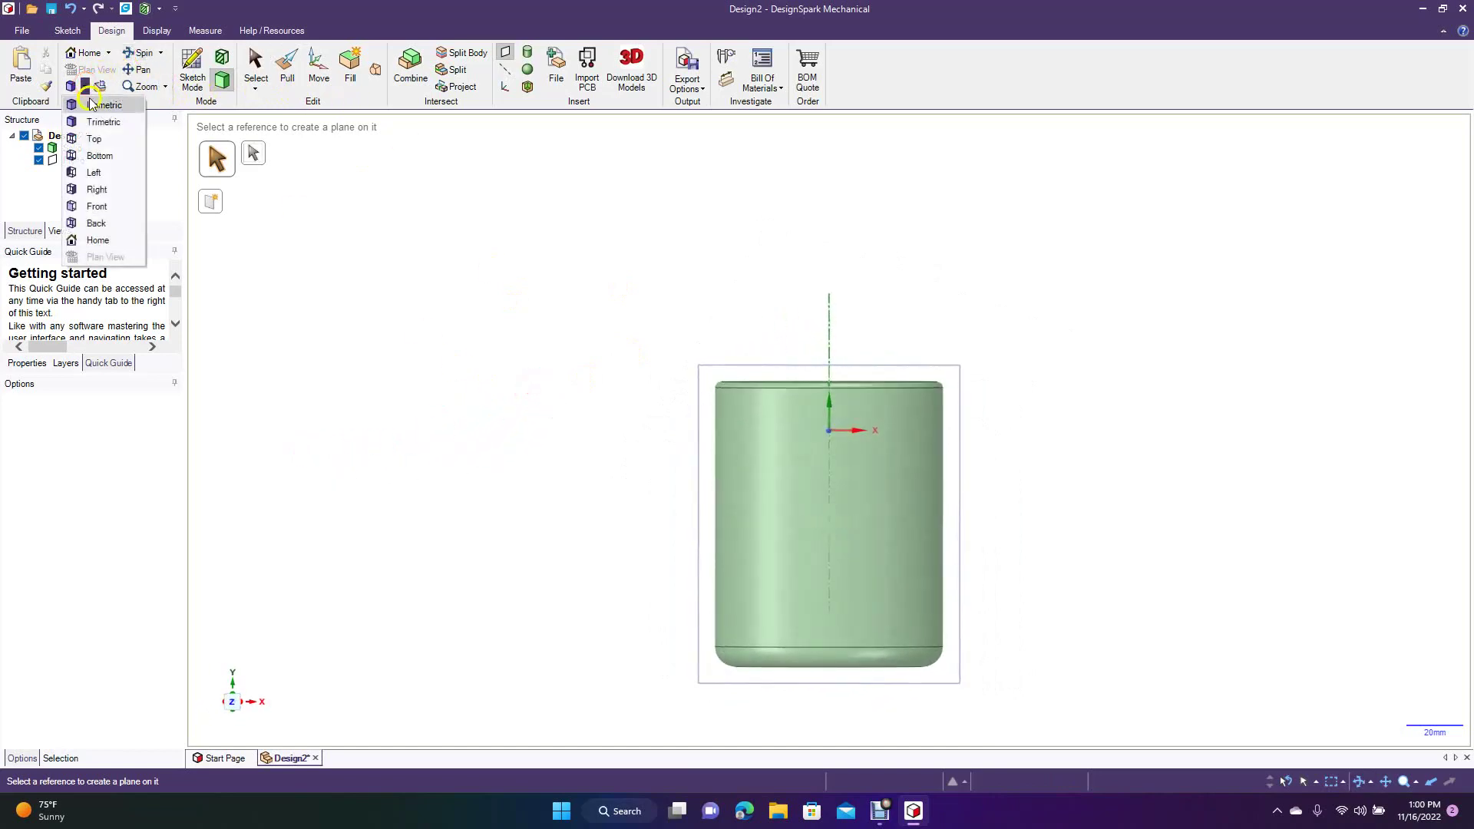
pyautogui.click(101, 138)
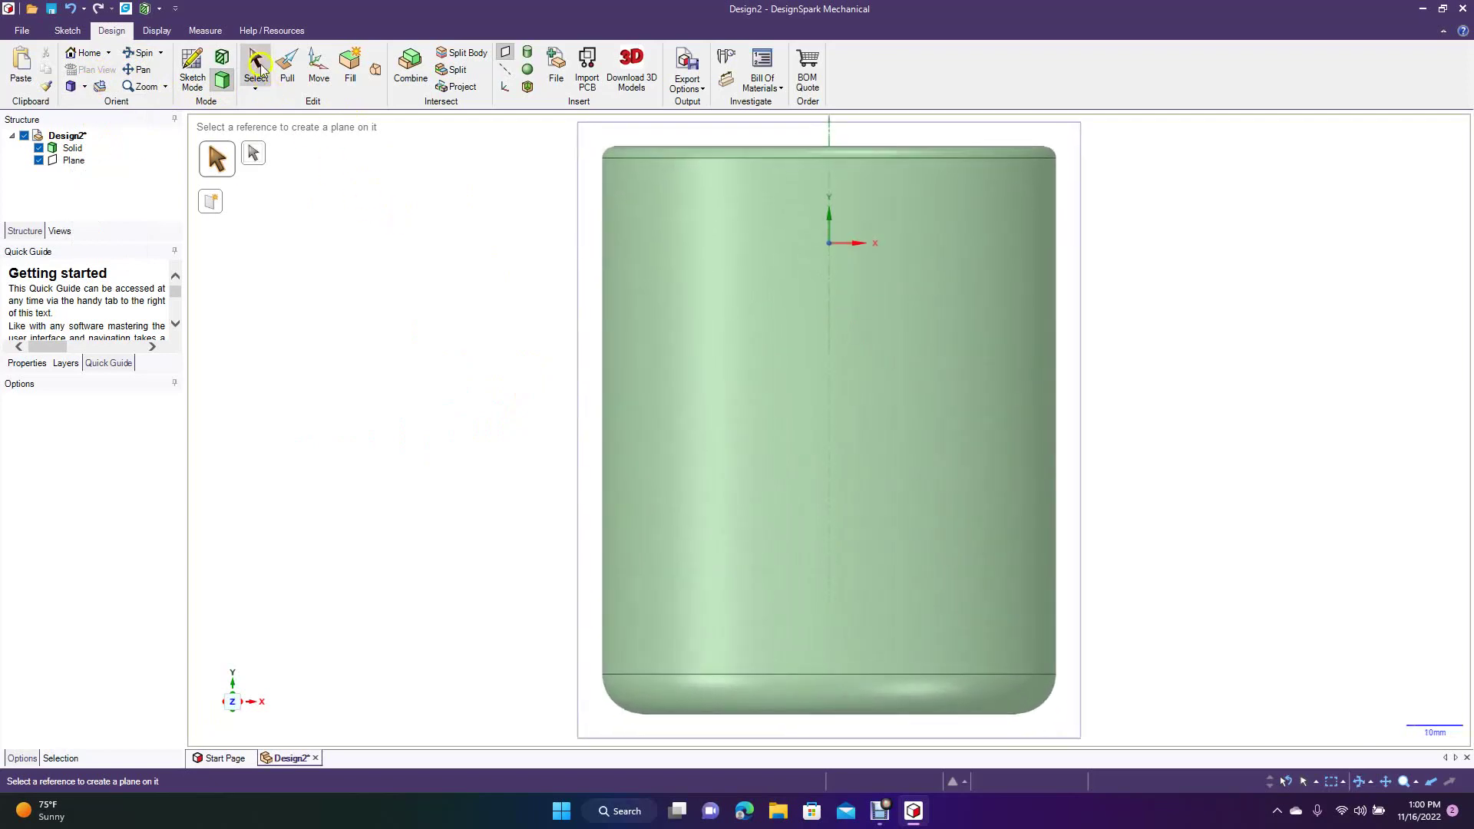
pyautogui.click(191, 61)
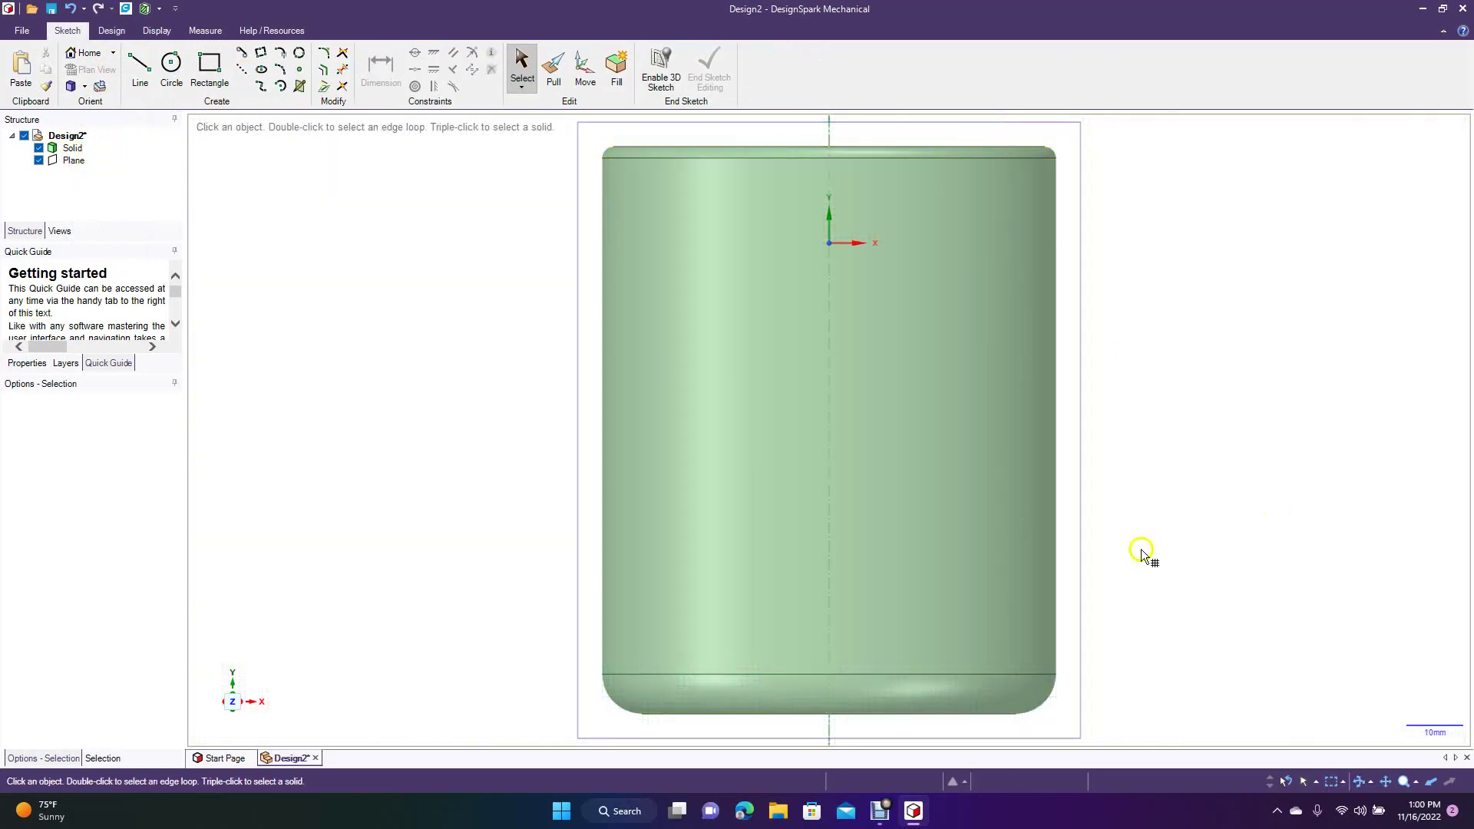
pyautogui.click(126, 76)
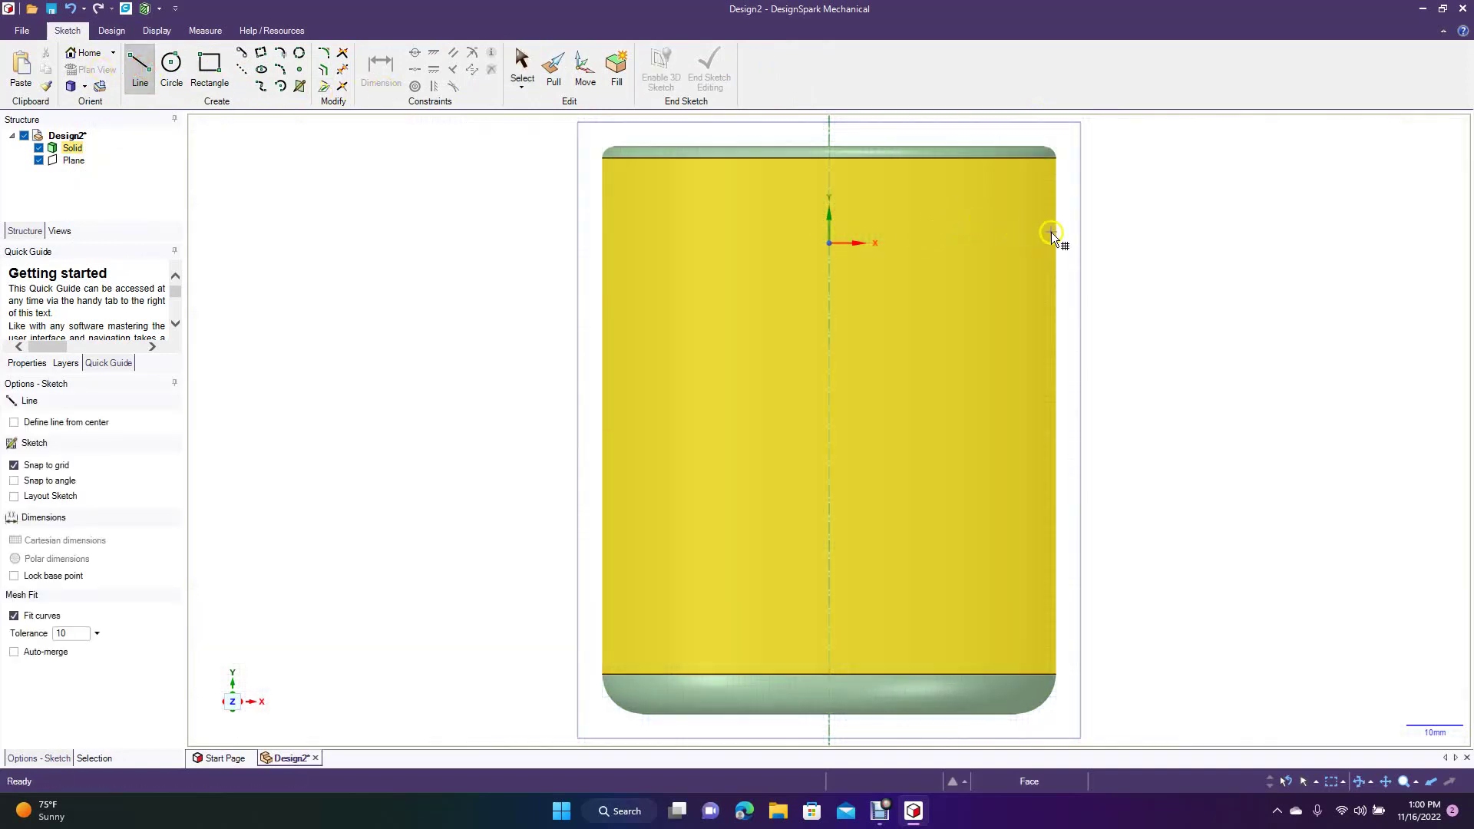
pyautogui.click(1073, 233)
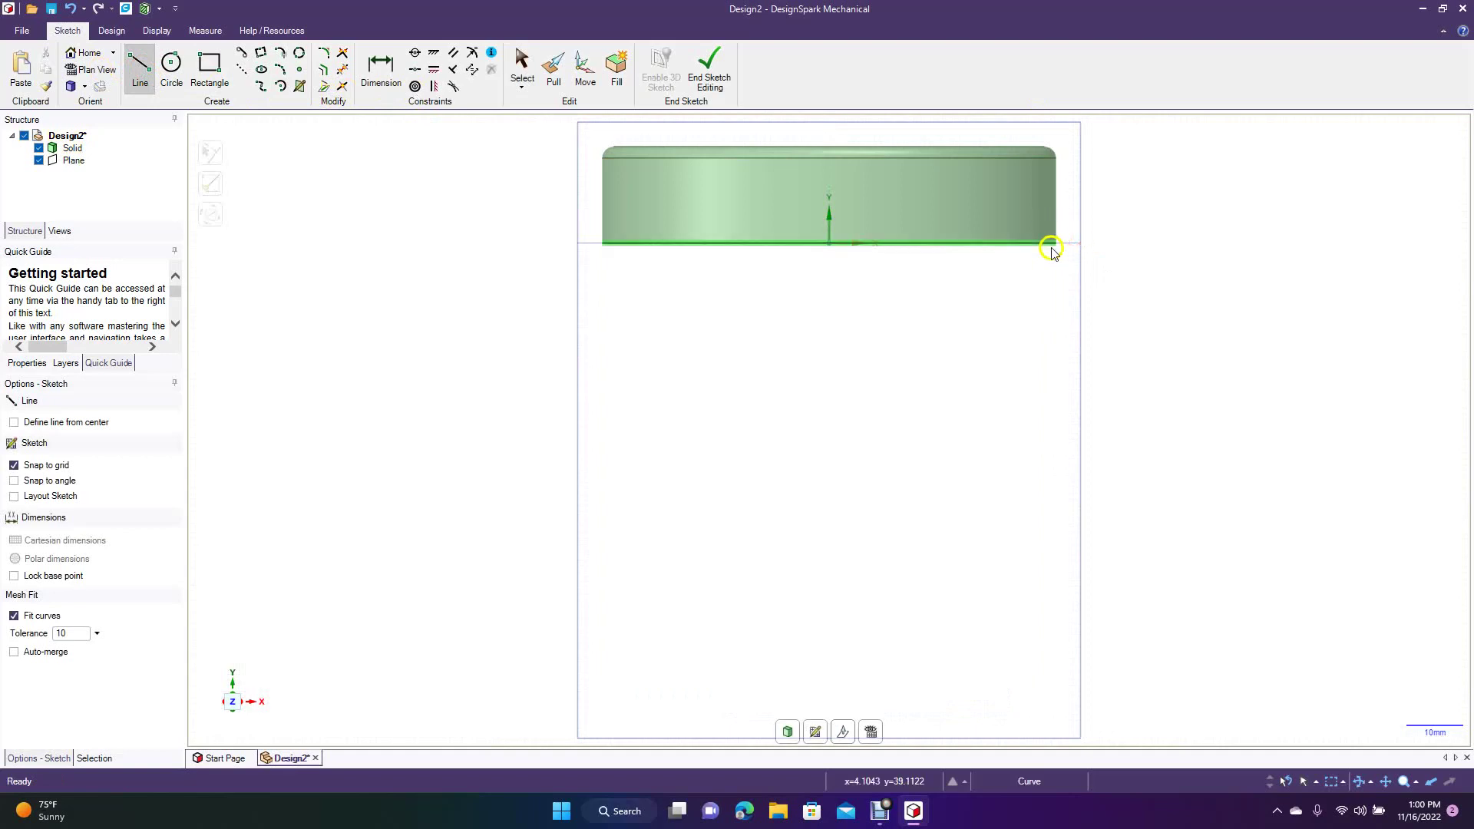
pyautogui.click(702, 67)
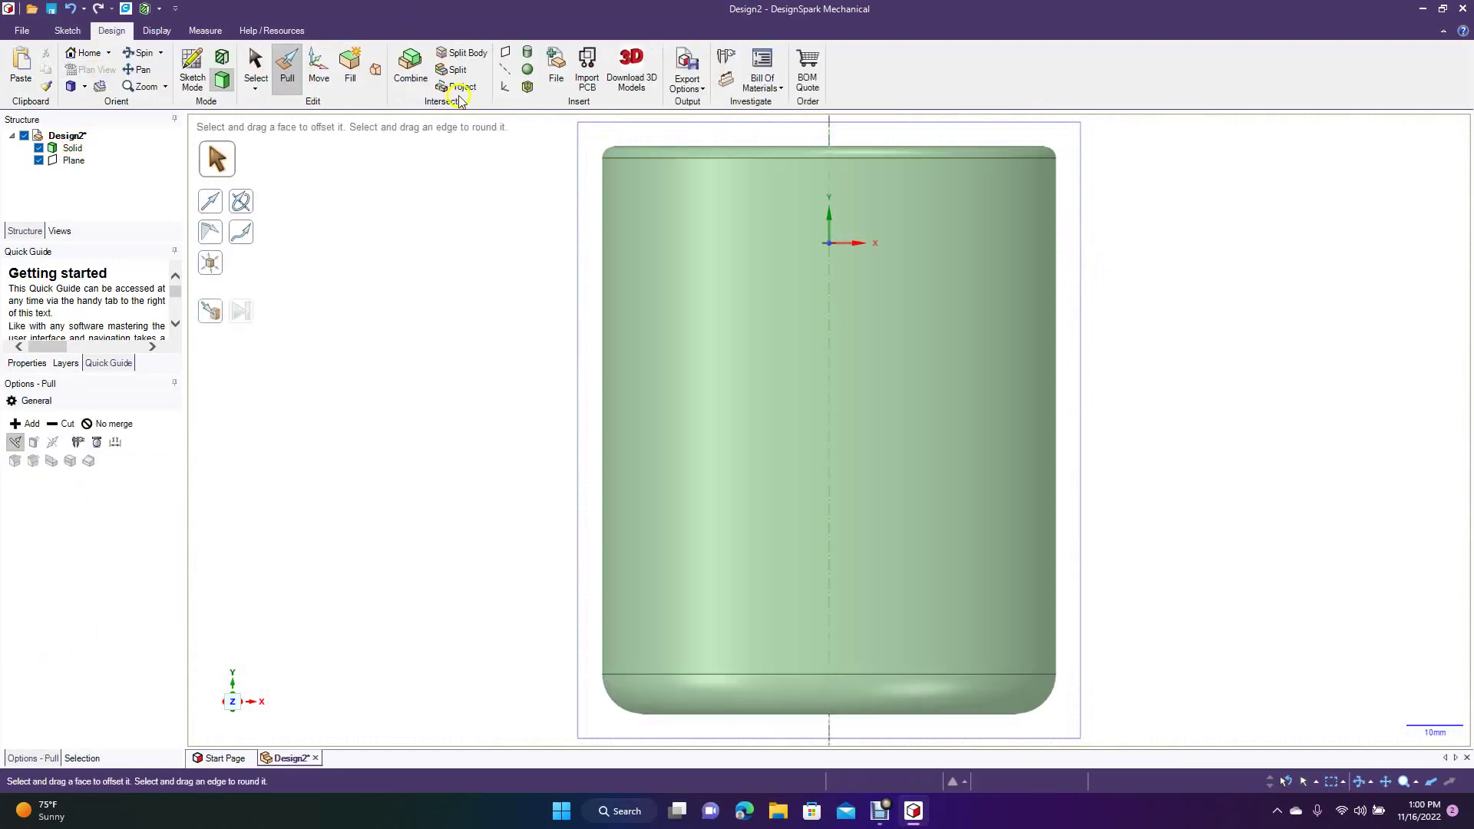
# Step: Sketch a handle path on the vertical reference plane: 30 mm outward from the solid's right edge at origin height, 60 mm down, and 30 mm back
pyautogui.click(256, 67)
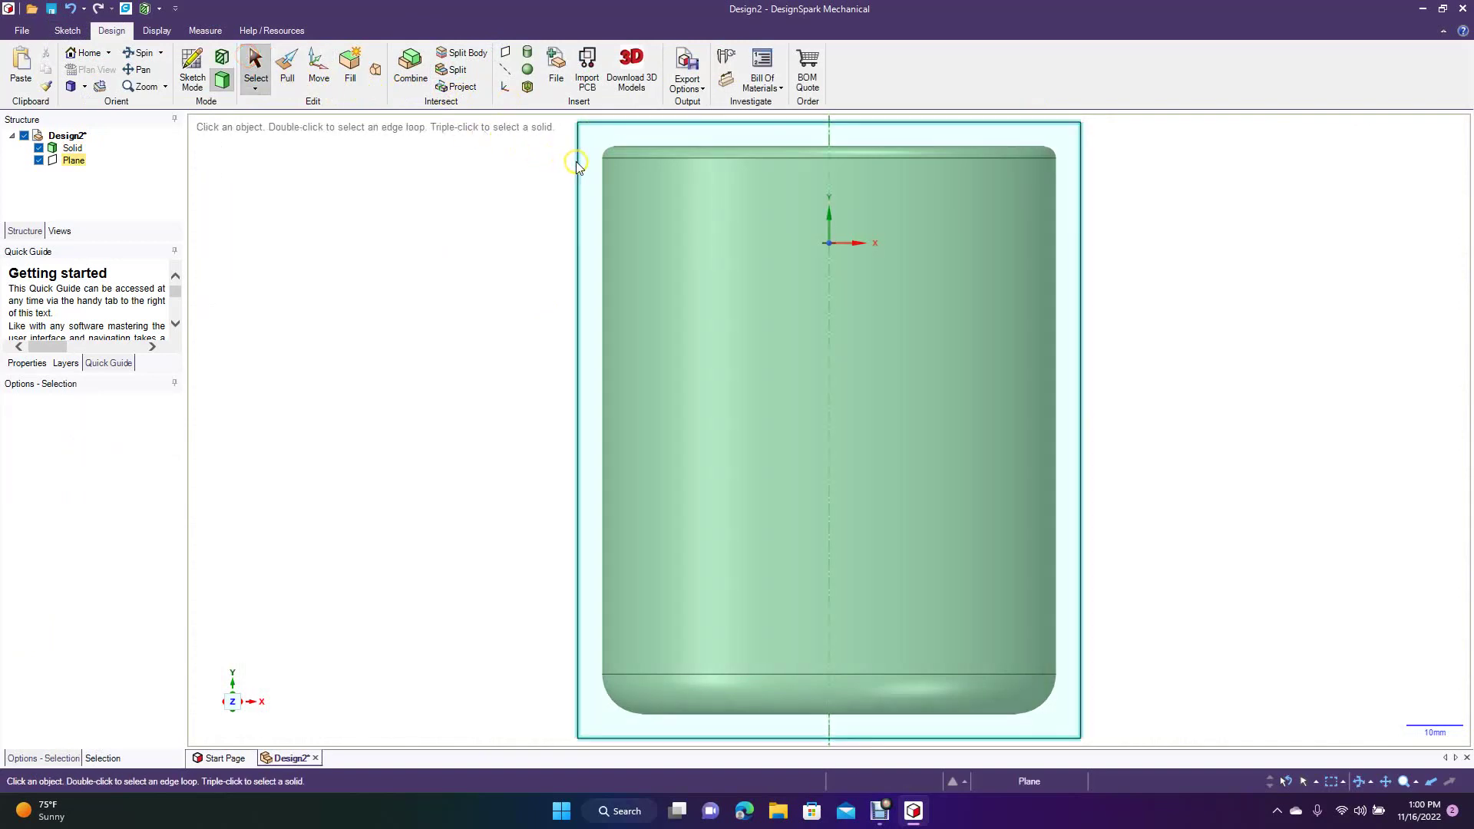
pyautogui.click(577, 165)
pyautogui.click(190, 66)
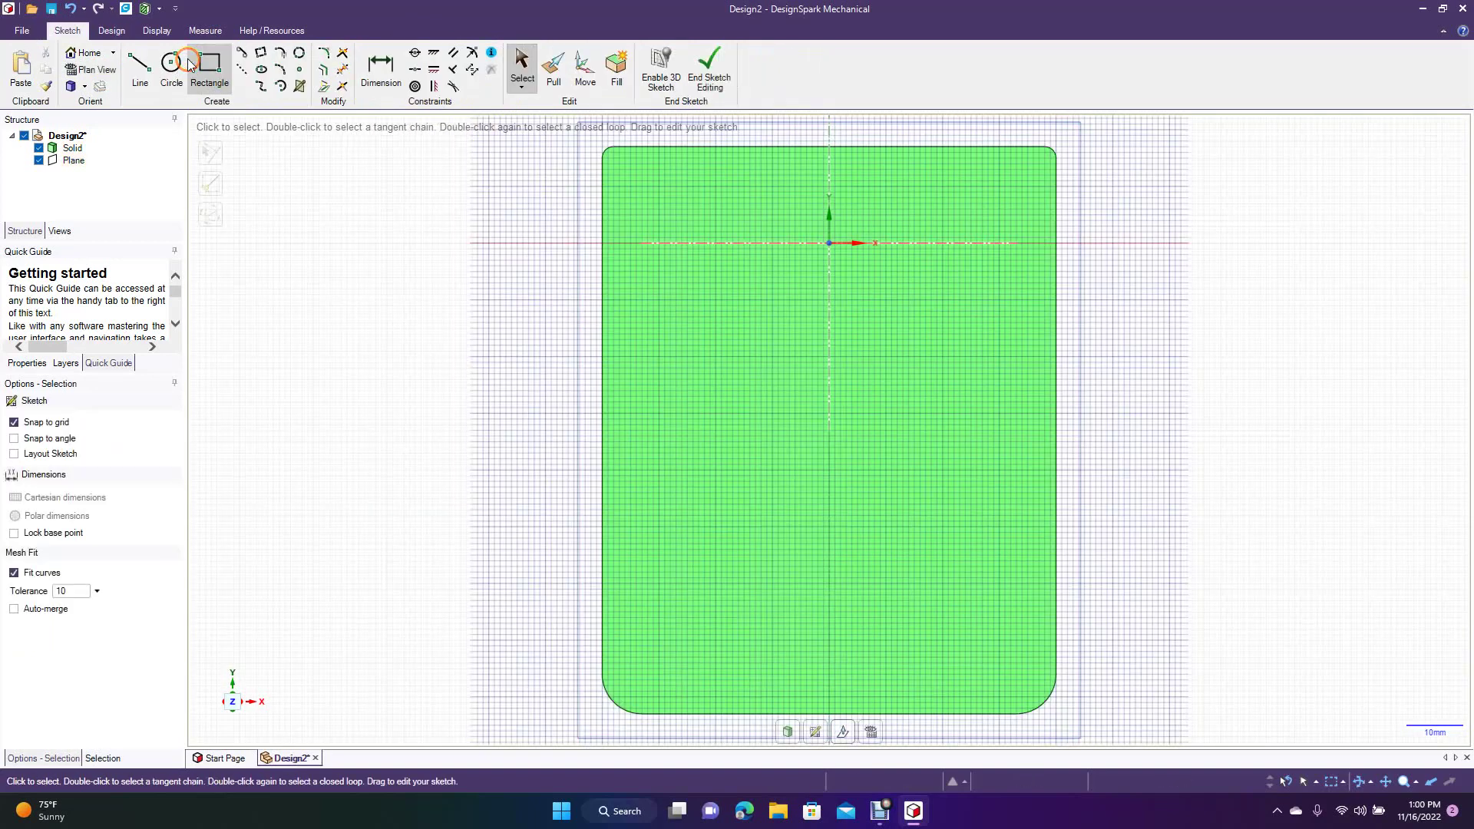
pyautogui.click(138, 64)
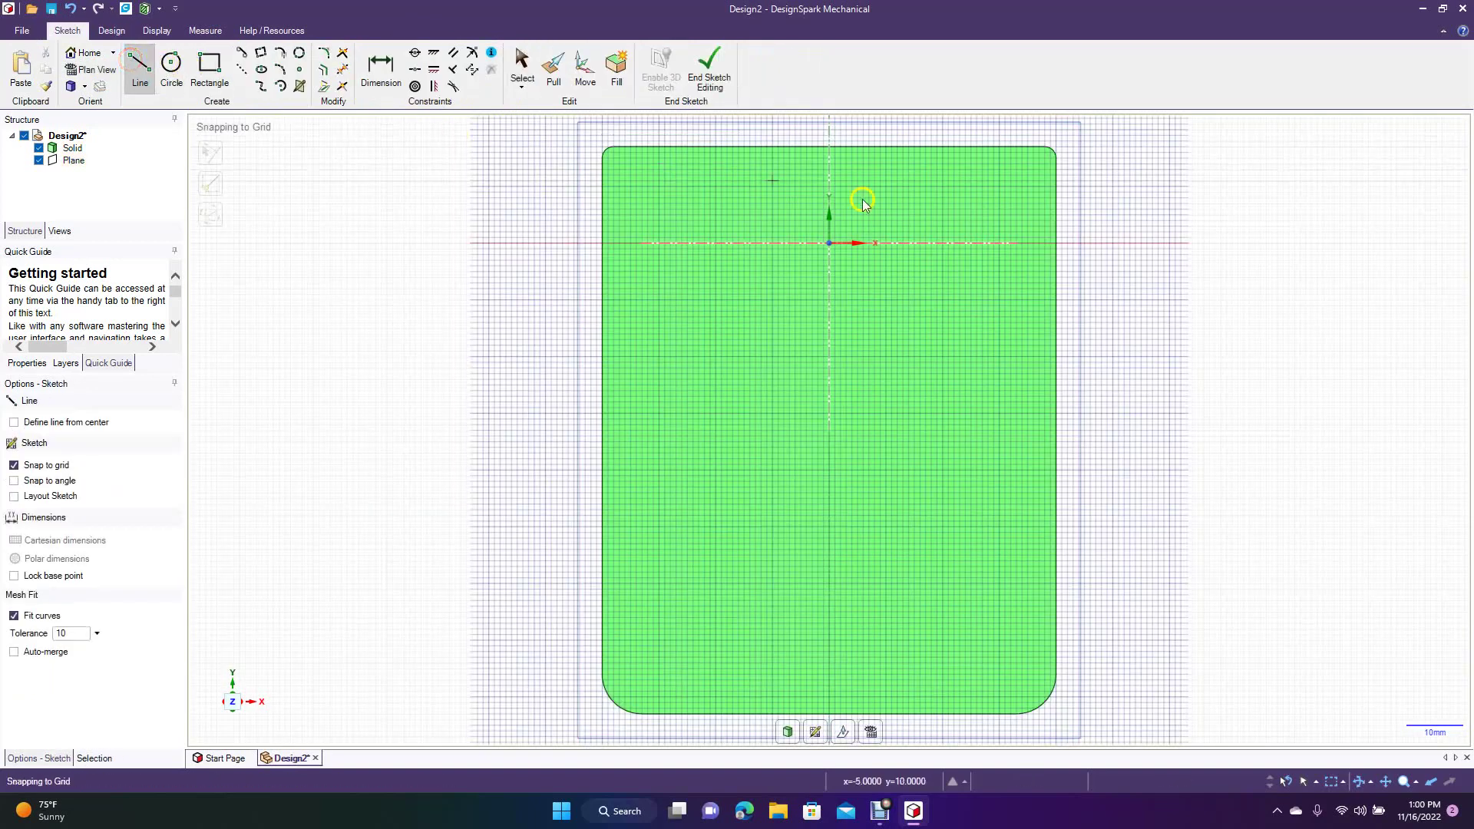
pyautogui.click(1059, 244)
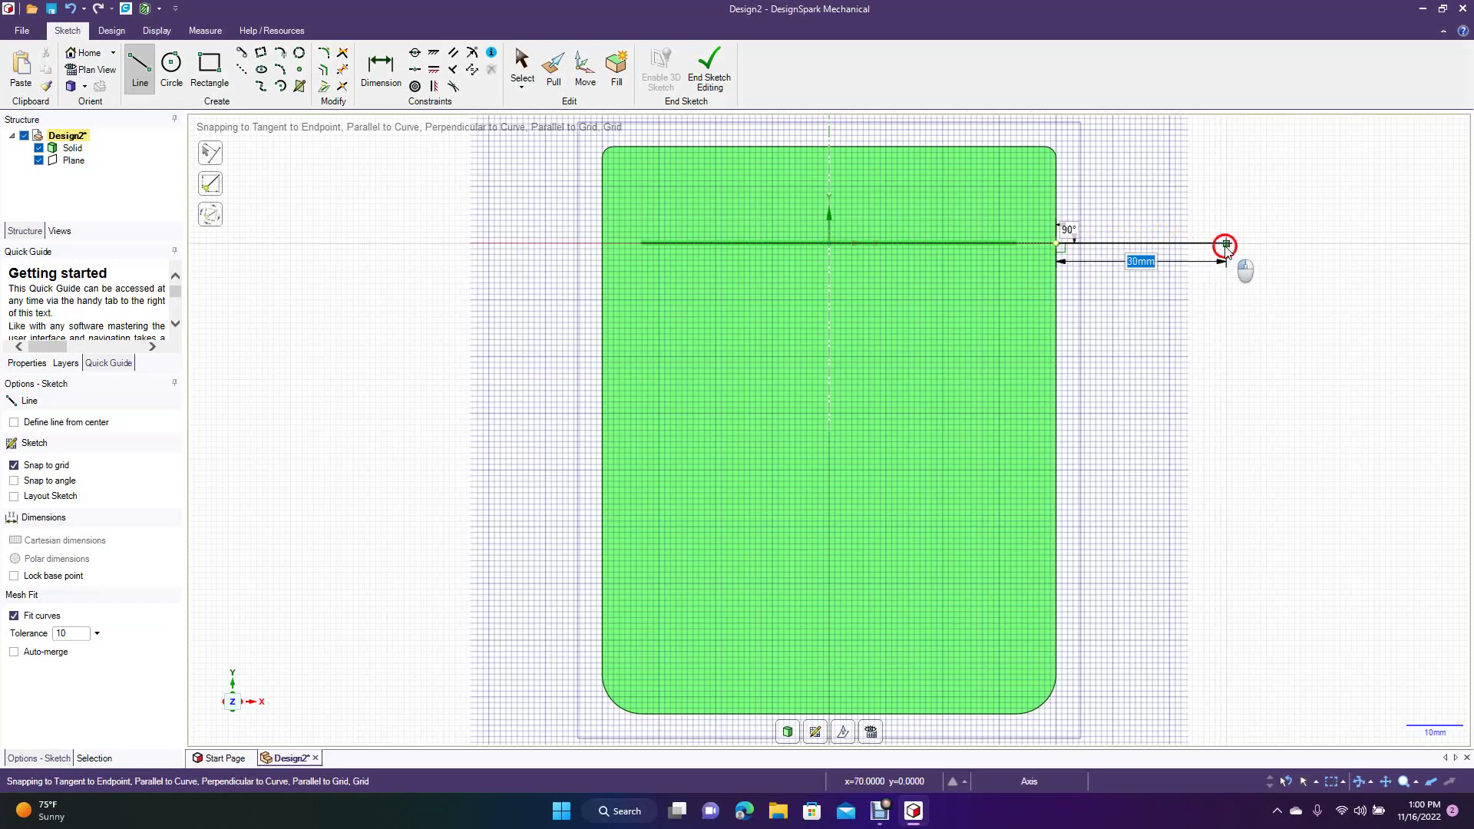
pyautogui.click(1226, 245)
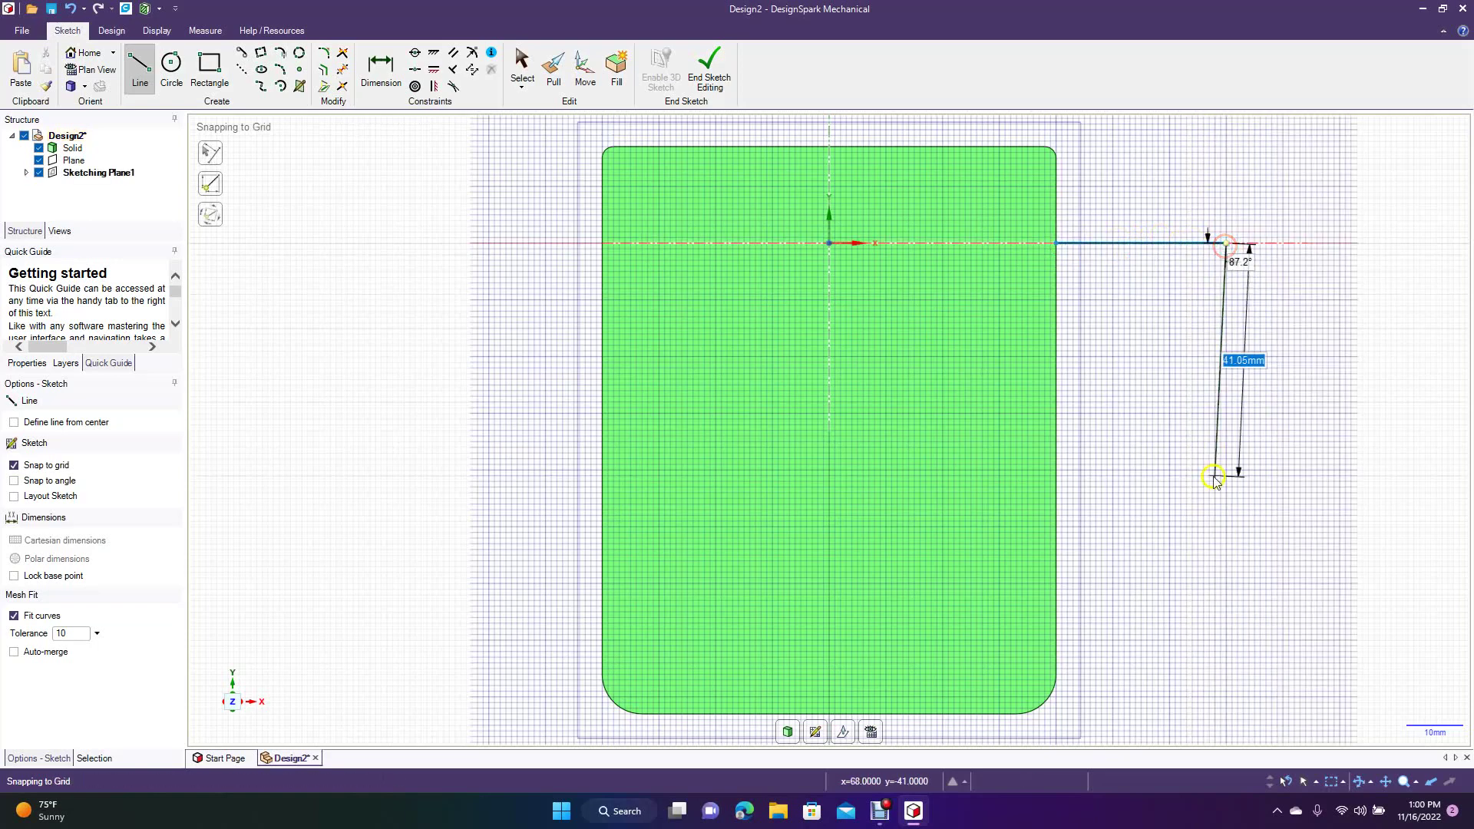
pyautogui.click(1226, 585)
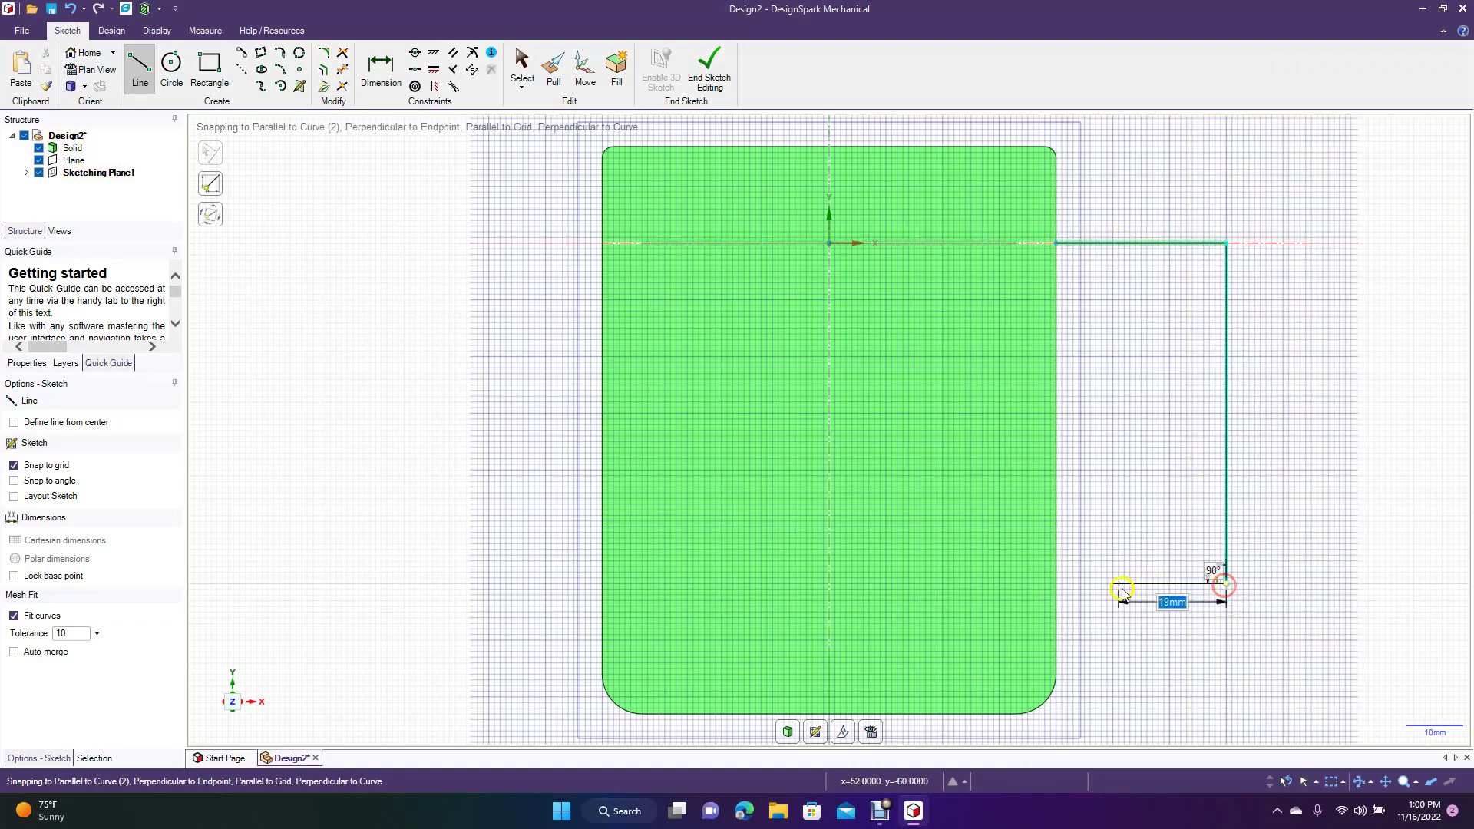
pyautogui.click(1057, 584)
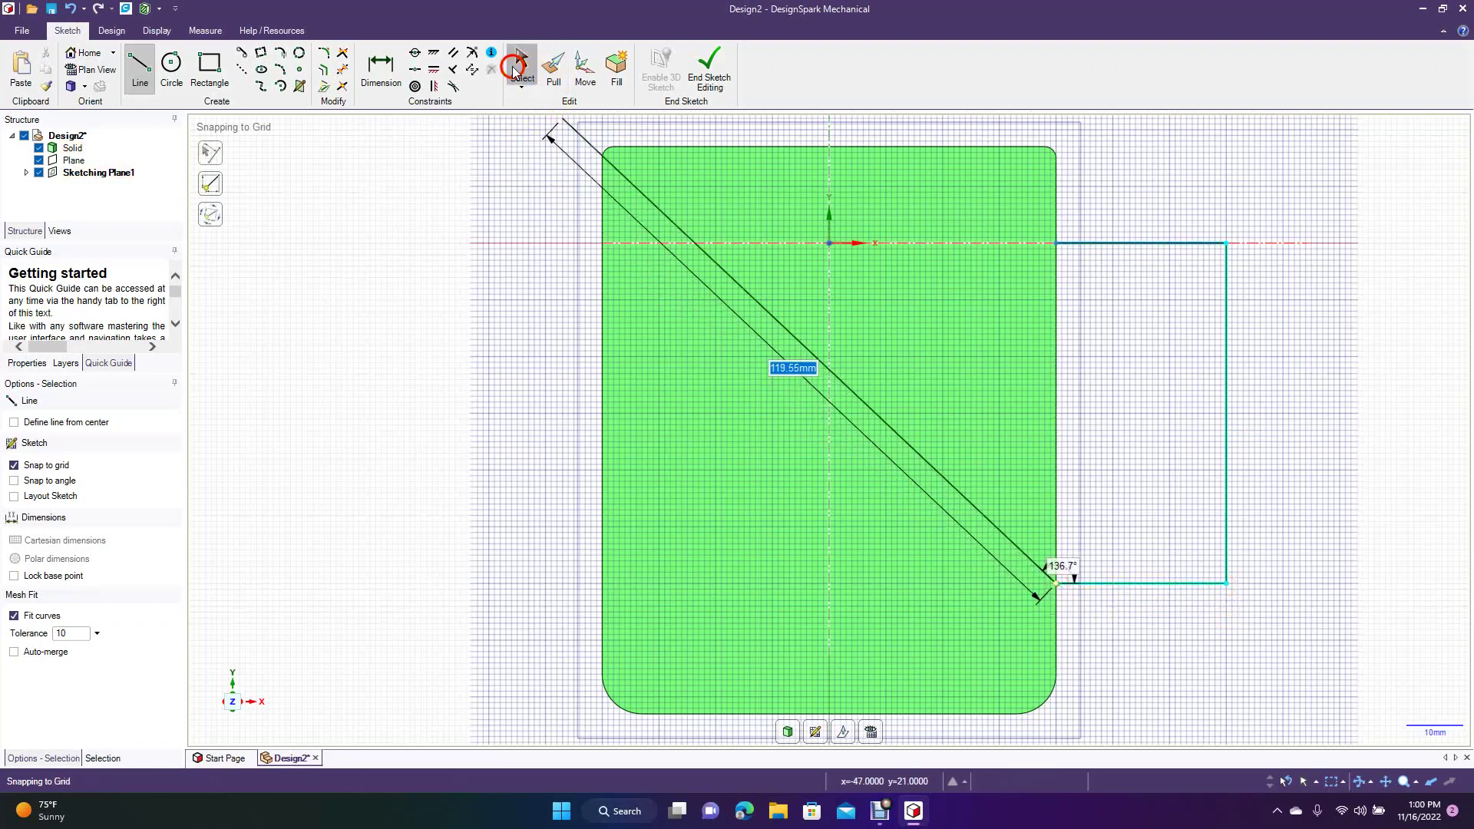
pyautogui.click(516, 67)
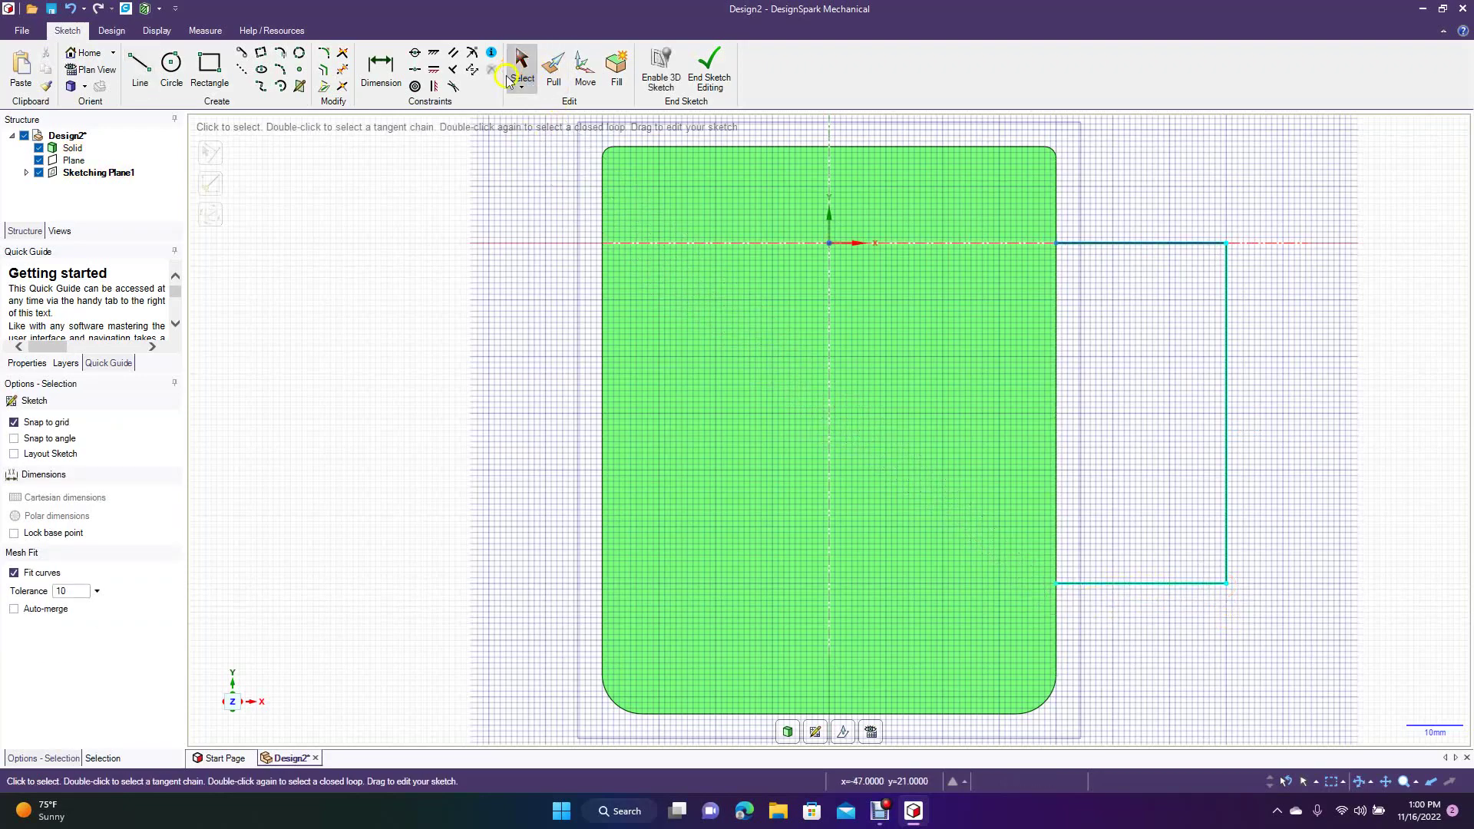
# Step: Fillet the upper outer corner of the handle path with a radius of about 20 mm
pyautogui.click(325, 60)
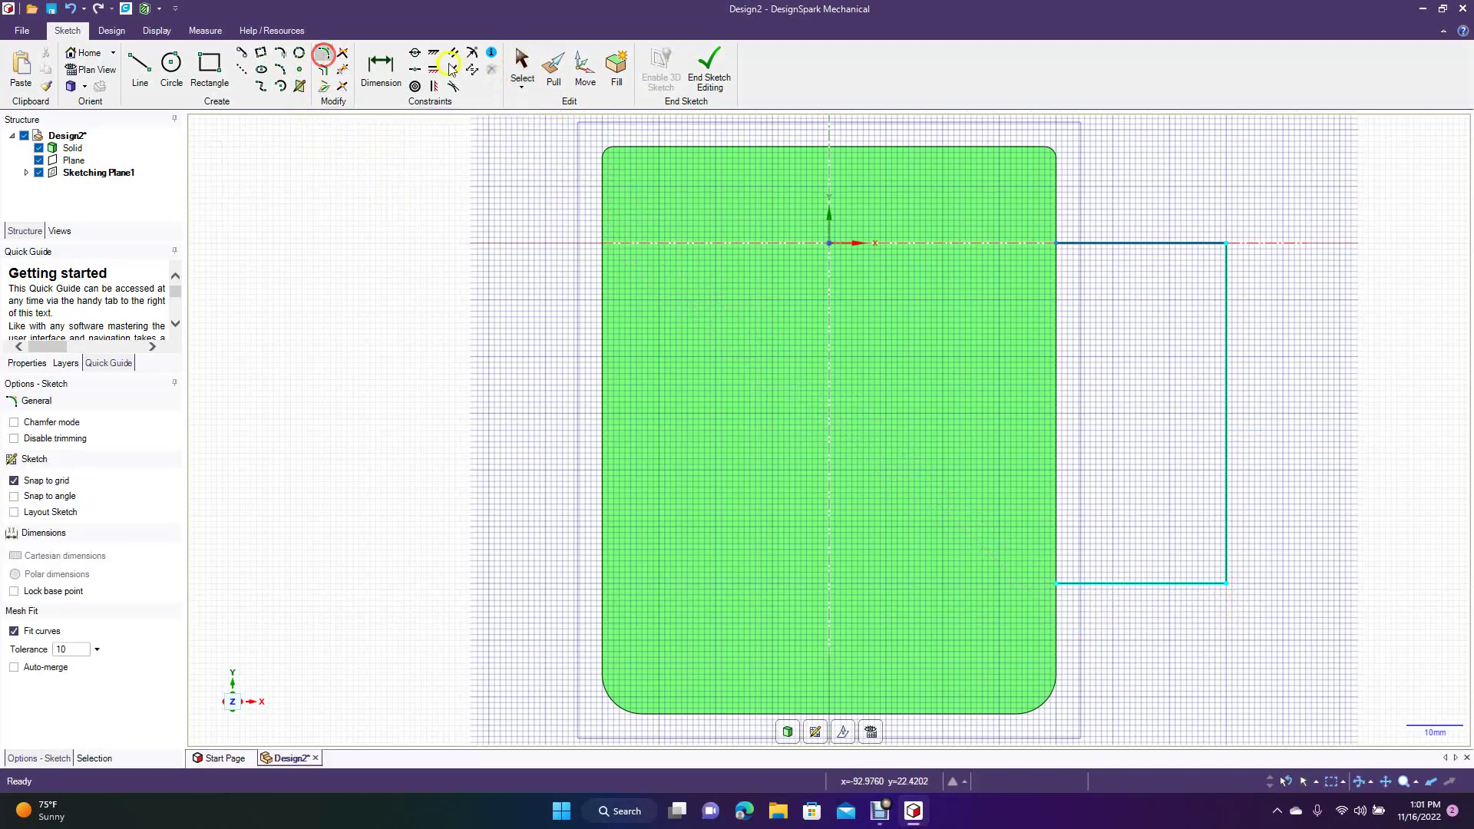
pyautogui.click(1152, 244)
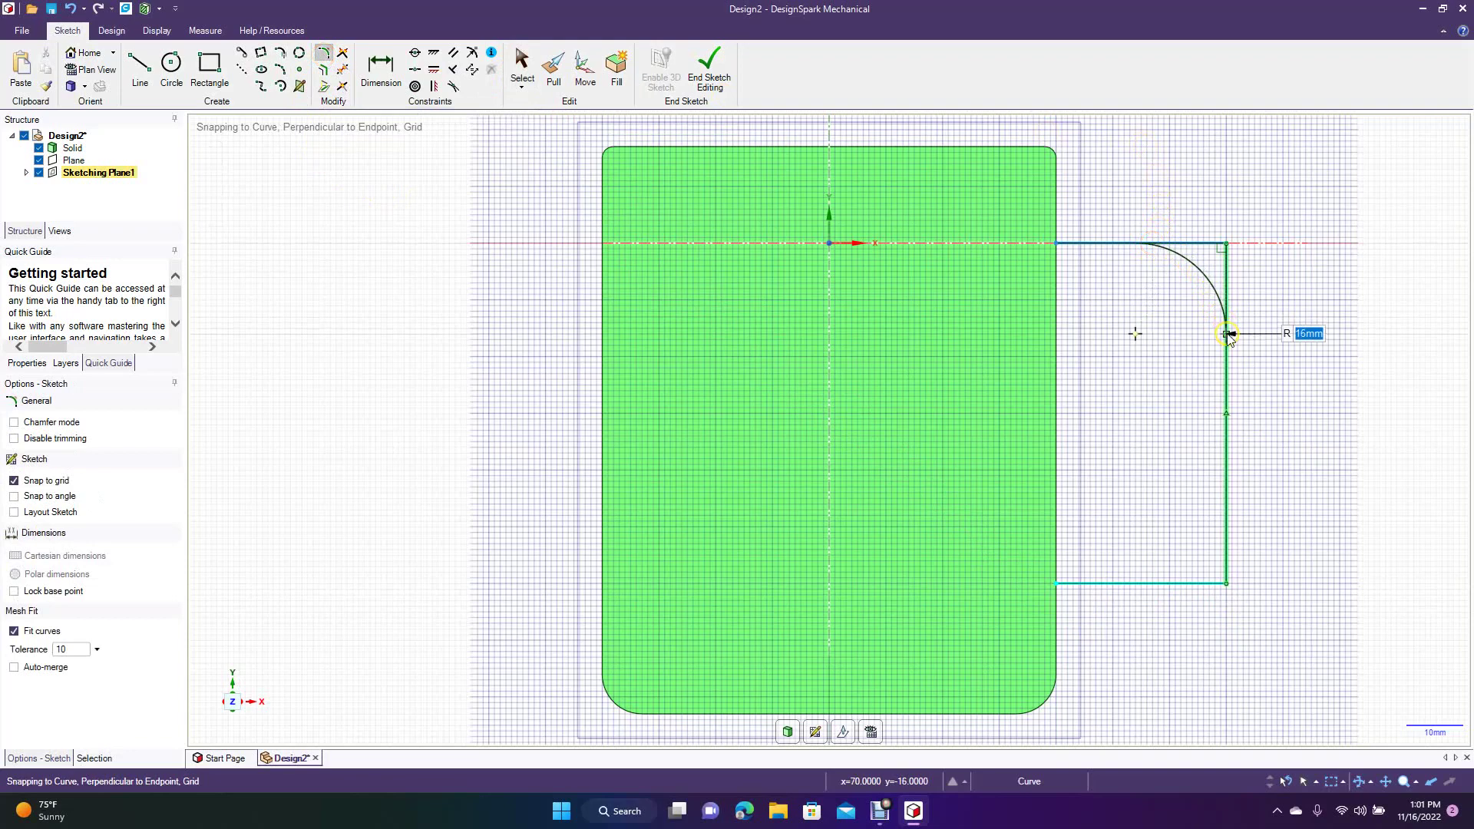
pyautogui.click(1228, 364)
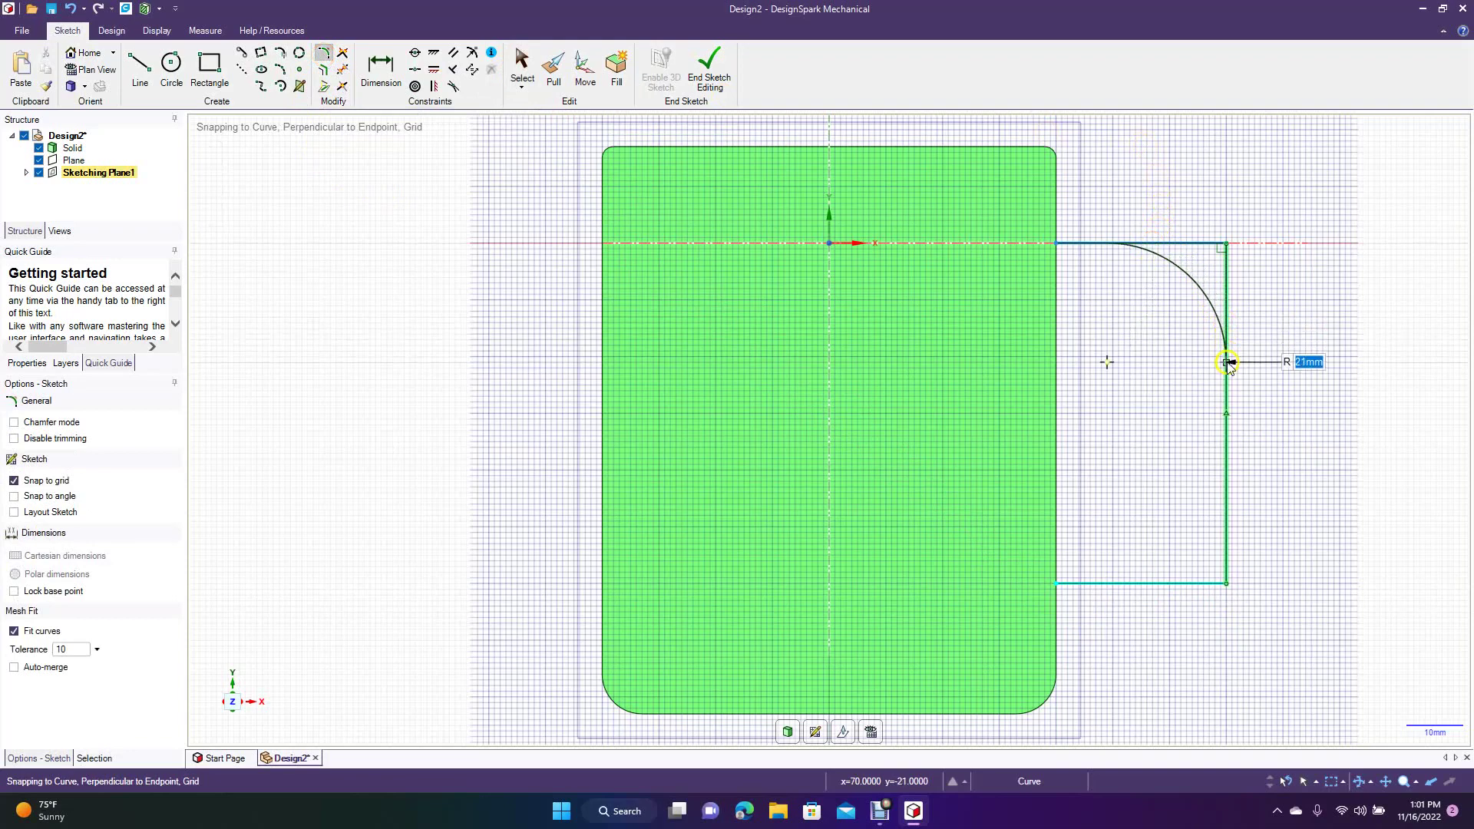
pyautogui.click(1226, 361)
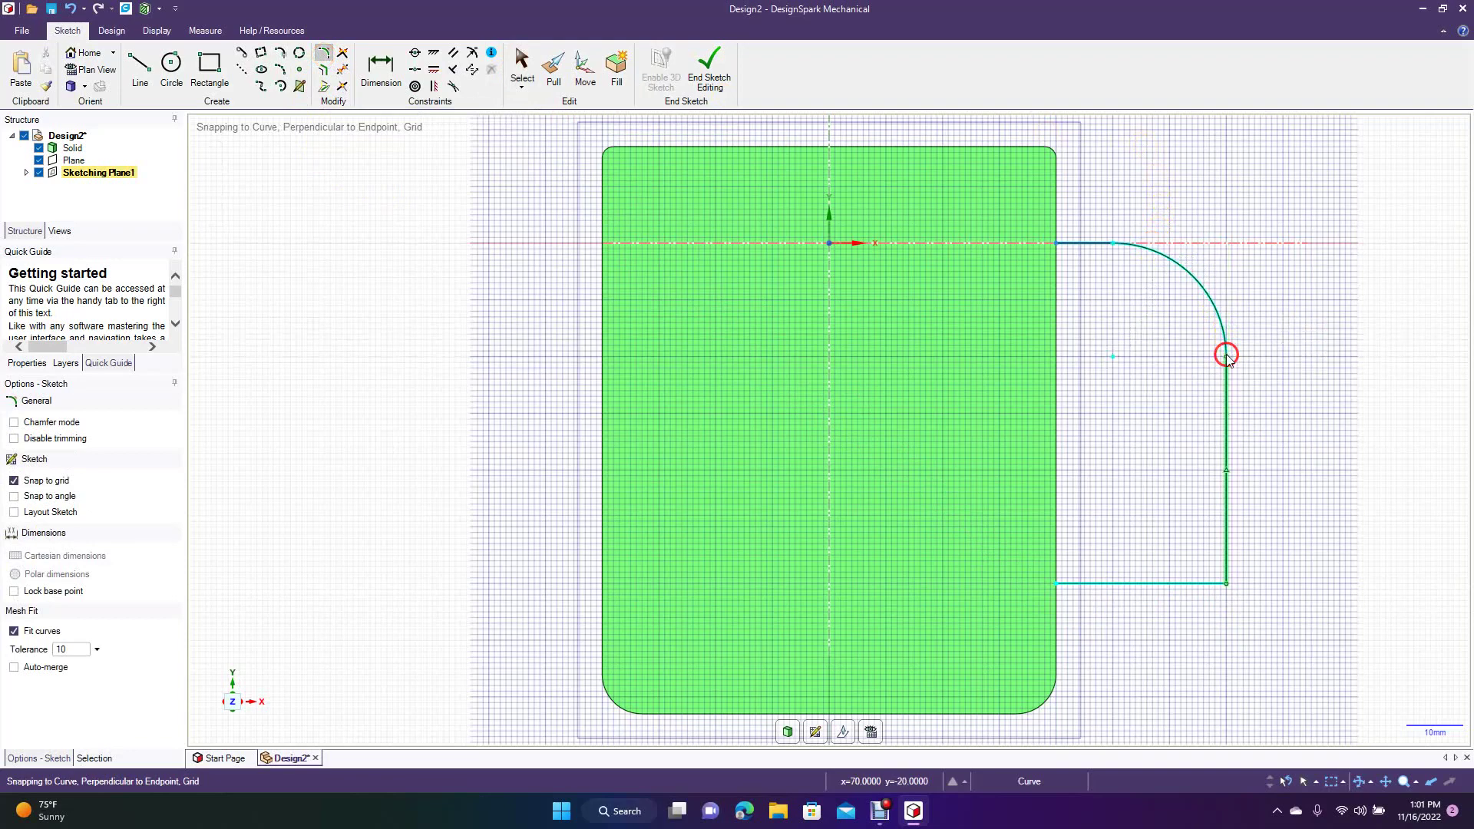
# Step: Fillet the lower outer corner of the handle path with a radius of about 20 mm and finish the sketch
pyautogui.click(1227, 487)
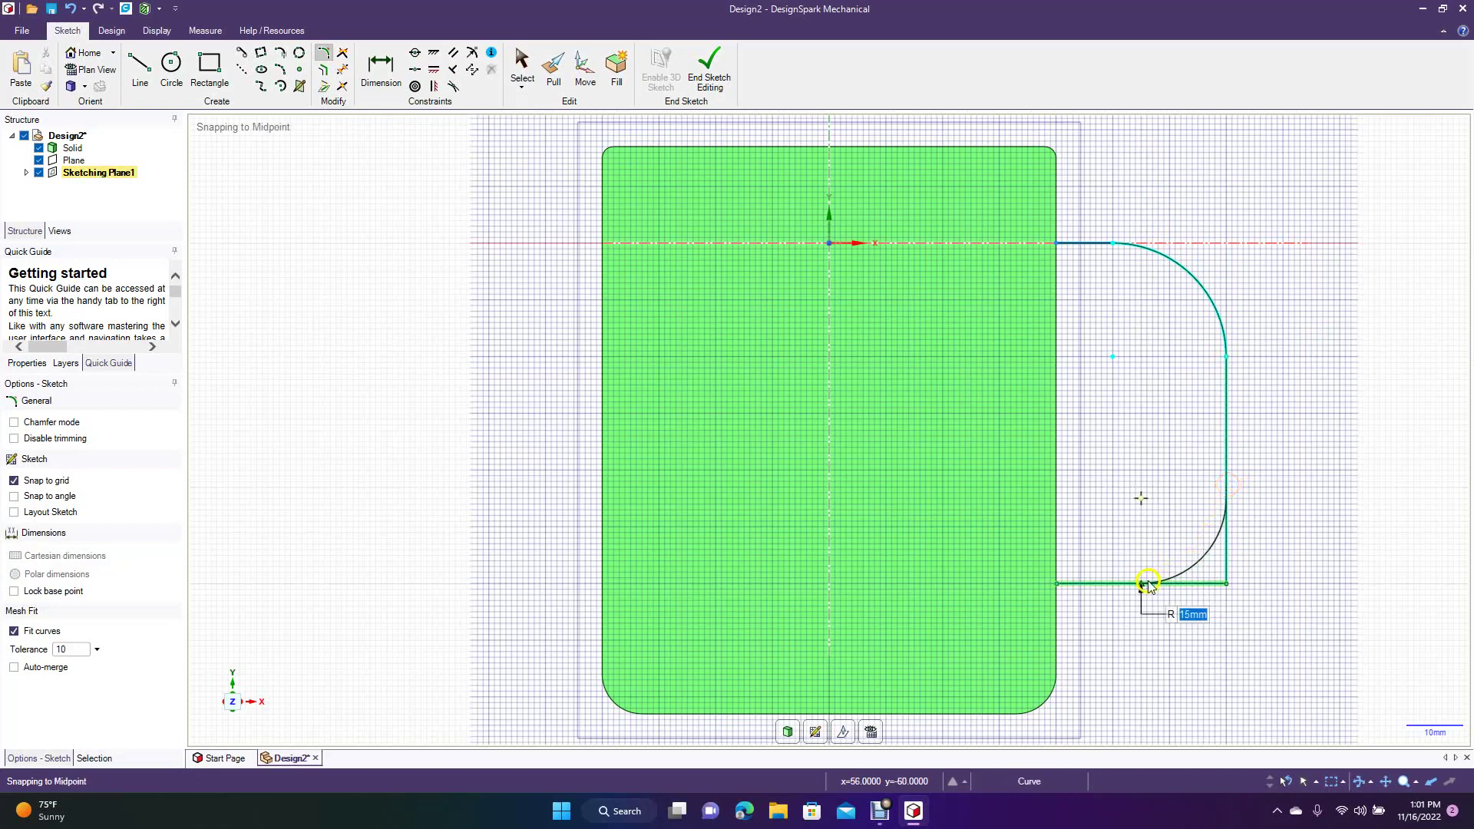
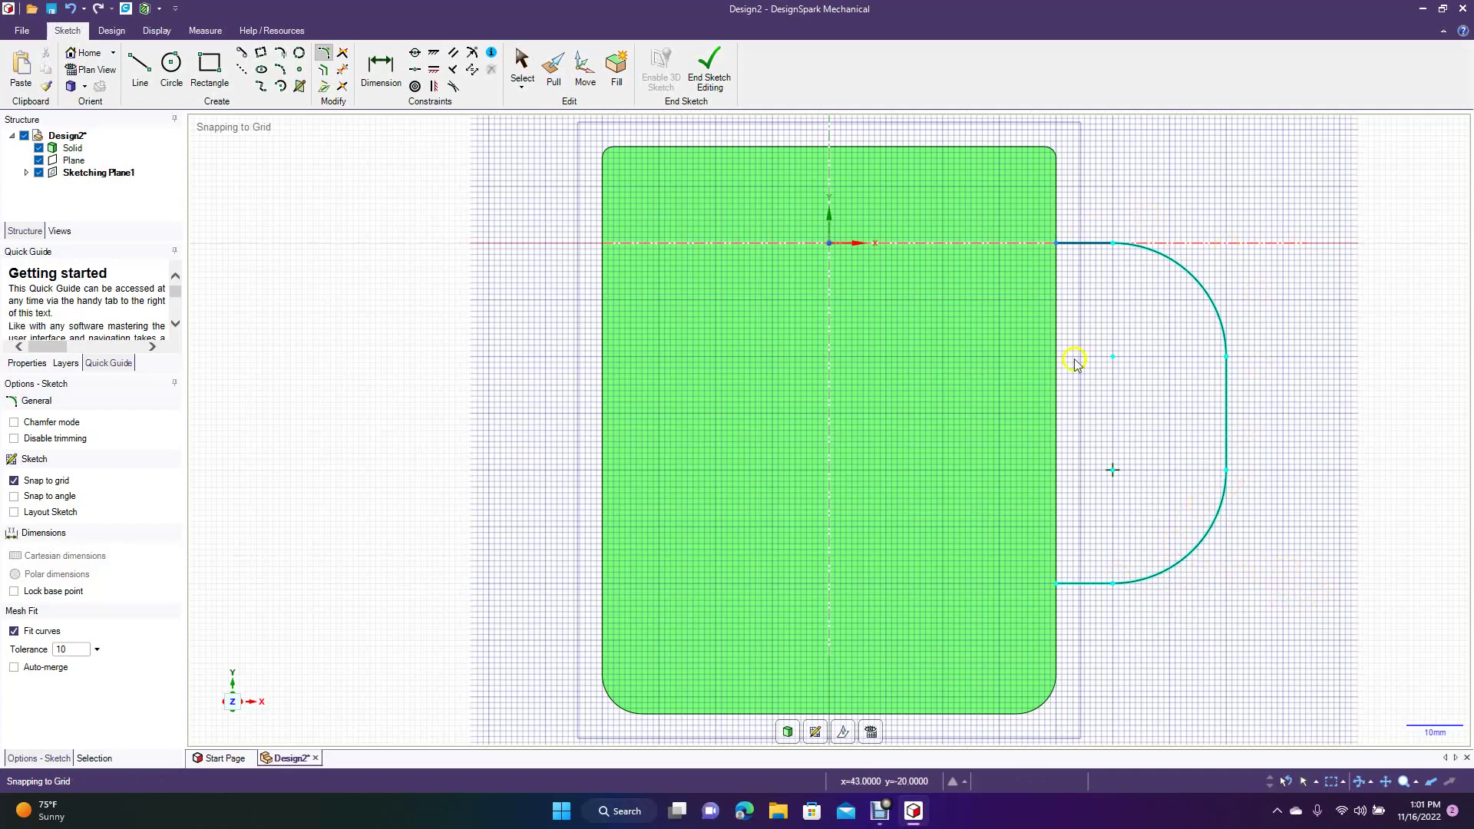
pyautogui.click(708, 73)
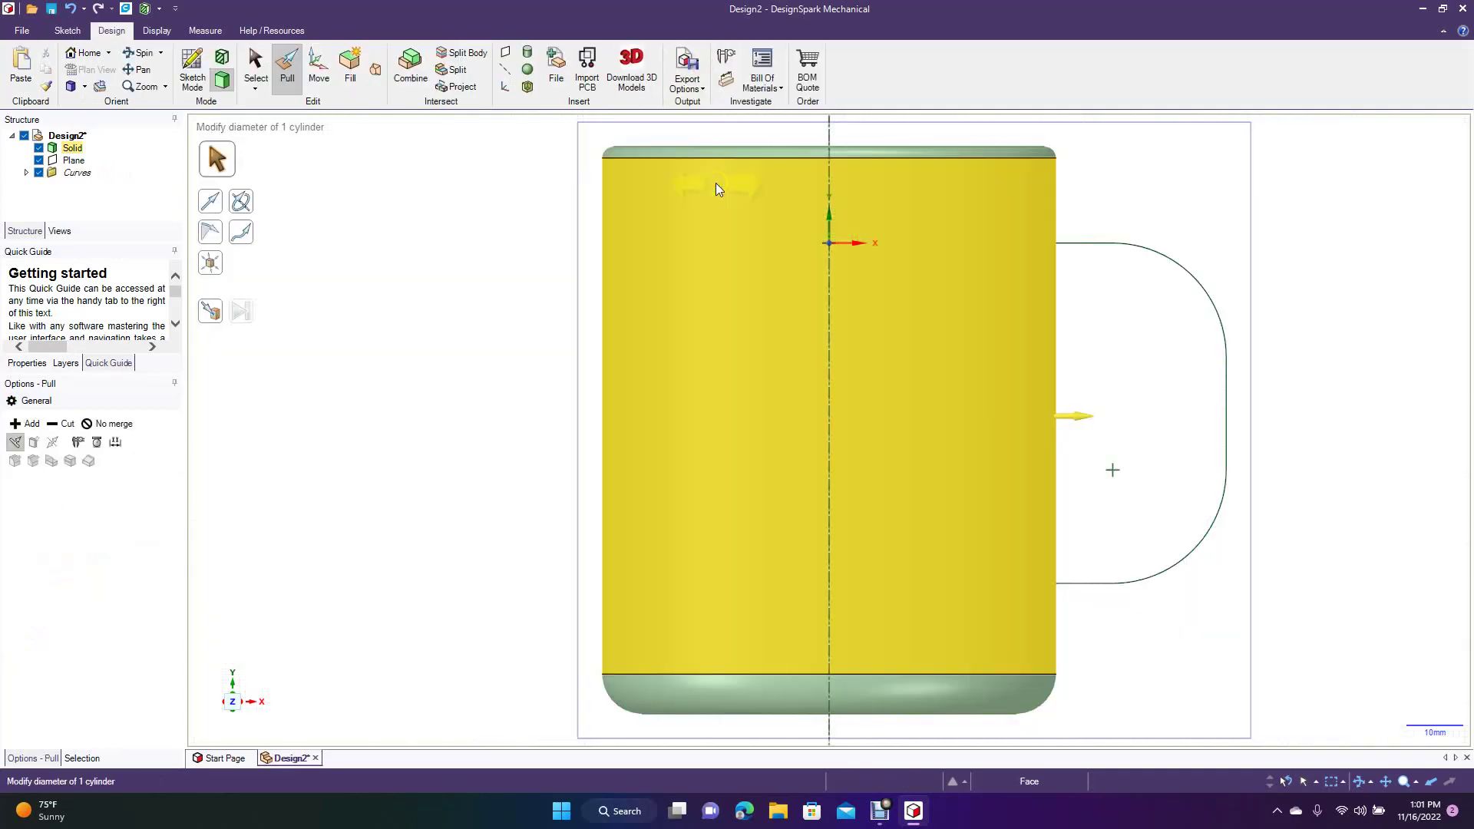
# Step: Start a sketch on a plane perpendicular to the handle path at its upper endpoint on the mug wall
pyautogui.moveTo(366, 306)
pyautogui.mouseDown(button='middle')
pyautogui.moveTo(255, 320)
pyautogui.moveTo(313, 411)
pyautogui.moveTo(287, 363)
pyautogui.mouseUp(button='middle')
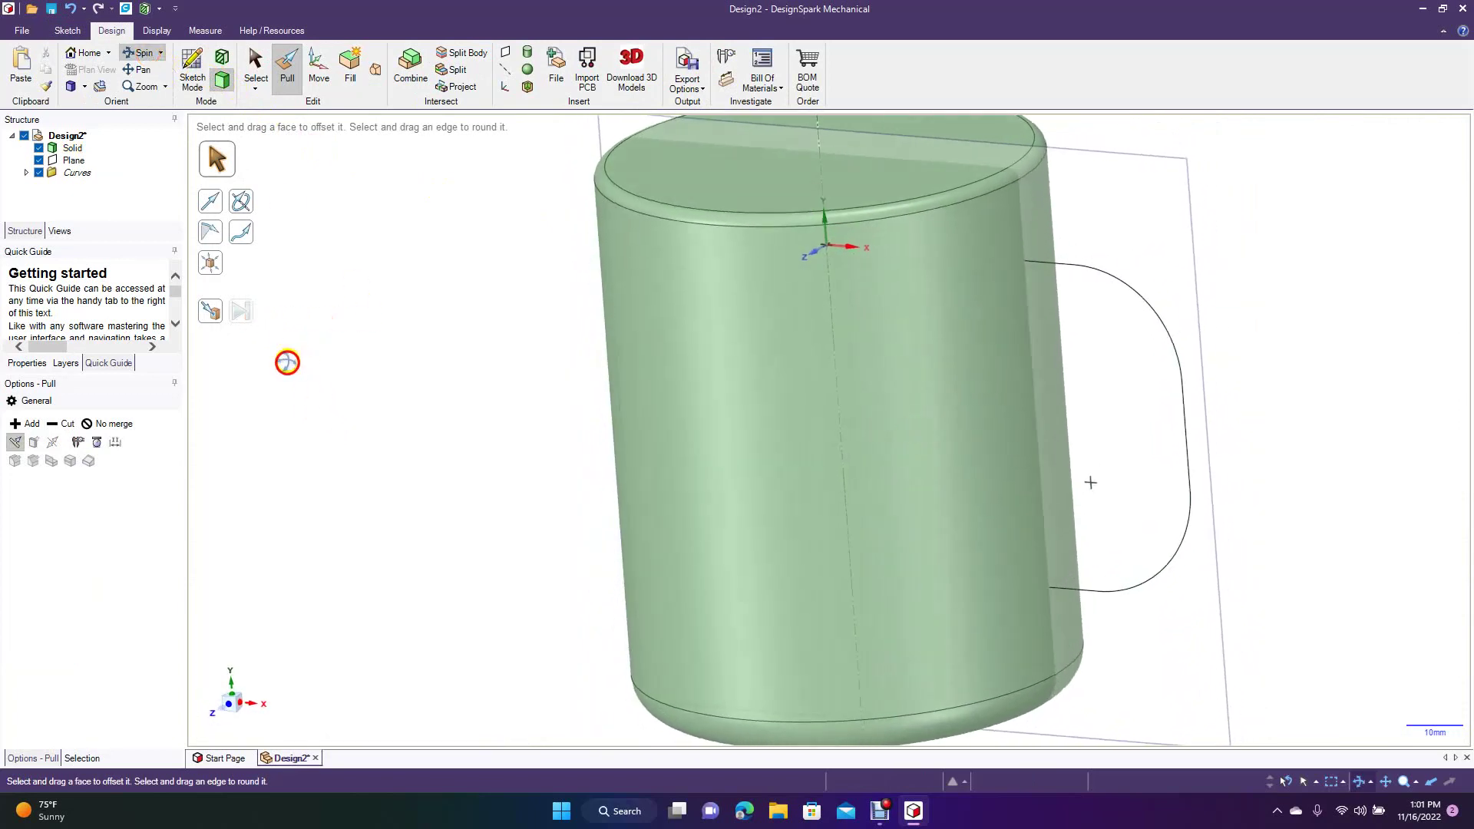
pyautogui.click(256, 68)
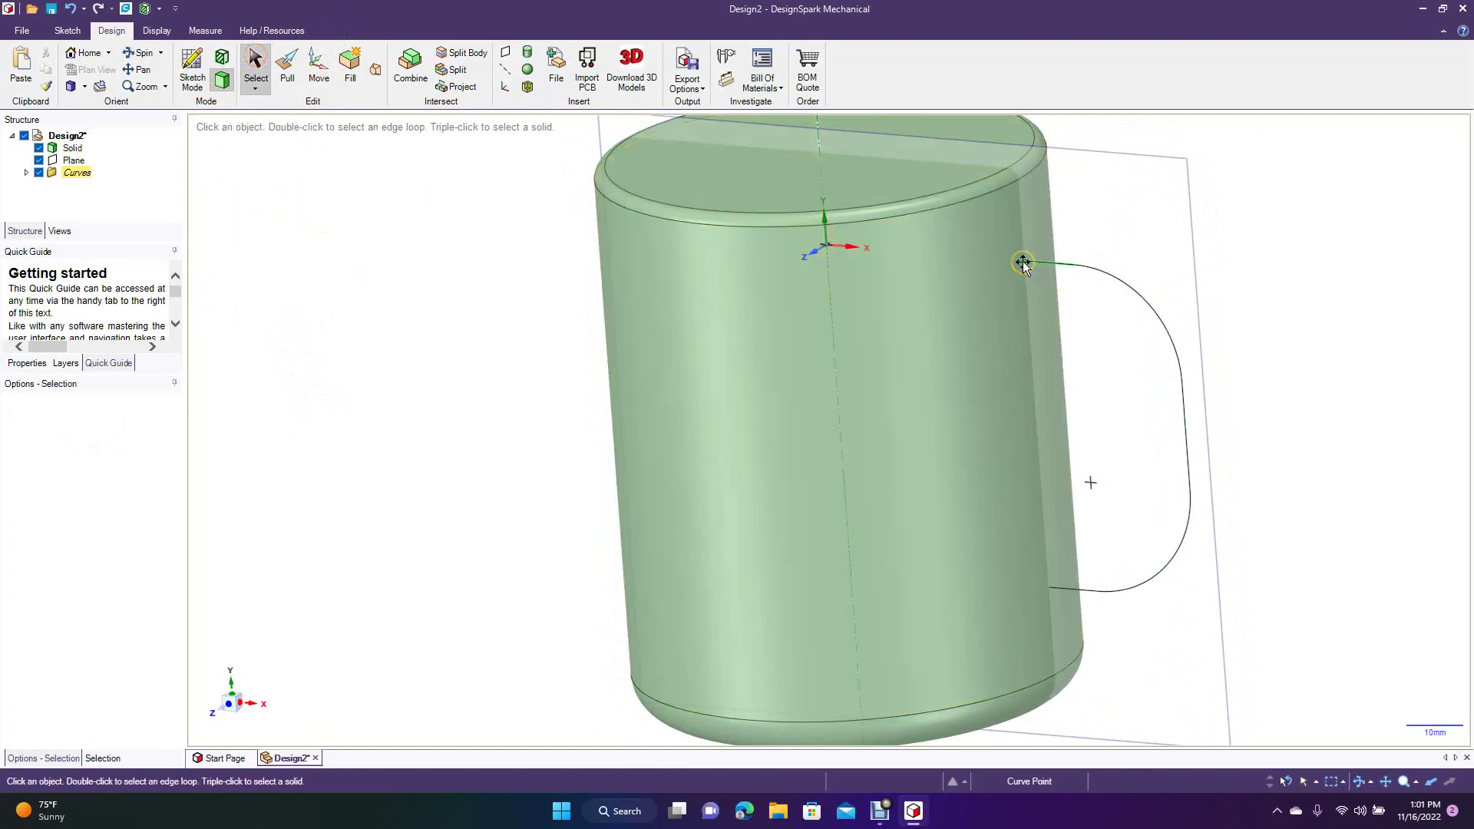
pyautogui.moveTo(1006, 251); pyautogui.dragTo(1038, 282)
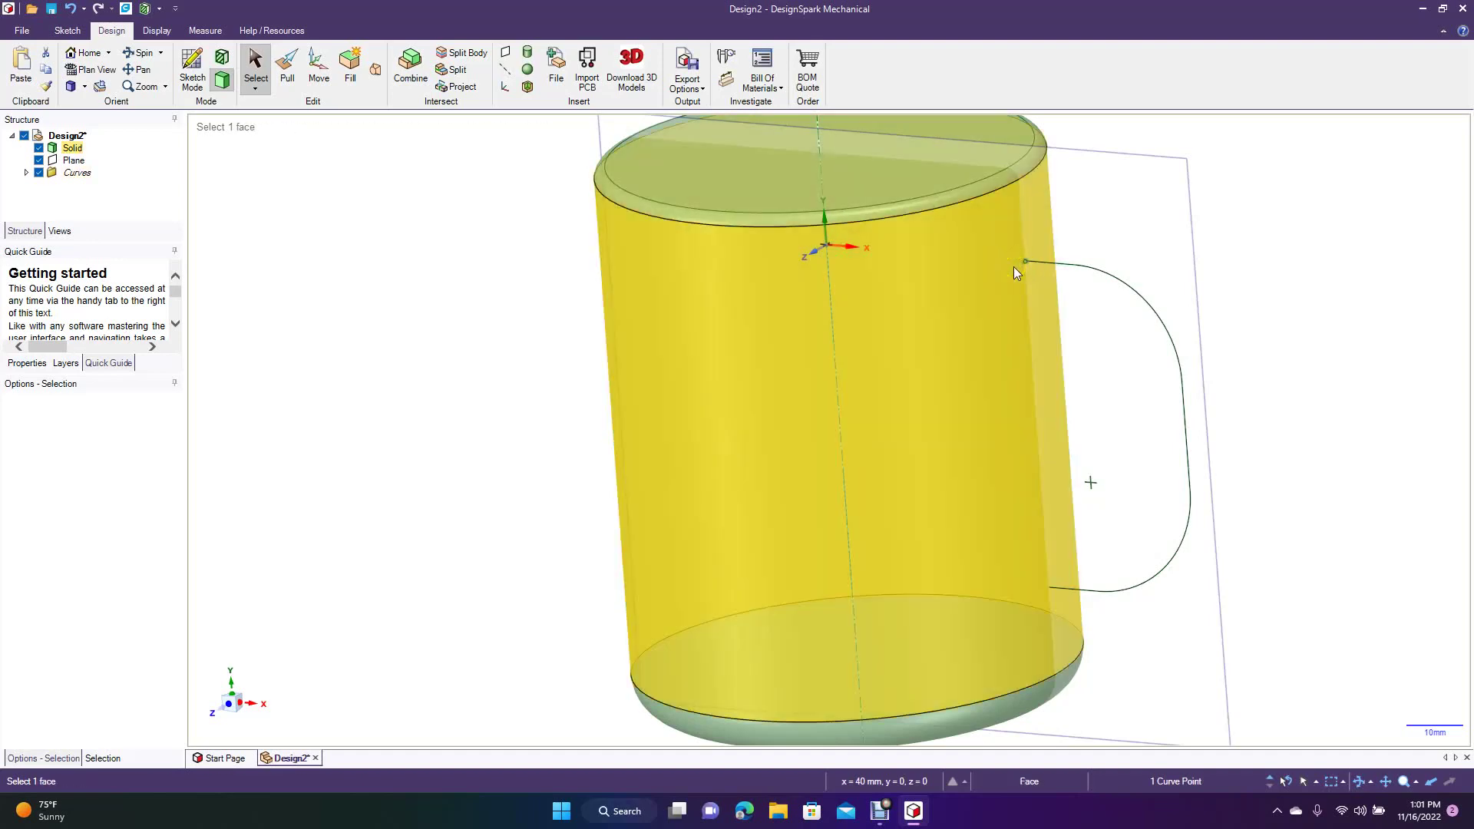
pyautogui.click(531, 219)
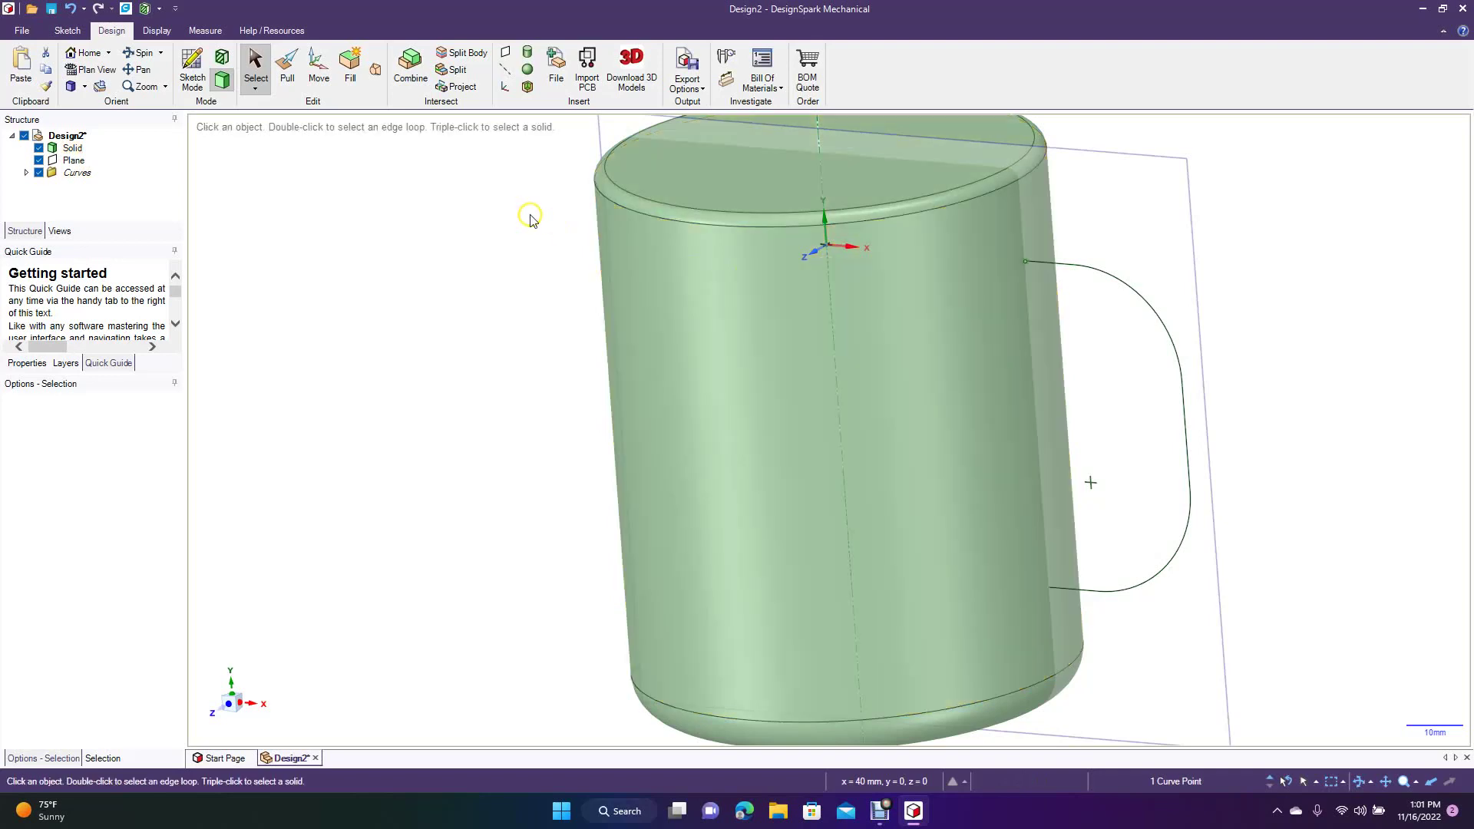
pyautogui.click(192, 65)
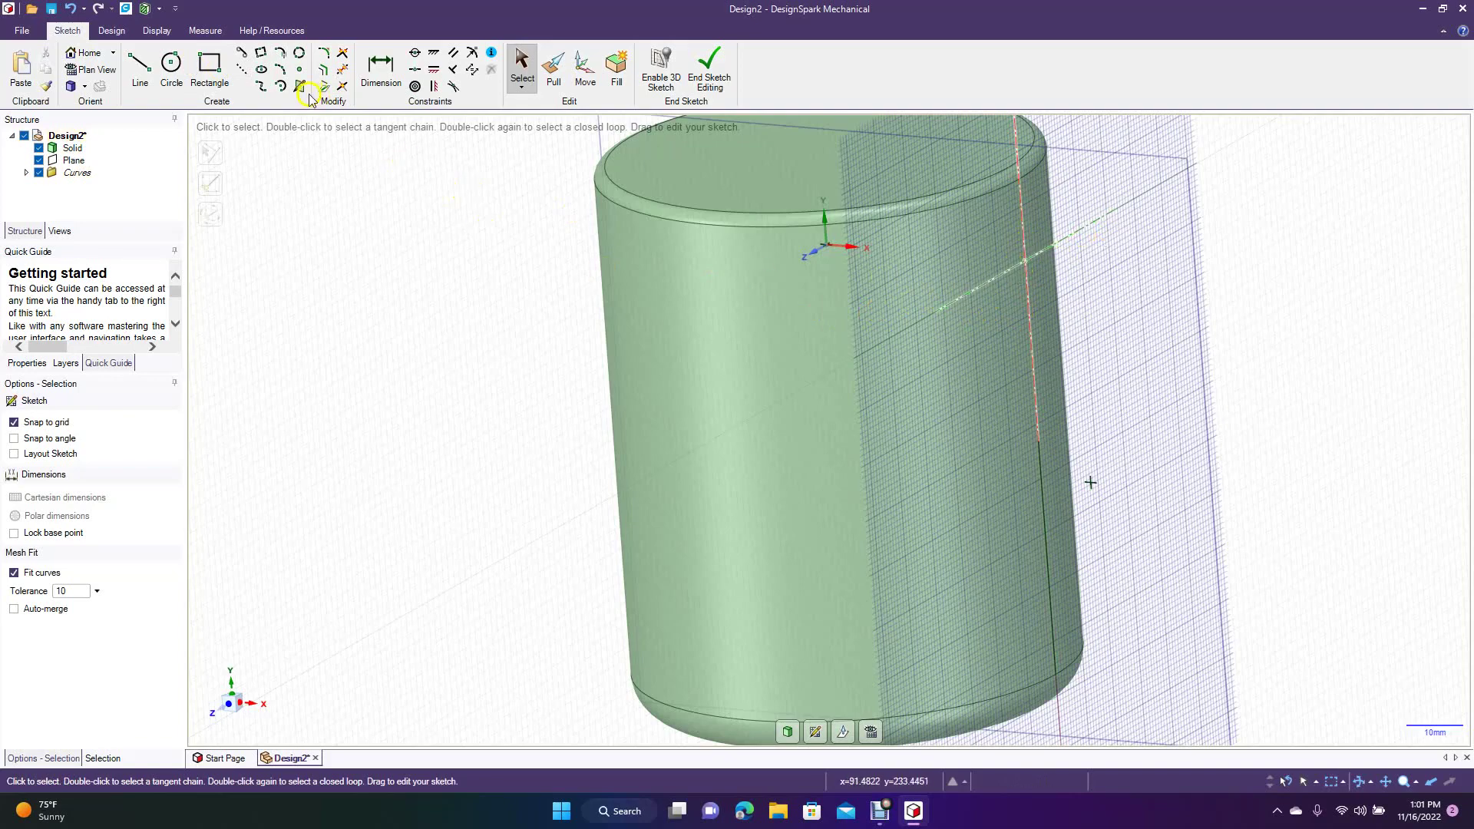
# Step: Sketch a rectangle 20 mm wide and 6 mm high, defined from its center on the path's upper endpoint, and finish the sketch
pyautogui.click(211, 68)
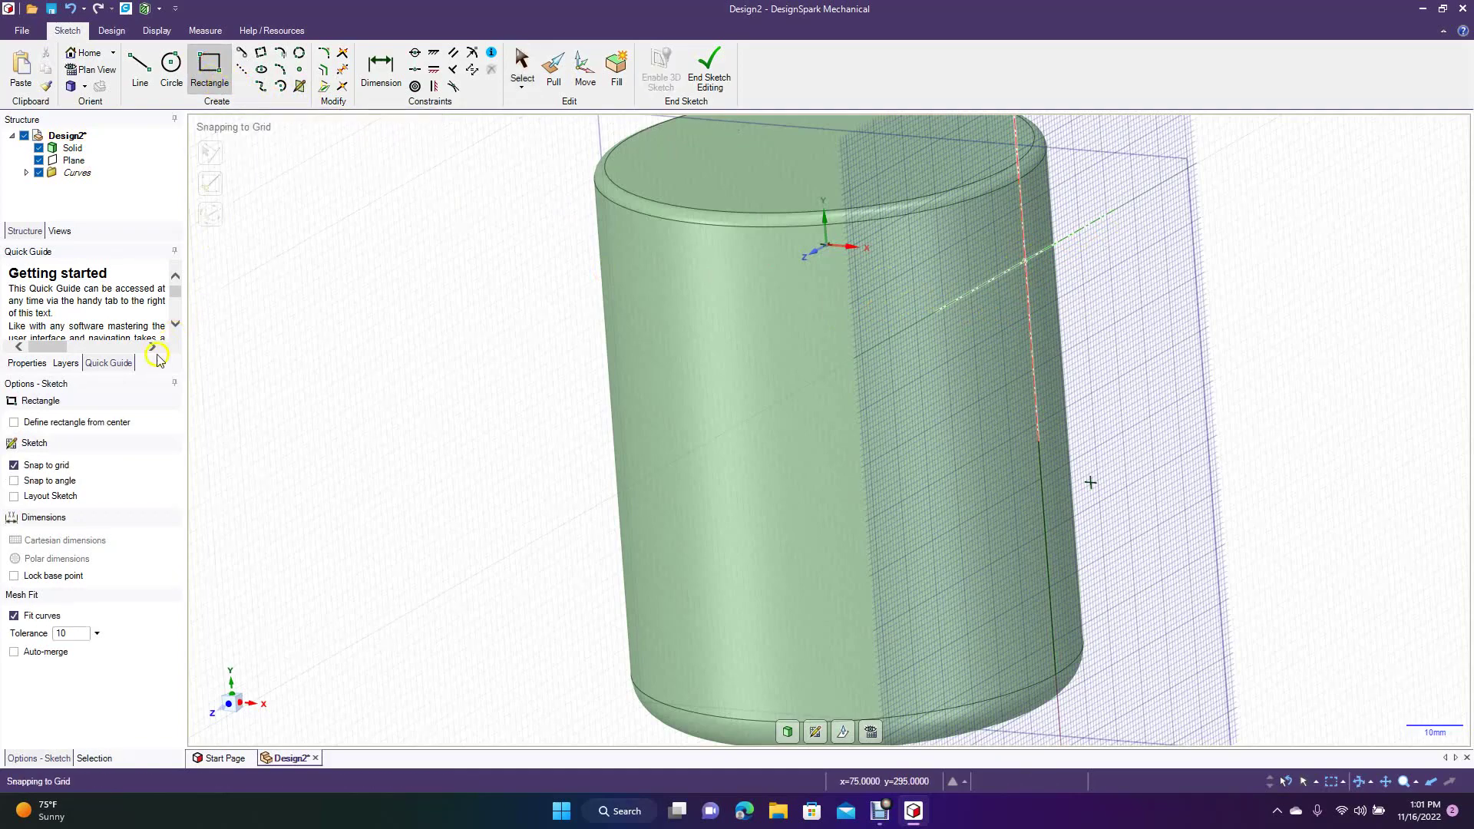
pyautogui.click(61, 423)
pyautogui.click(1025, 262)
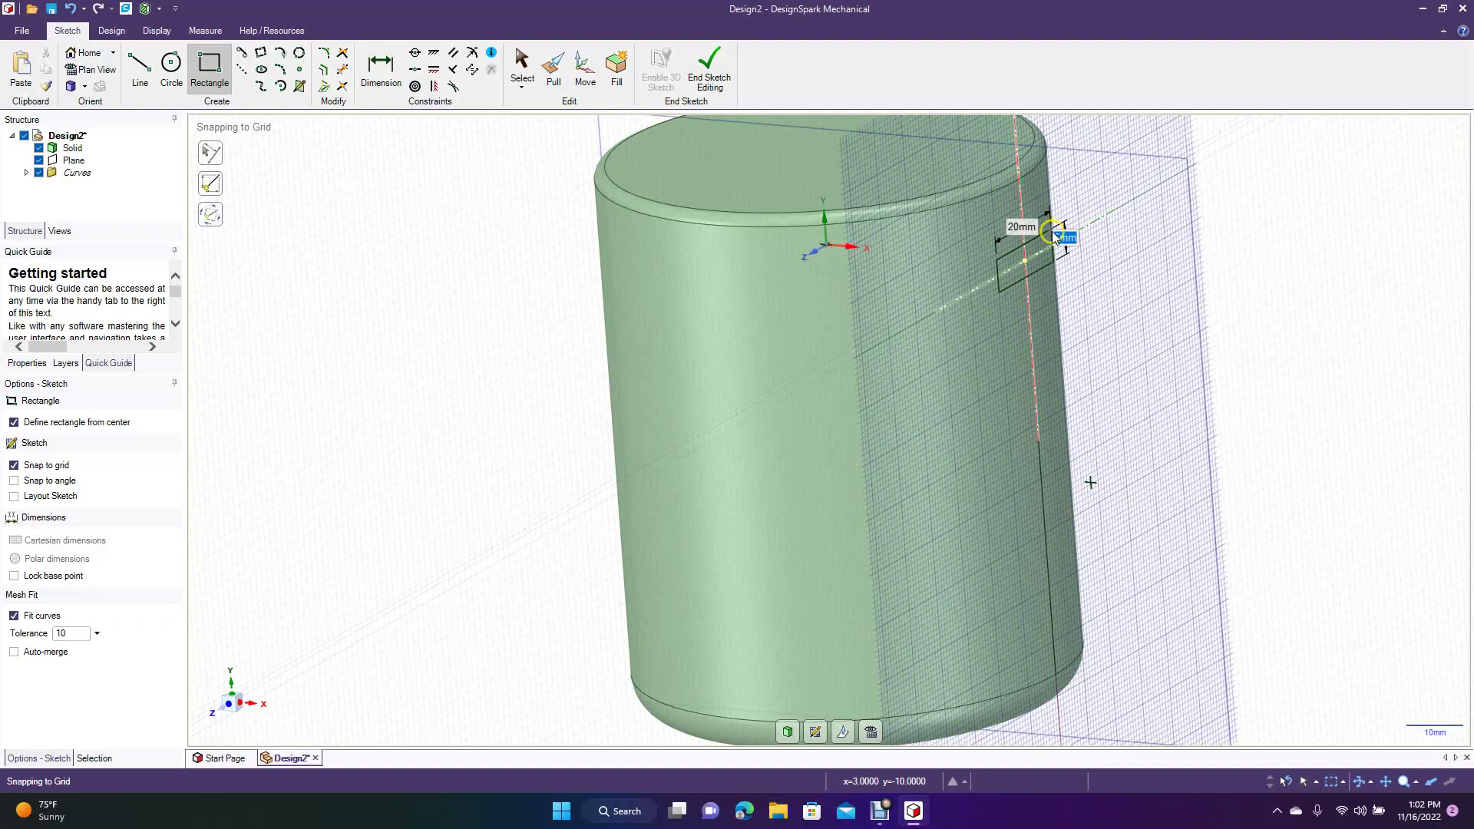
pyautogui.click(1053, 237)
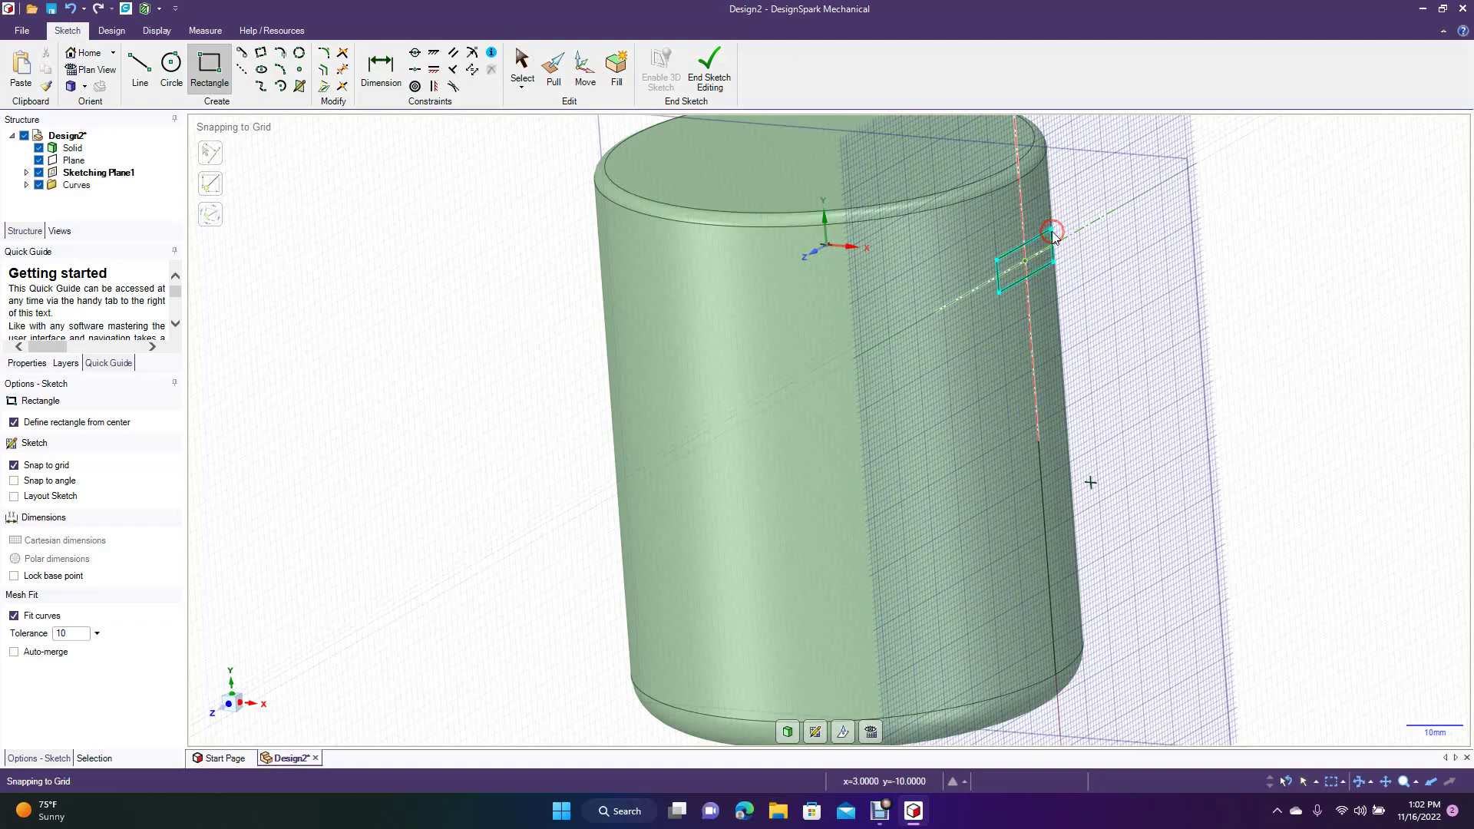
pyautogui.click(710, 77)
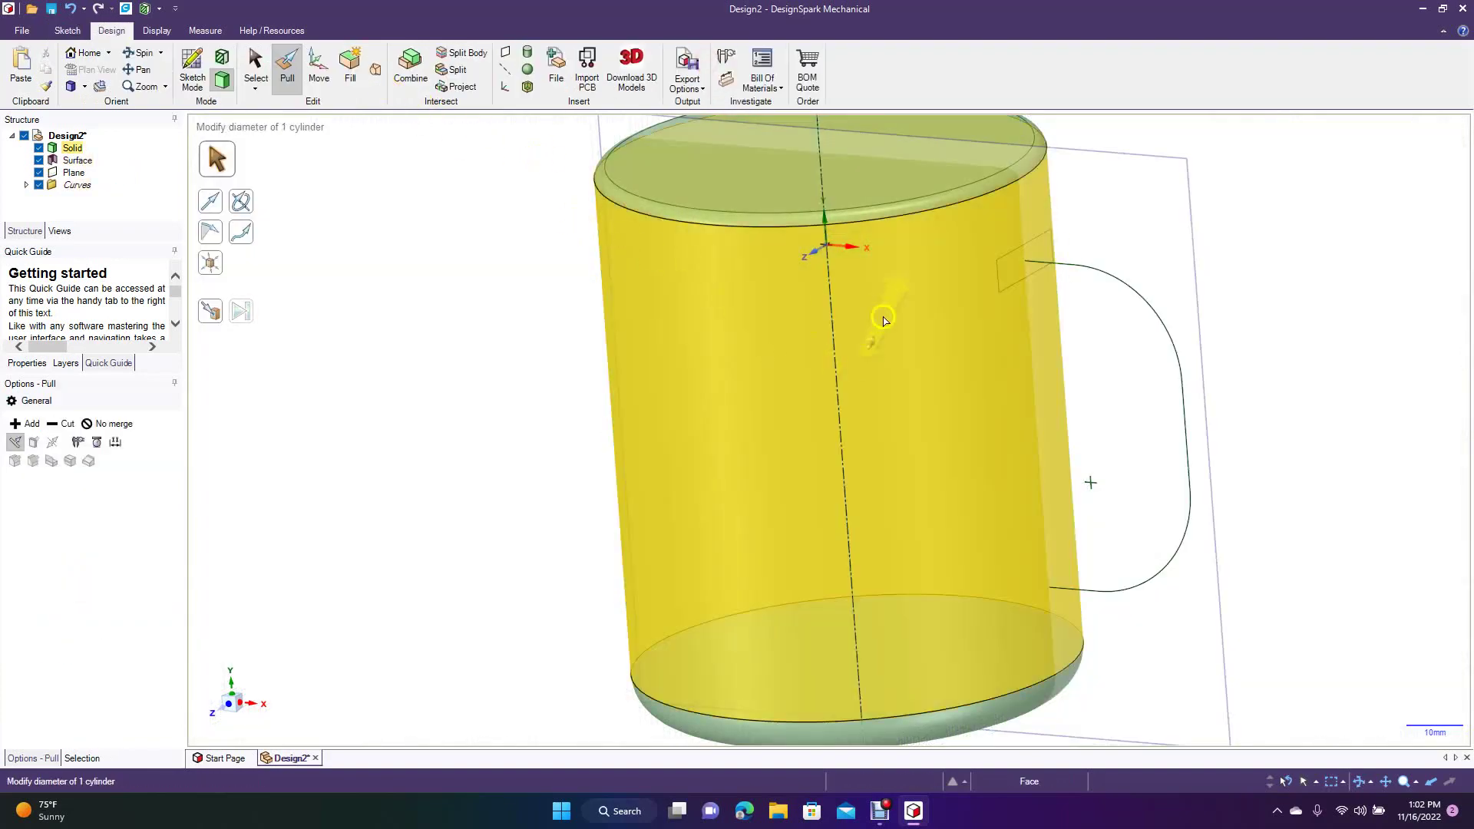
# Step: Sweep the rectangular surface along the entire handle path to form a solid handle, keeping it normal to the trajectory
pyautogui.click(1017, 273)
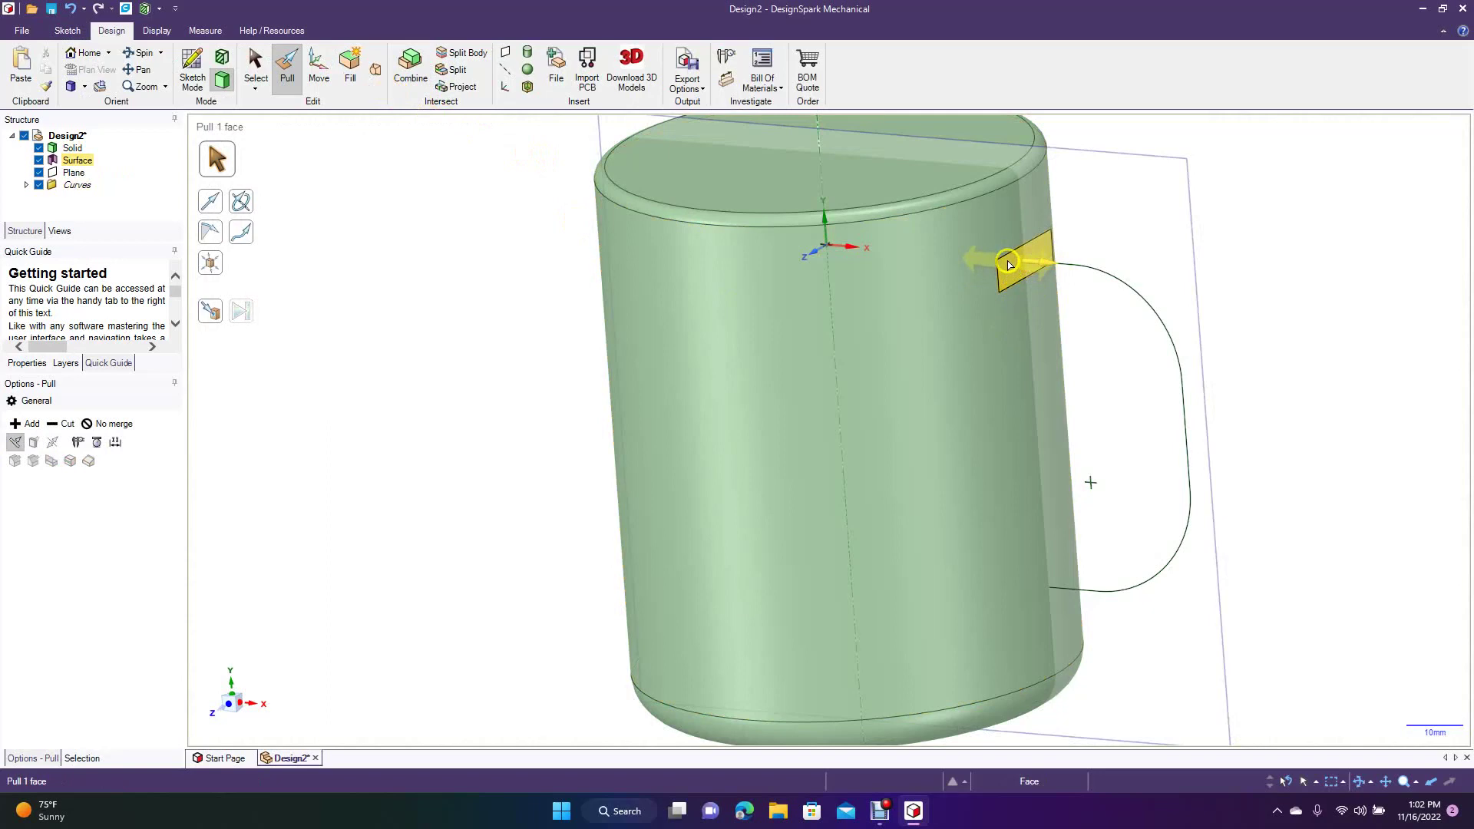
pyautogui.click(1020, 276)
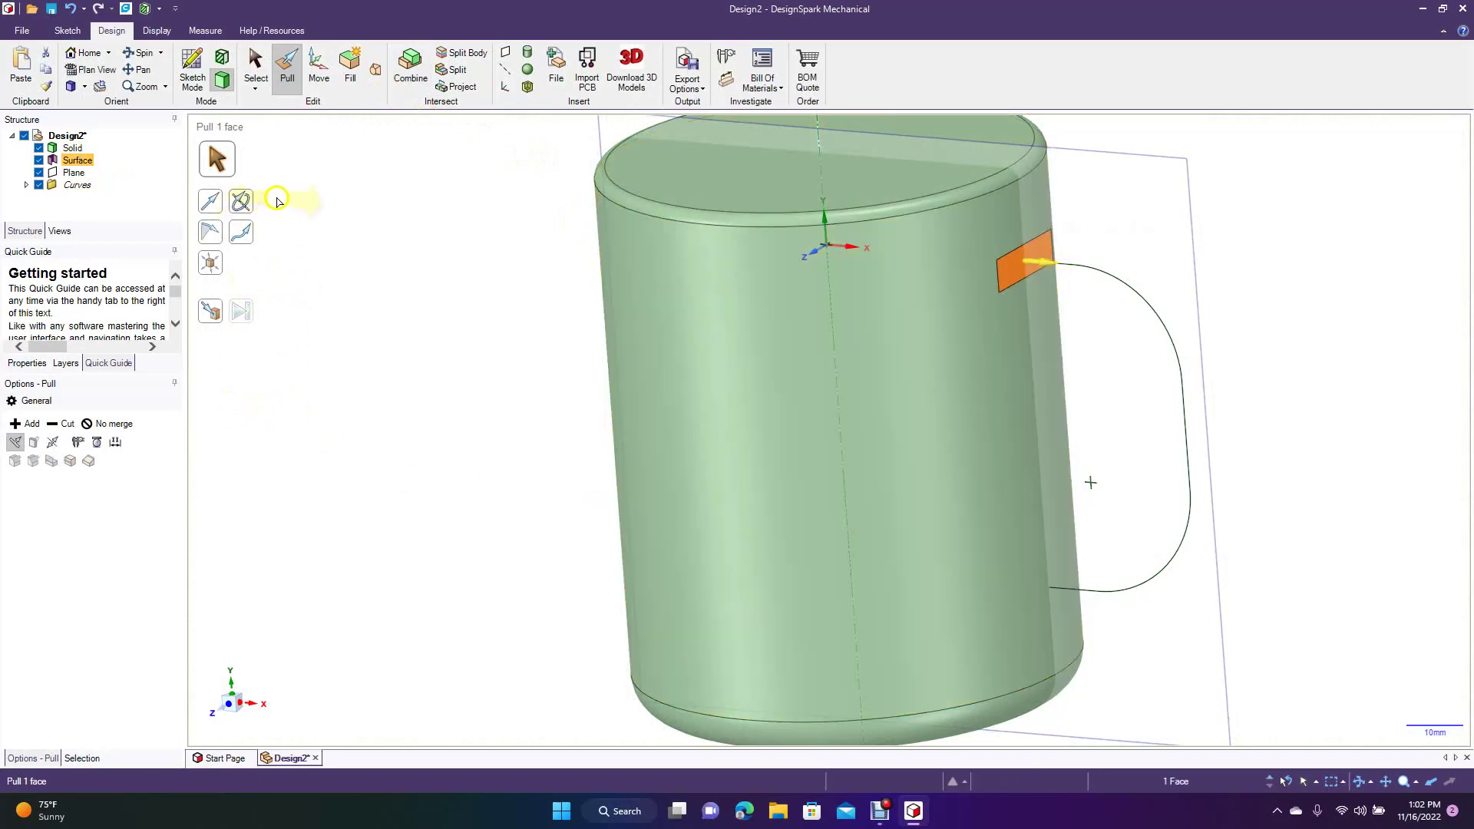
pyautogui.click(245, 239)
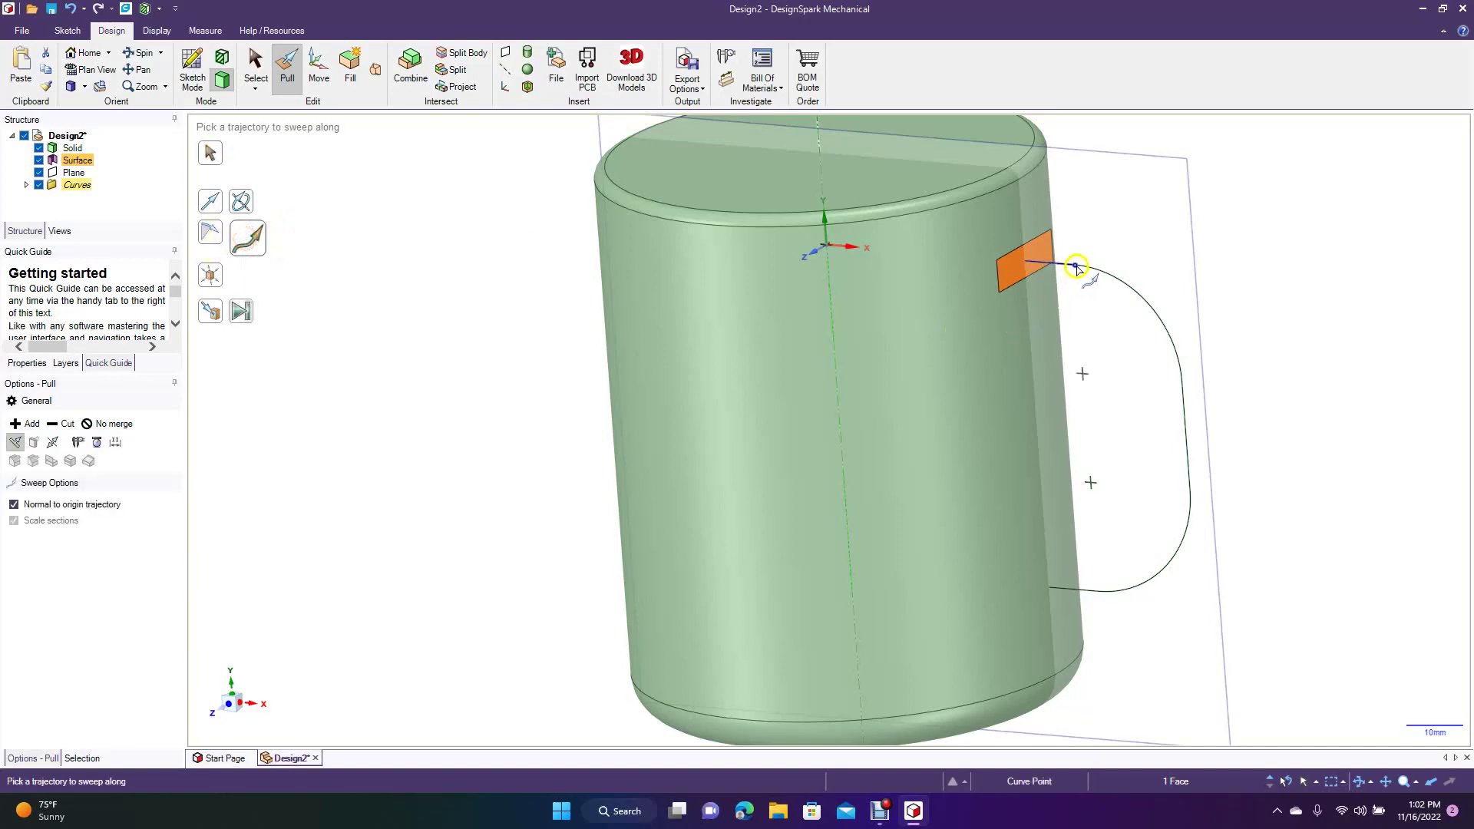
pyautogui.click(1069, 268)
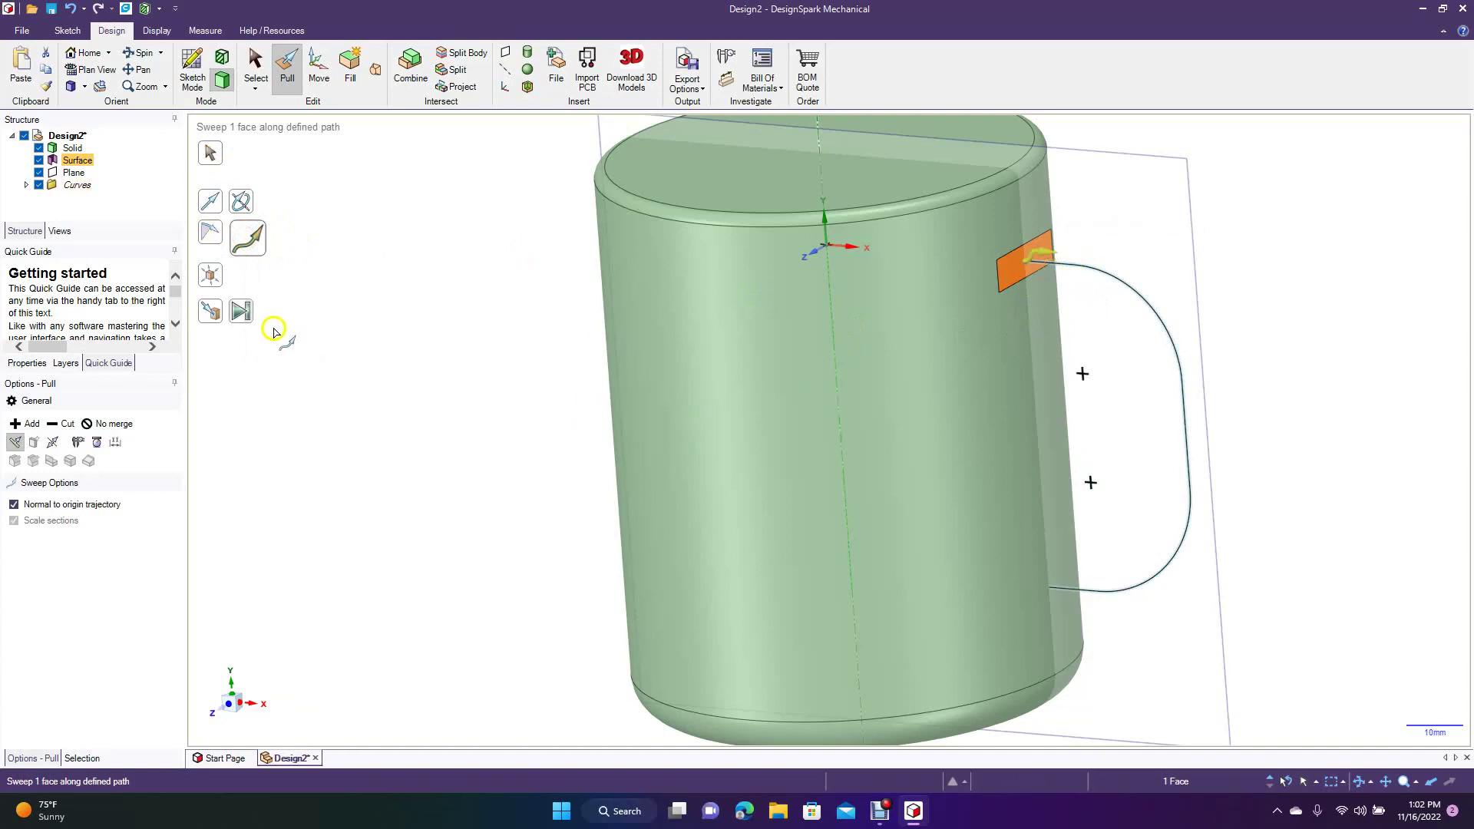
pyautogui.click(242, 312)
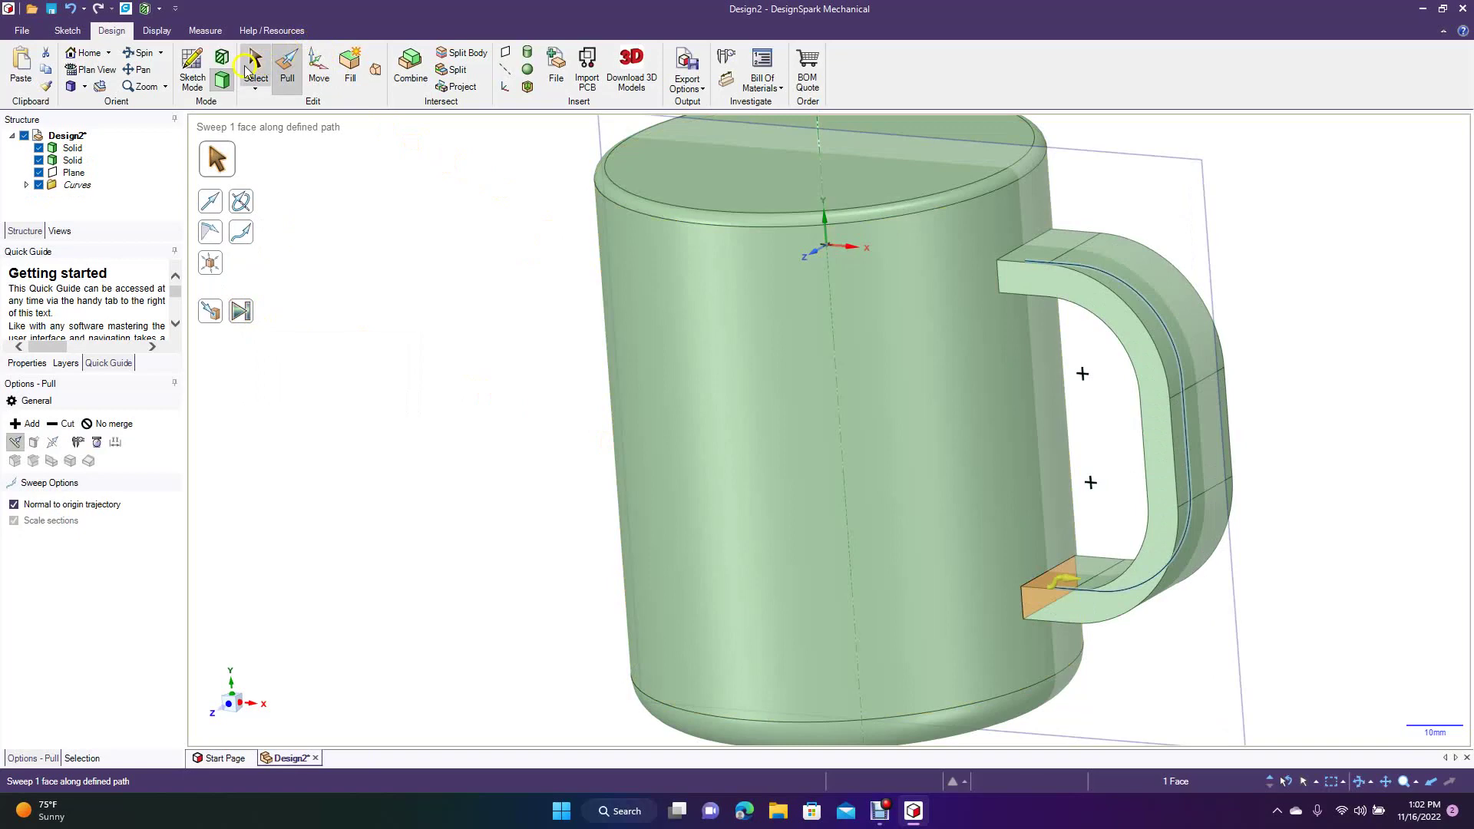
# Step: Round the outer edge chain on the near side of the handle with a radius of about 2.5 mm
pyautogui.click(257, 67)
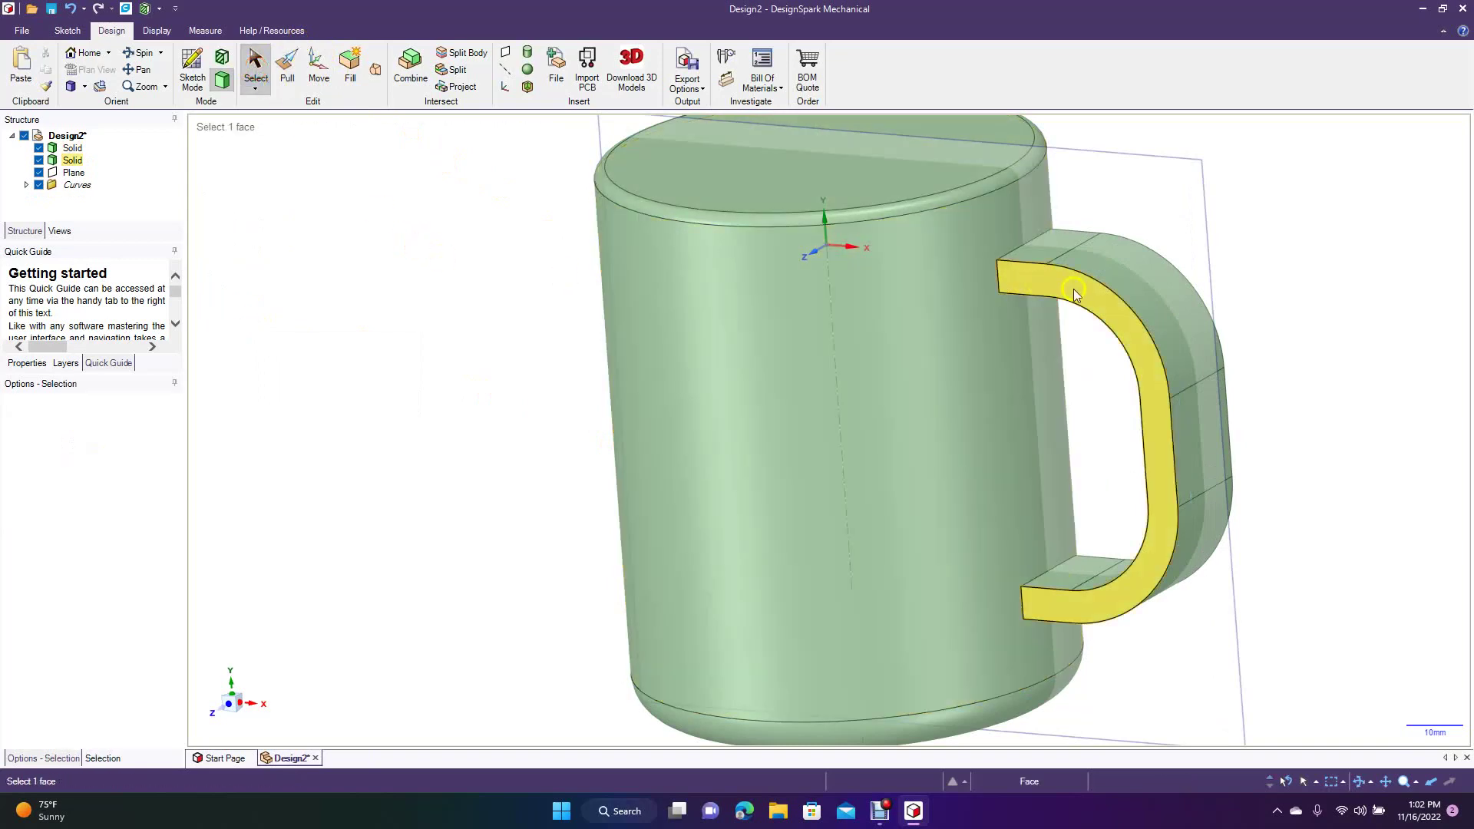
pyautogui.click(140, 52)
pyautogui.moveTo(414, 361)
pyautogui.mouseDown()
pyautogui.moveTo(292, 338)
pyautogui.moveTo(392, 366)
pyautogui.moveTo(538, 318)
pyautogui.moveTo(493, 306)
pyautogui.moveTo(526, 329)
pyautogui.moveTo(494, 352)
pyautogui.moveTo(495, 372)
pyautogui.moveTo(418, 372)
pyautogui.mouseUp()
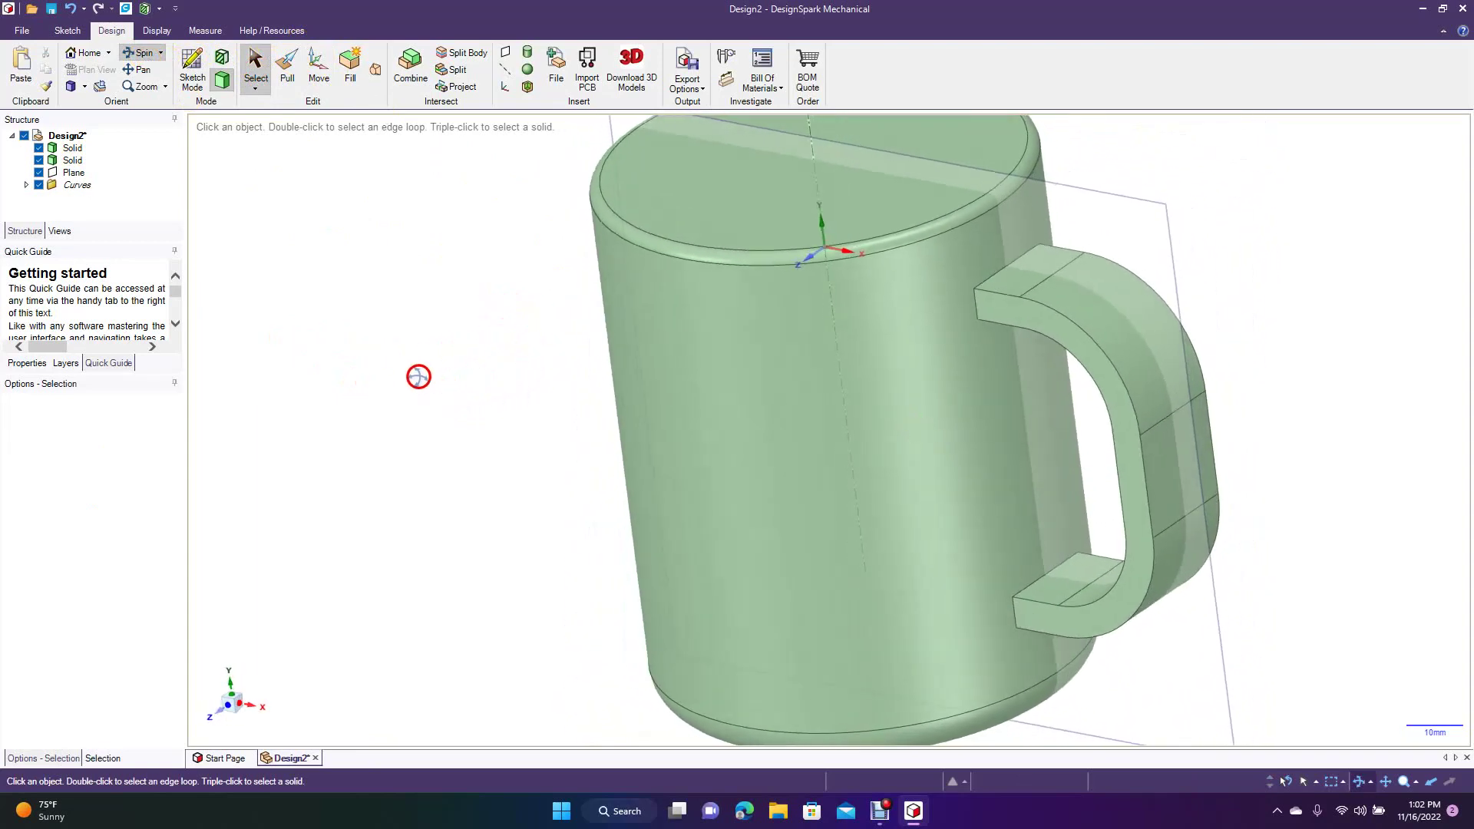
pyautogui.click(287, 65)
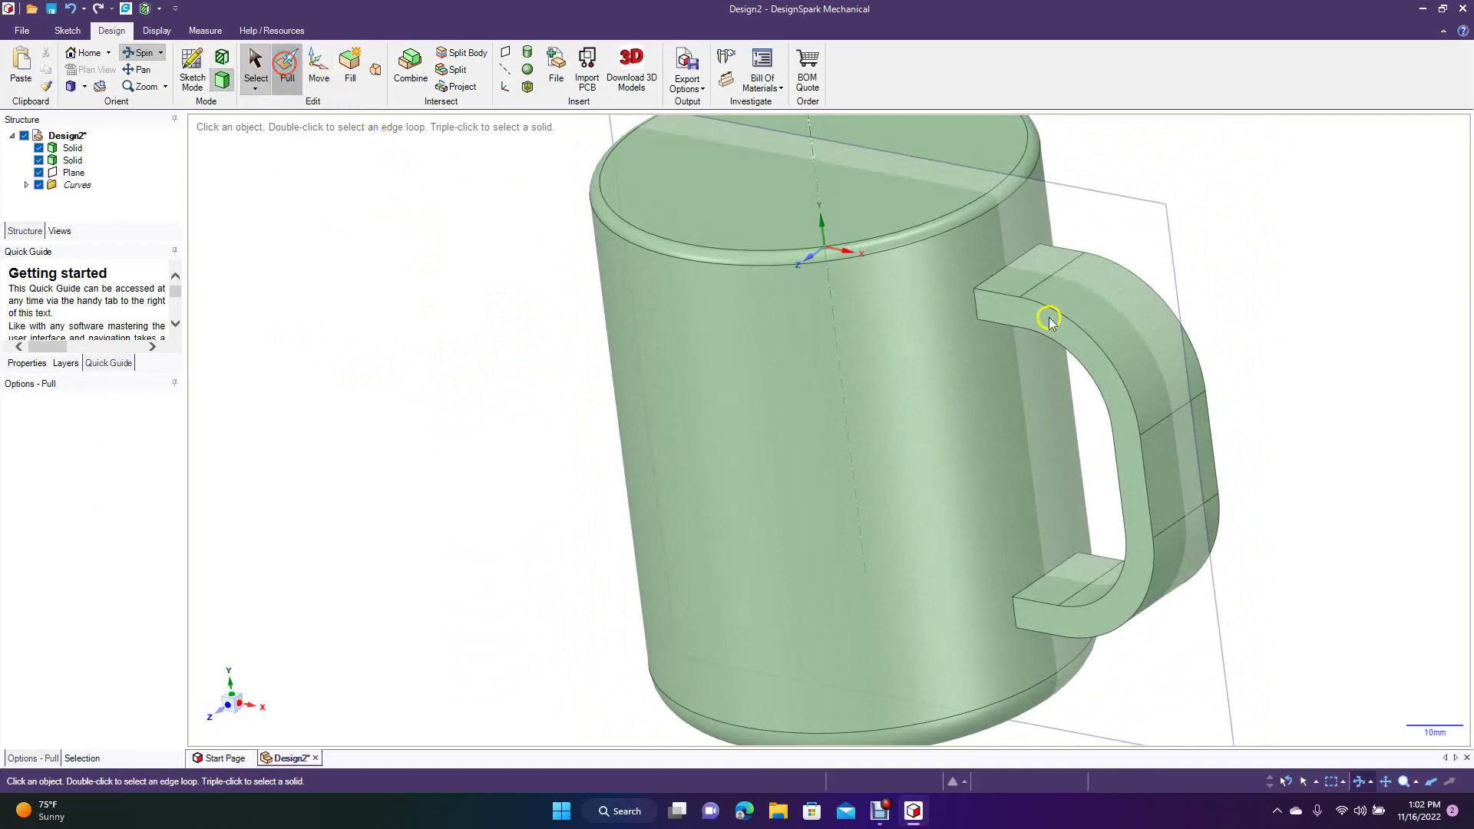
pyautogui.click(1054, 314)
pyautogui.doubleClick(1055, 314)
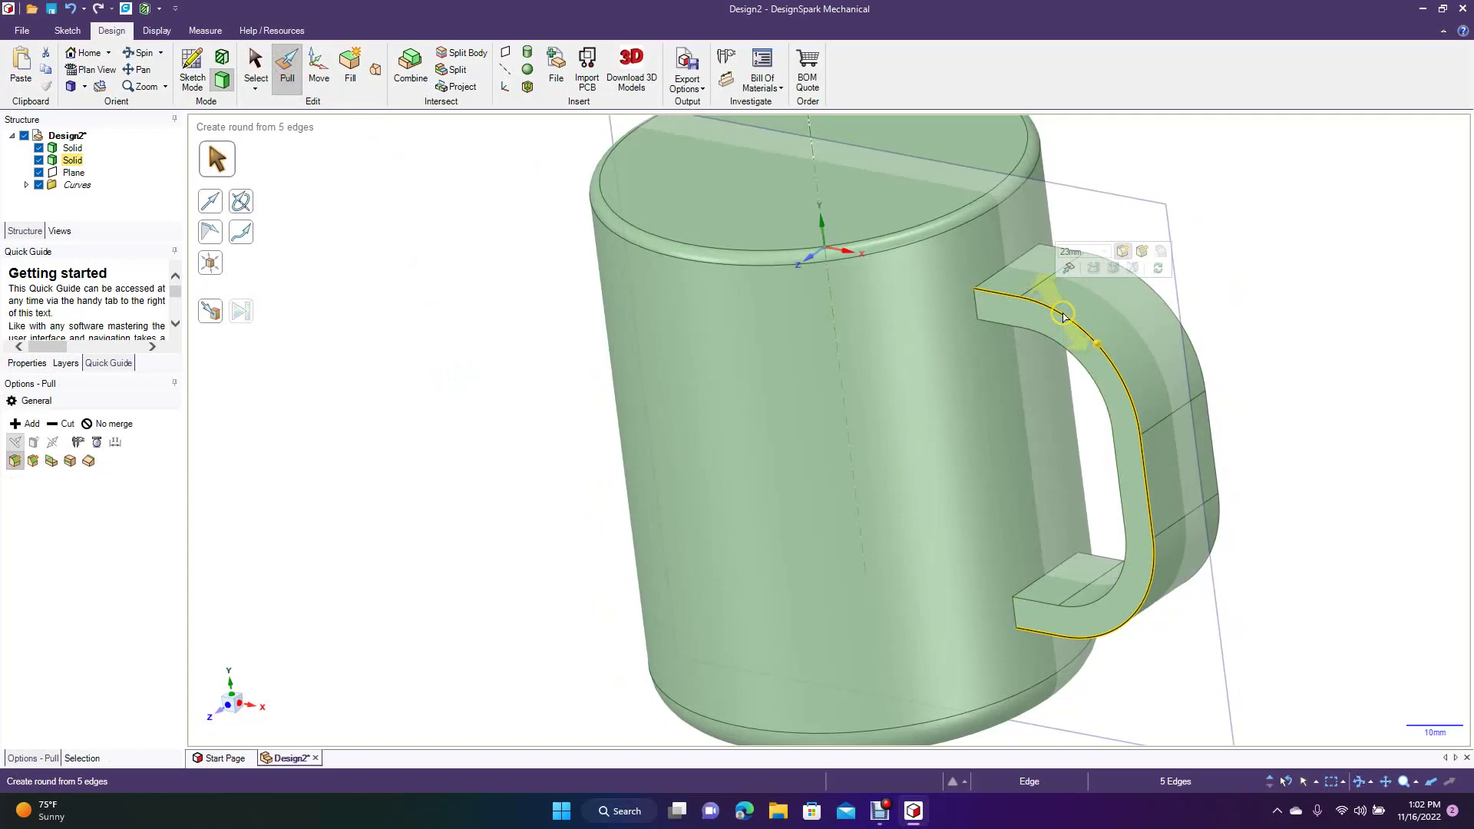
pyautogui.moveTo(1062, 317); pyautogui.dragTo(1052, 330)
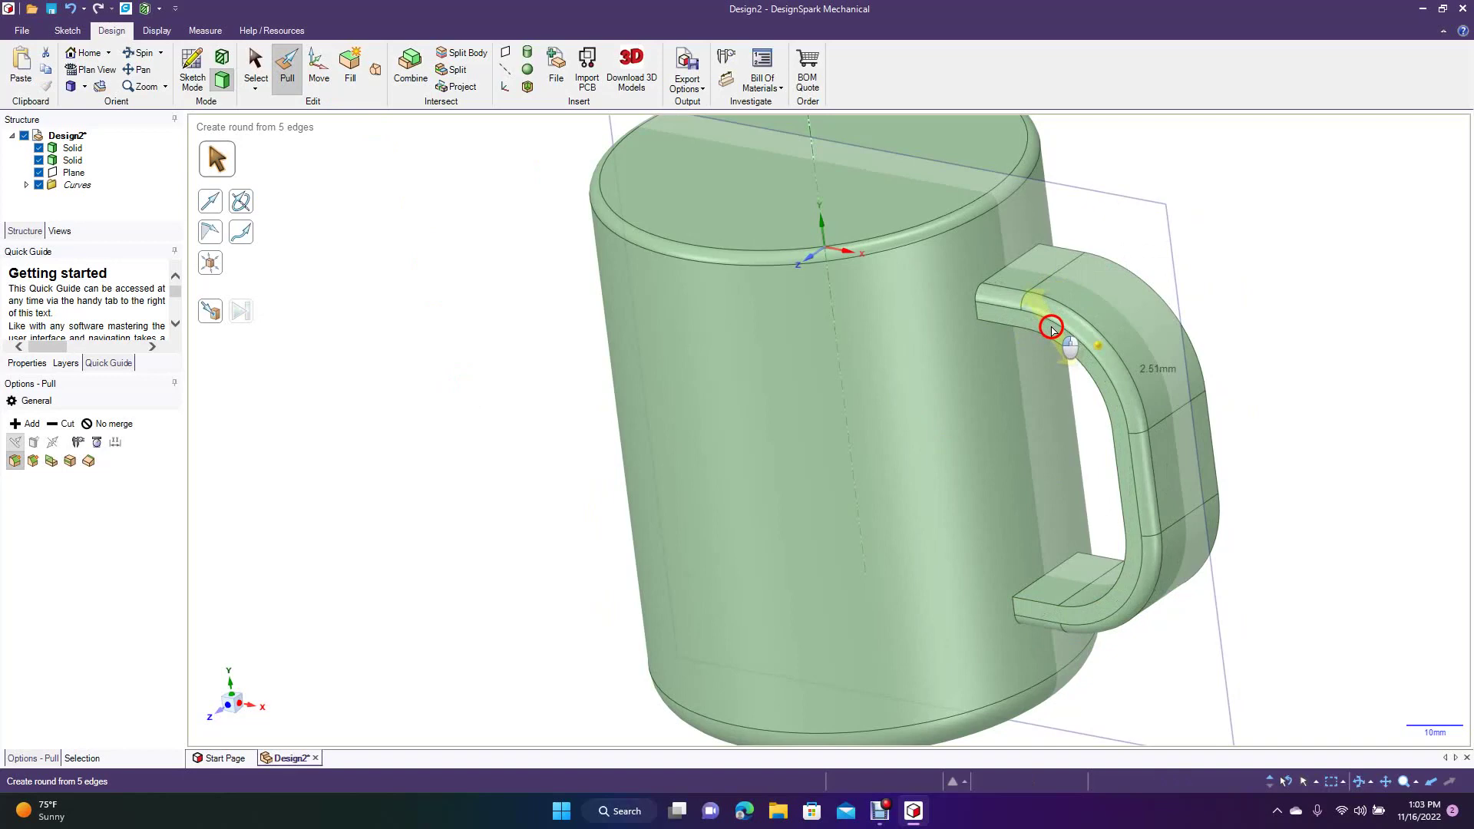
pyautogui.moveTo(1051, 330); pyautogui.dragTo(1052, 330)
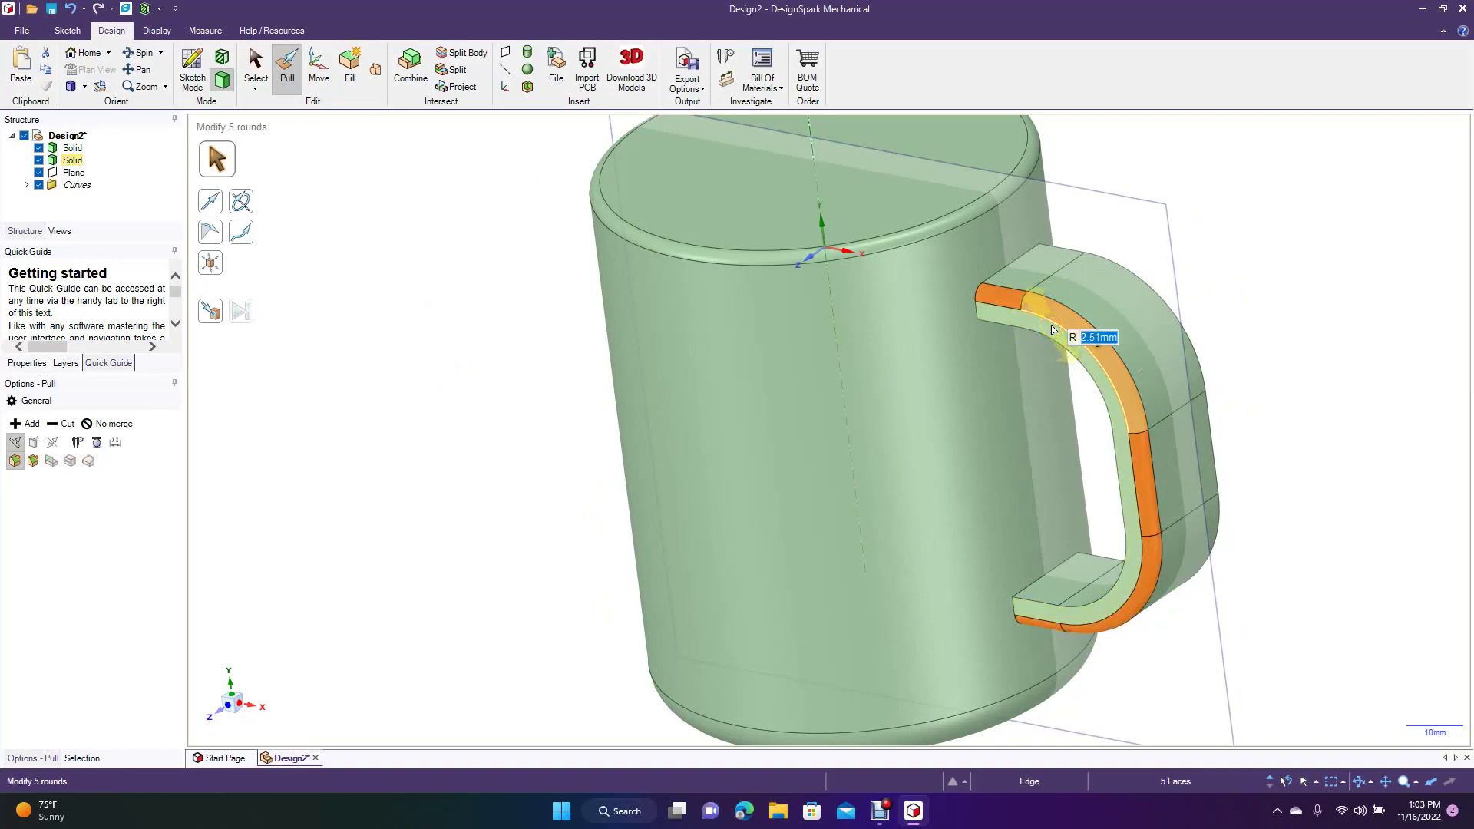
pyautogui.click(548, 374)
# Step: Round the inner edge chain on the near side of the handle with a 2 mm radius
pyautogui.click(812, 386)
pyautogui.click(1050, 341)
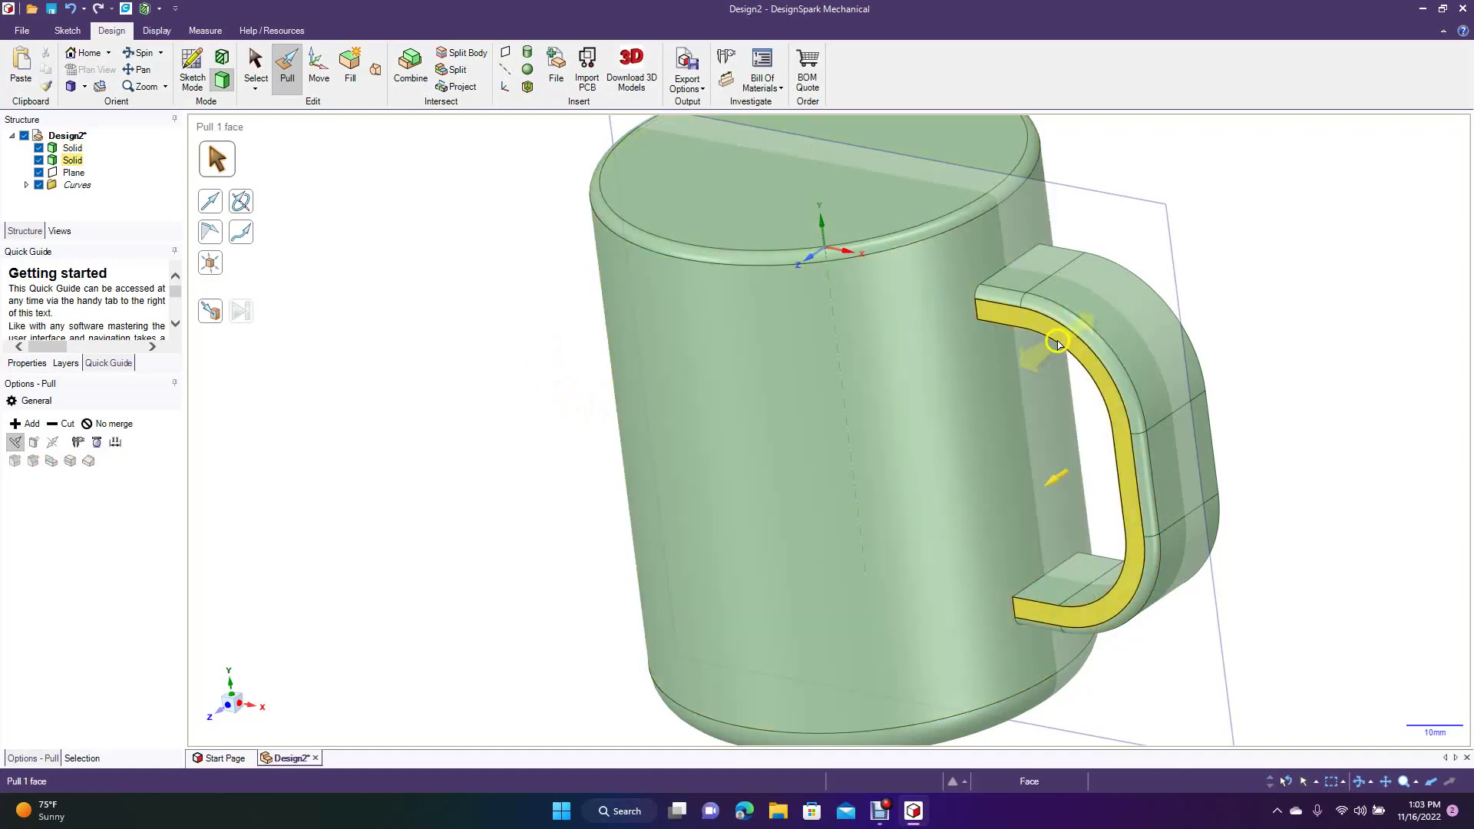
pyautogui.click(1054, 343)
pyautogui.doubleClick(1053, 344)
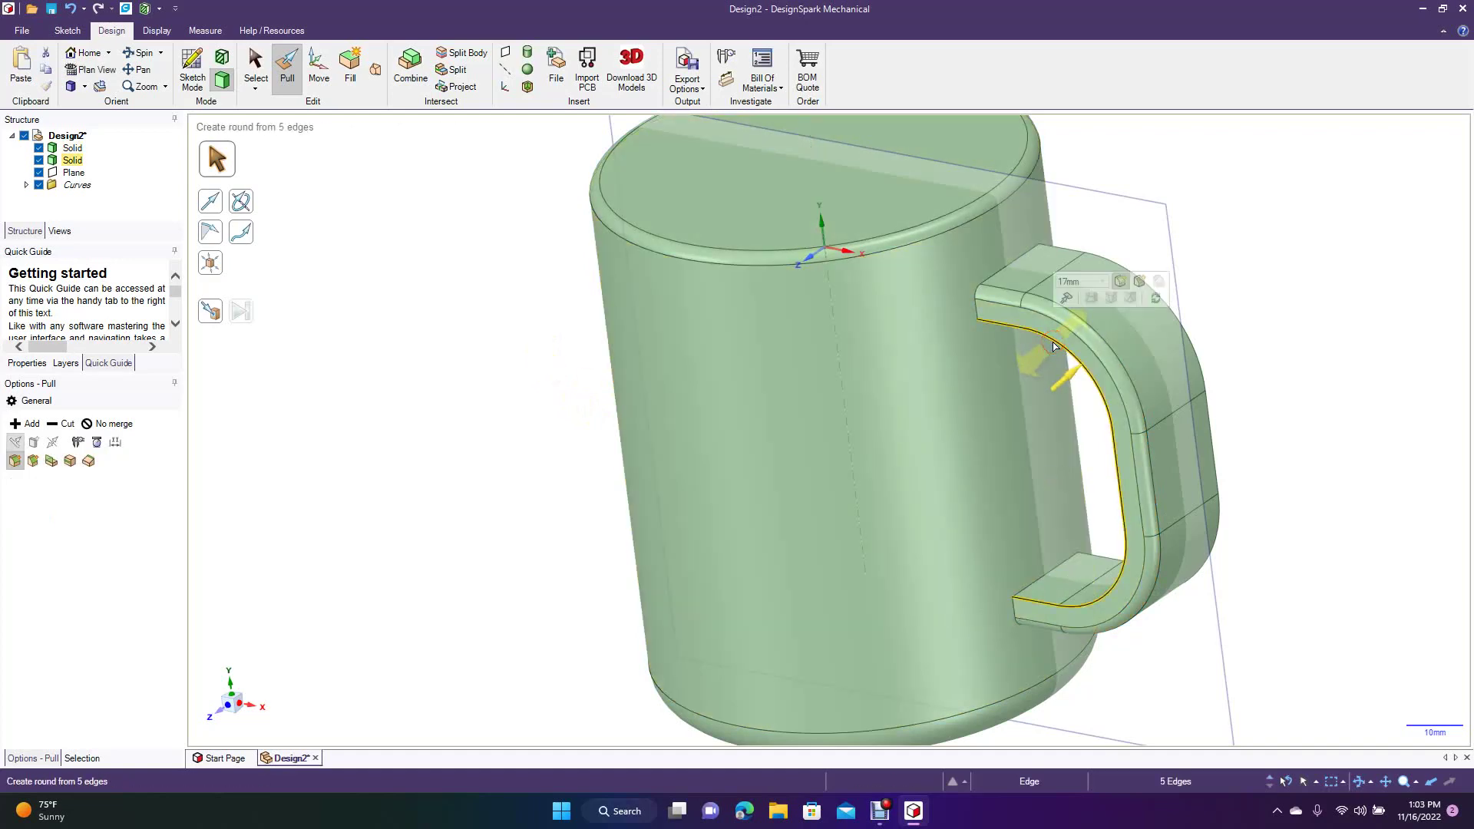
pyautogui.moveTo(1054, 344); pyautogui.dragTo(1019, 418)
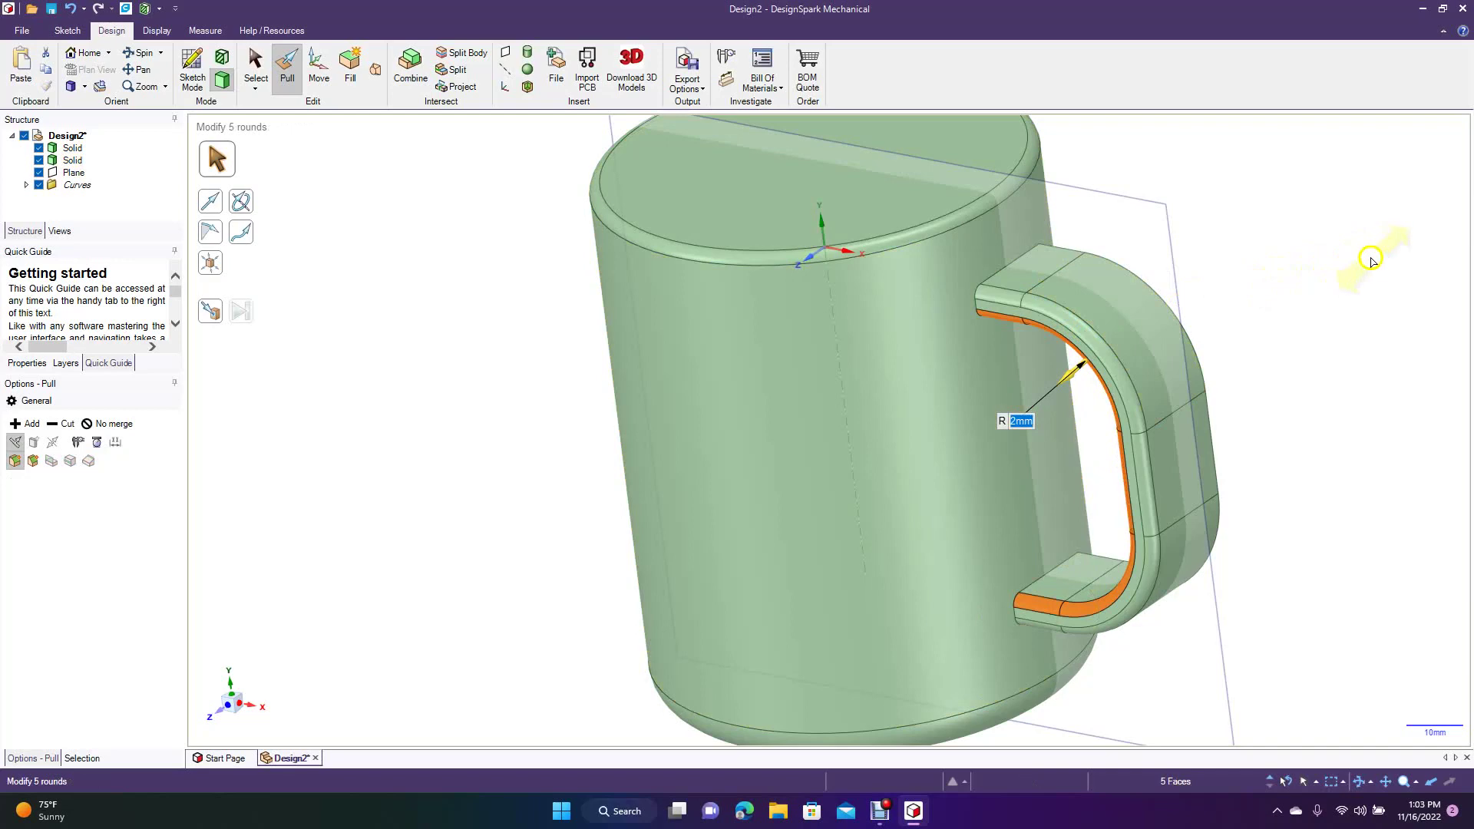
pyautogui.click(1398, 263)
# Step: Round the outer edge chain on the far side of the handle with a 2 mm radius
pyautogui.click(1149, 290)
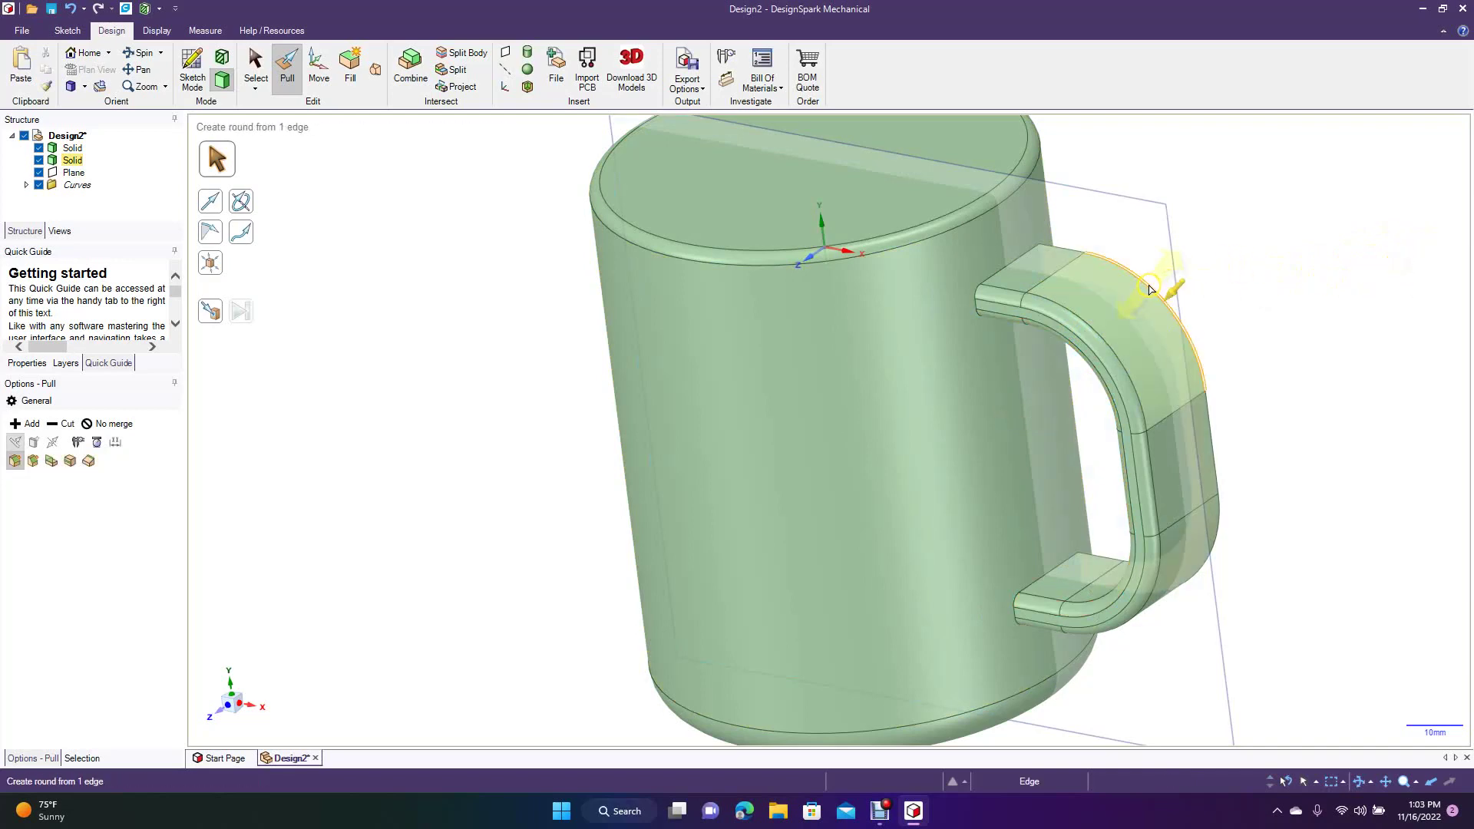
pyautogui.click(1126, 277)
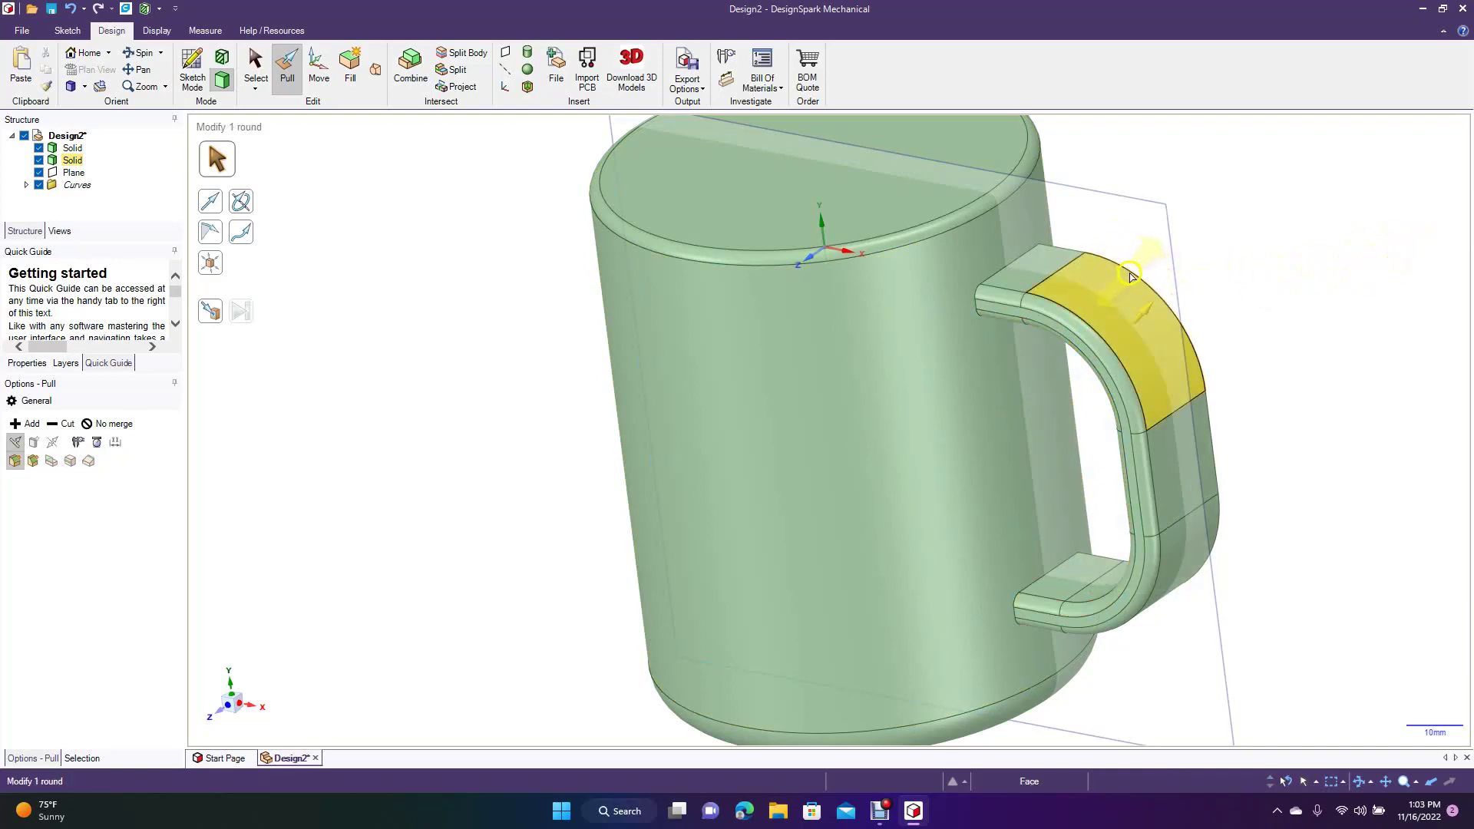
pyautogui.click(1136, 277)
pyautogui.doubleClick(1136, 276)
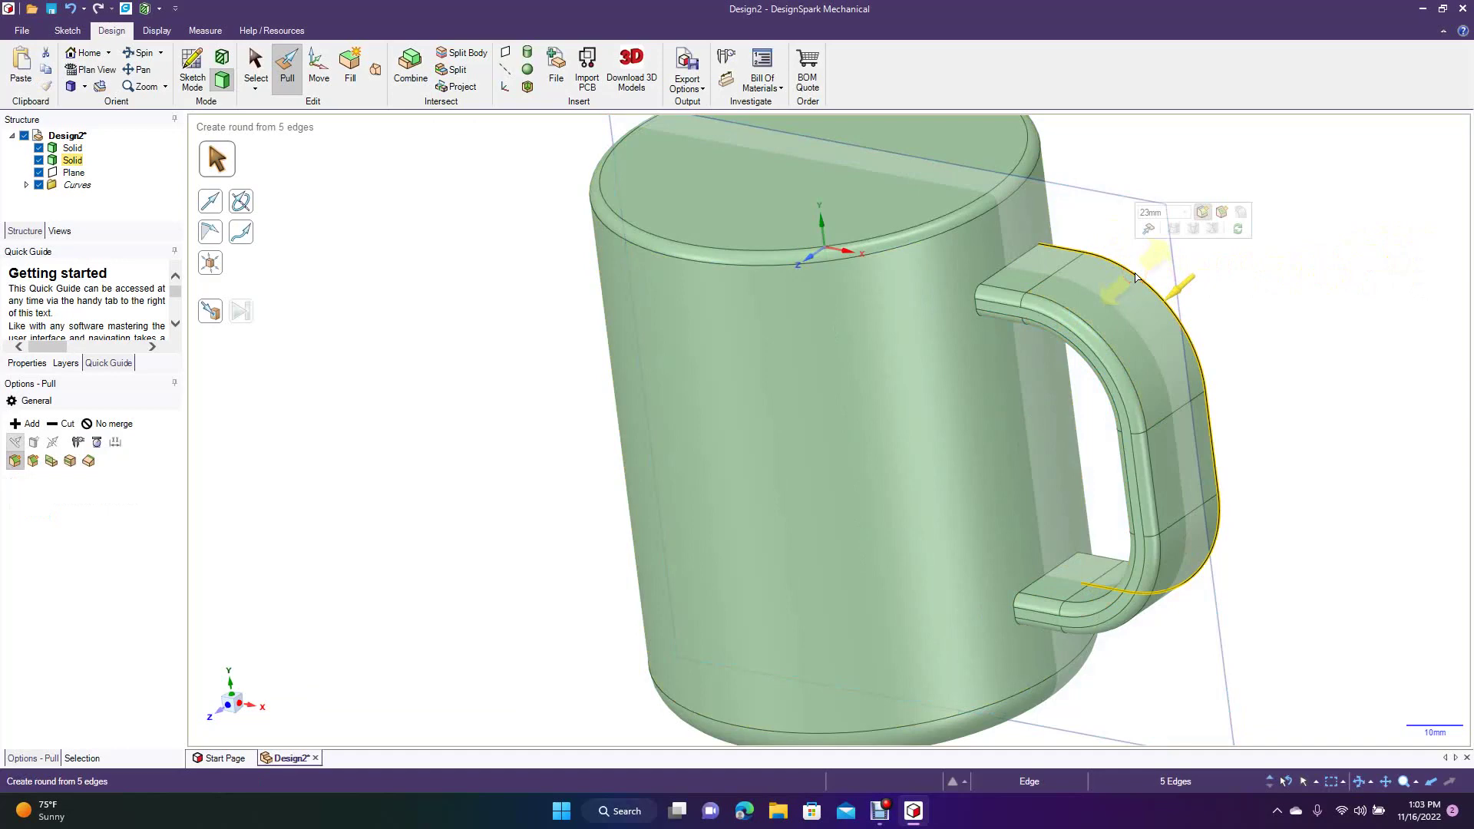
pyautogui.moveTo(1136, 276); pyautogui.dragTo(1102, 279)
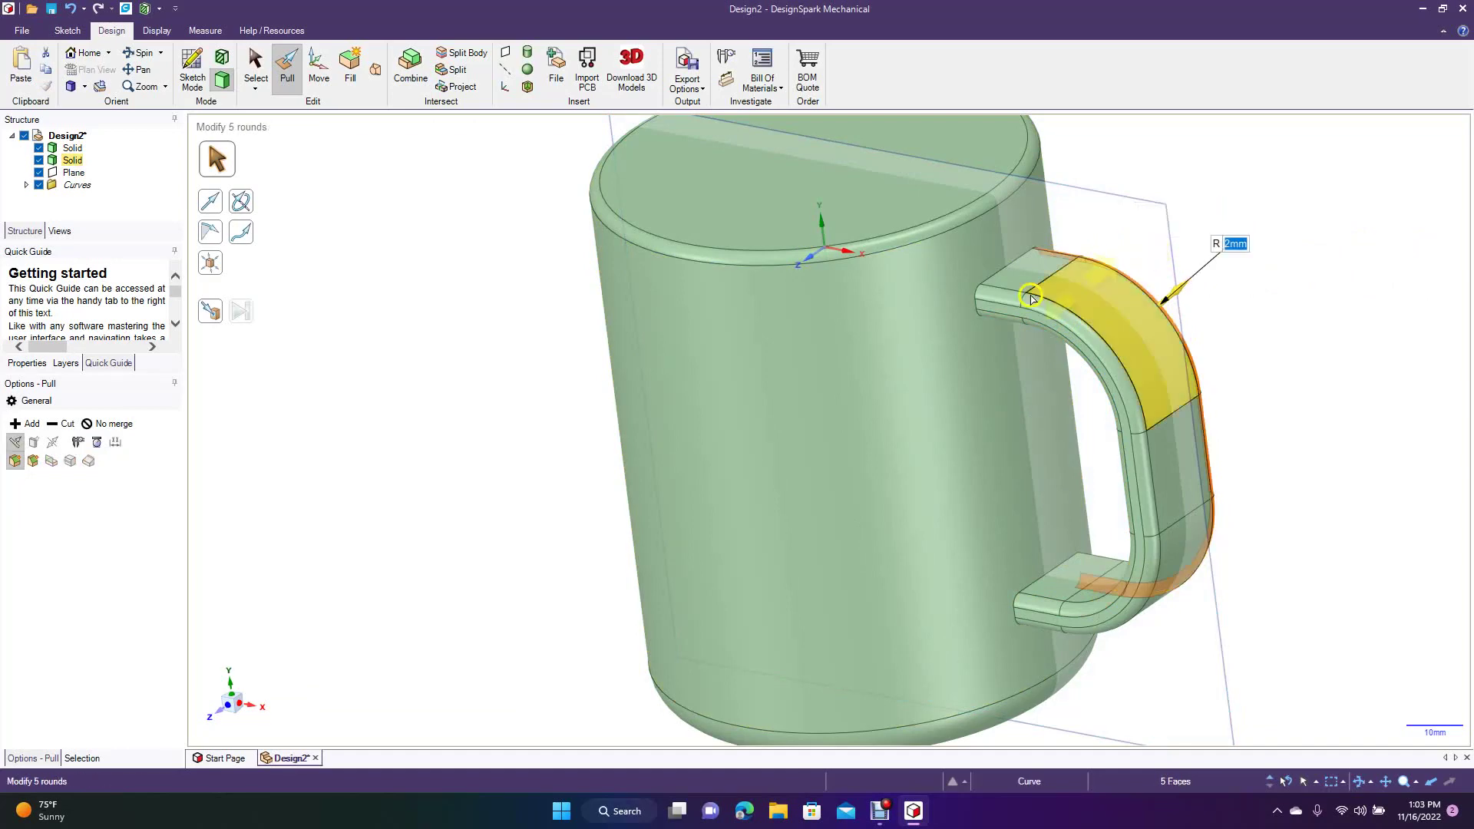
# Step: Round the remaining inner edge chain on the opposite side of the handle with a 2 mm radius
pyautogui.click(140, 53)
pyautogui.moveTo(435, 355); pyautogui.dragTo(247, 372)
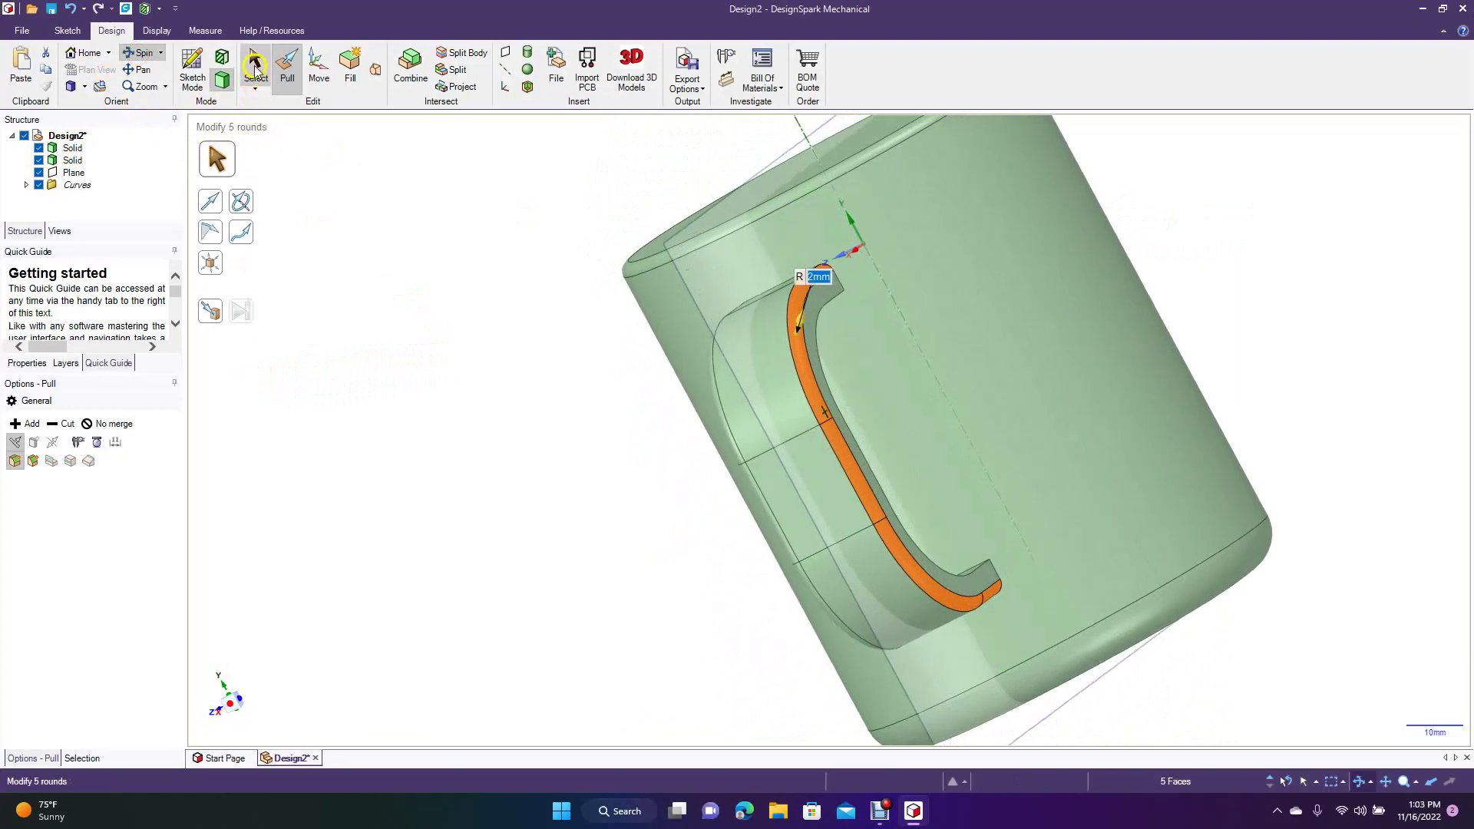
pyautogui.click(287, 73)
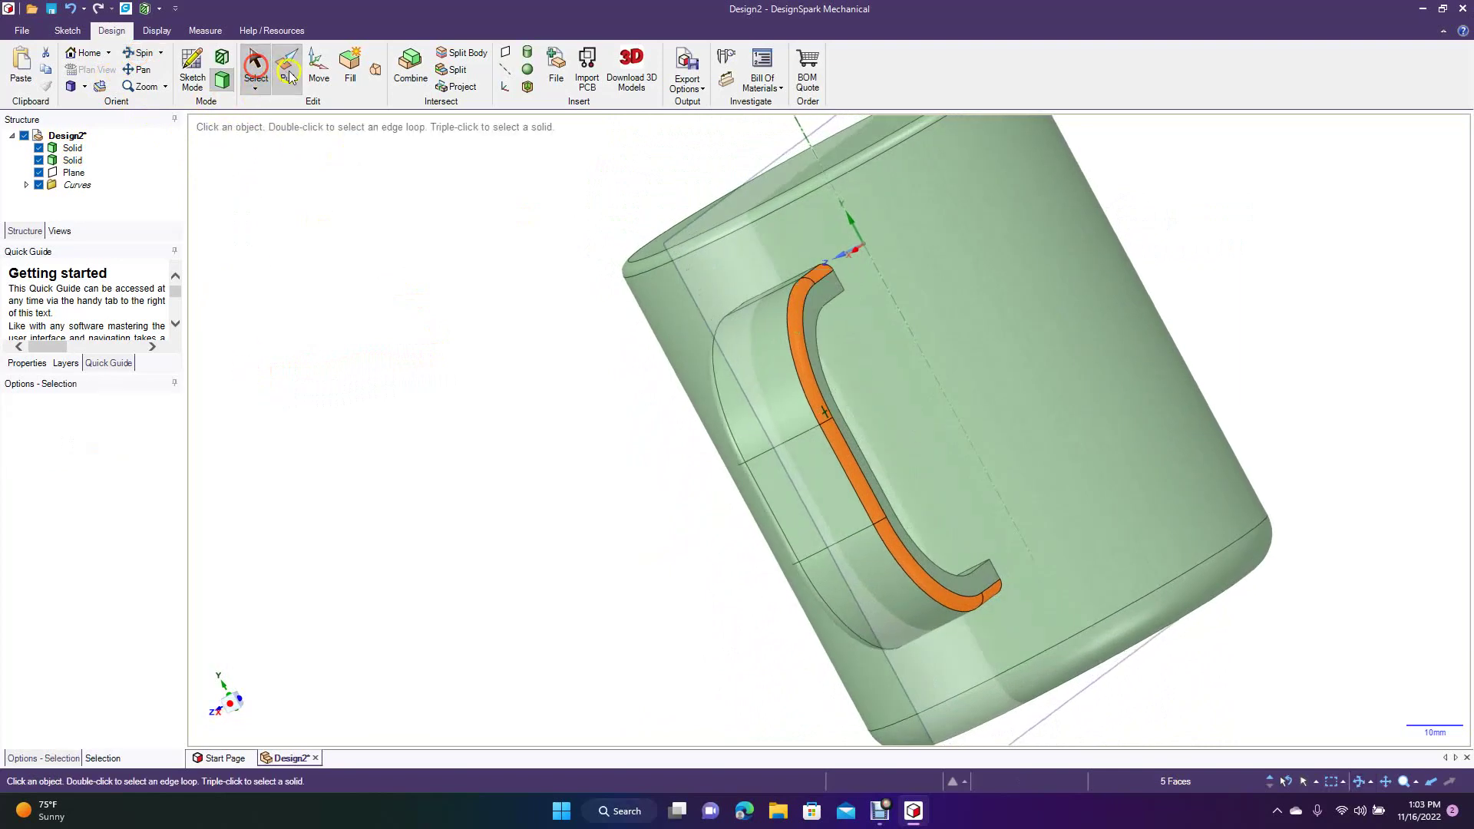
pyautogui.click(822, 360)
pyautogui.doubleClick(822, 361)
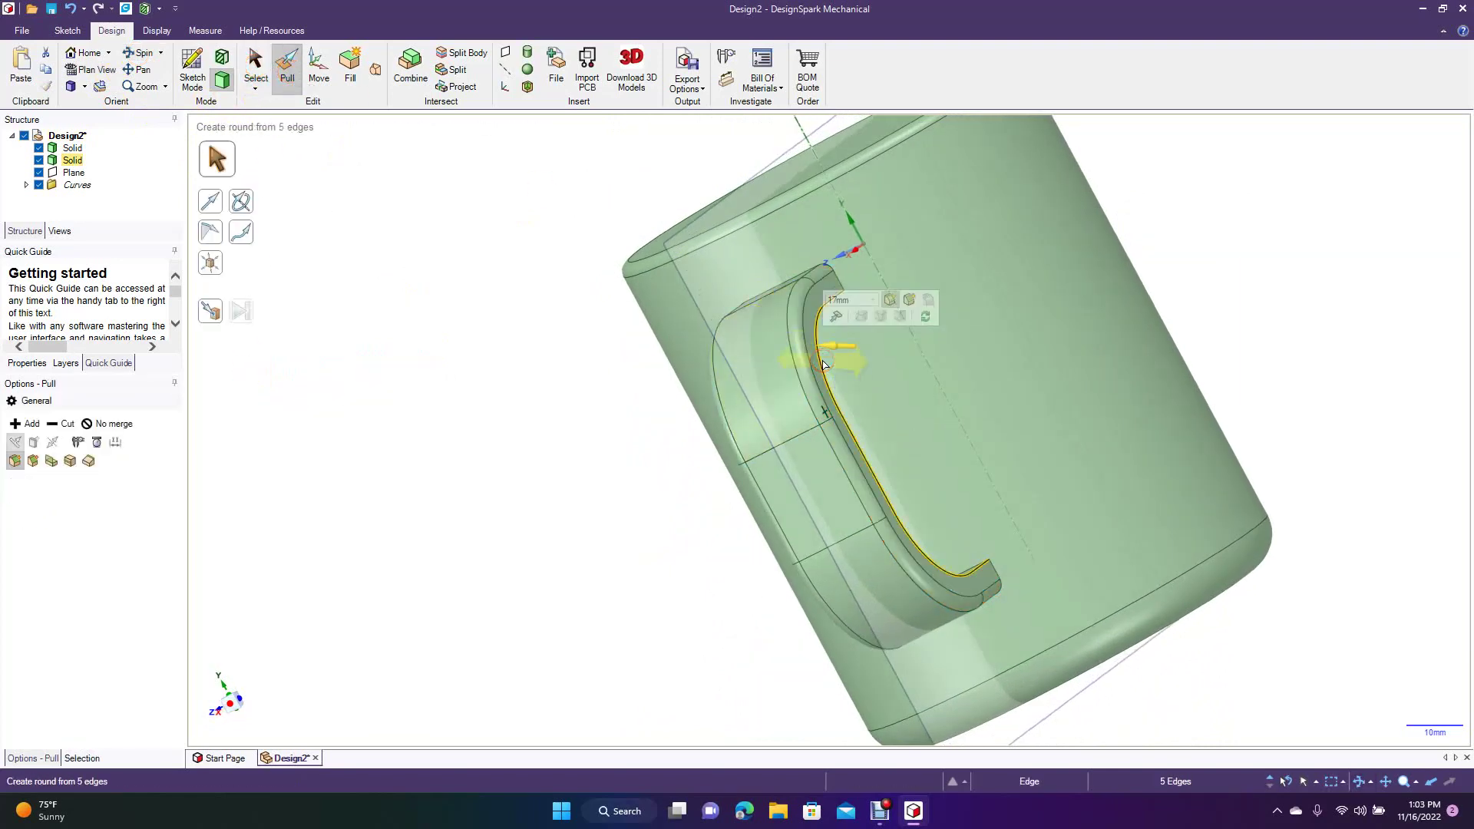
pyautogui.press('Return')
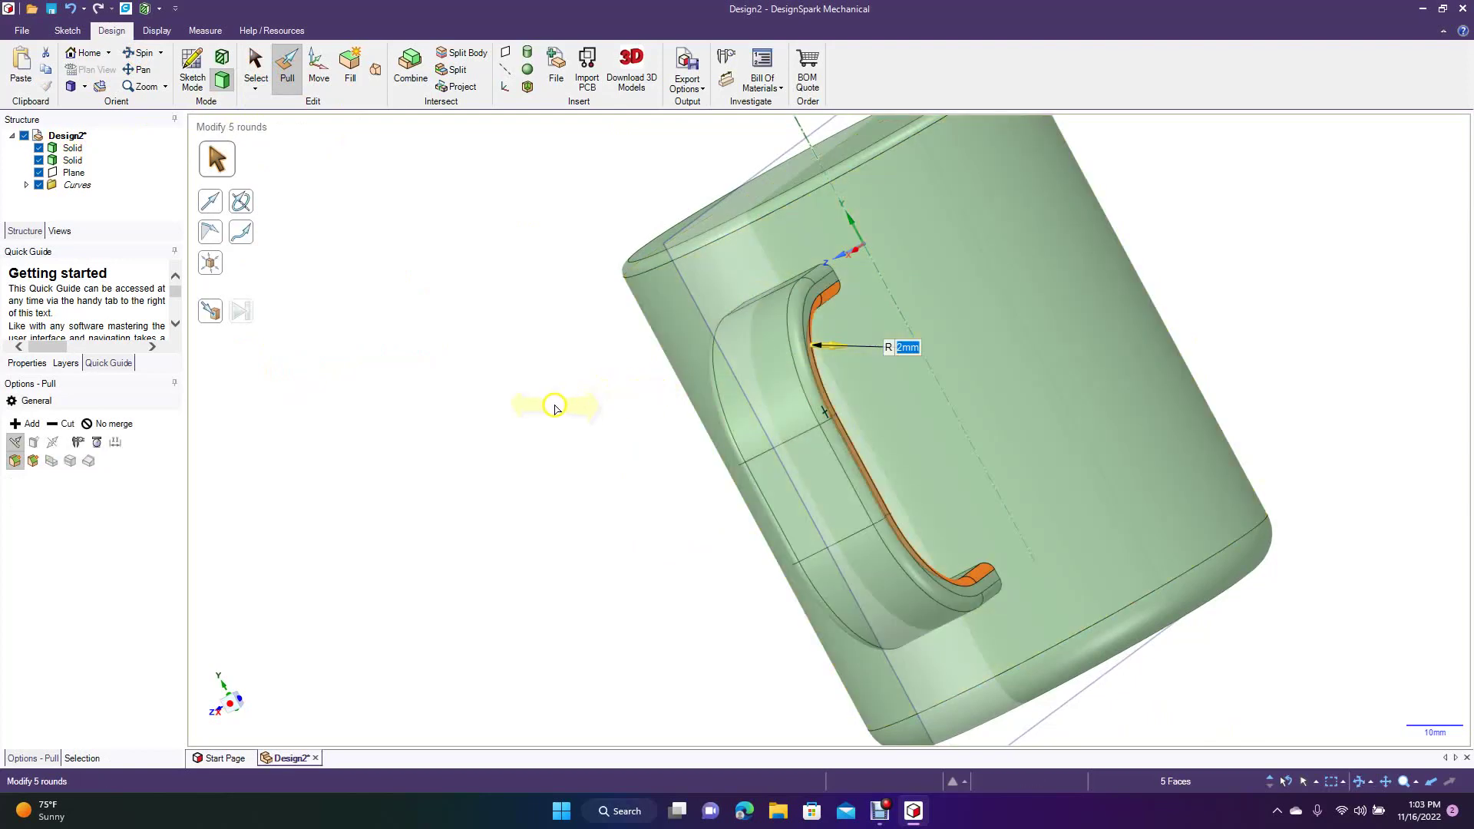
pyautogui.click(557, 409)
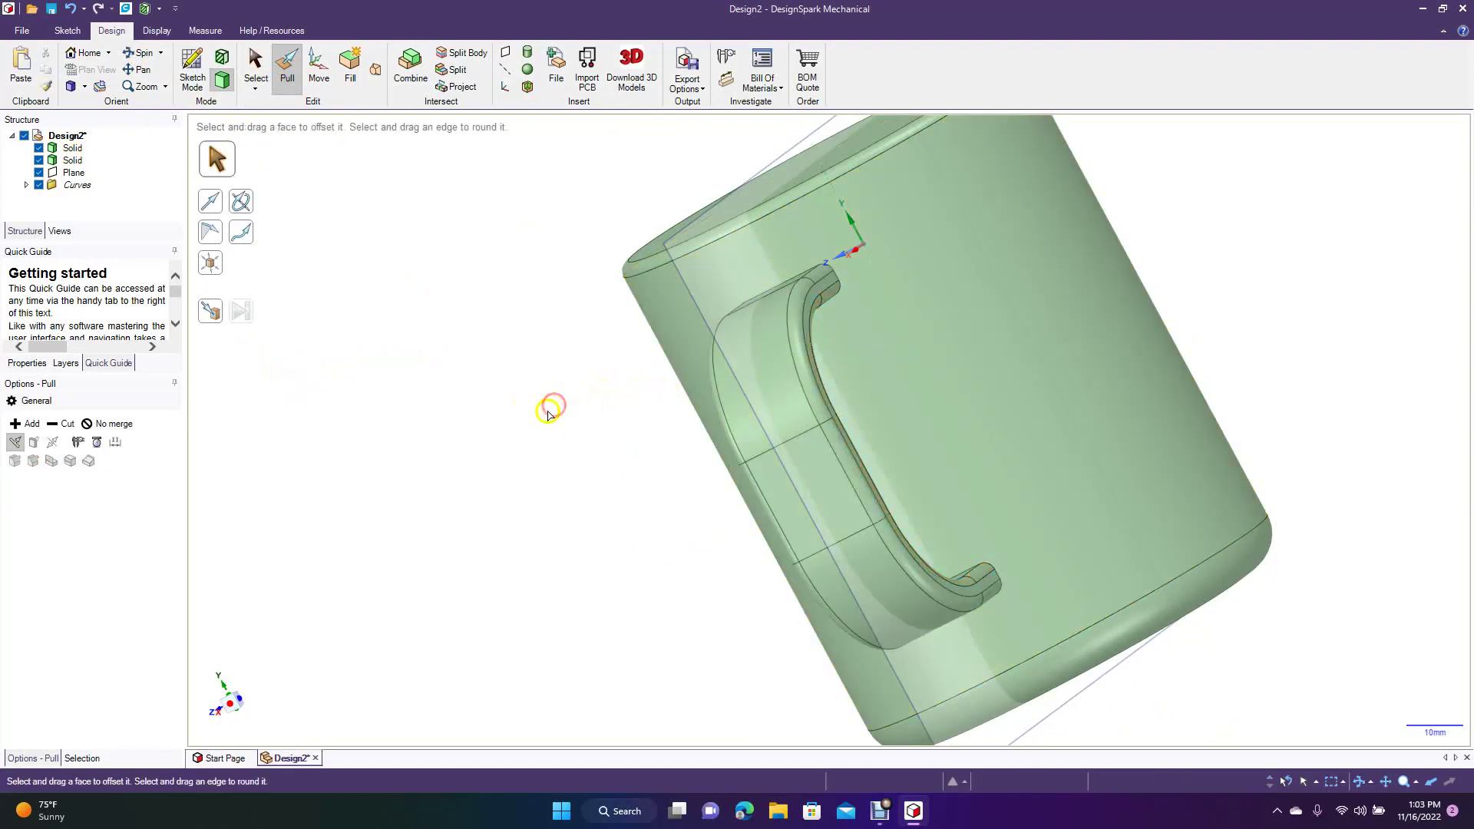
# Step: Try to round the edge loop at the upper end of the handle
pyautogui.doubleClick(836, 280)
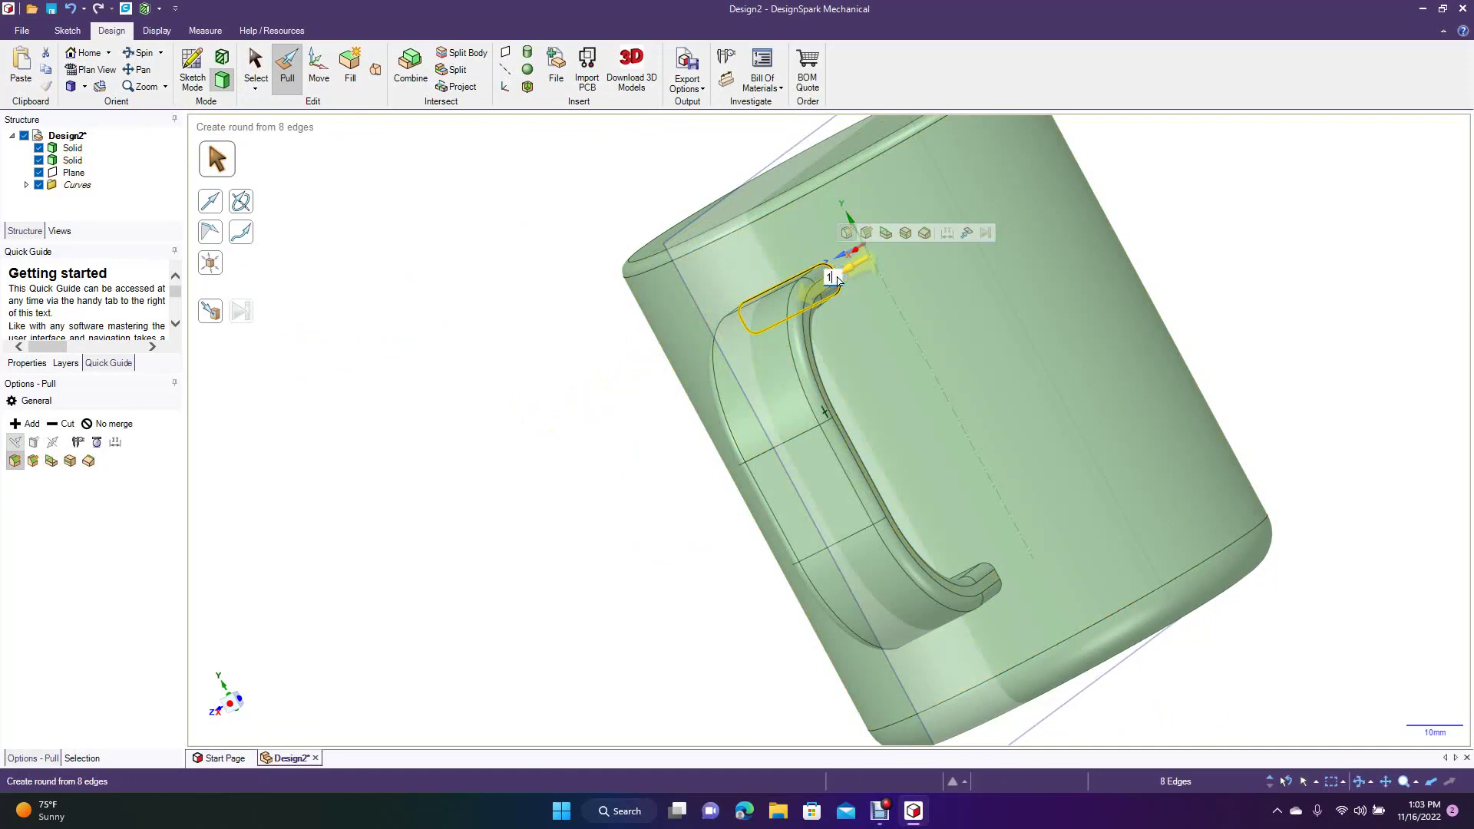
pyautogui.click(477, 415)
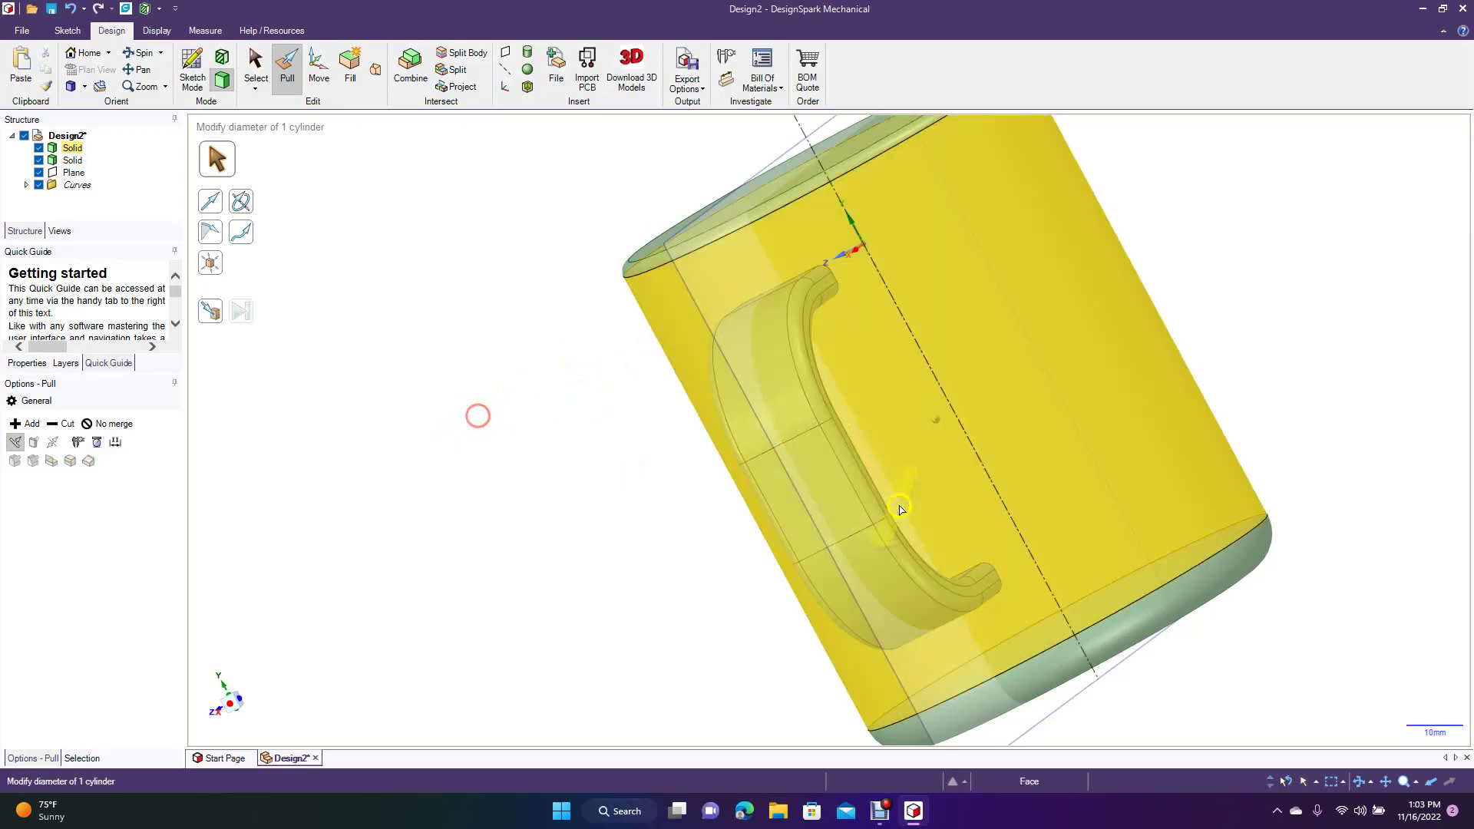
pyautogui.click(141, 52)
pyautogui.moveTo(362, 312); pyautogui.dragTo(549, 329)
pyautogui.press('z')
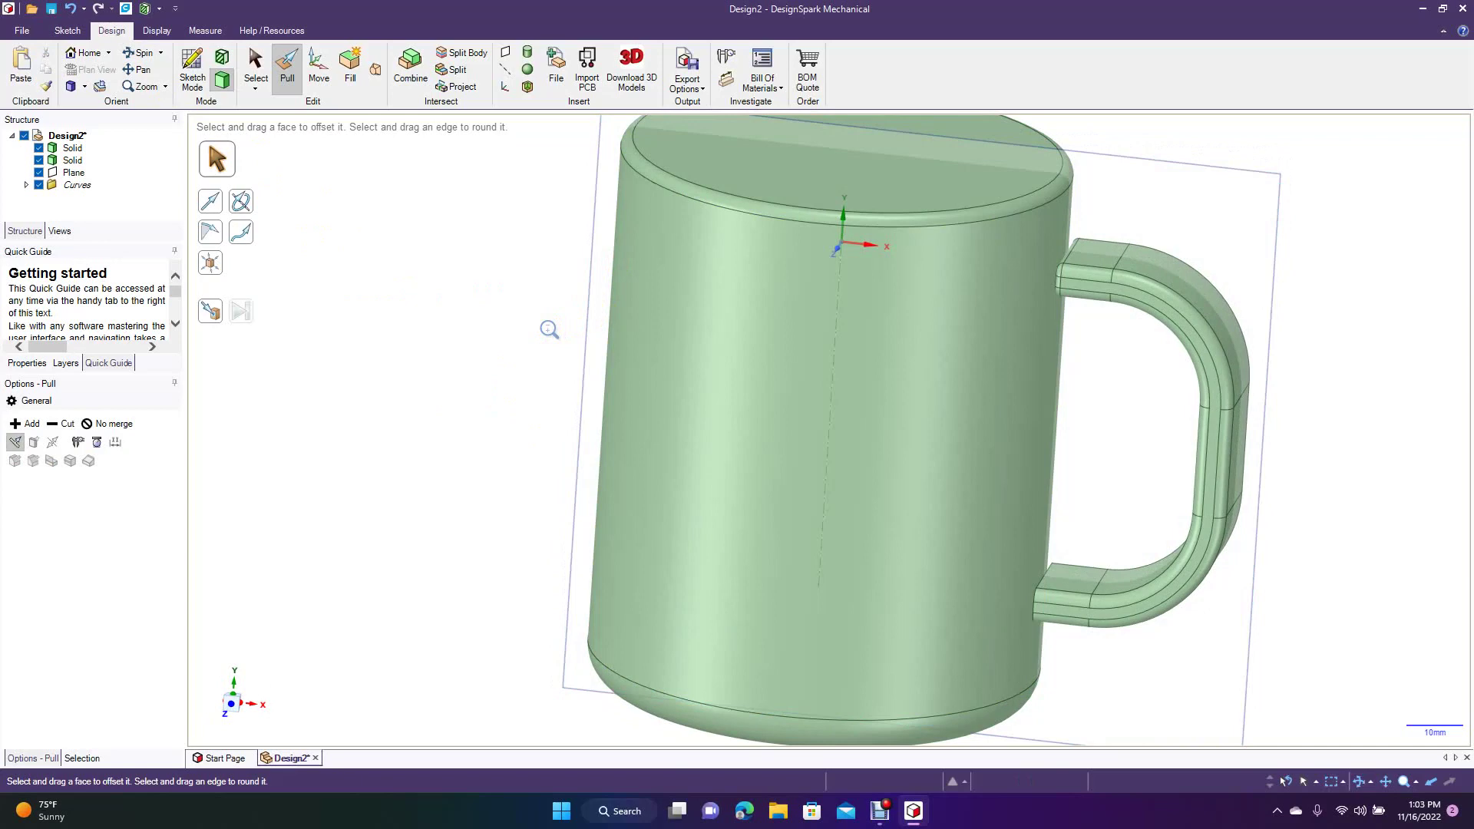
pyautogui.hotkey('ctrl', 'z')
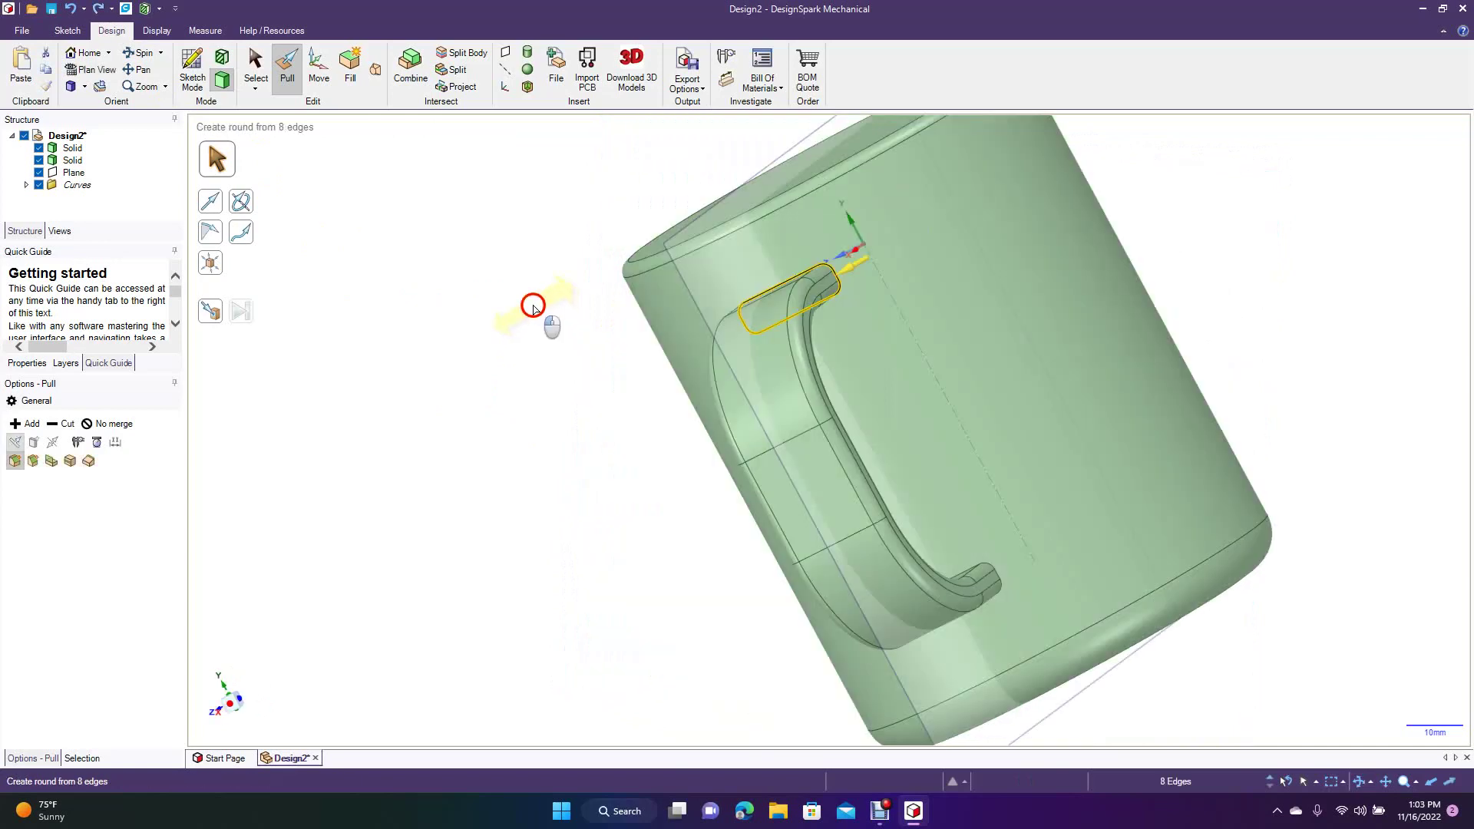
pyautogui.click(546, 324)
# Step: Move the handle body about 1.7 mm horizontally into the mug's wall
pyautogui.click(142, 52)
pyautogui.moveTo(380, 407)
pyautogui.mouseDown()
pyautogui.moveTo(631, 345)
pyautogui.moveTo(635, 375)
pyautogui.moveTo(664, 350)
pyautogui.moveTo(639, 347)
pyautogui.mouseUp()
pyautogui.click(60, 160)
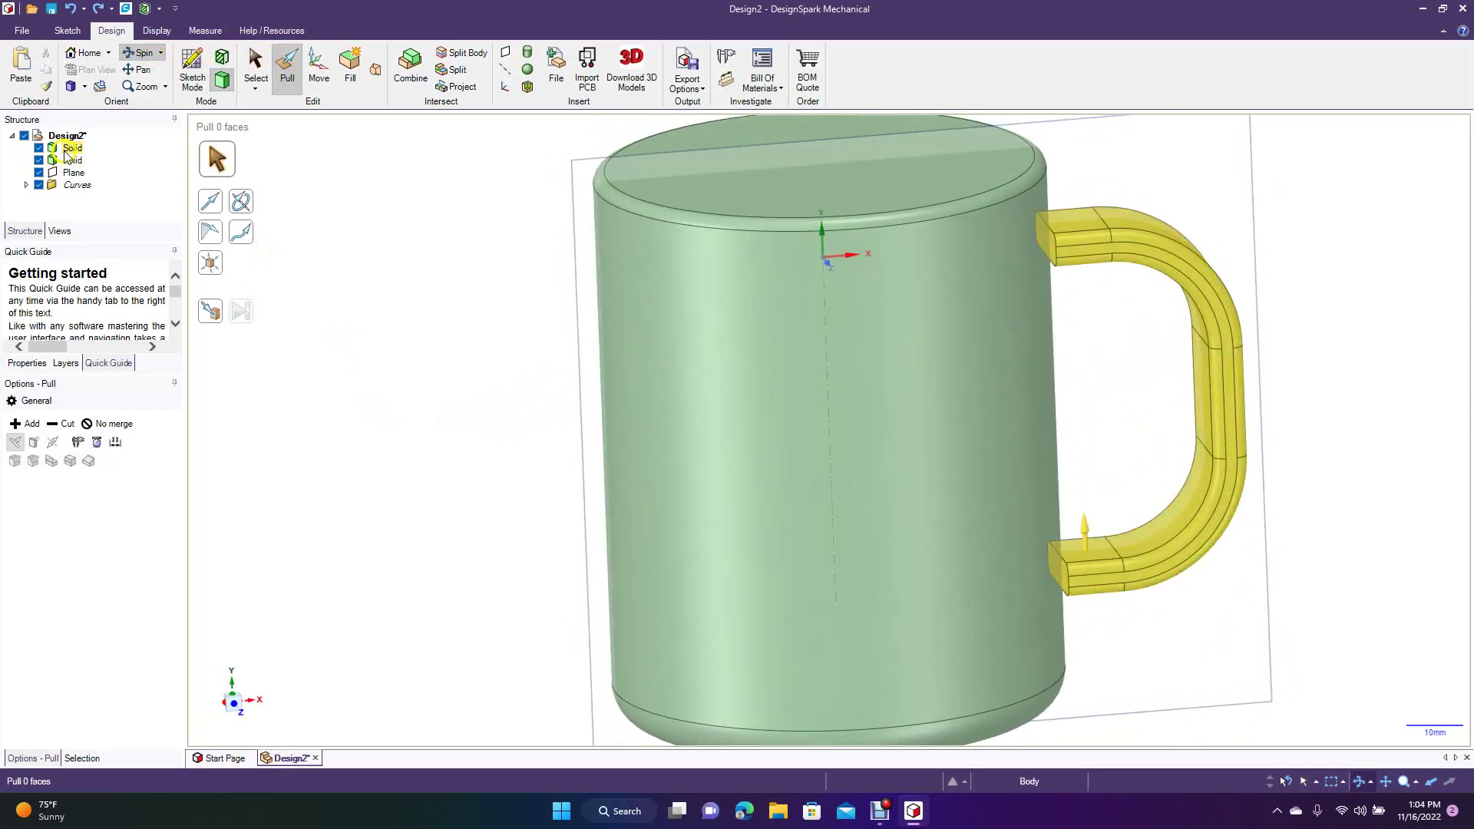
pyautogui.click(70, 159)
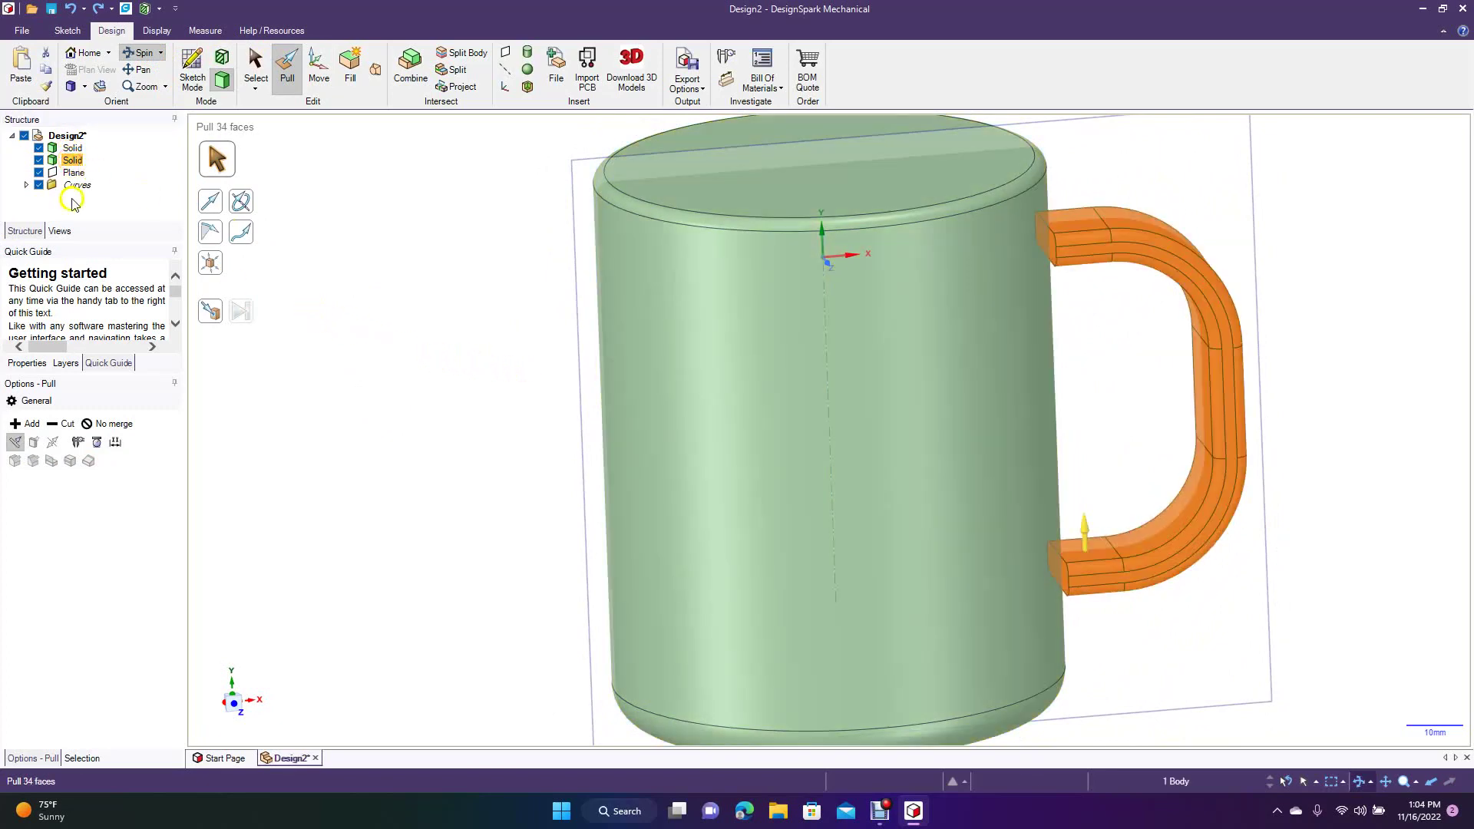
pyautogui.click(321, 73)
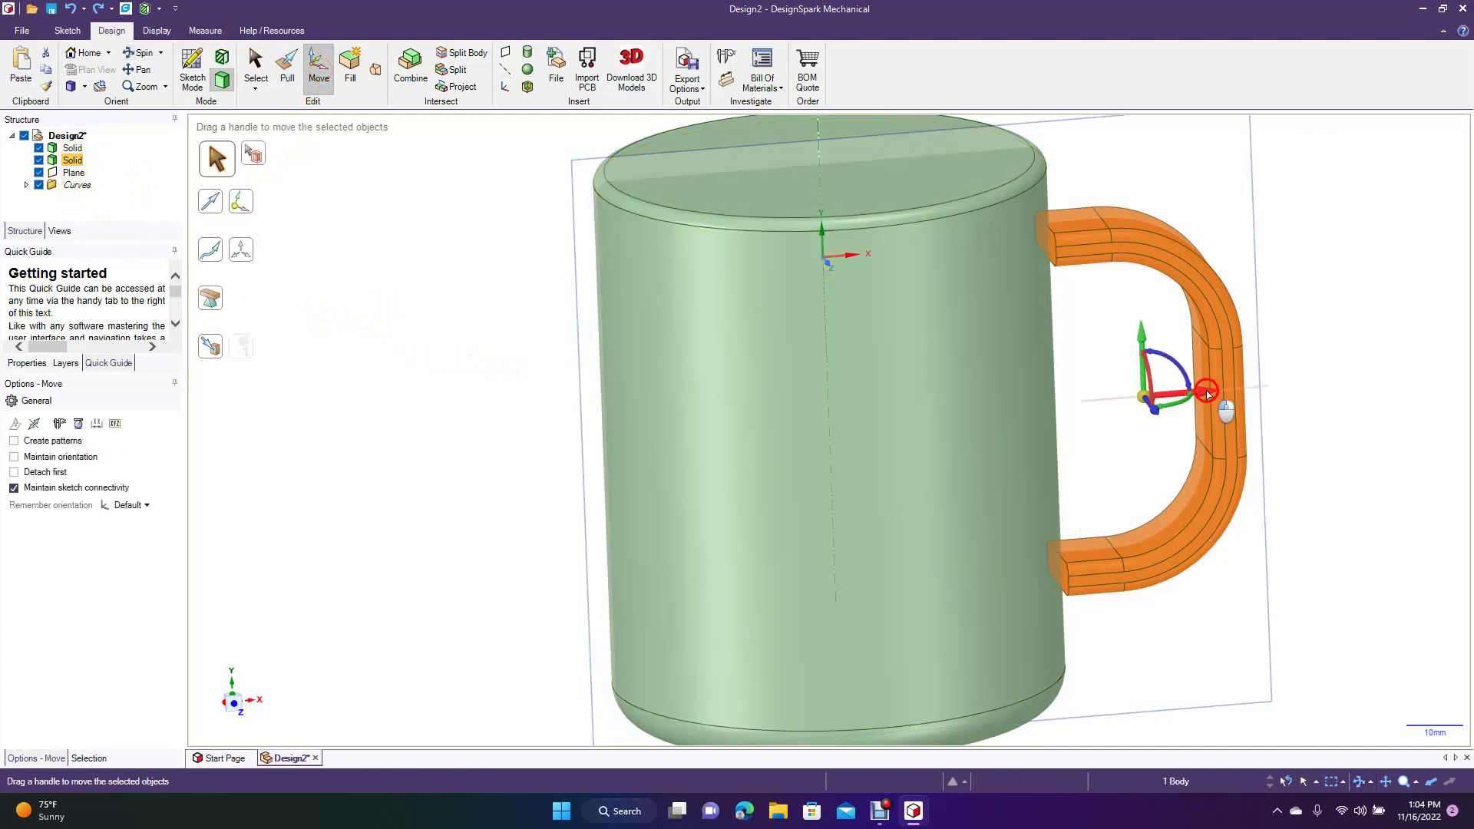
pyautogui.moveTo(1206, 394); pyautogui.dragTo(1201, 394)
pyautogui.click(411, 324)
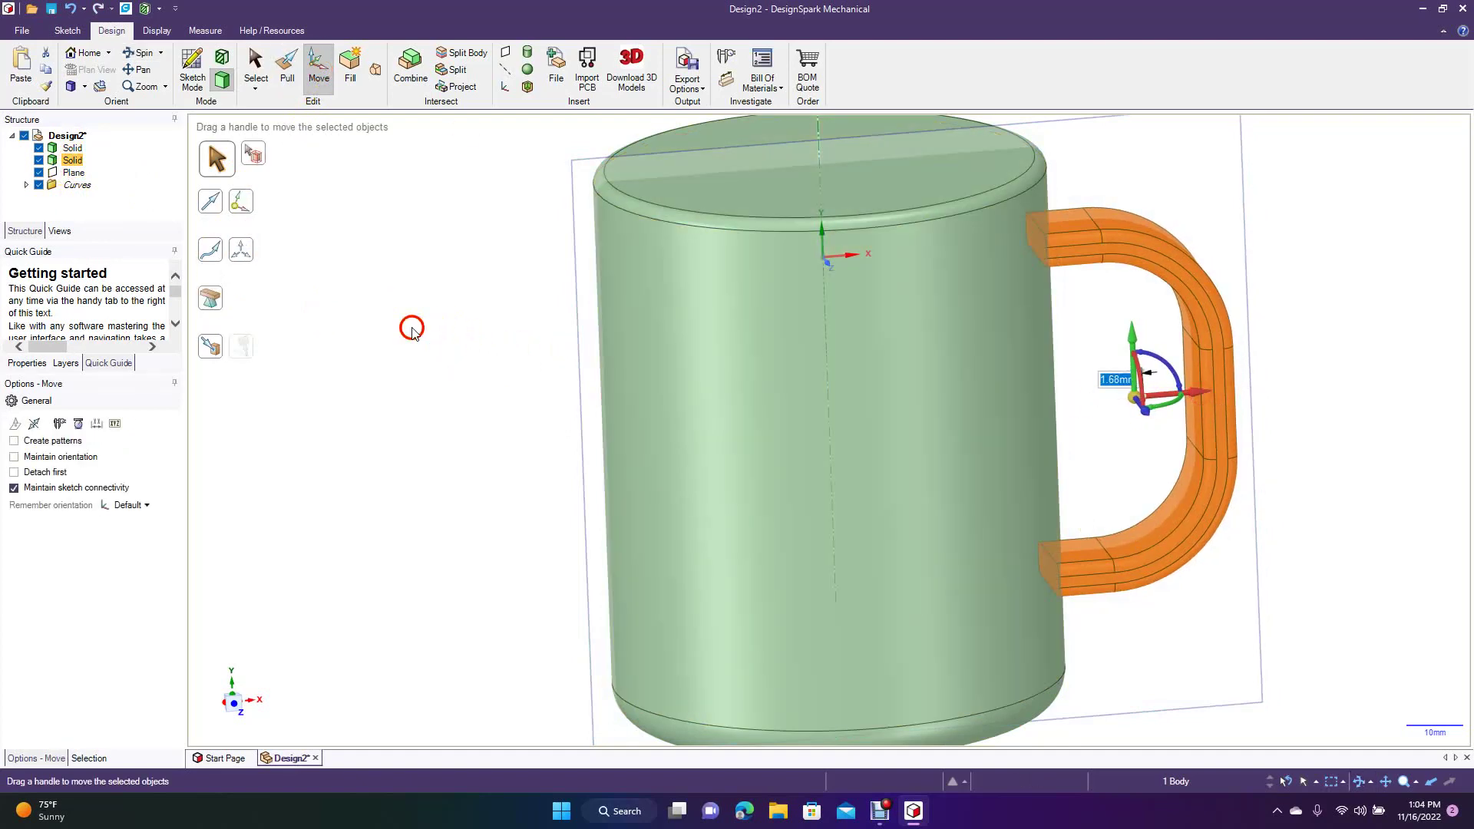
# Step: Delete the sketch plane that passes through the mug
pyautogui.click(140, 52)
pyautogui.moveTo(333, 500); pyautogui.dragTo(227, 480)
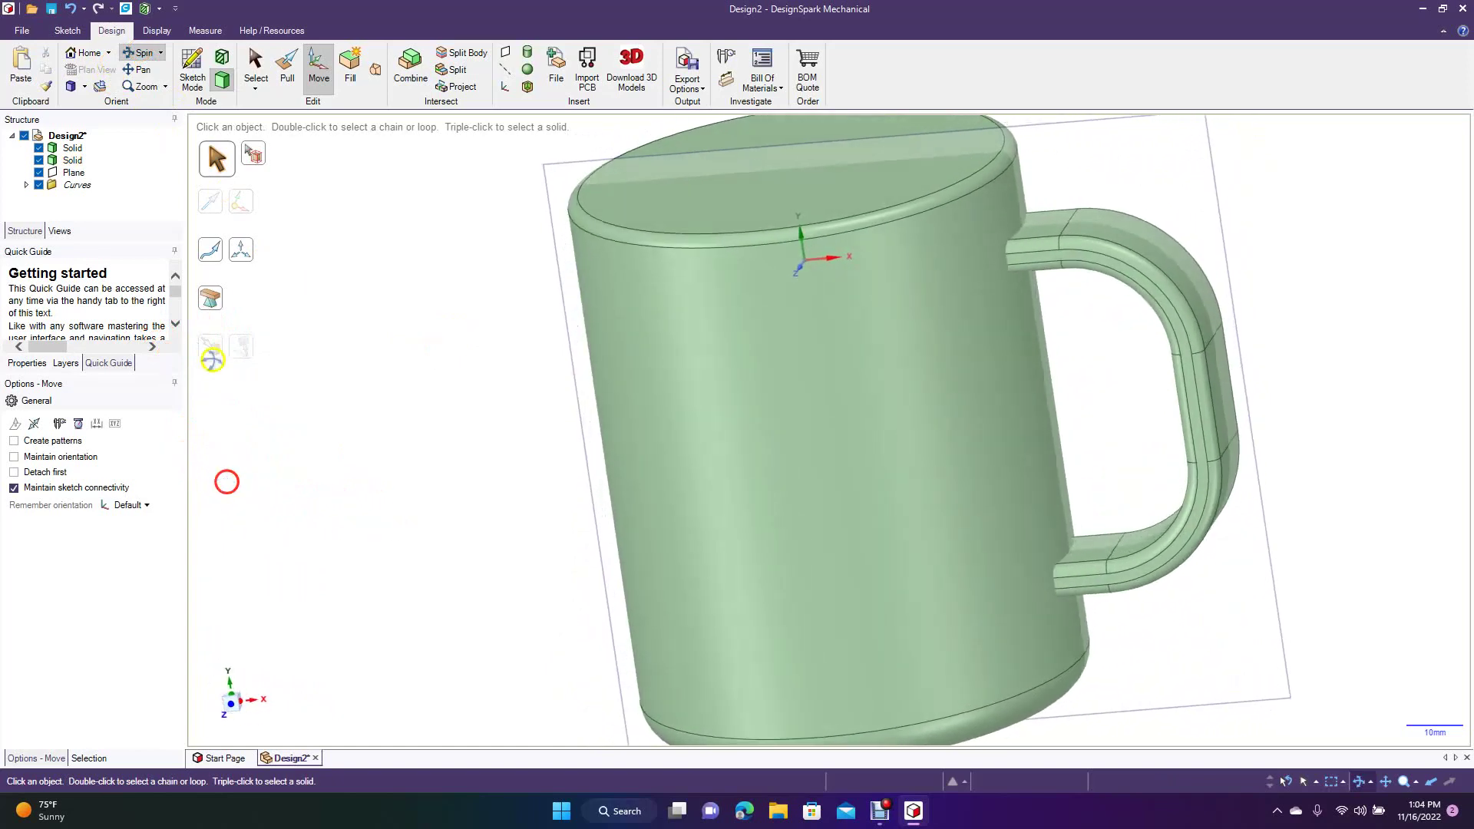
pyautogui.click(267, 71)
pyautogui.click(560, 166)
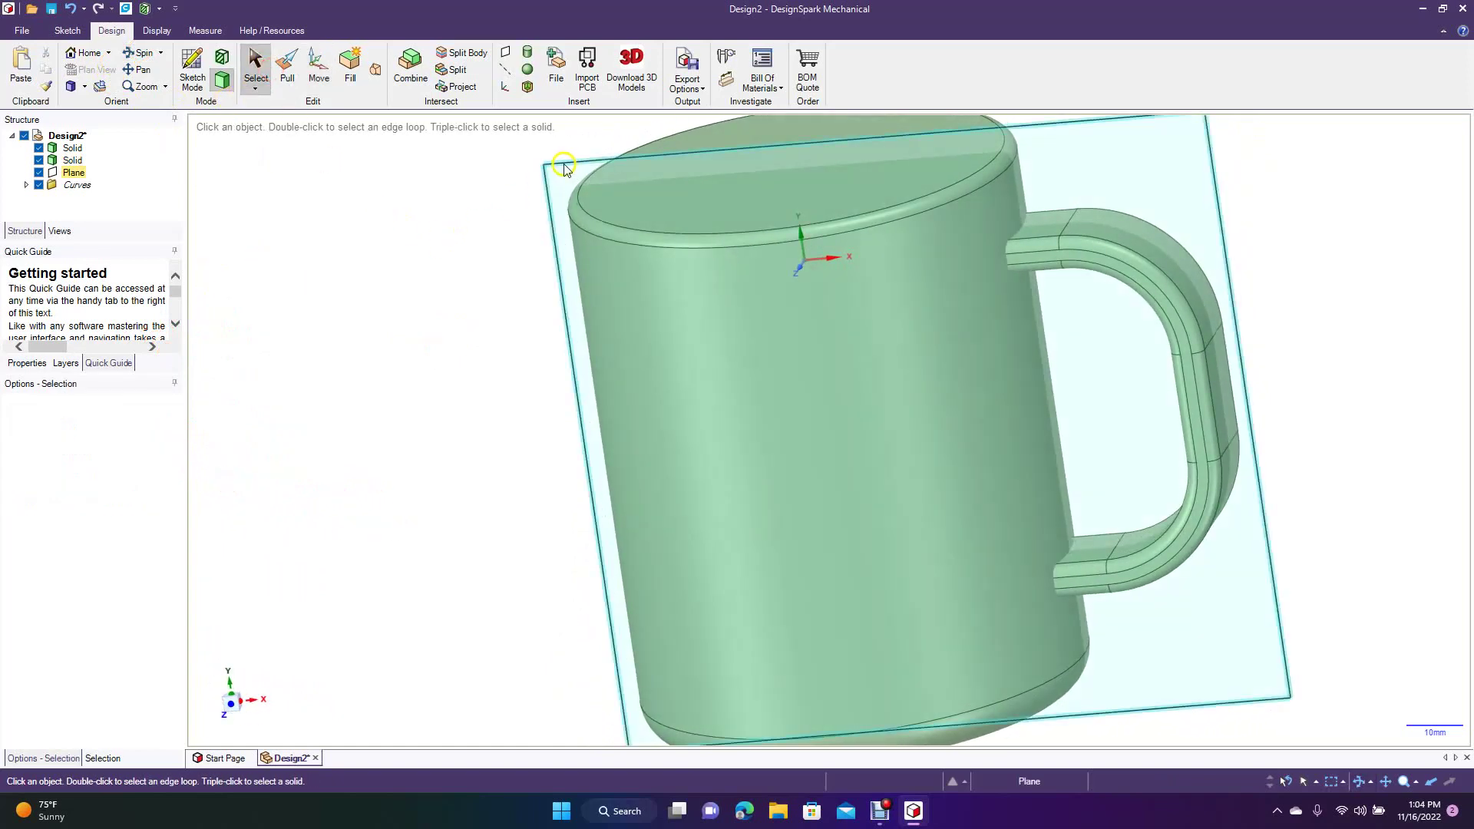
pyautogui.press('Delete')
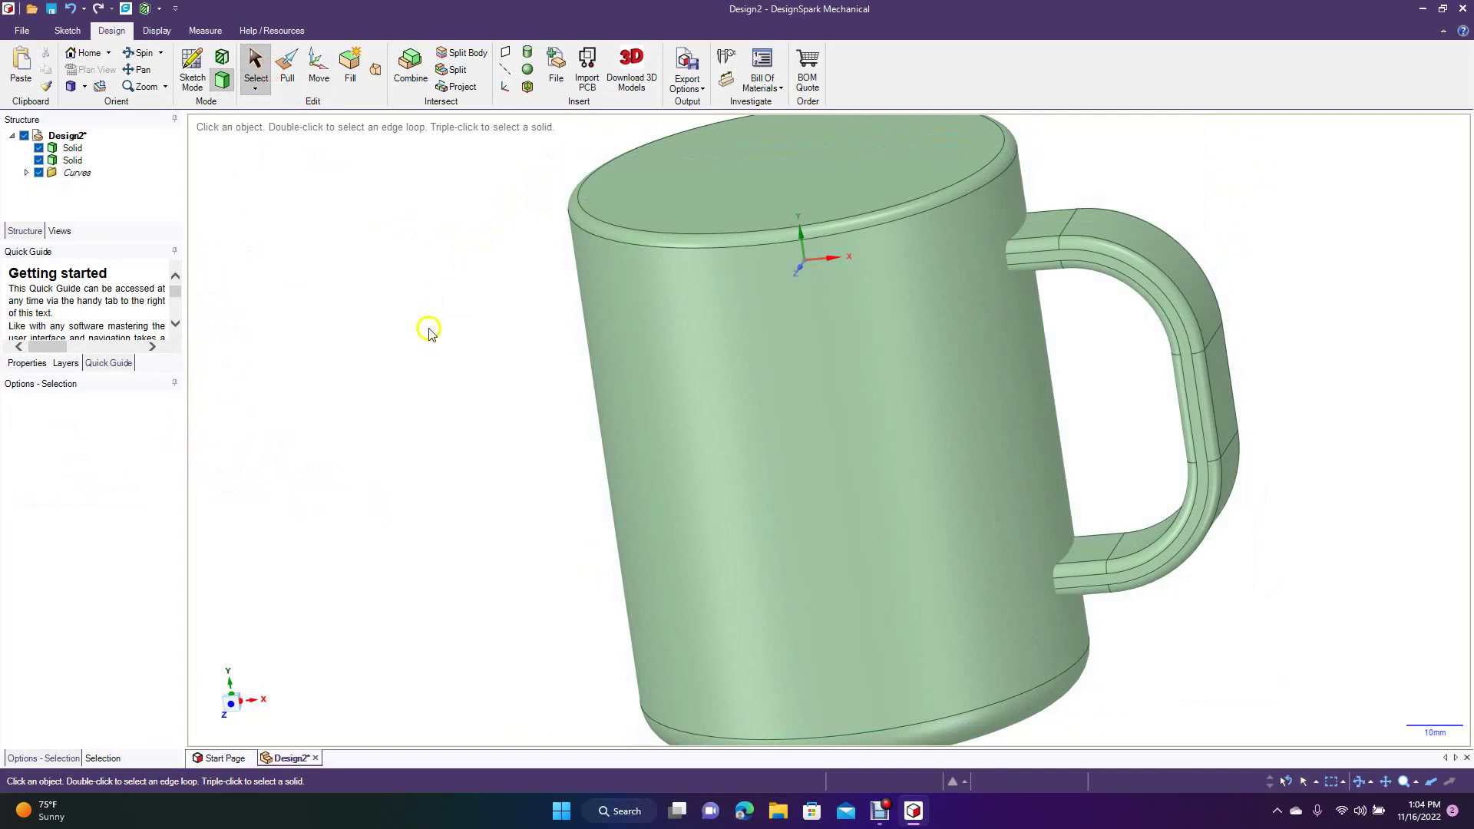
# Step: Move the handle body slightly down along the mug's side in a straight-on view
pyautogui.click(84, 90)
pyautogui.click(98, 131)
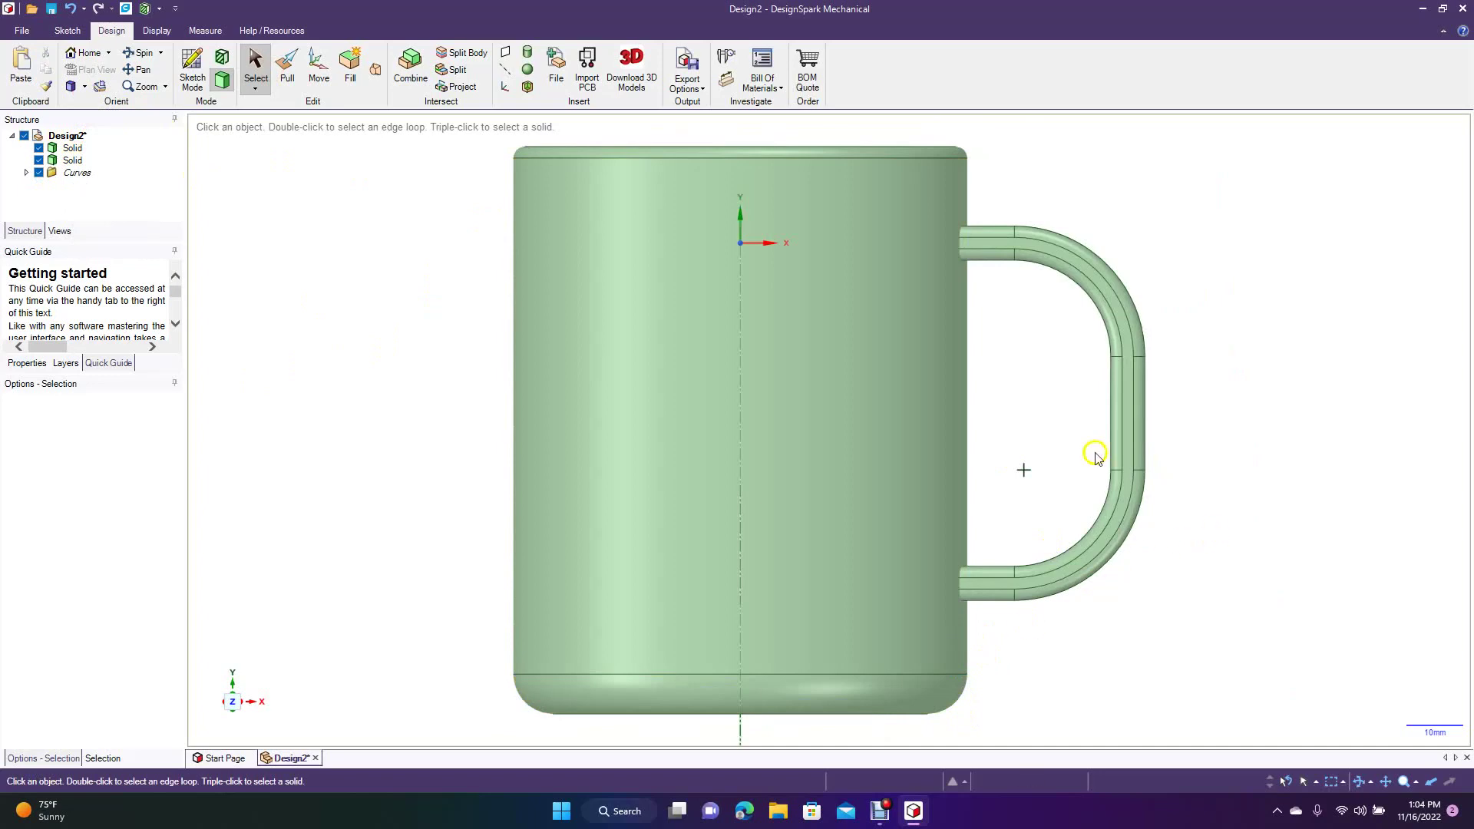
pyautogui.click(77, 161)
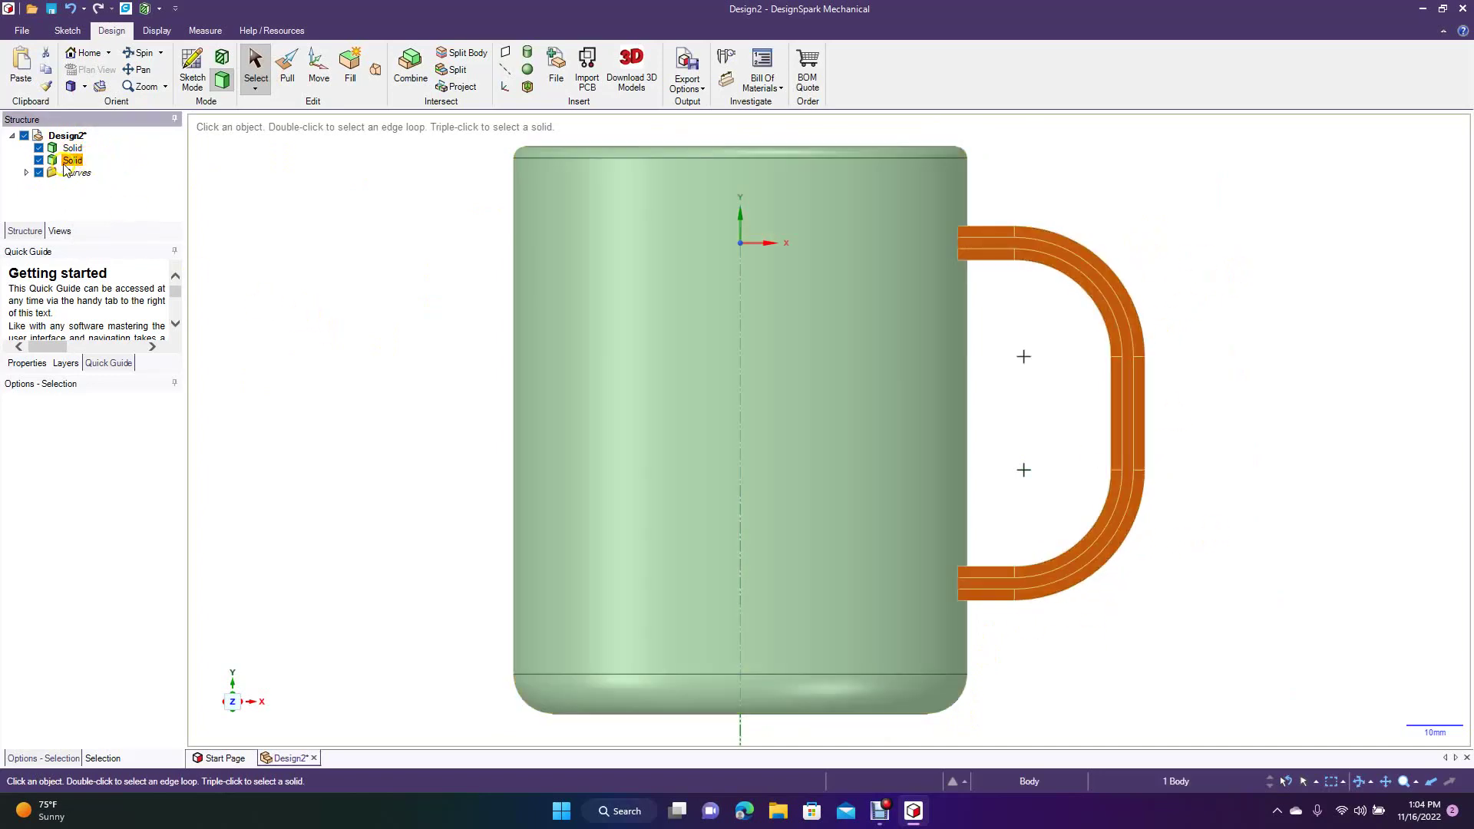
pyautogui.click(319, 65)
pyautogui.moveTo(1050, 351); pyautogui.dragTo(1052, 365)
pyautogui.click(1241, 373)
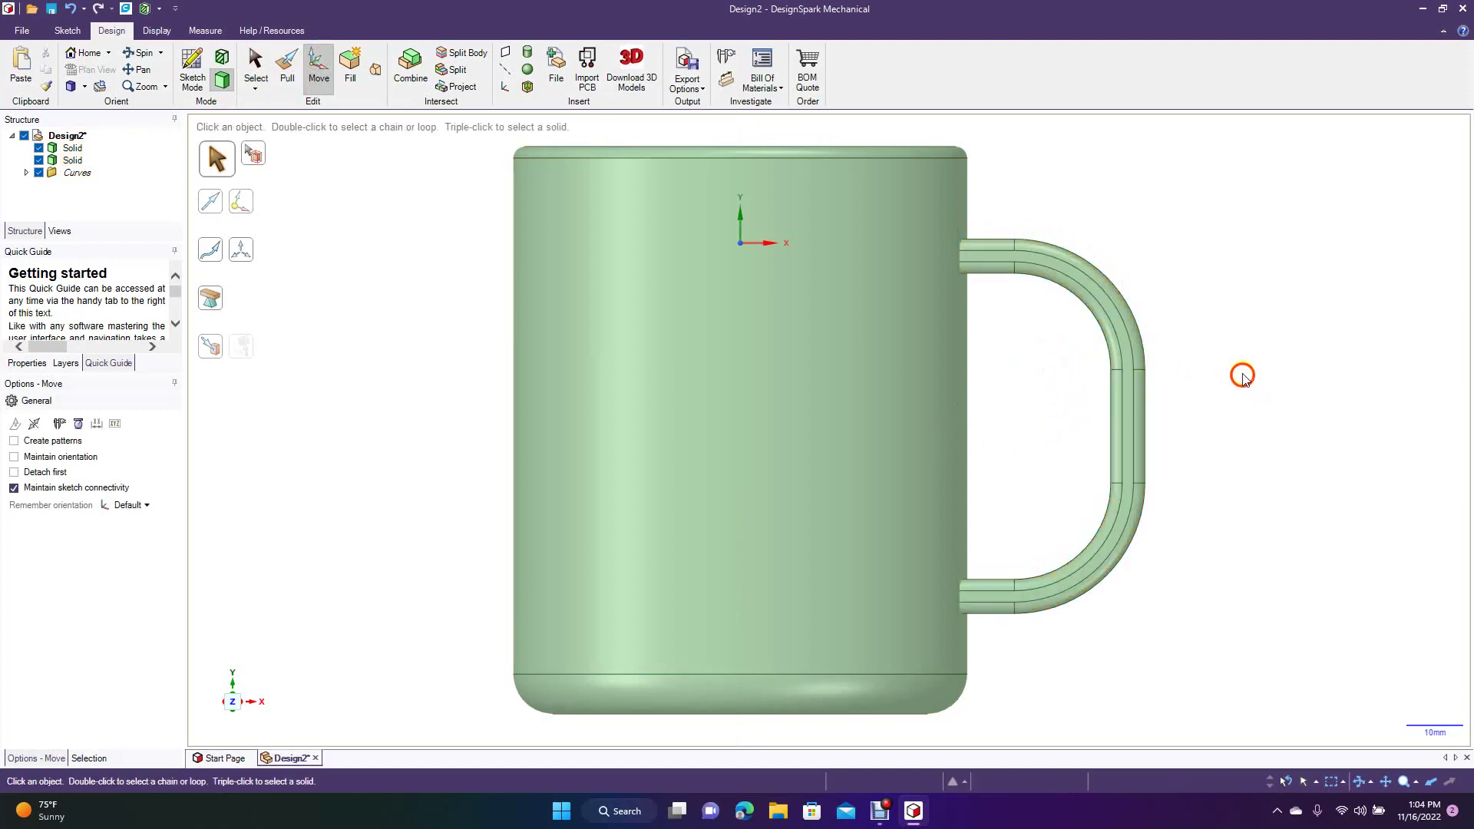
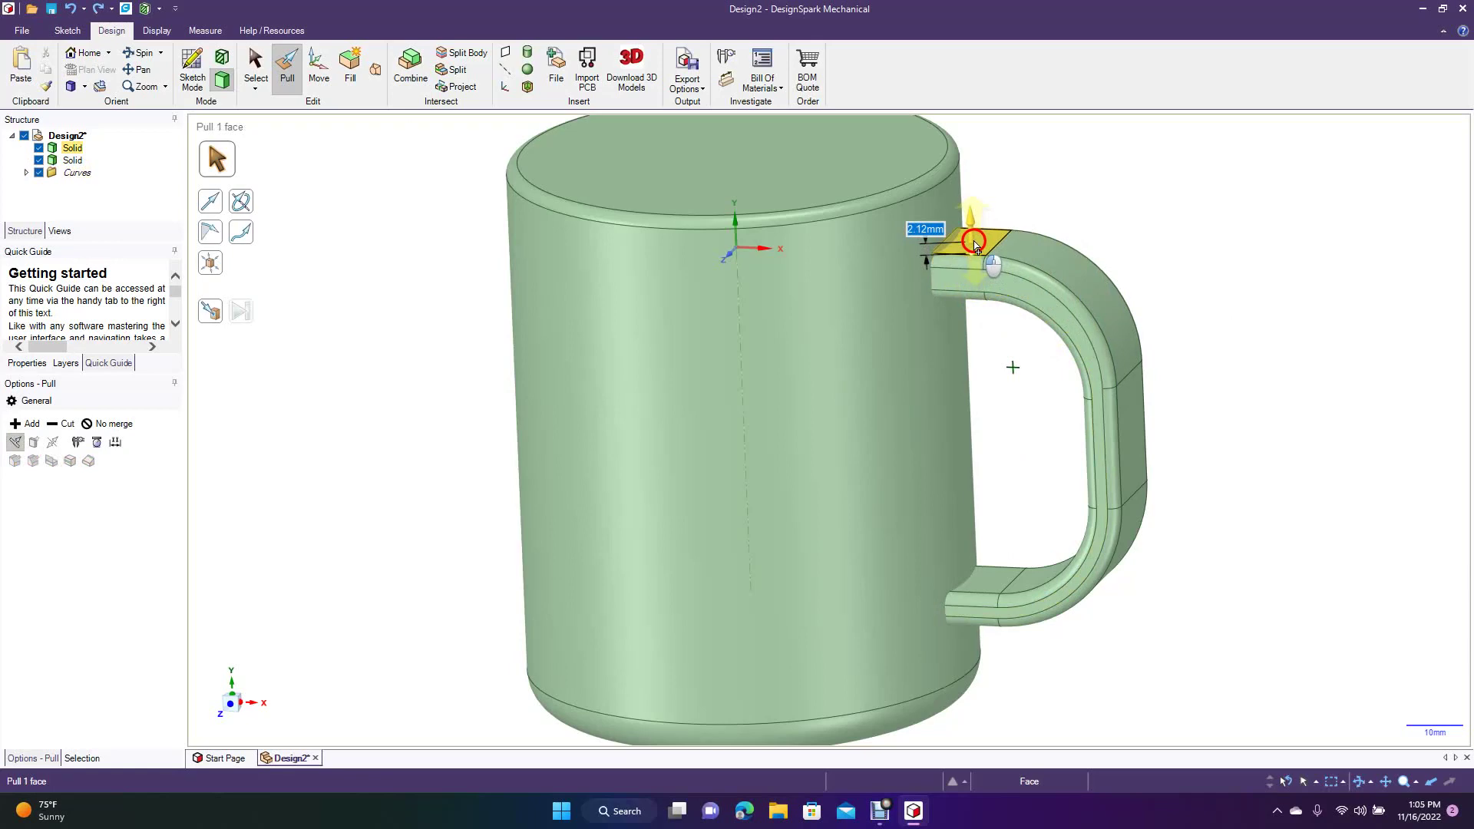
# Step: Undo the last offset of the handle's flat upper face and pull that face outward again to thicken the handle
pyautogui.hotkey('ctrl', 'z')
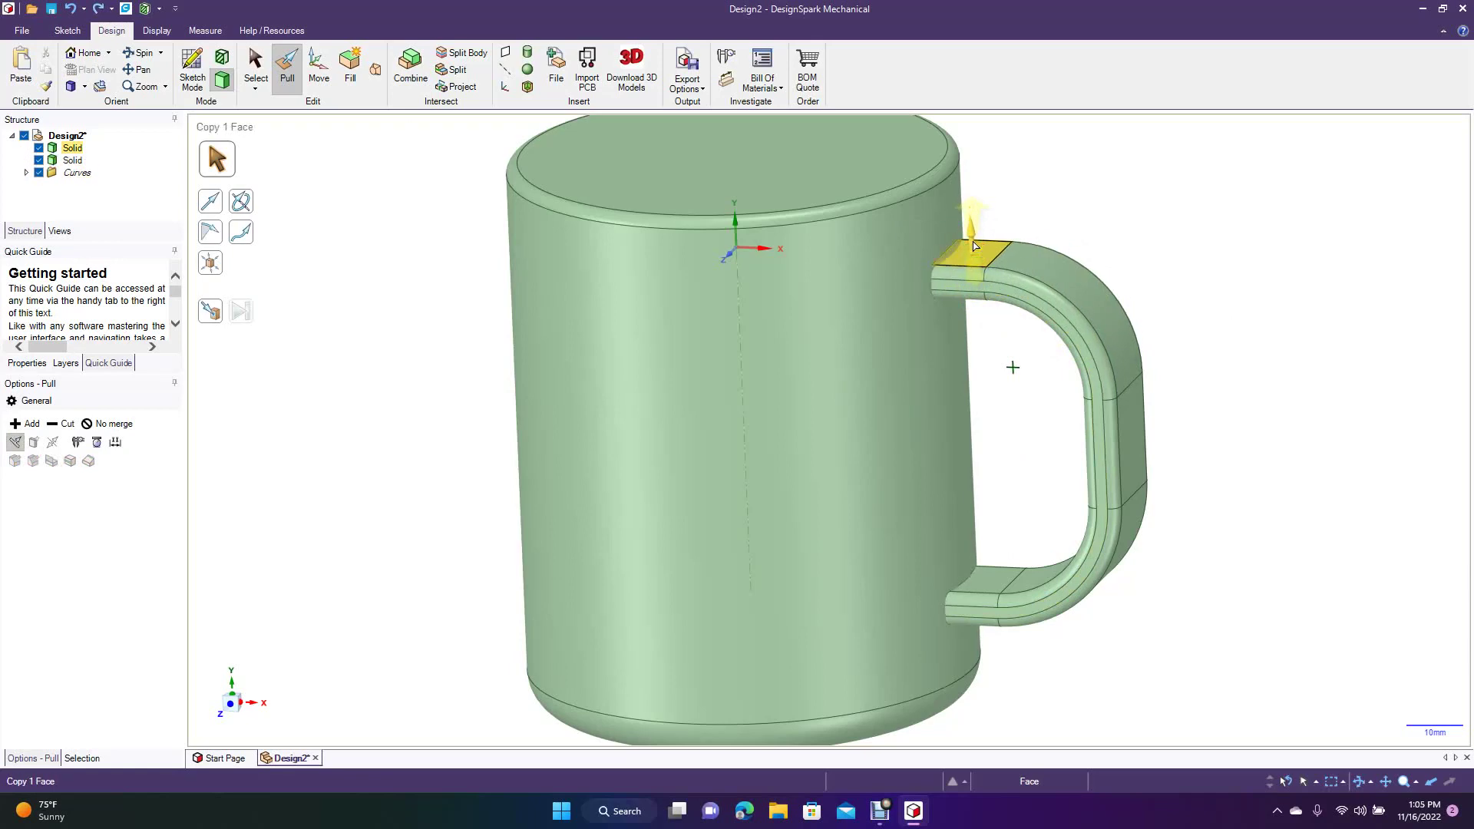
pyautogui.moveTo(979, 252); pyautogui.dragTo(977, 237)
pyautogui.click(1144, 299)
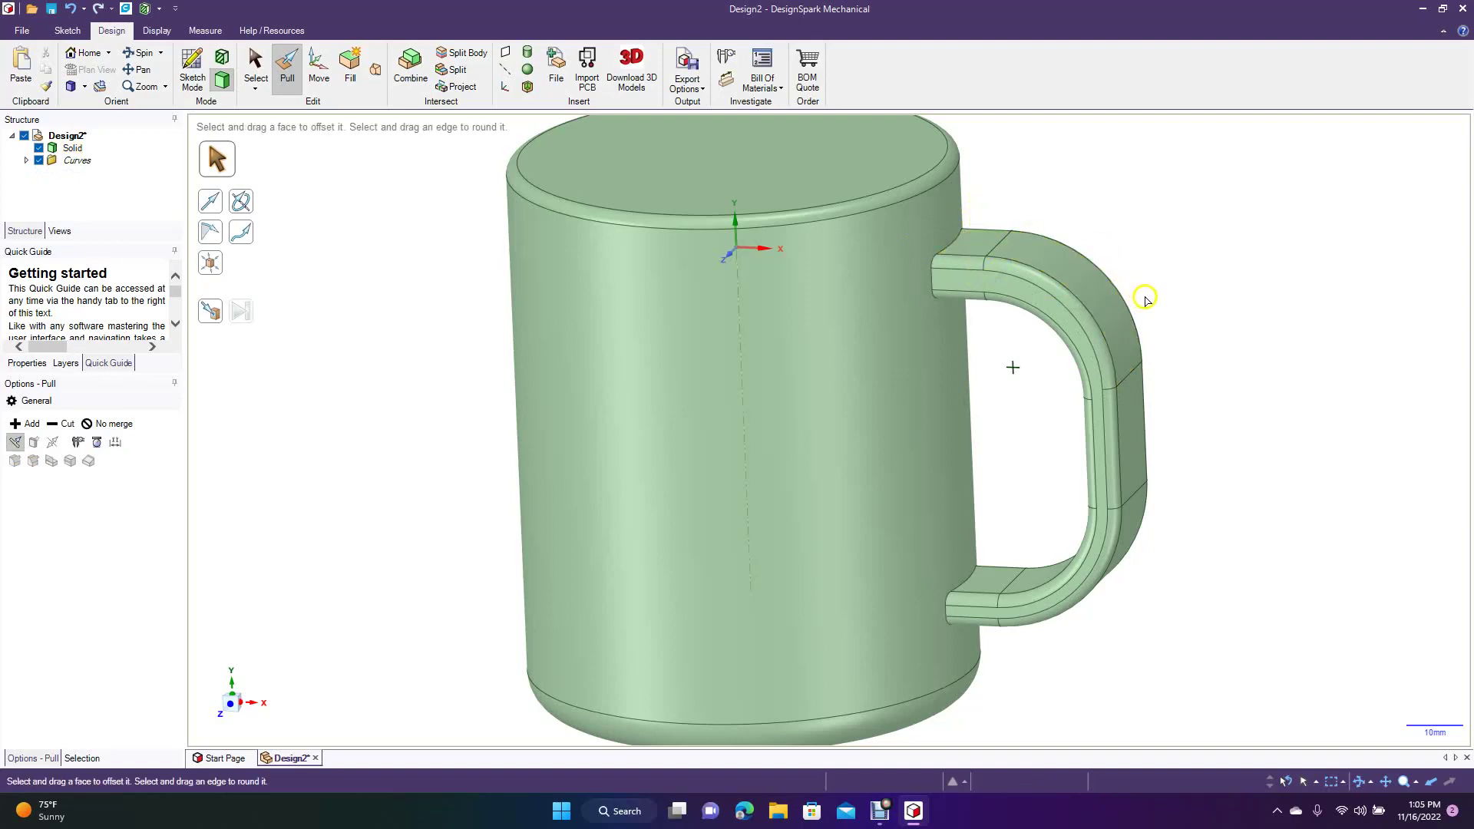
# Step: Pull the flat underside face at the handle's lower end outward to thicken it
pyautogui.click(134, 53)
pyautogui.moveTo(295, 340); pyautogui.dragTo(299, 240)
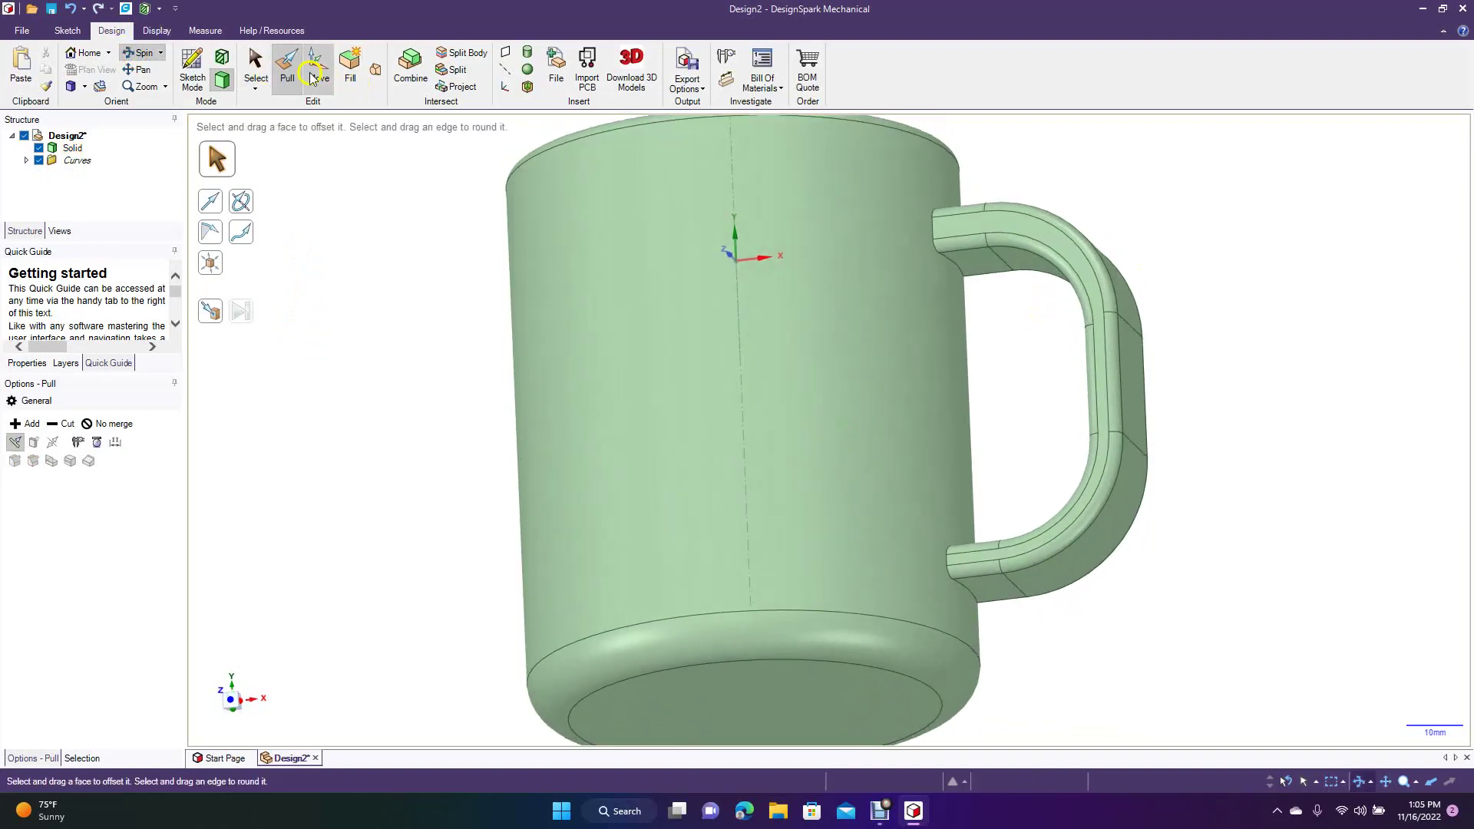
pyautogui.click(985, 584)
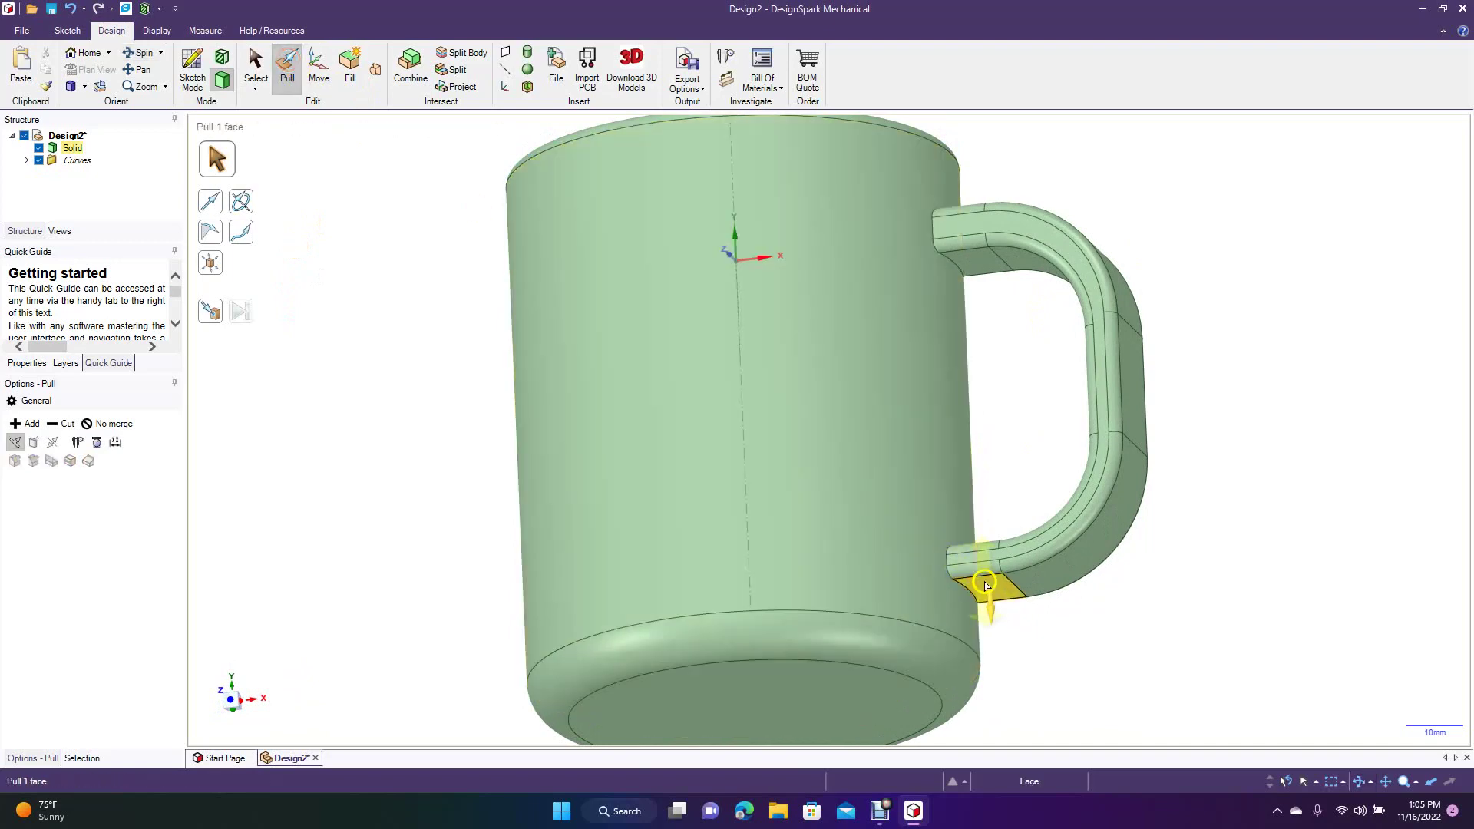
pyautogui.moveTo(988, 588); pyautogui.dragTo(991, 602)
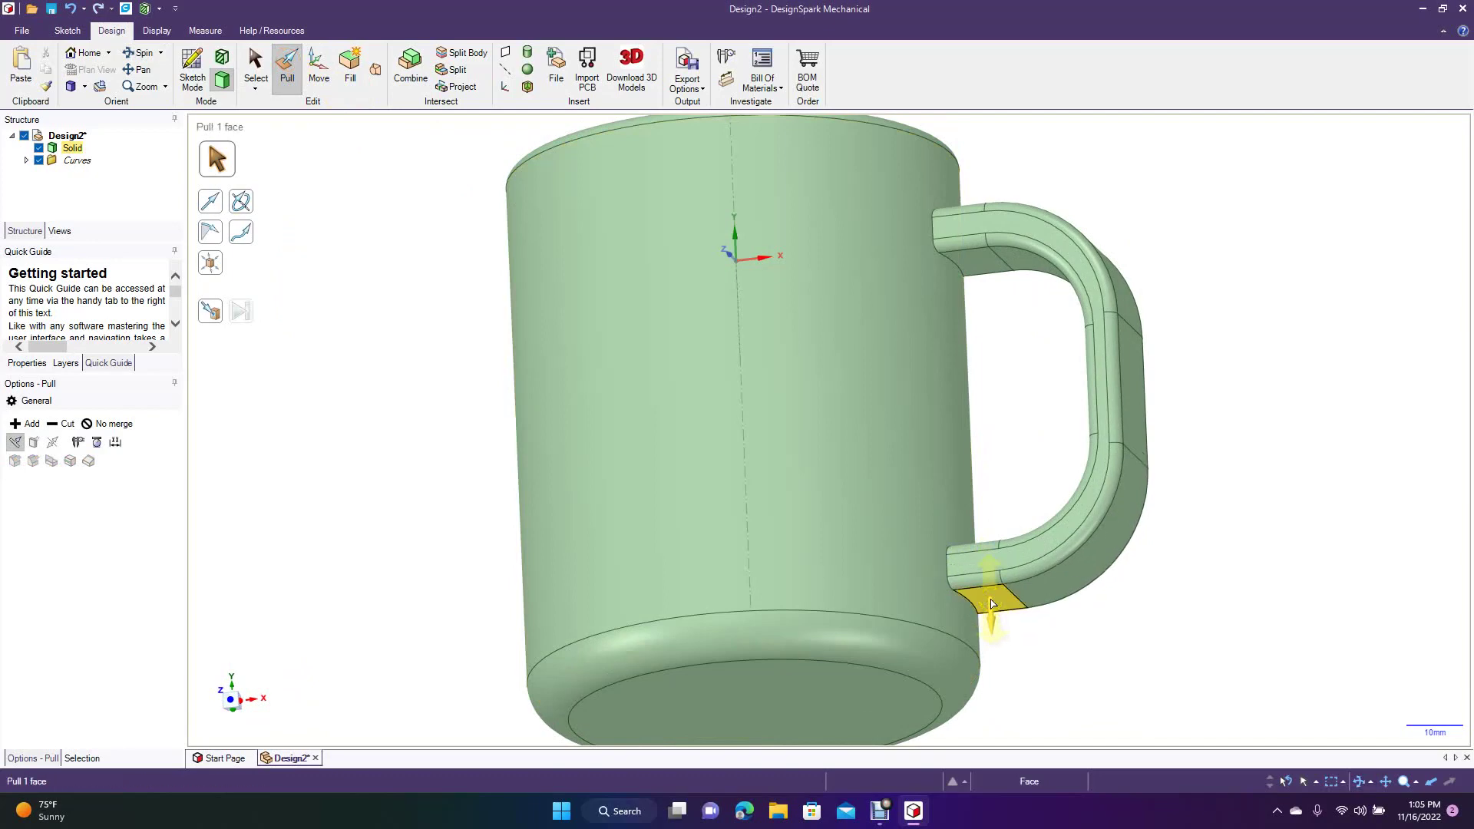
pyautogui.click(1308, 504)
# Step: Pull the handle's vertical outer face outward by 2 mm
pyautogui.click(1139, 413)
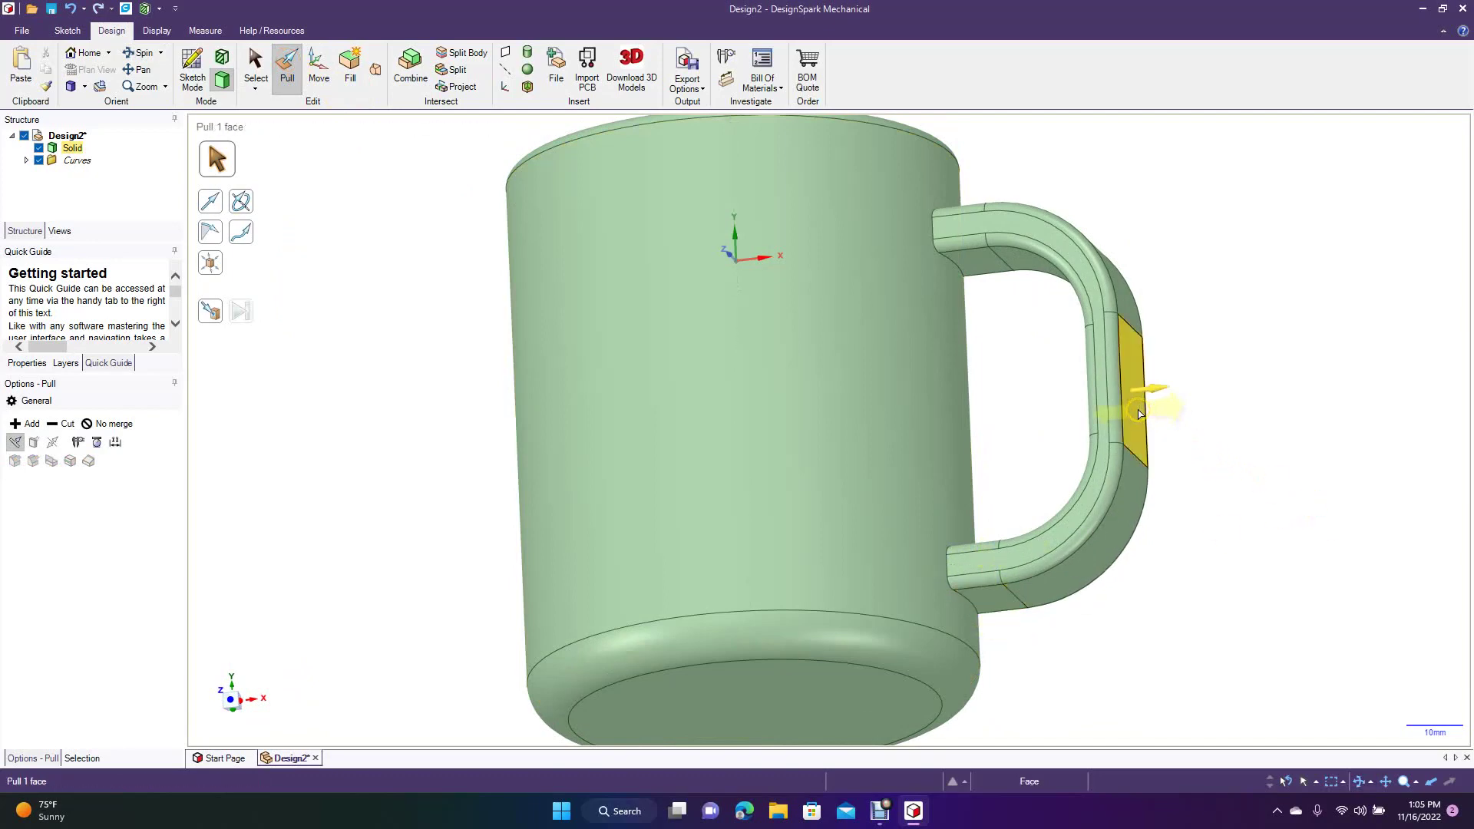
pyautogui.click(1139, 413)
pyautogui.moveTo(1149, 387); pyautogui.dragTo(1144, 393)
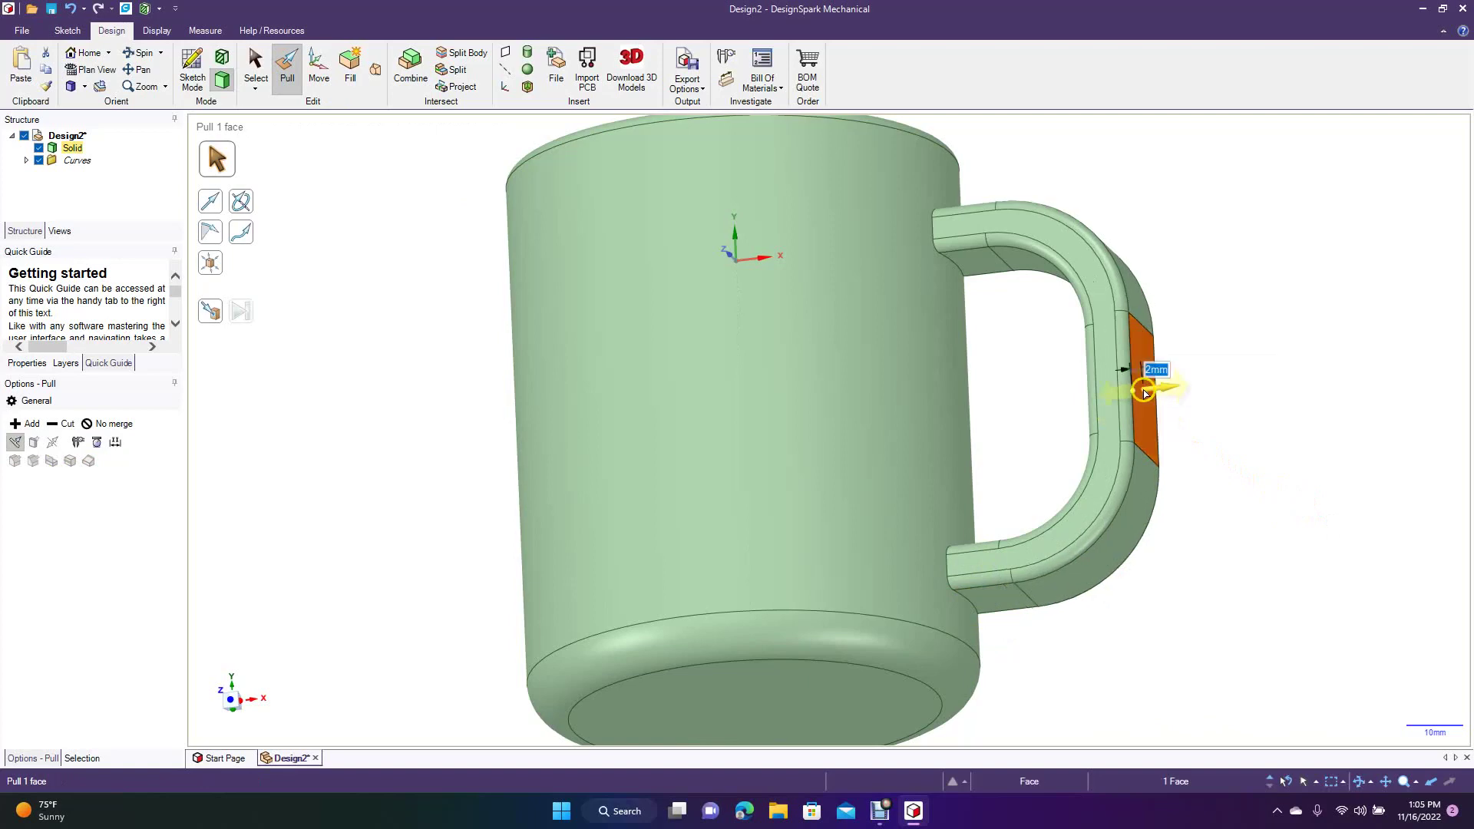
pyautogui.click(1228, 189)
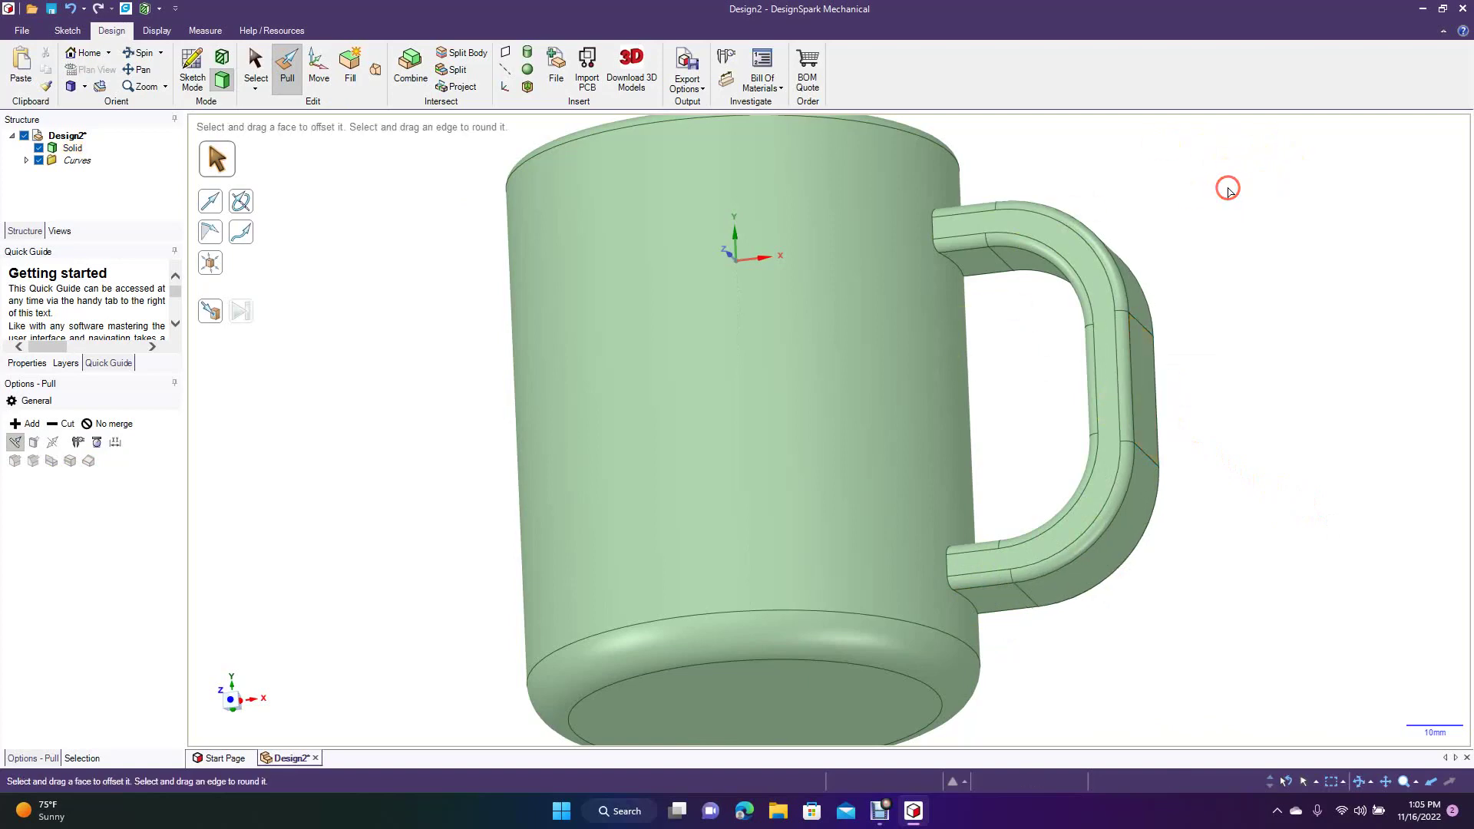
# Step: Try to shell the mug through its top face with a 1 mm wall thickness
pyautogui.click(141, 52)
pyautogui.moveTo(346, 218); pyautogui.dragTo(418, 365)
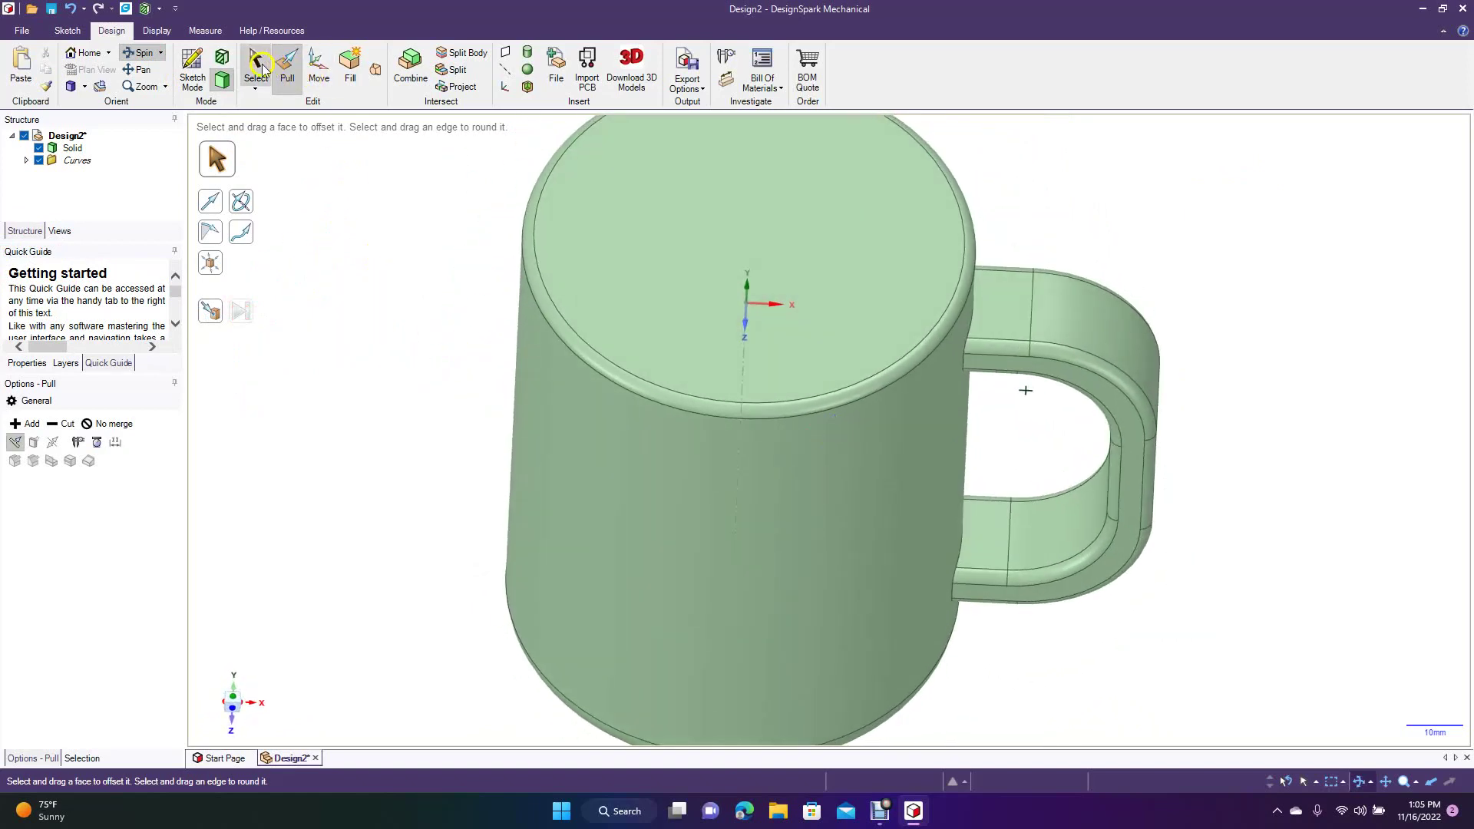
pyautogui.click(259, 65)
pyautogui.click(586, 224)
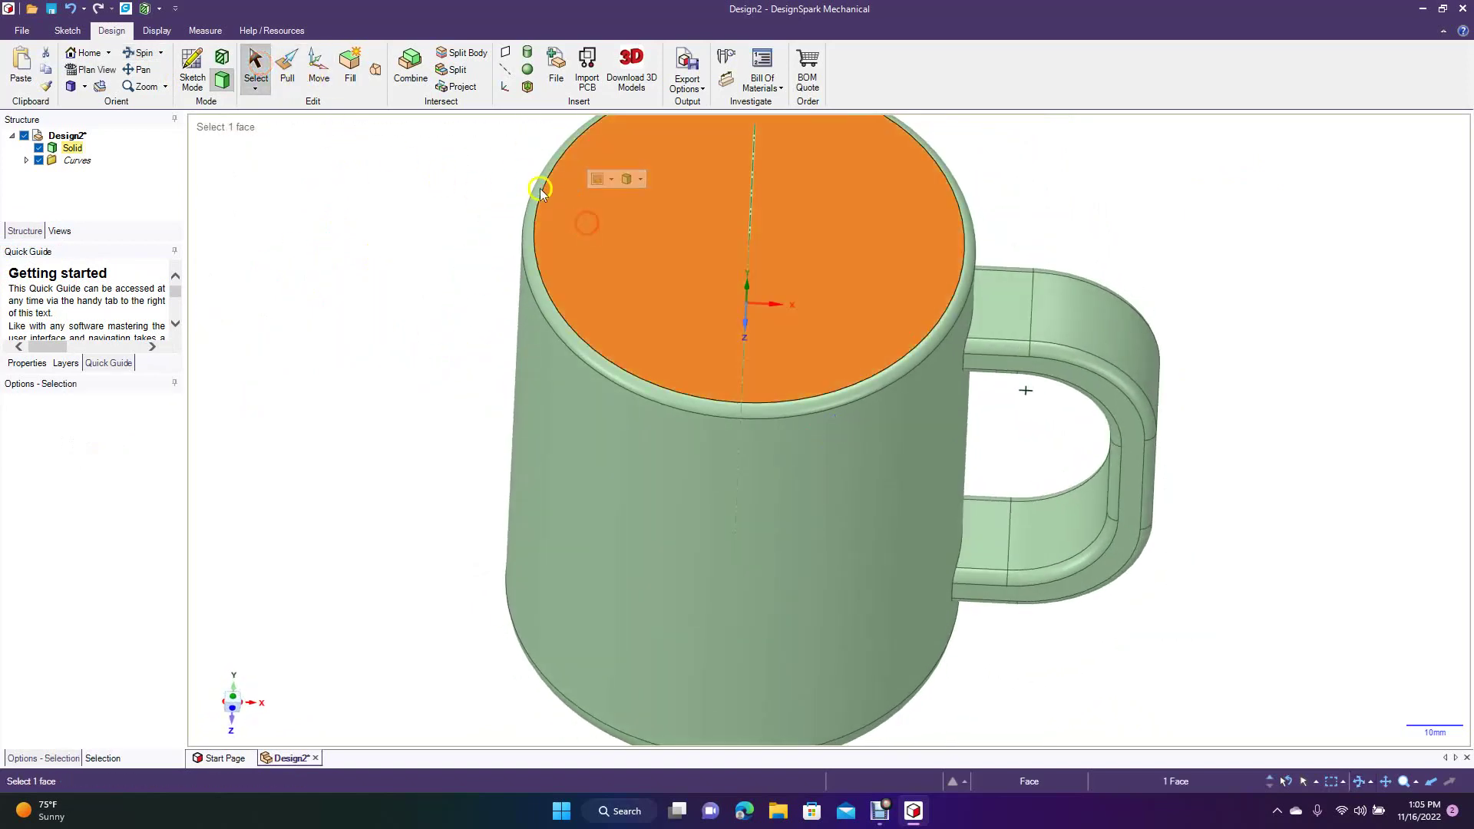
pyautogui.click(529, 87)
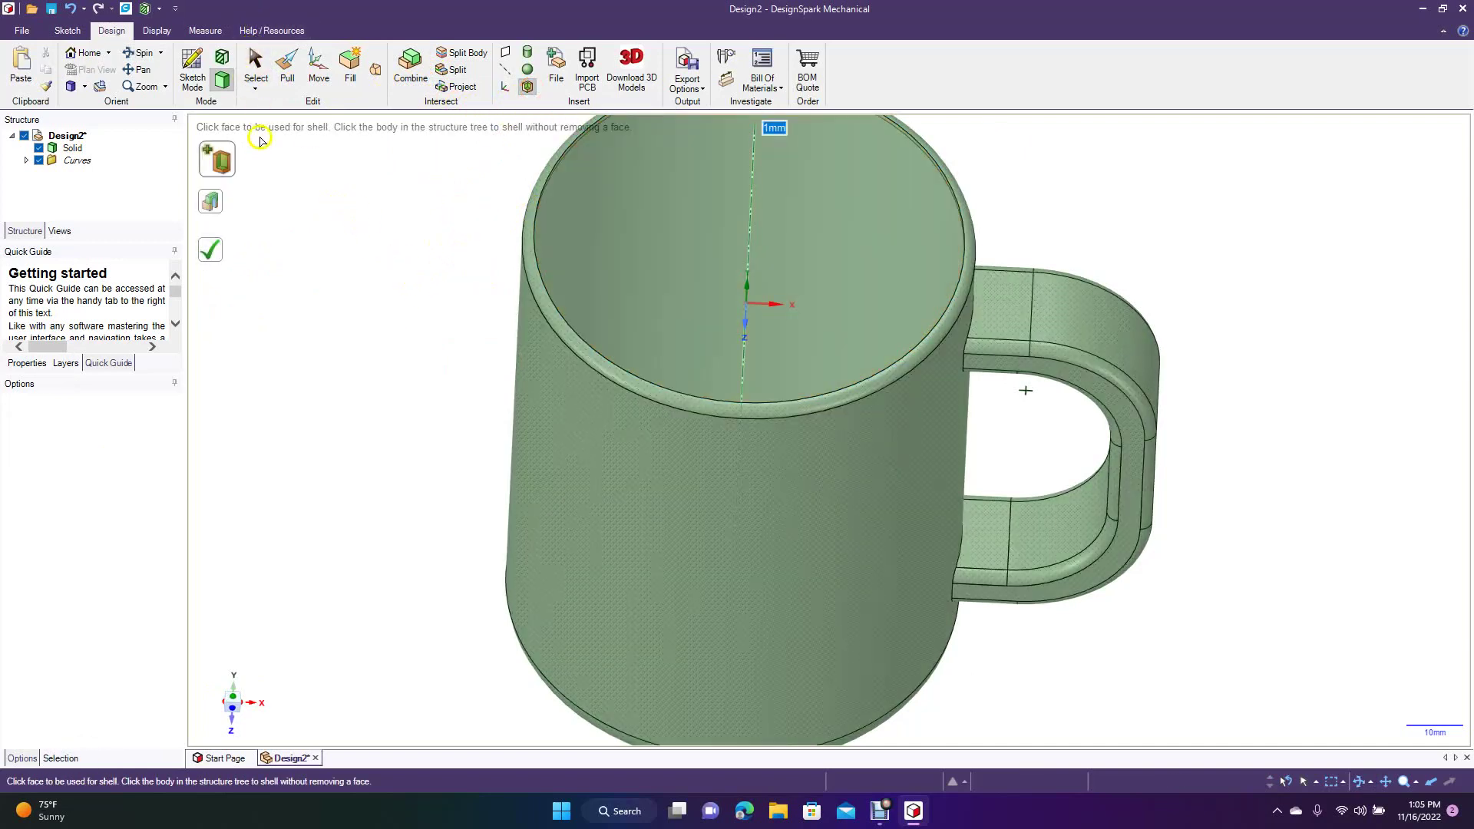
pyautogui.click(141, 52)
pyautogui.moveTo(307, 223); pyautogui.dragTo(304, 276)
pyautogui.press('Escape')
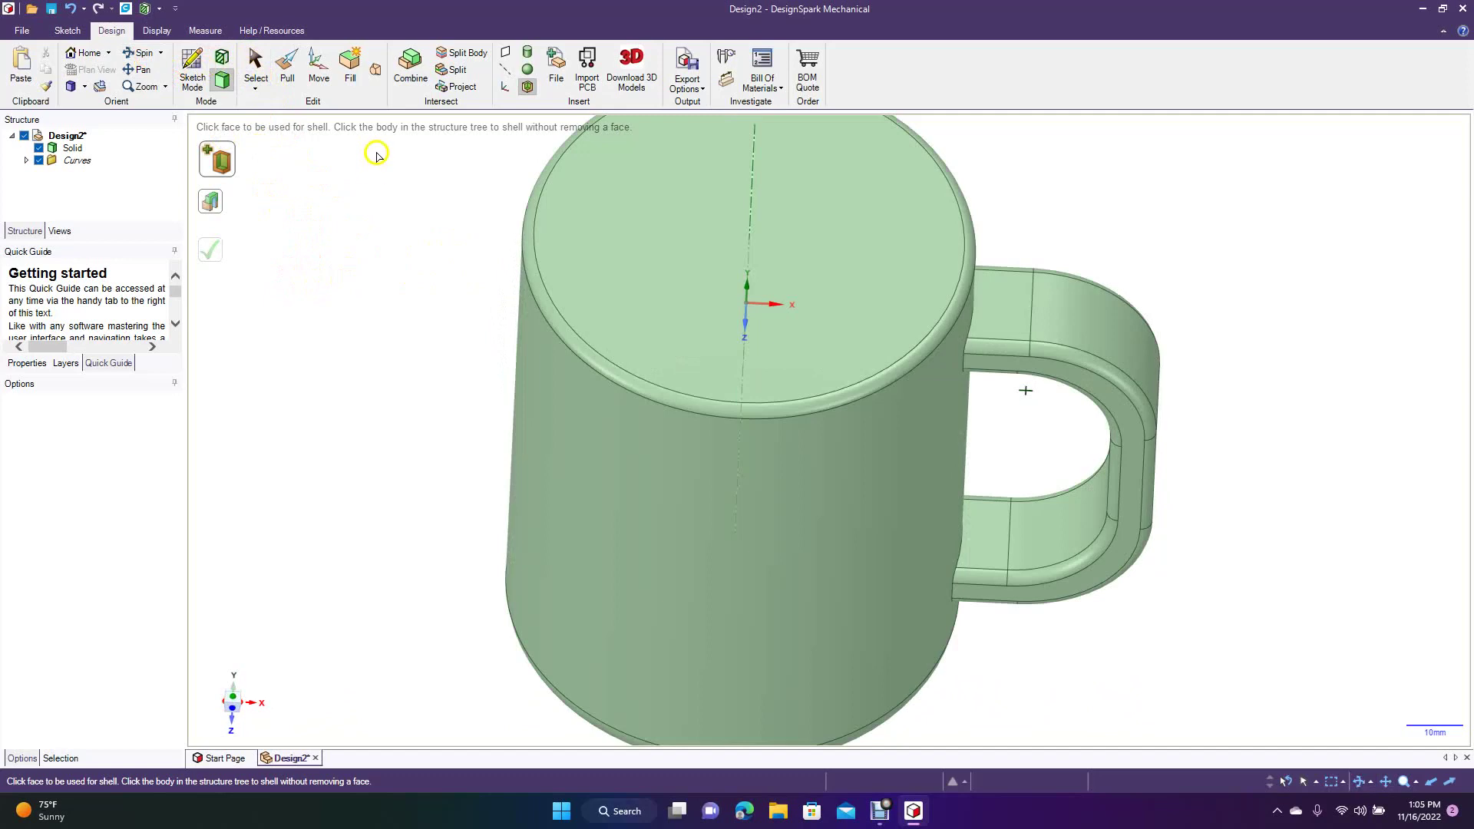
# Step: Shell the mug with a 4 mm wall thickness, removing its top face
pyautogui.click(642, 195)
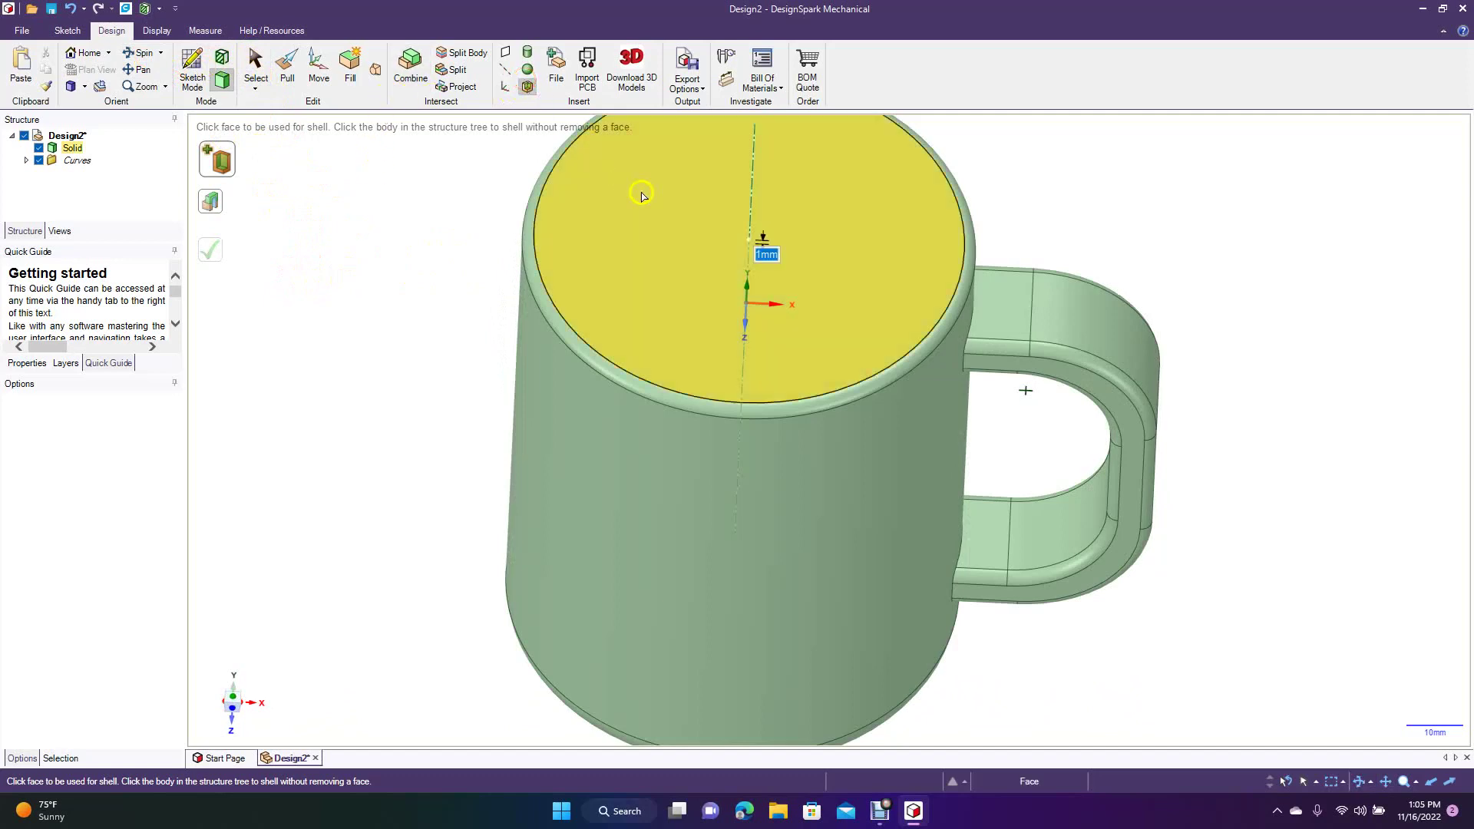
pyautogui.write('4')
pyautogui.write('4')
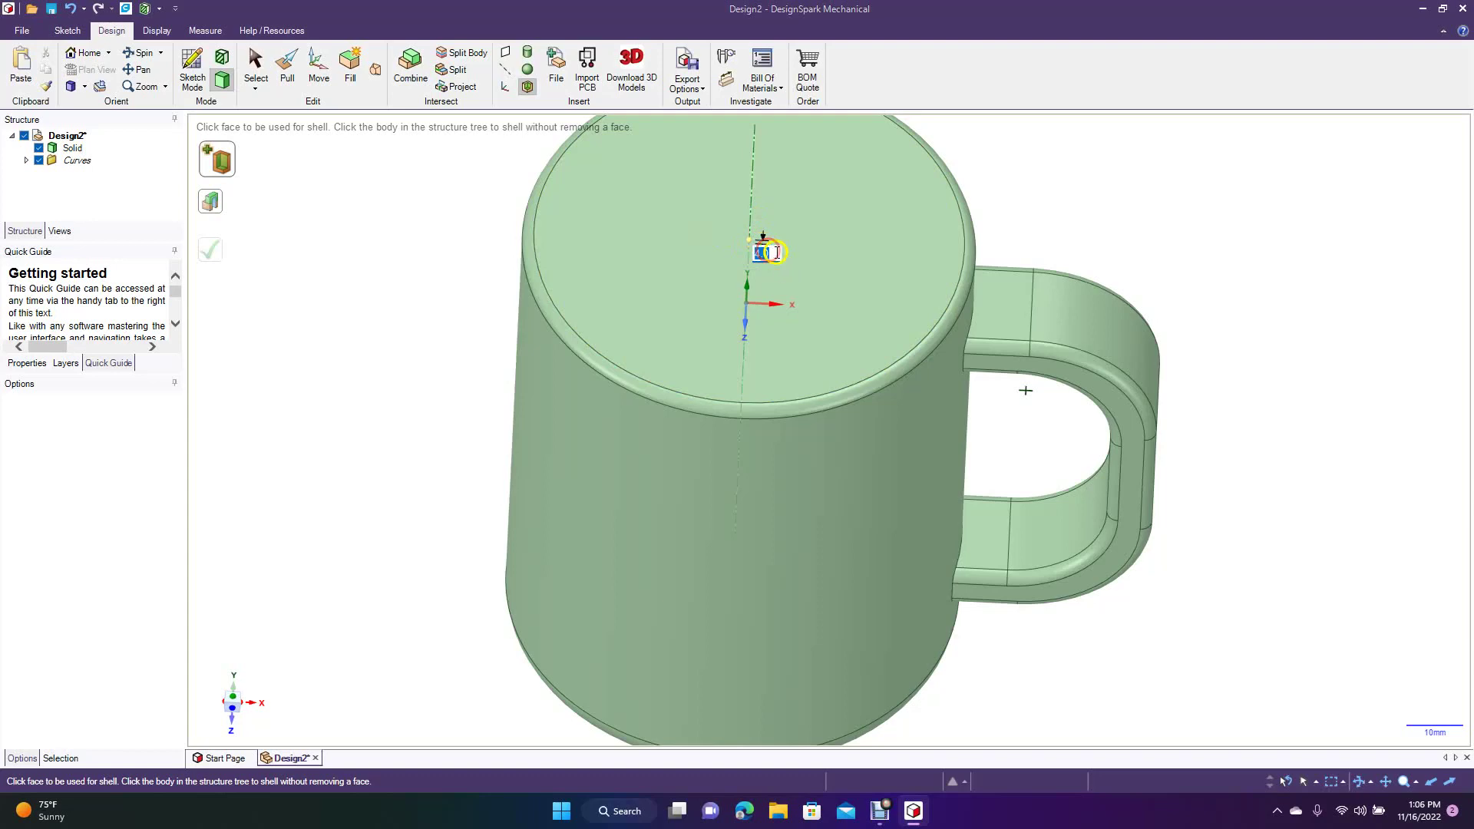
pyautogui.press('Escape')
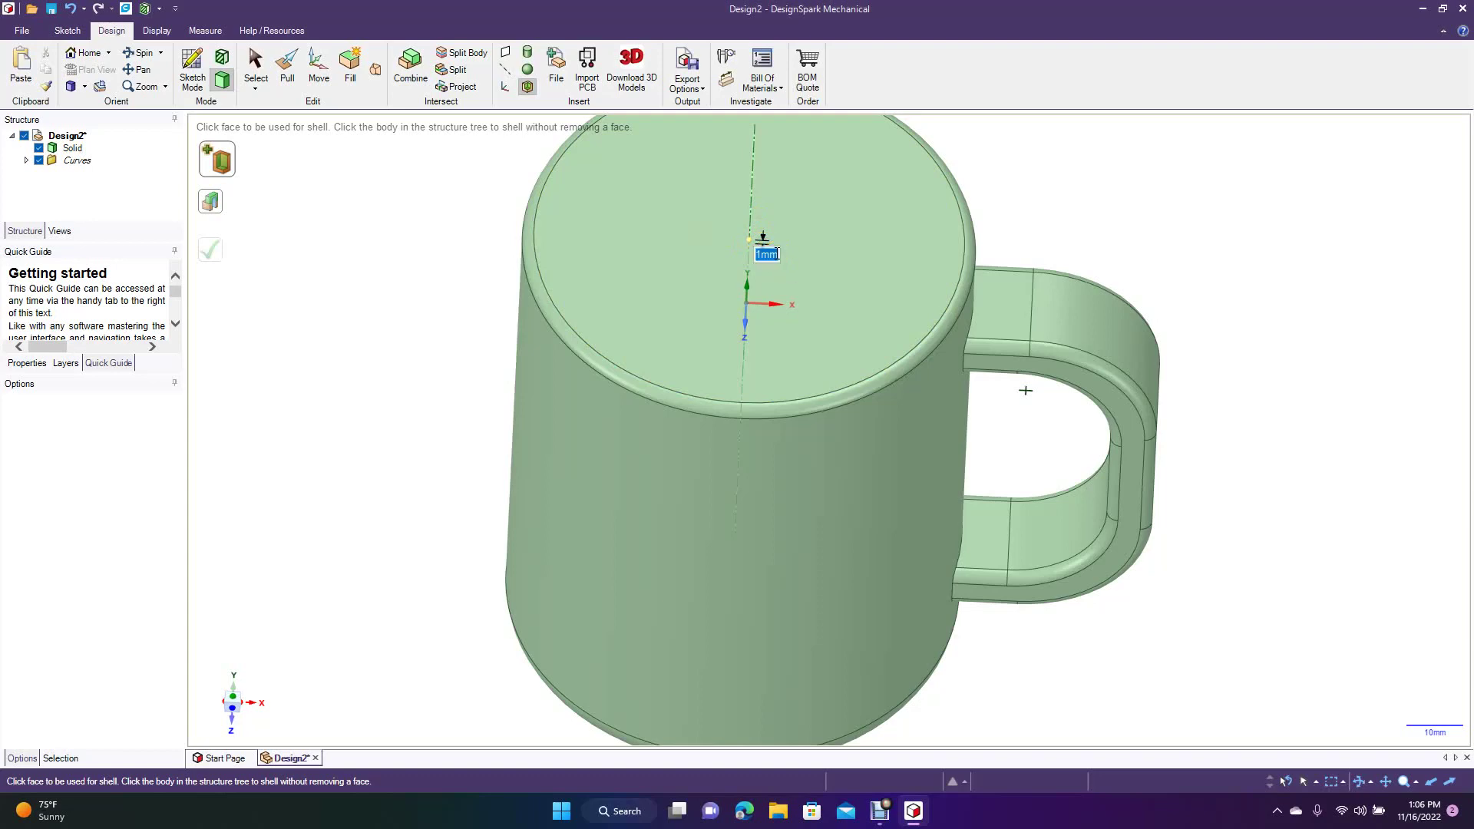
pyautogui.click(800, 266)
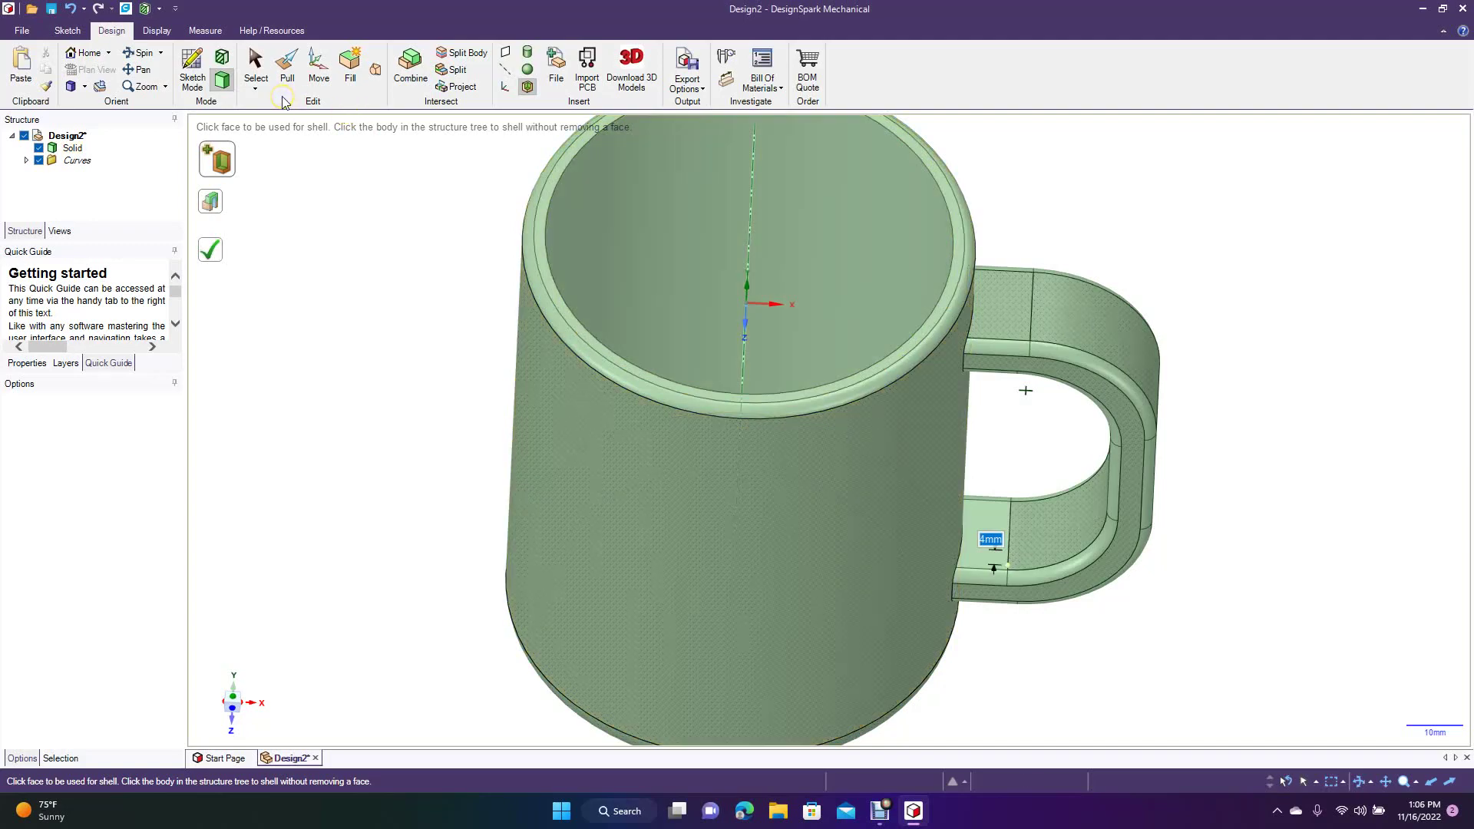
# Step: Round the inner edge of the mug's rim with a radius of about 1.4 mm
pyautogui.click(141, 52)
pyautogui.moveTo(442, 296); pyautogui.dragTo(405, 338)
pyautogui.click(287, 66)
pyautogui.click(500, 273)
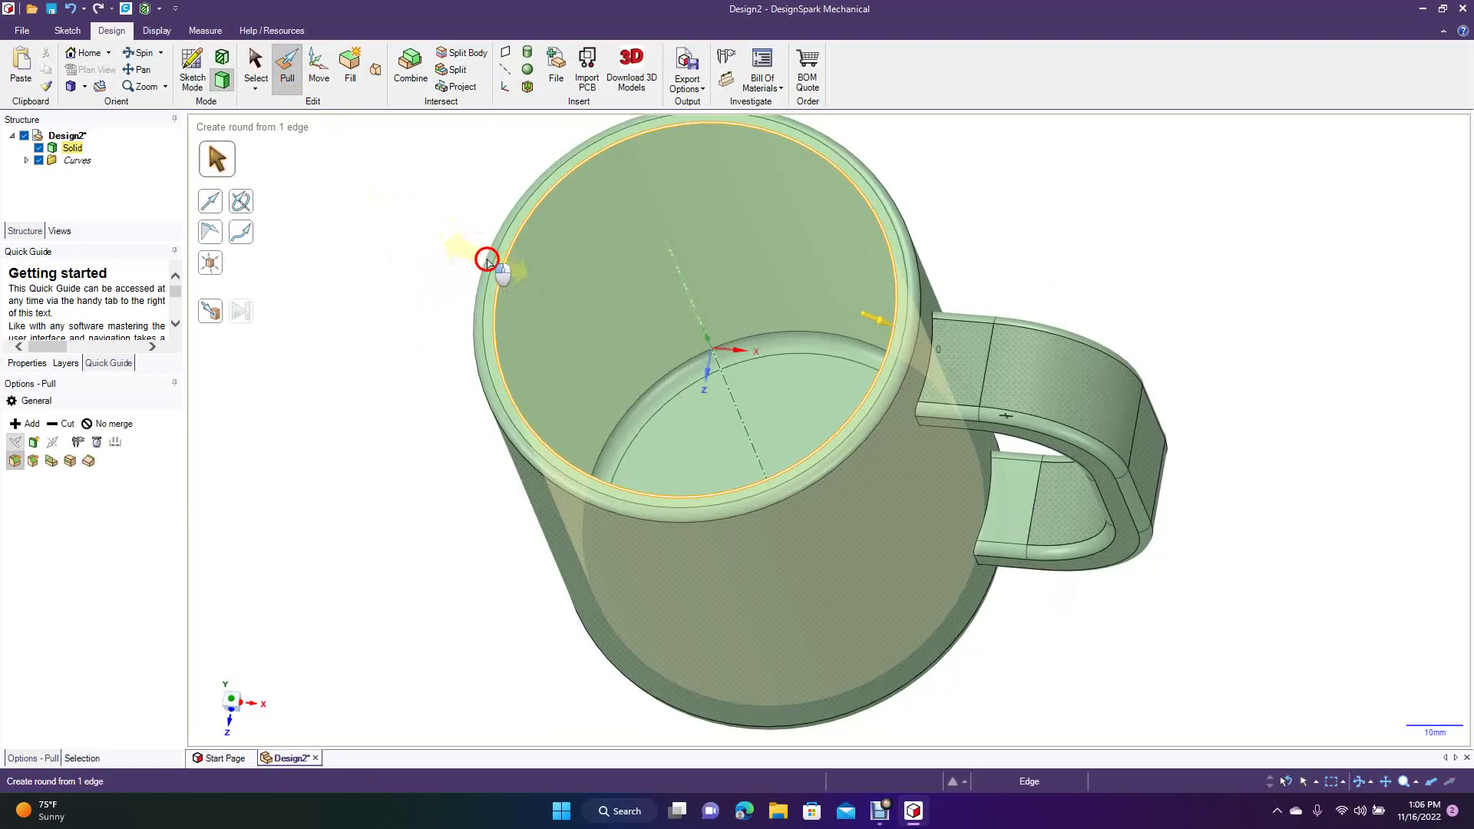
pyautogui.moveTo(477, 305); pyautogui.dragTo(494, 332)
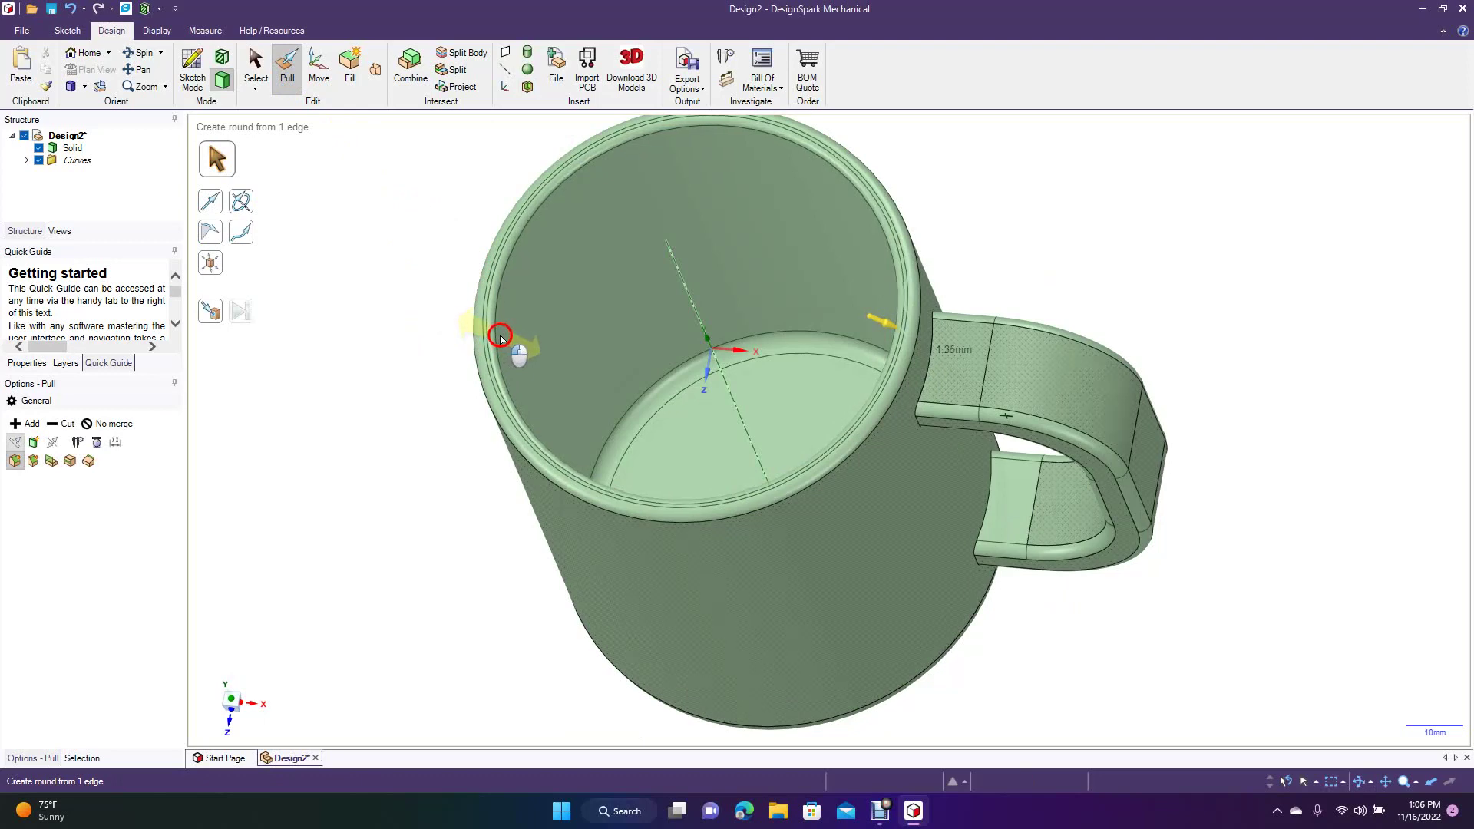
pyautogui.click(499, 337)
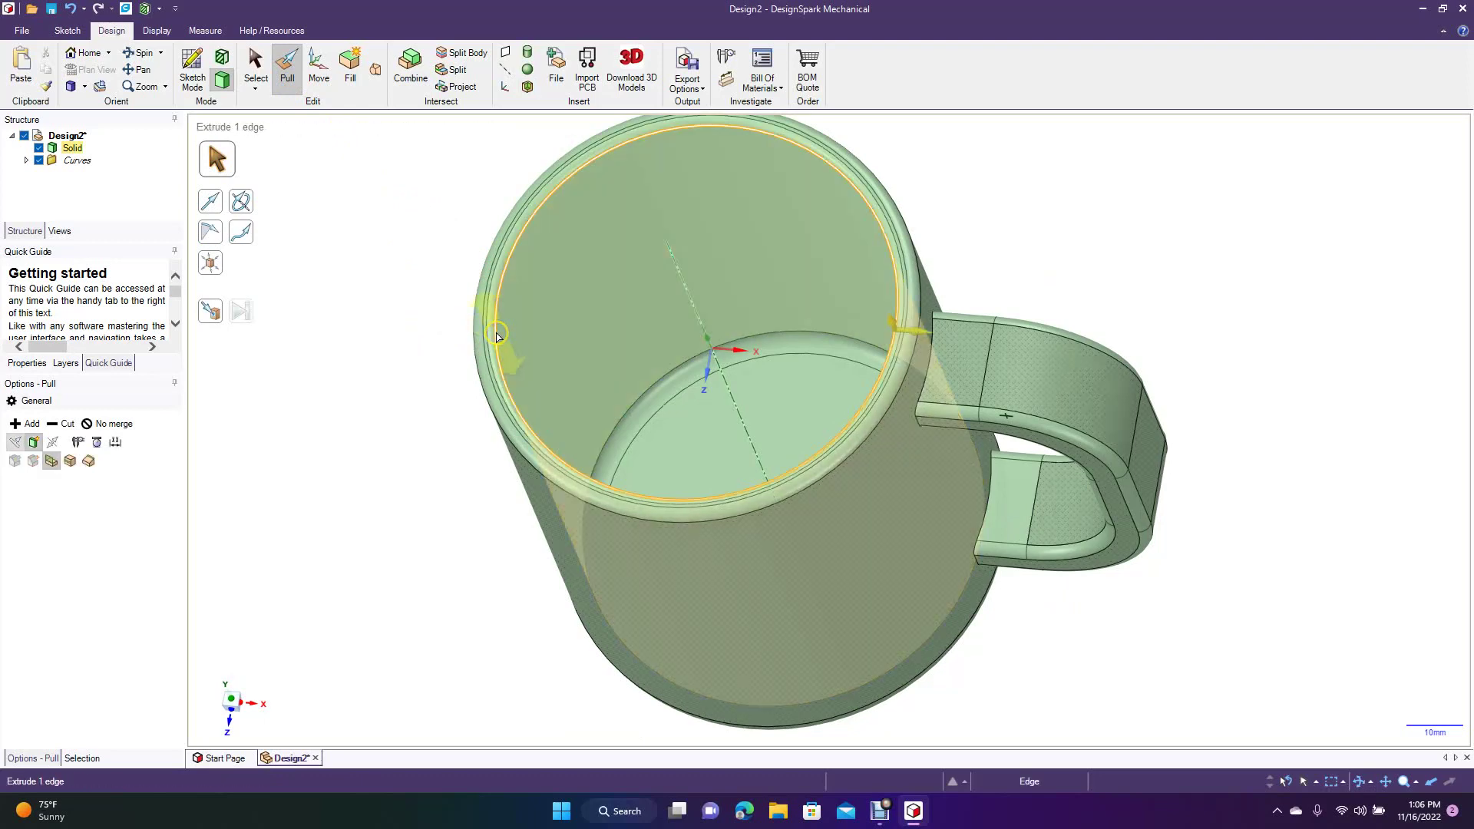
pyautogui.click(463, 346)
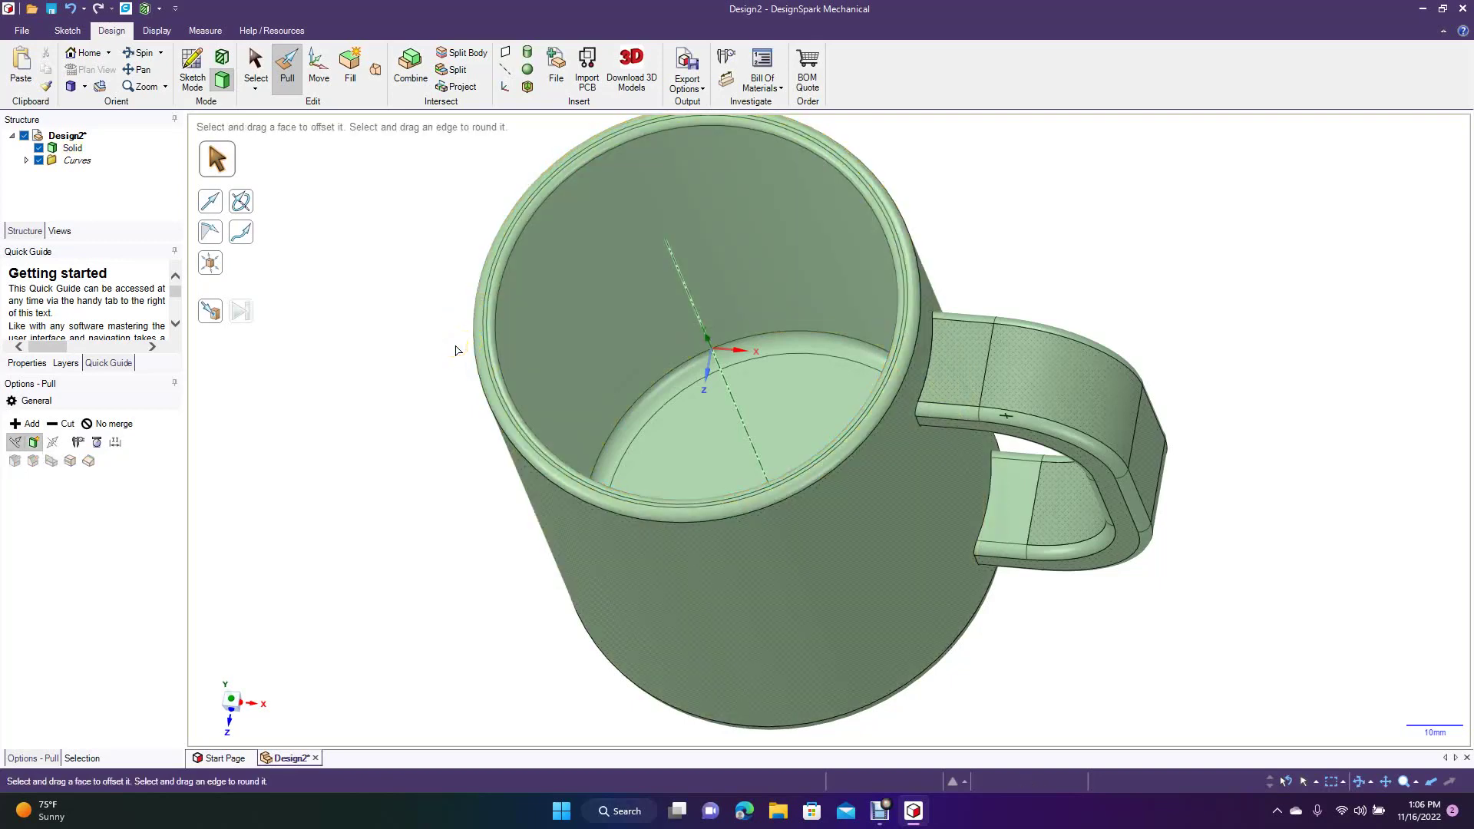
# Step: Set the round along the inner edge of the mug's rim to a 1.3 mm radius
pyautogui.click(535, 288)
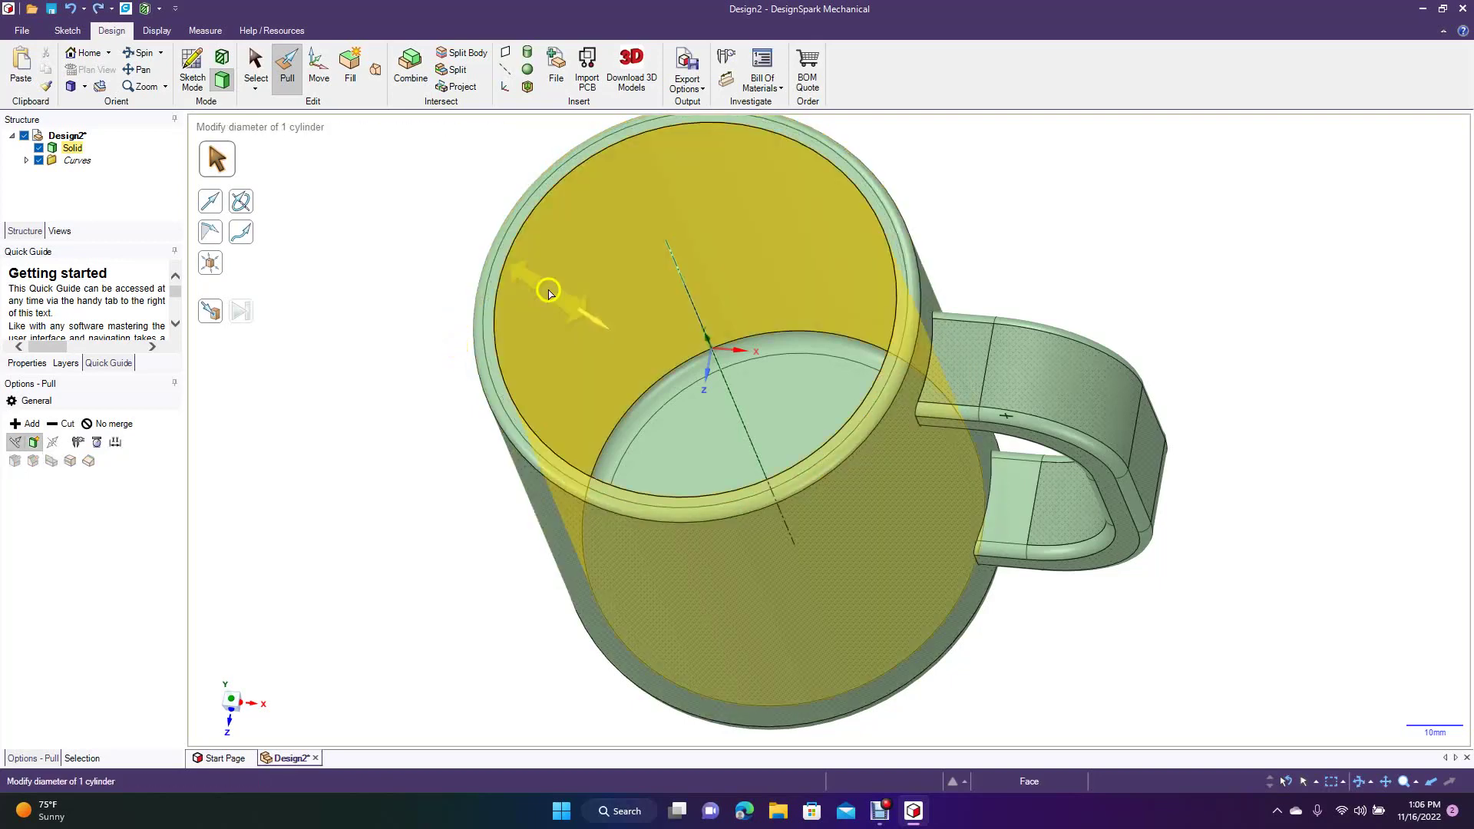
pyautogui.click(496, 295)
pyautogui.write('1.3')
pyautogui.press('Return')
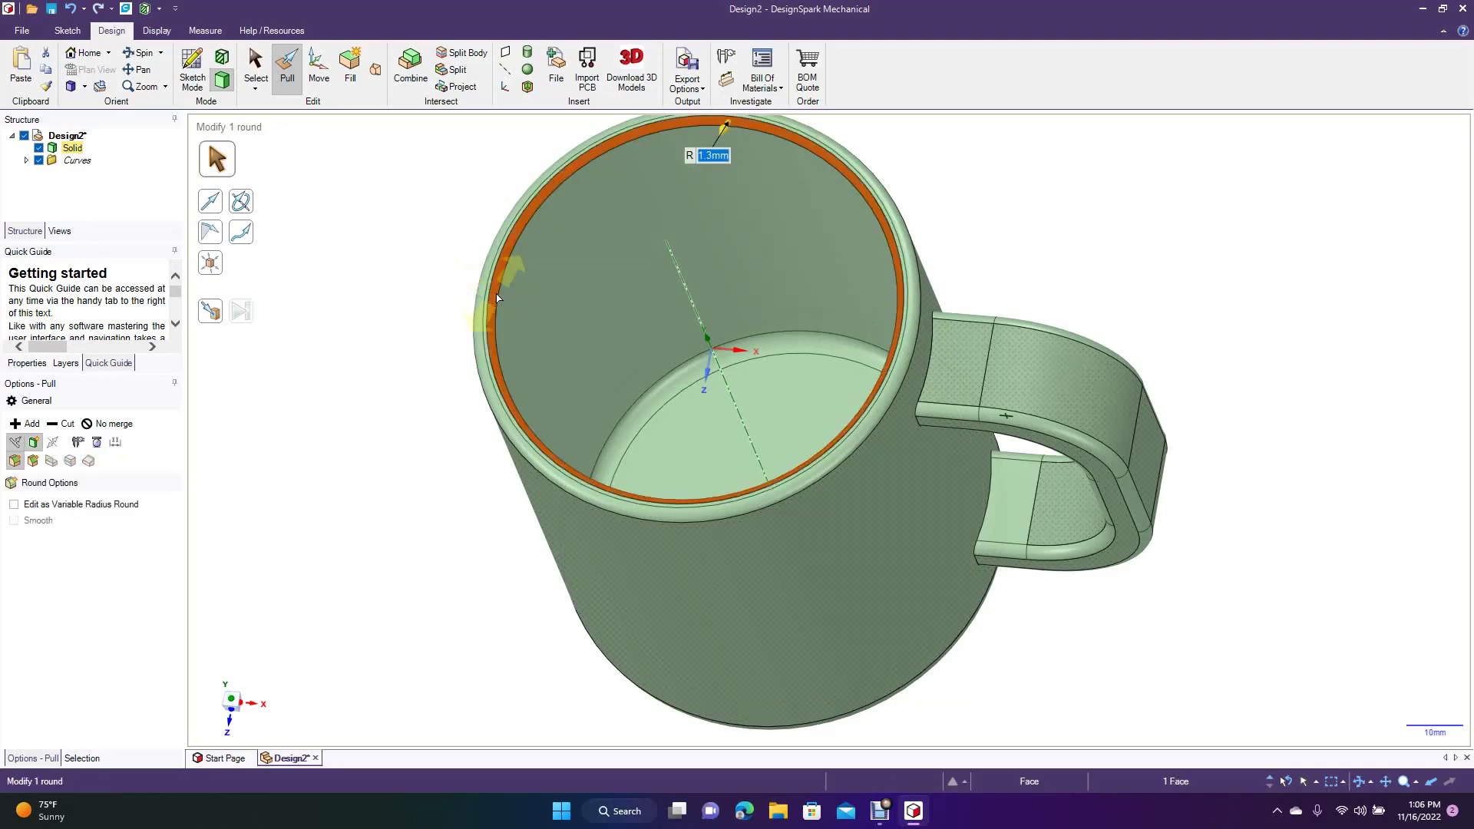
pyautogui.click(402, 295)
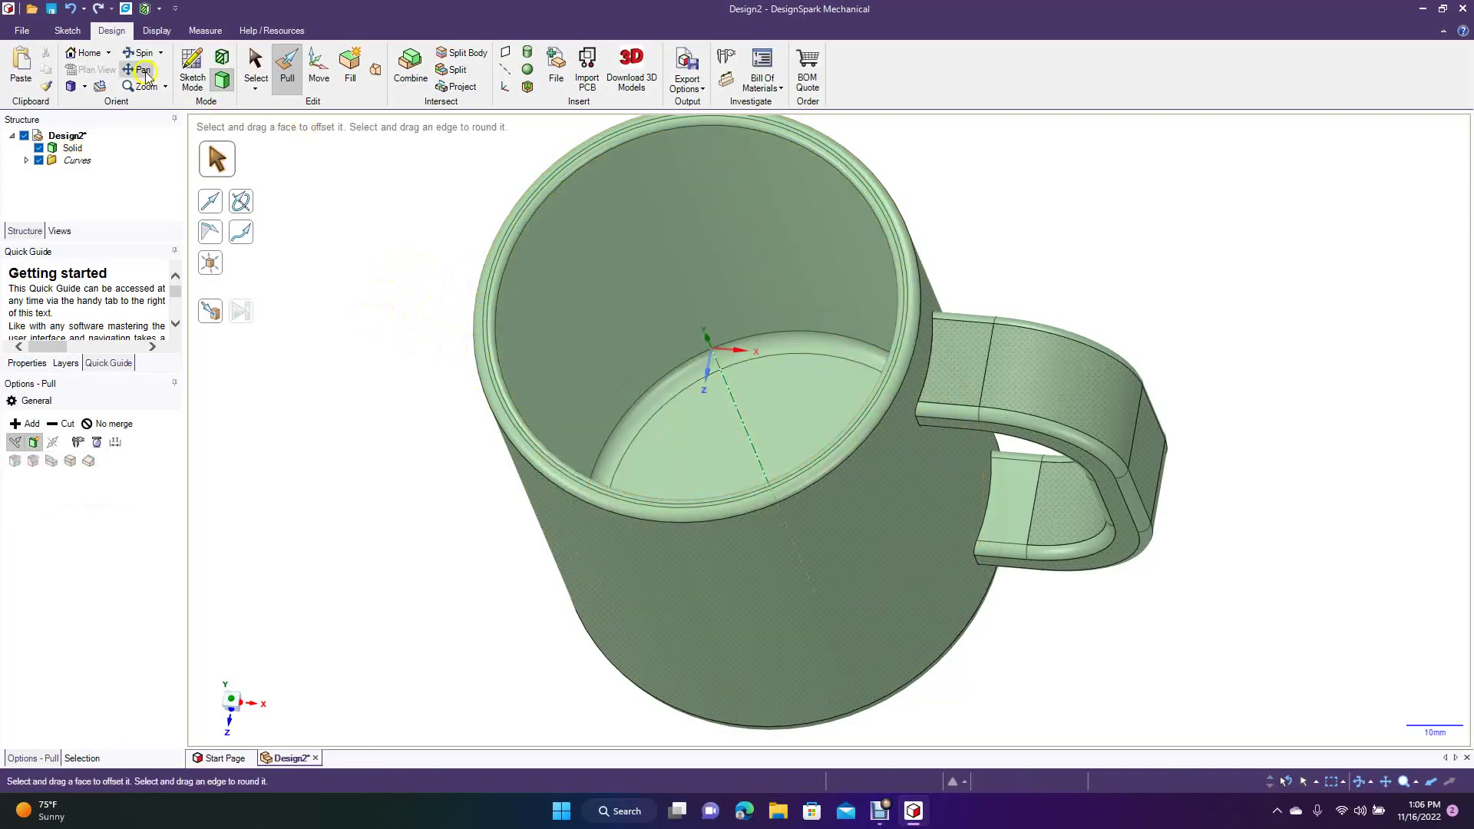
# Step: Round the edge loop where the handle's upper end meets the mug body with a 0.6 mm radius
pyautogui.click(141, 53)
pyautogui.moveTo(302, 303); pyautogui.dragTo(284, 234)
pyautogui.click(254, 60)
pyautogui.click(846, 241)
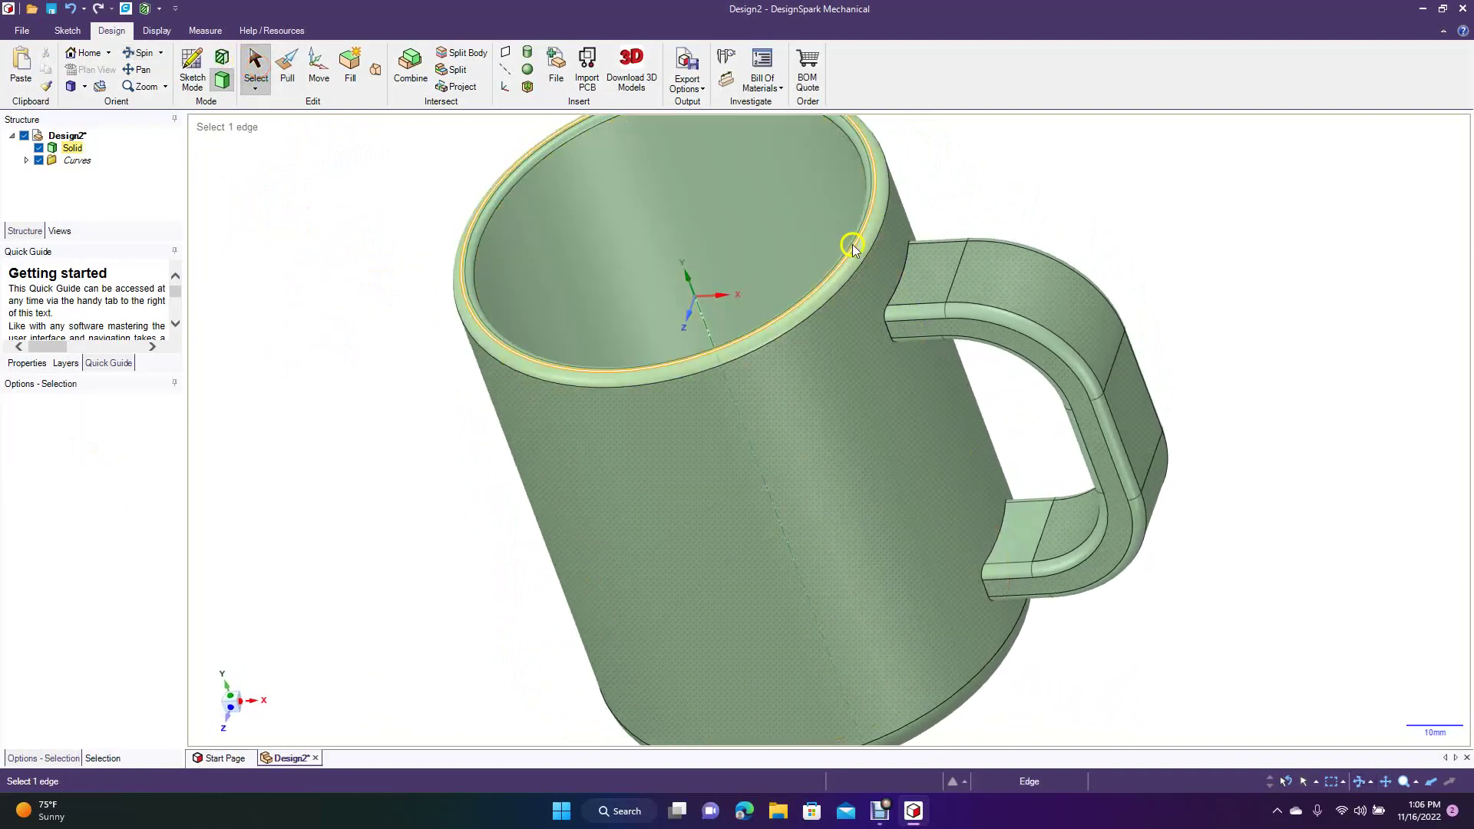
pyautogui.doubleClick(899, 282)
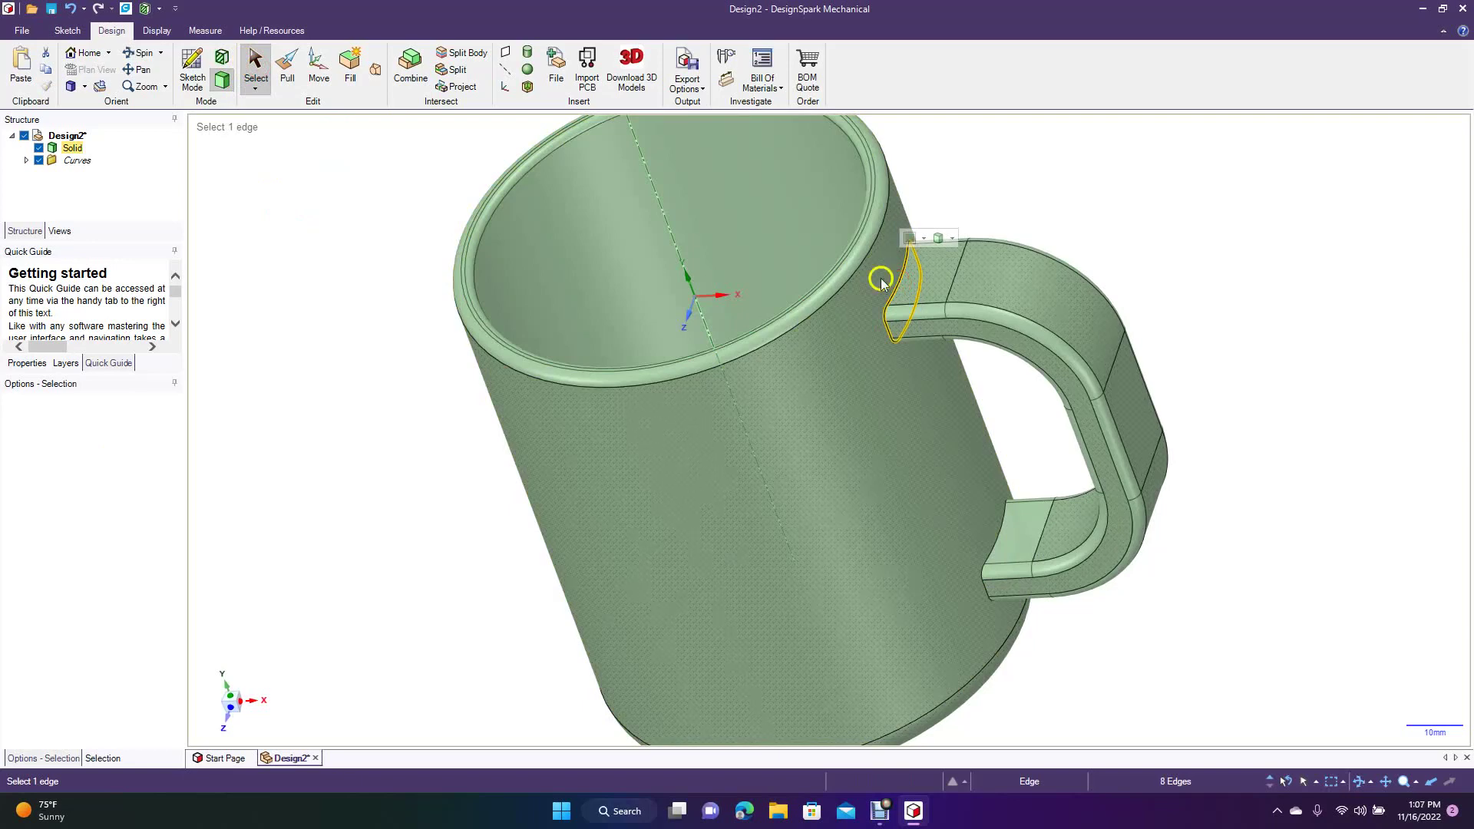
pyautogui.click(287, 68)
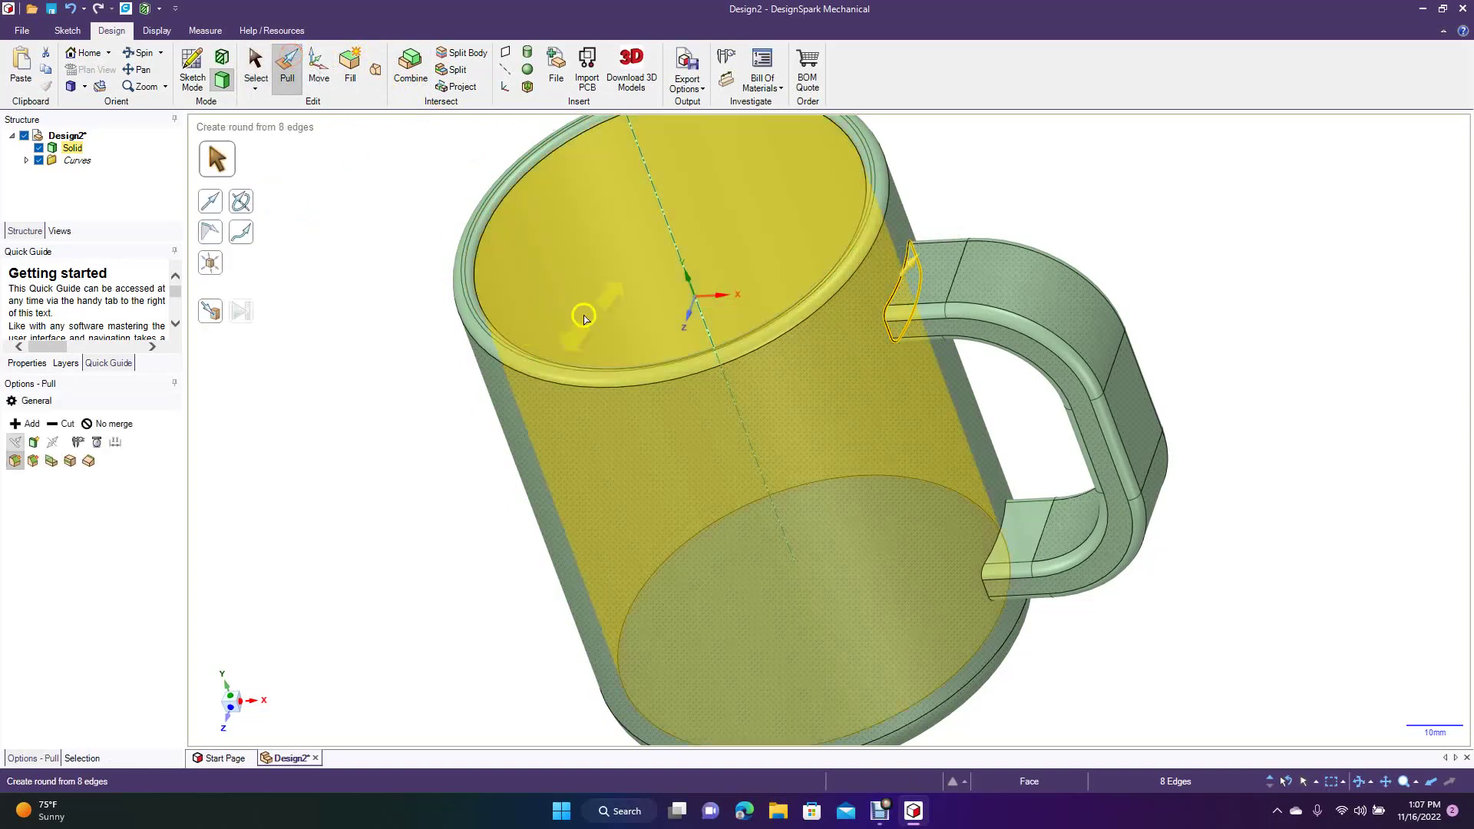
pyautogui.write('0.2')
pyautogui.press('Return')
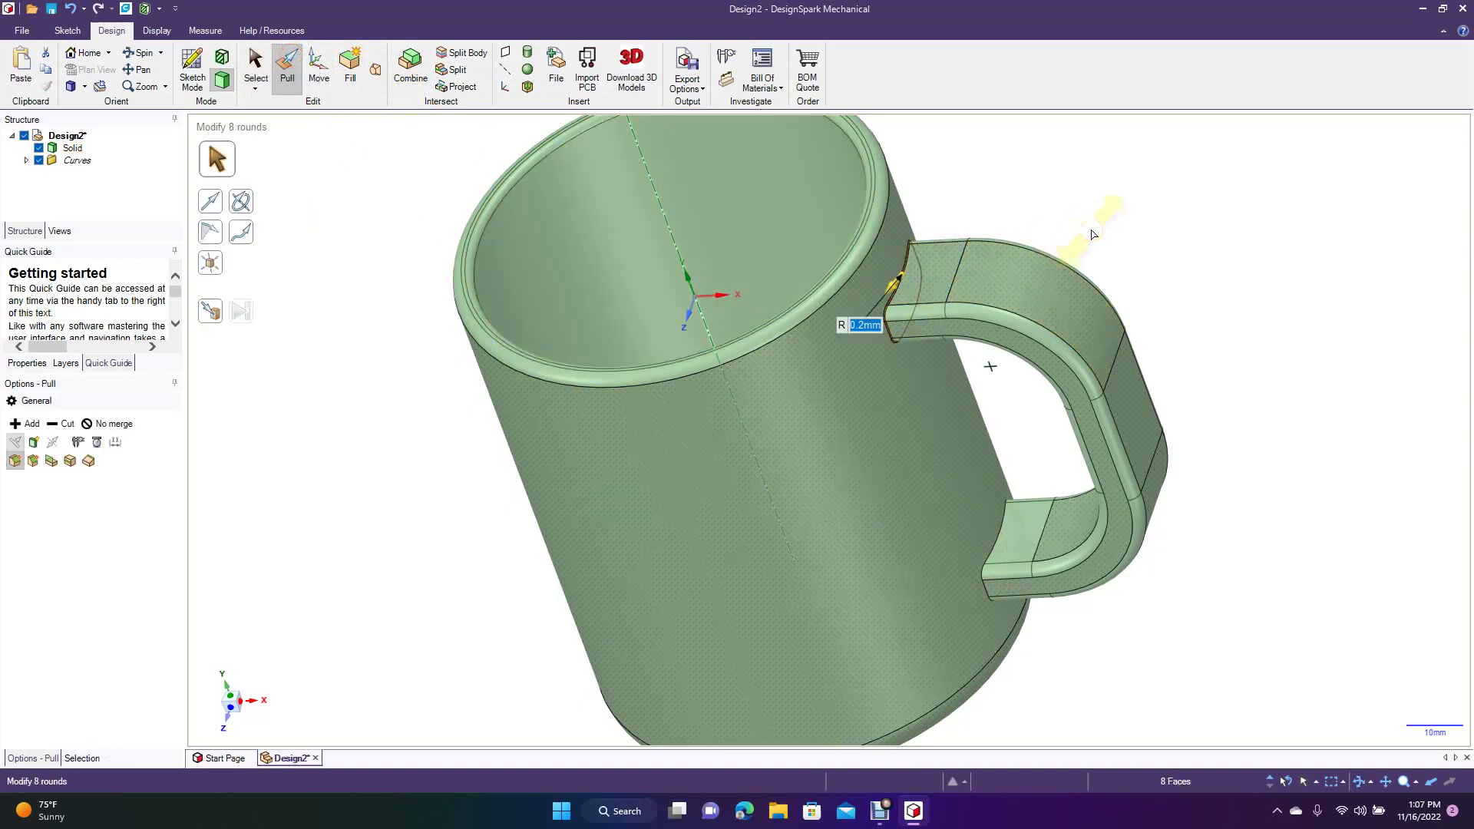
pyautogui.write('.6')
pyautogui.press('Return')
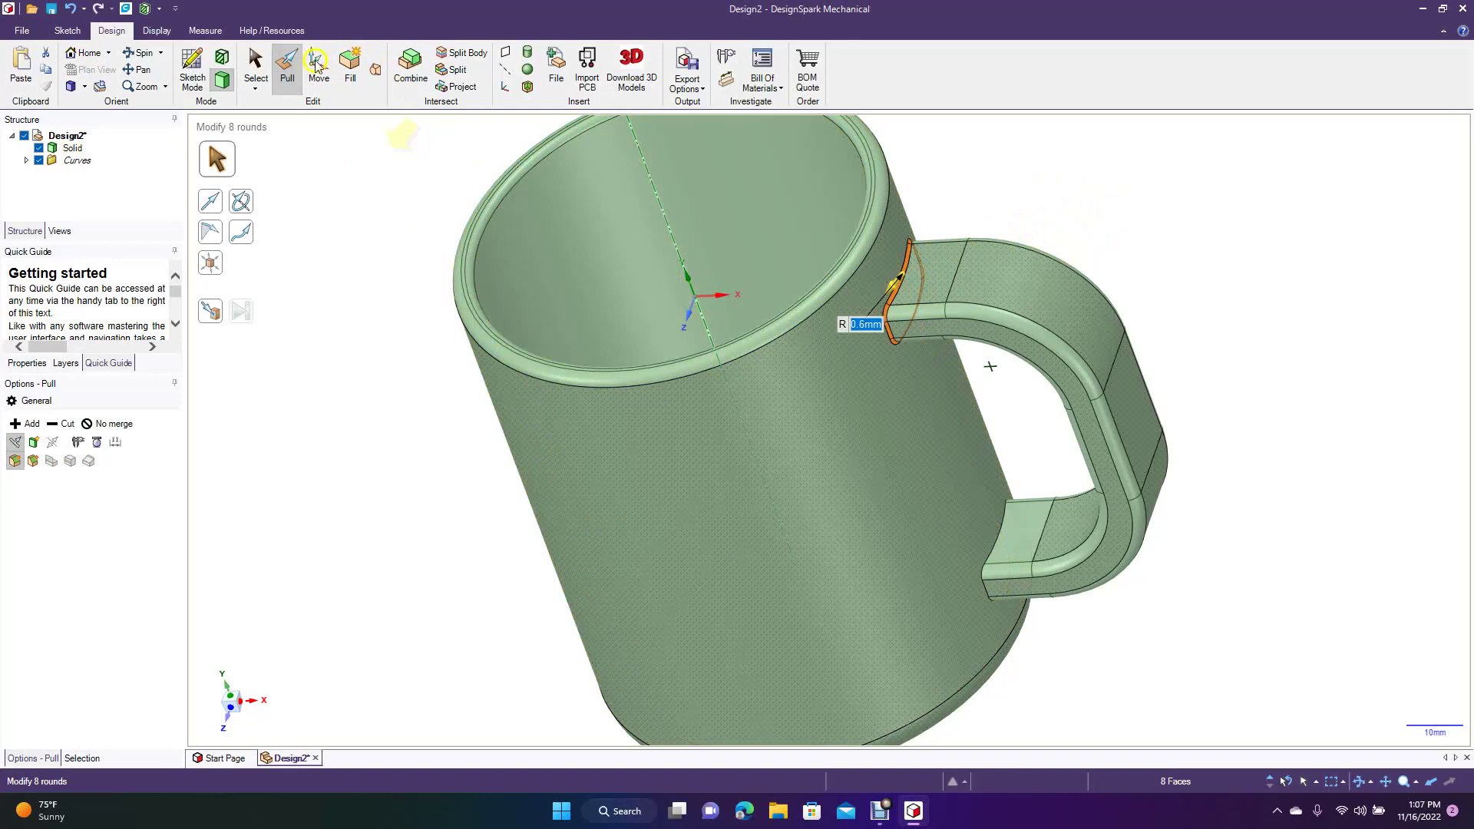
# Step: Round the edge loop where the handle's lower end meets the mug body with a 0.6 mm radius
pyautogui.click(256, 63)
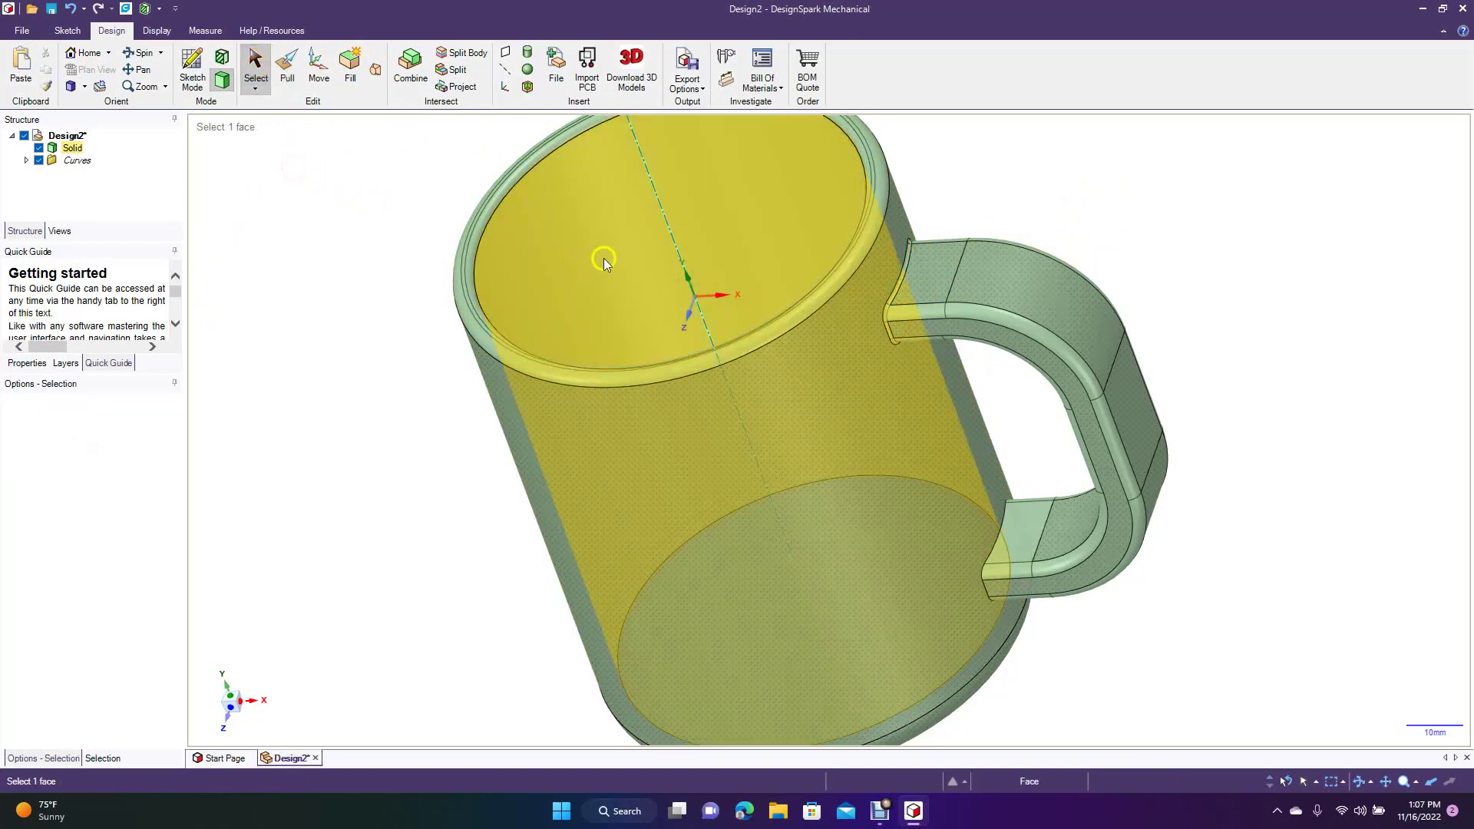
pyautogui.click(139, 54)
pyautogui.moveTo(323, 338)
pyautogui.mouseDown()
pyautogui.moveTo(342, 299)
pyautogui.moveTo(315, 224)
pyautogui.moveTo(259, 206)
pyautogui.moveTo(330, 312)
pyautogui.moveTo(298, 326)
pyautogui.mouseUp()
pyautogui.click(286, 66)
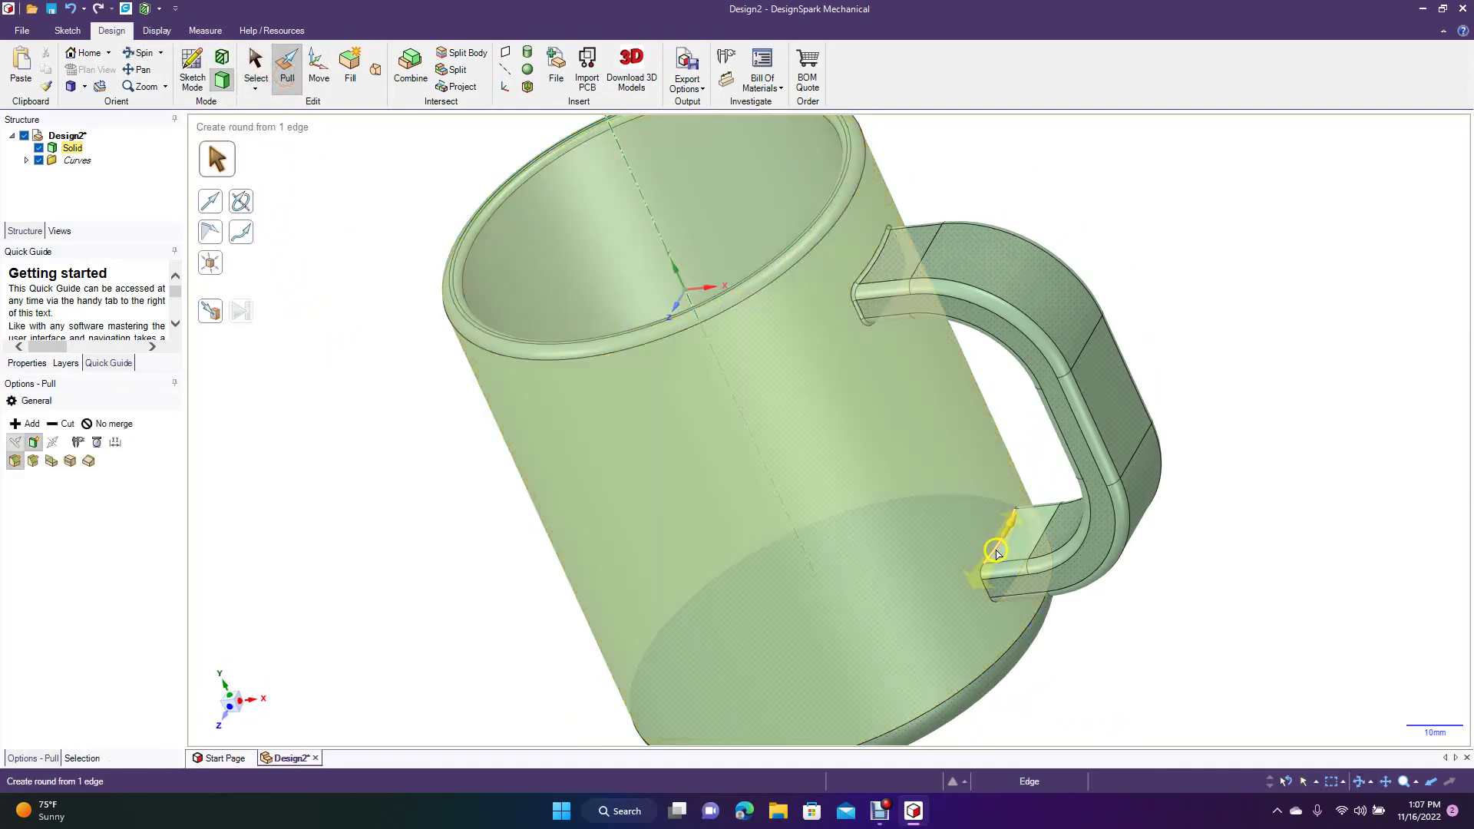
pyautogui.doubleClick(995, 551)
pyautogui.press('space')
pyautogui.click(372, 486)
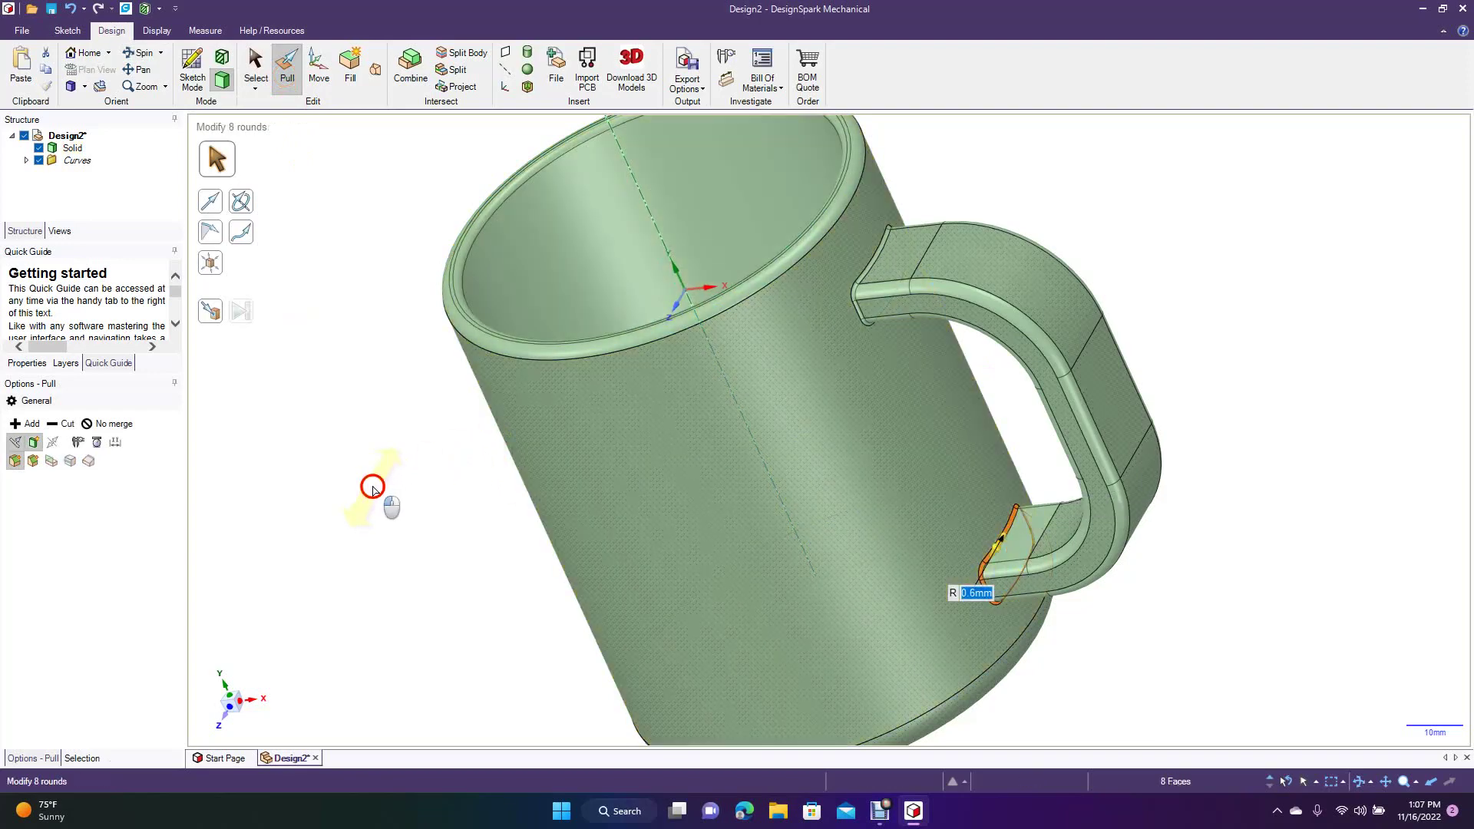
# Step: Examine the rounded mug from several angles, including a straight-on side view and an isometric view
pyautogui.click(139, 54)
pyautogui.moveTo(292, 368)
pyautogui.mouseDown()
pyautogui.moveTo(444, 181)
pyautogui.moveTo(279, 187)
pyautogui.moveTo(158, 273)
pyautogui.moveTo(99, 355)
pyautogui.moveTo(4, 378)
pyautogui.moveTo(31, 461)
pyautogui.moveTo(176, 429)
pyautogui.moveTo(273, 356)
pyautogui.mouseUp()
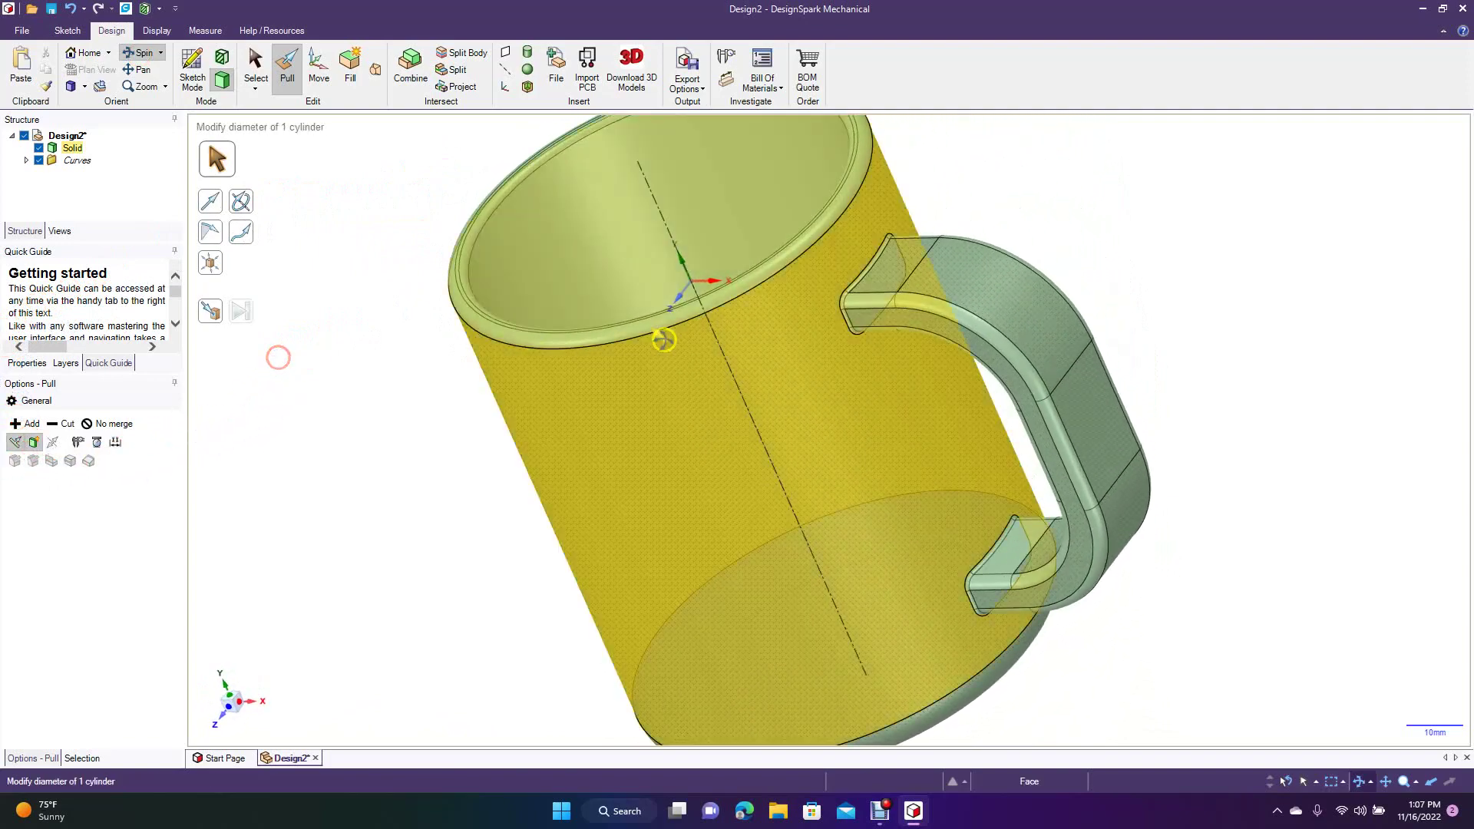
pyautogui.click(862, 276)
pyautogui.moveTo(855, 273); pyautogui.dragTo(527, 354, button='middle')
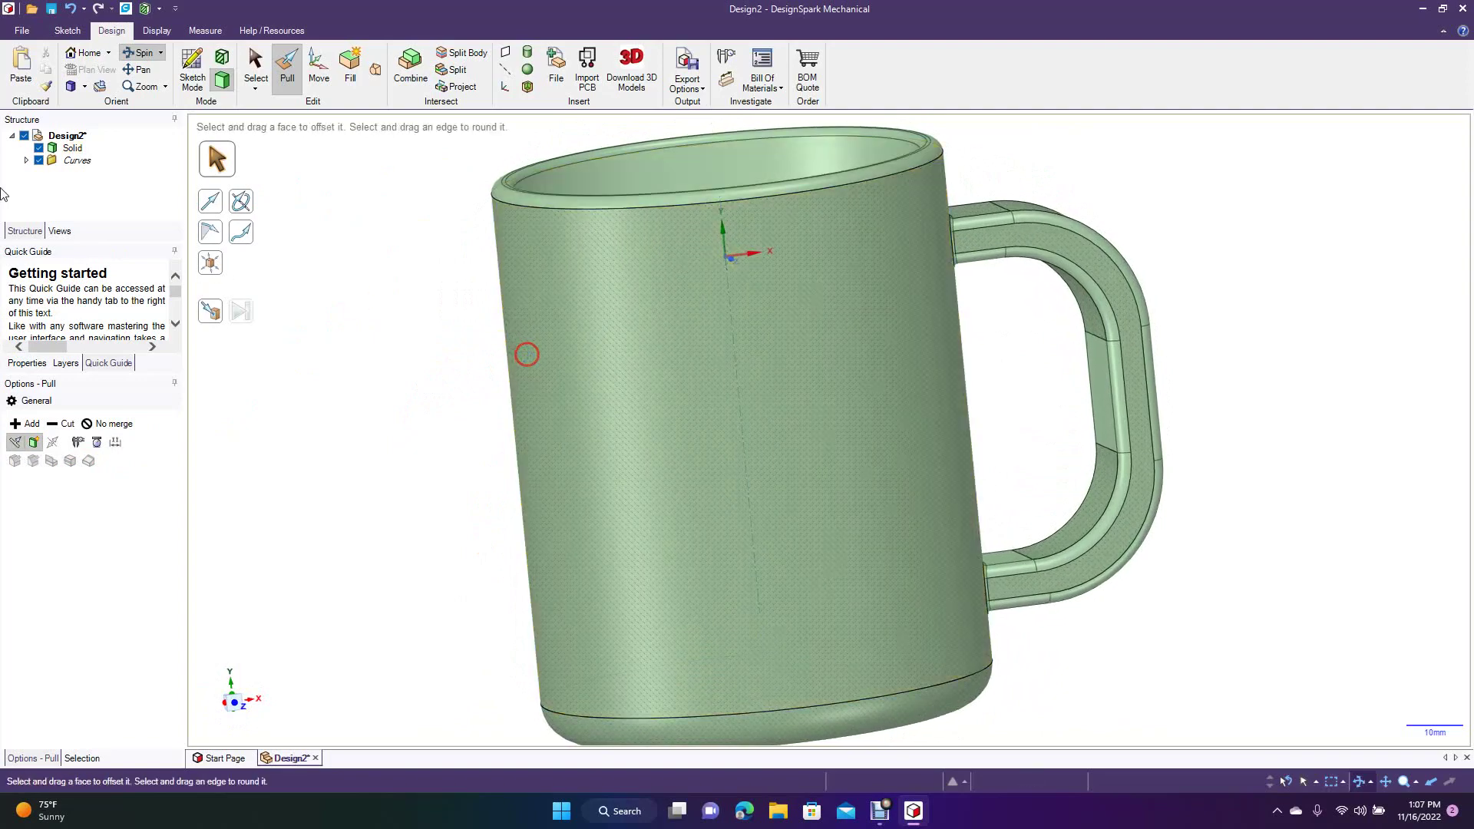
pyautogui.click(86, 86)
pyautogui.click(96, 135)
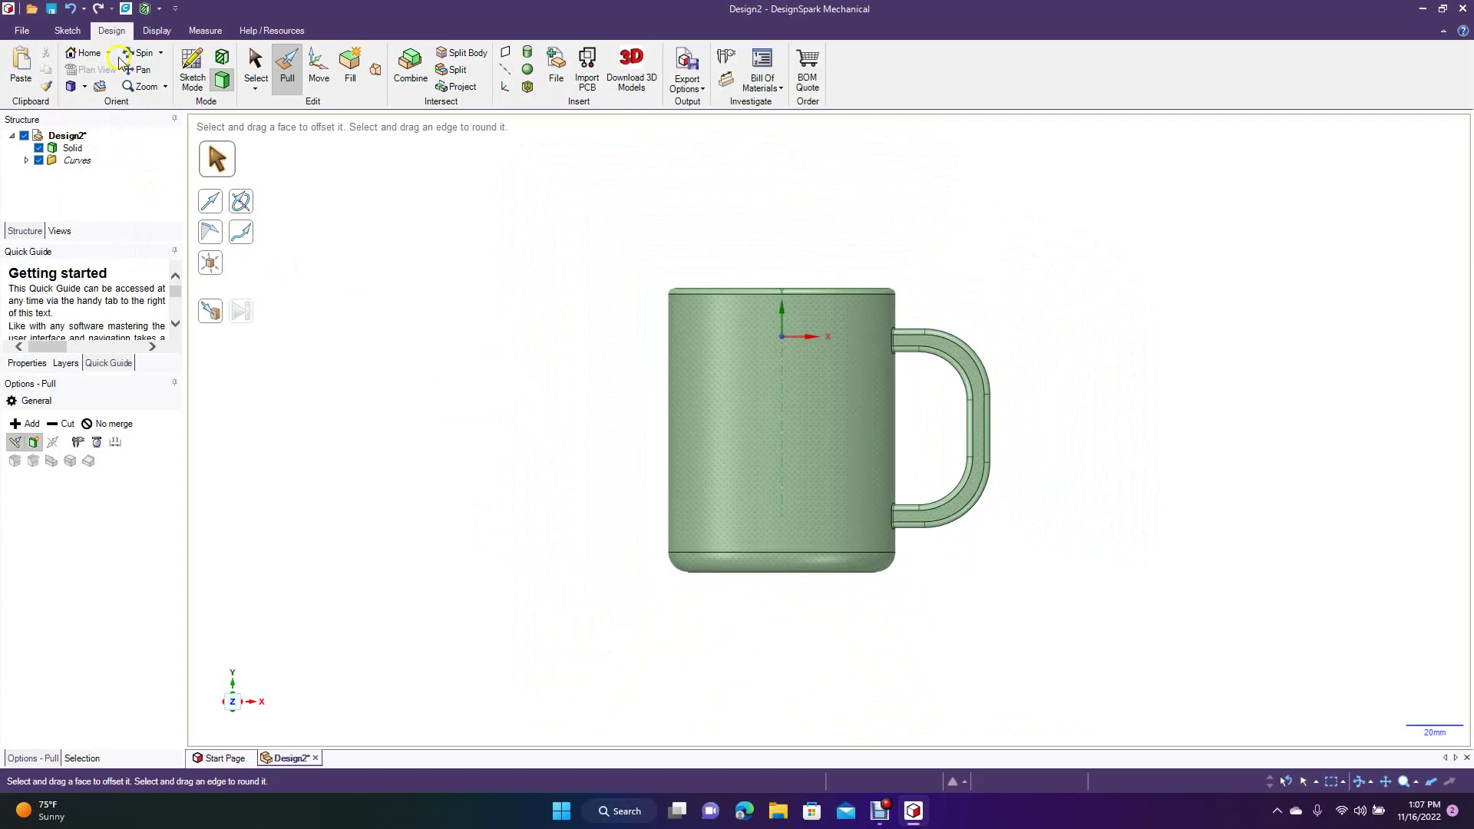
pyautogui.click(87, 86)
pyautogui.click(96, 99)
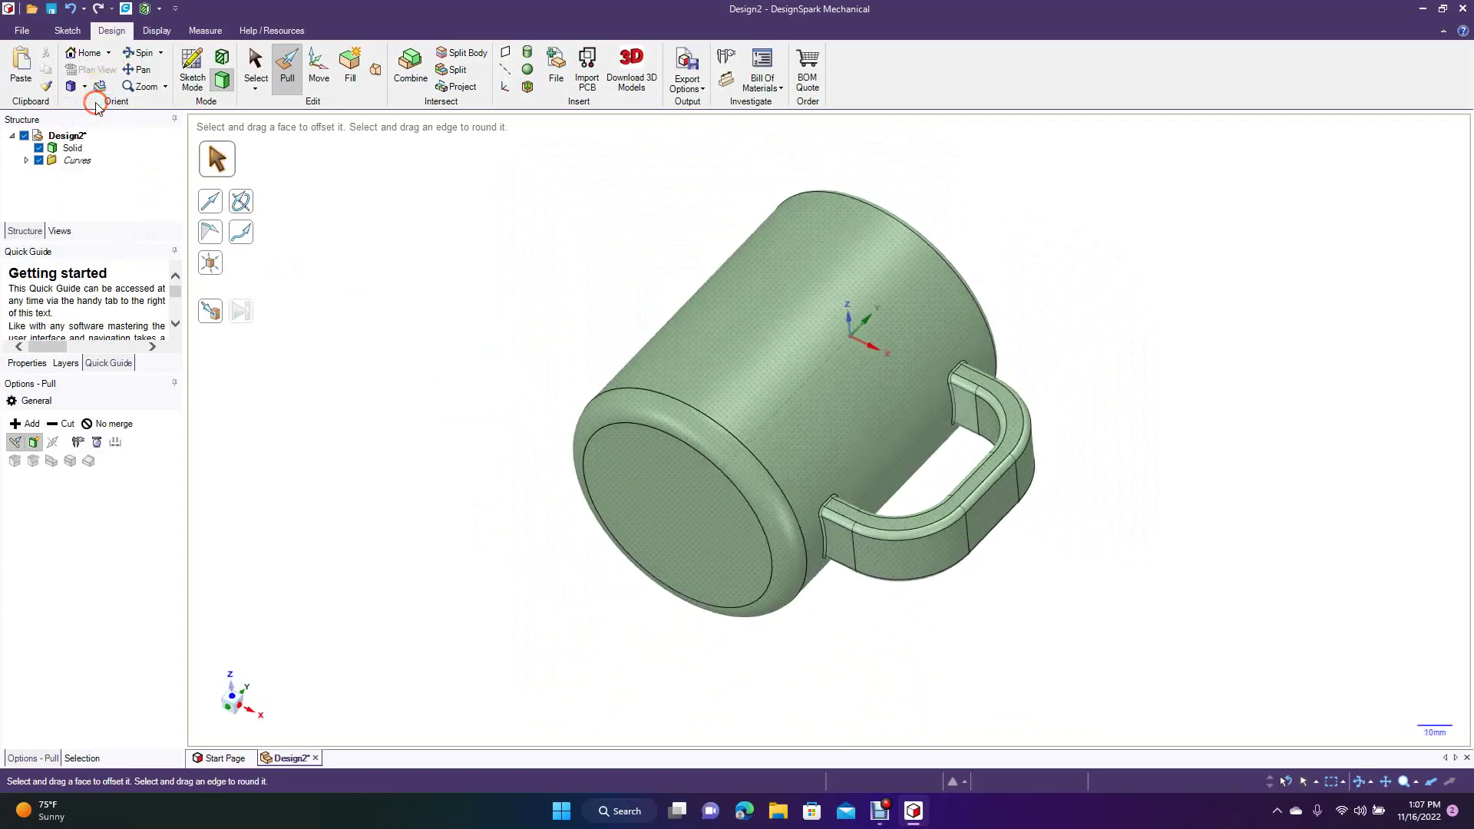
pyautogui.click(139, 52)
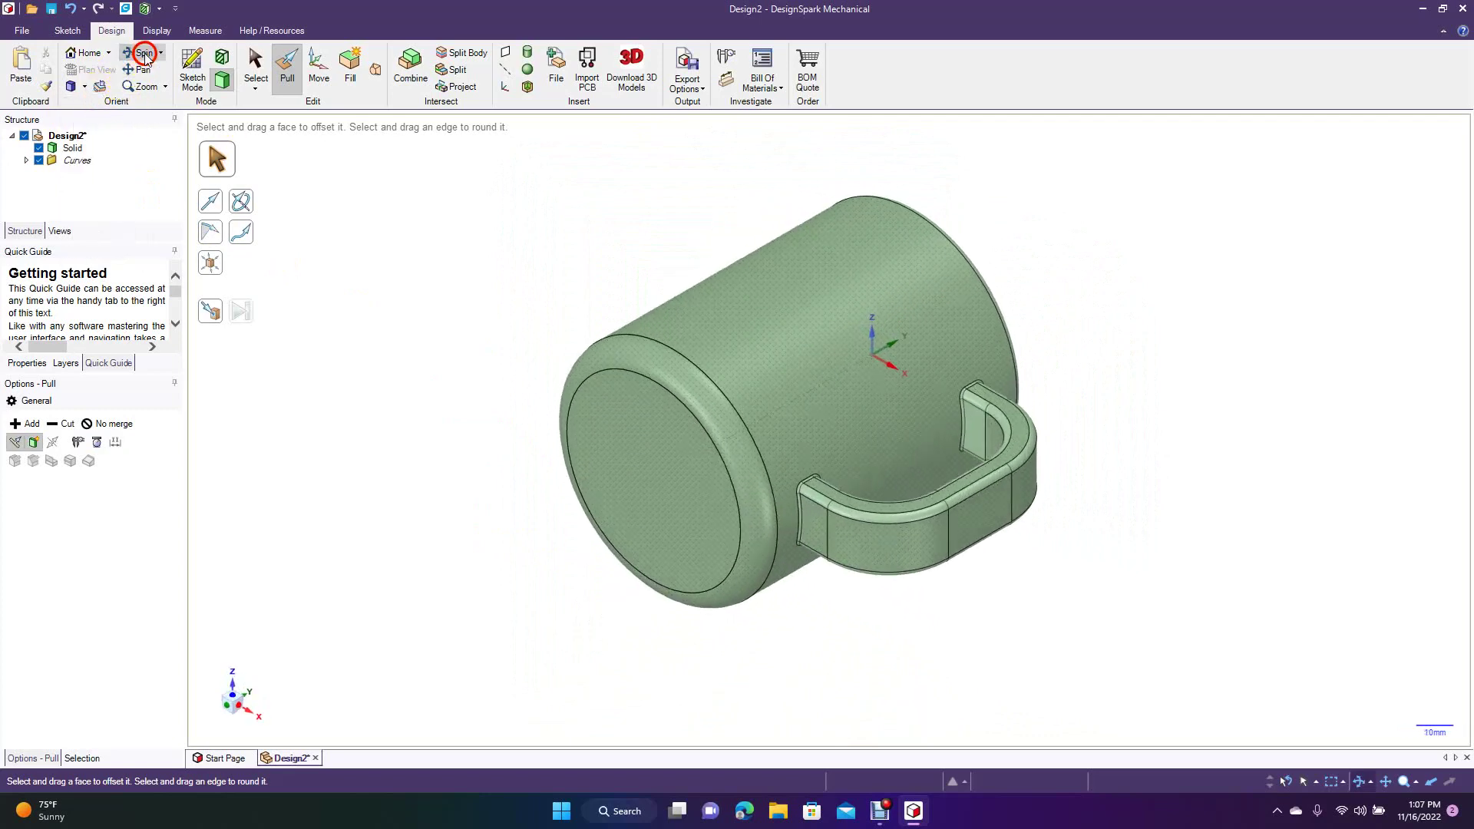
pyautogui.moveTo(362, 280); pyautogui.dragTo(224, 525)
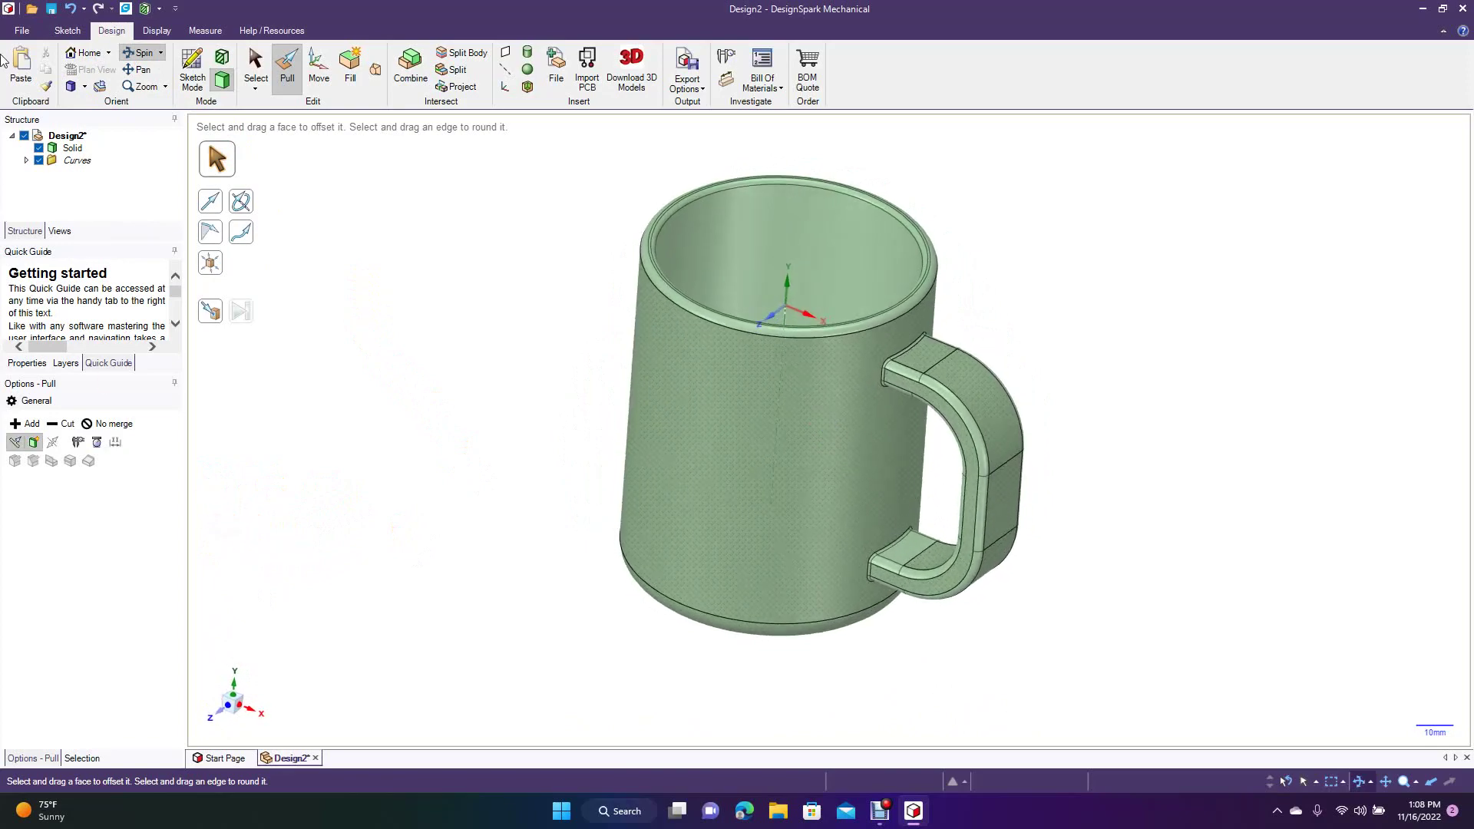
# Step: Save the design to the Desktop as Coffee Mug in the DS Mechanical (*.rsdoc) format
pyautogui.click(22, 30)
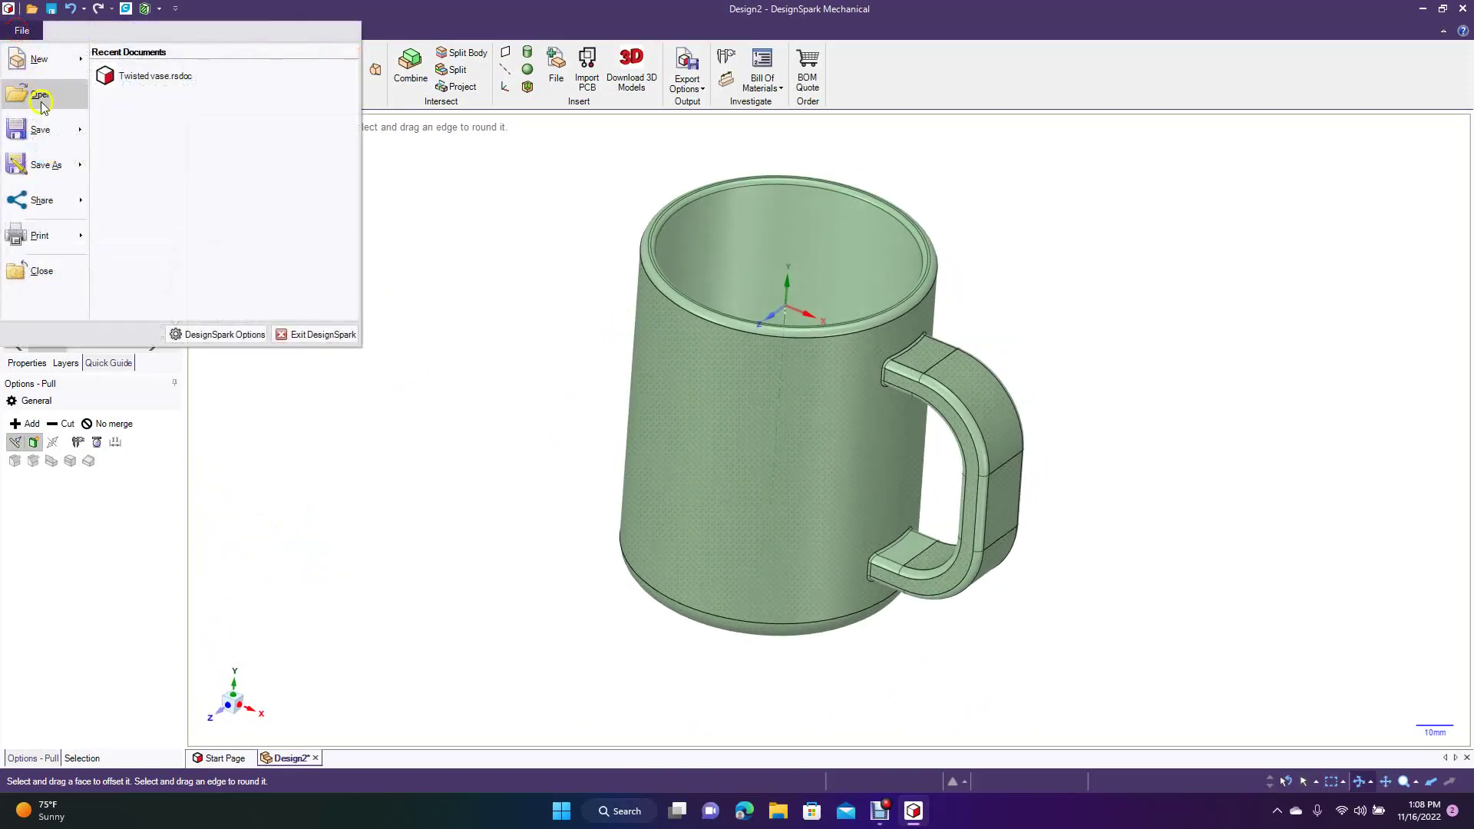
pyautogui.click(42, 129)
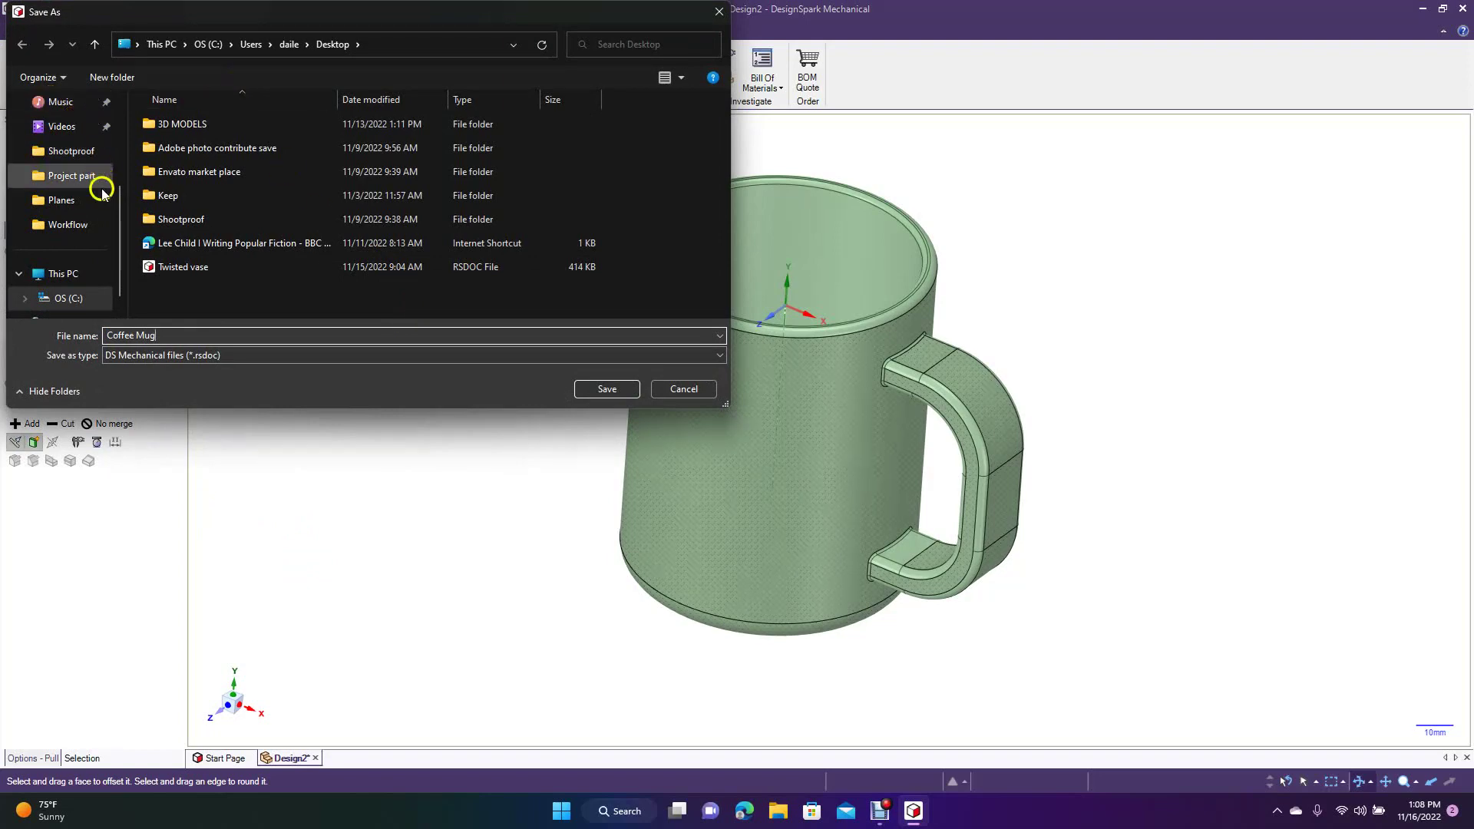
pyautogui.moveTo(123, 211); pyautogui.dragTo(130, 155)
pyautogui.click(77, 127)
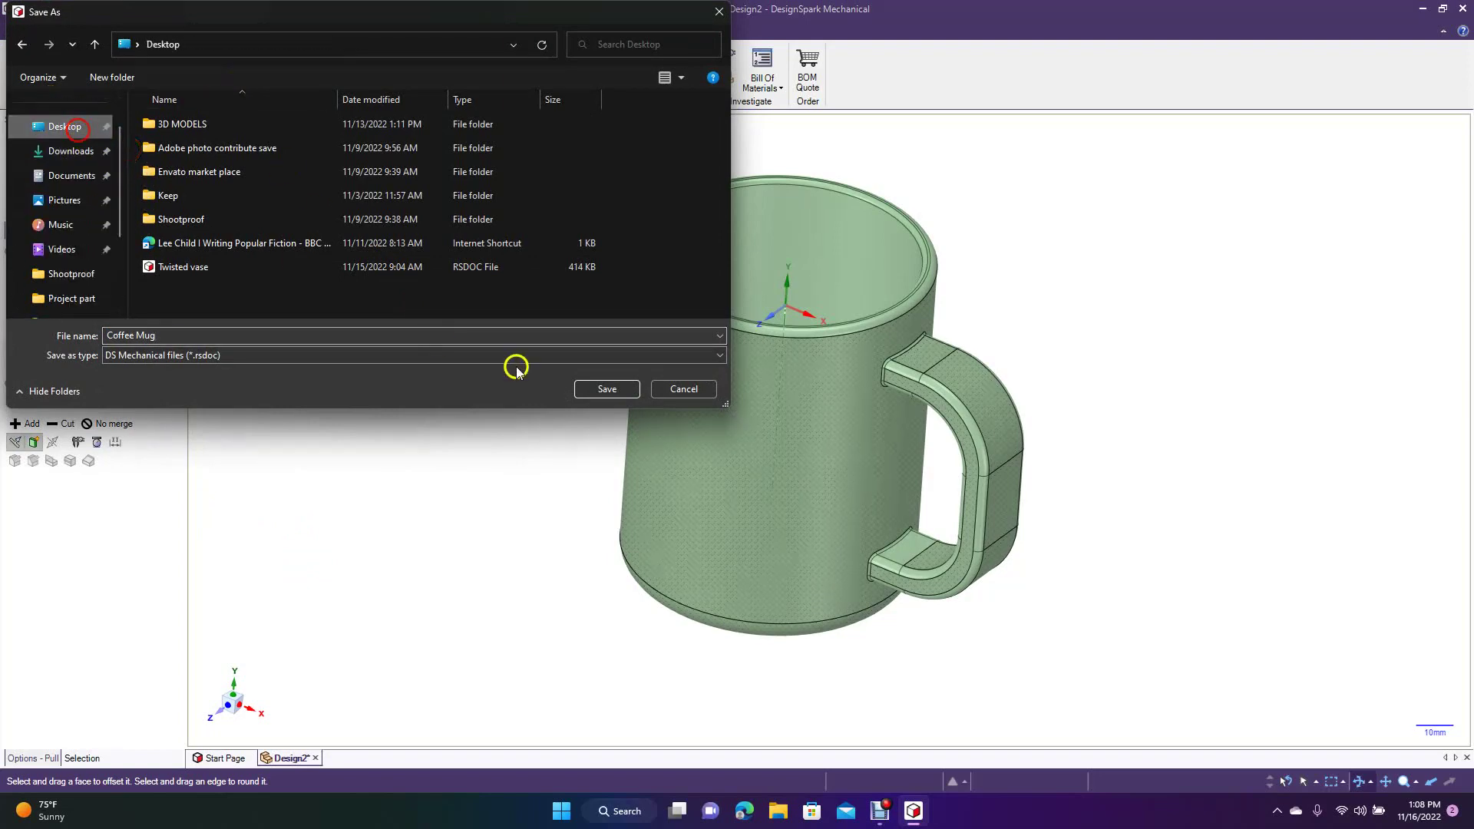
pyautogui.click(607, 389)
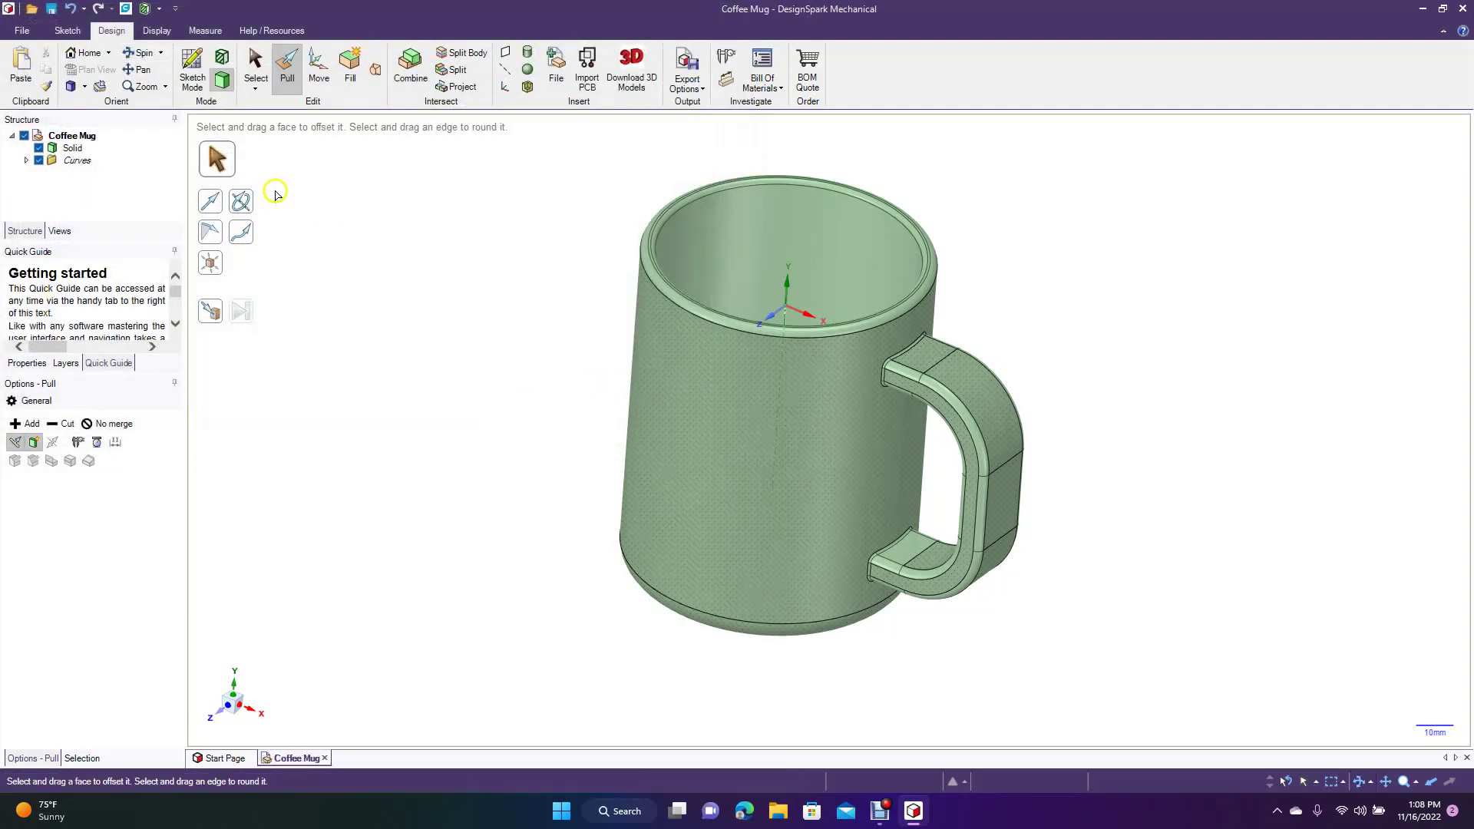
# Step: Save a copy of the mug to the Desktop as Coffee Mug in STL (*.stl) format
pyautogui.click(20, 31)
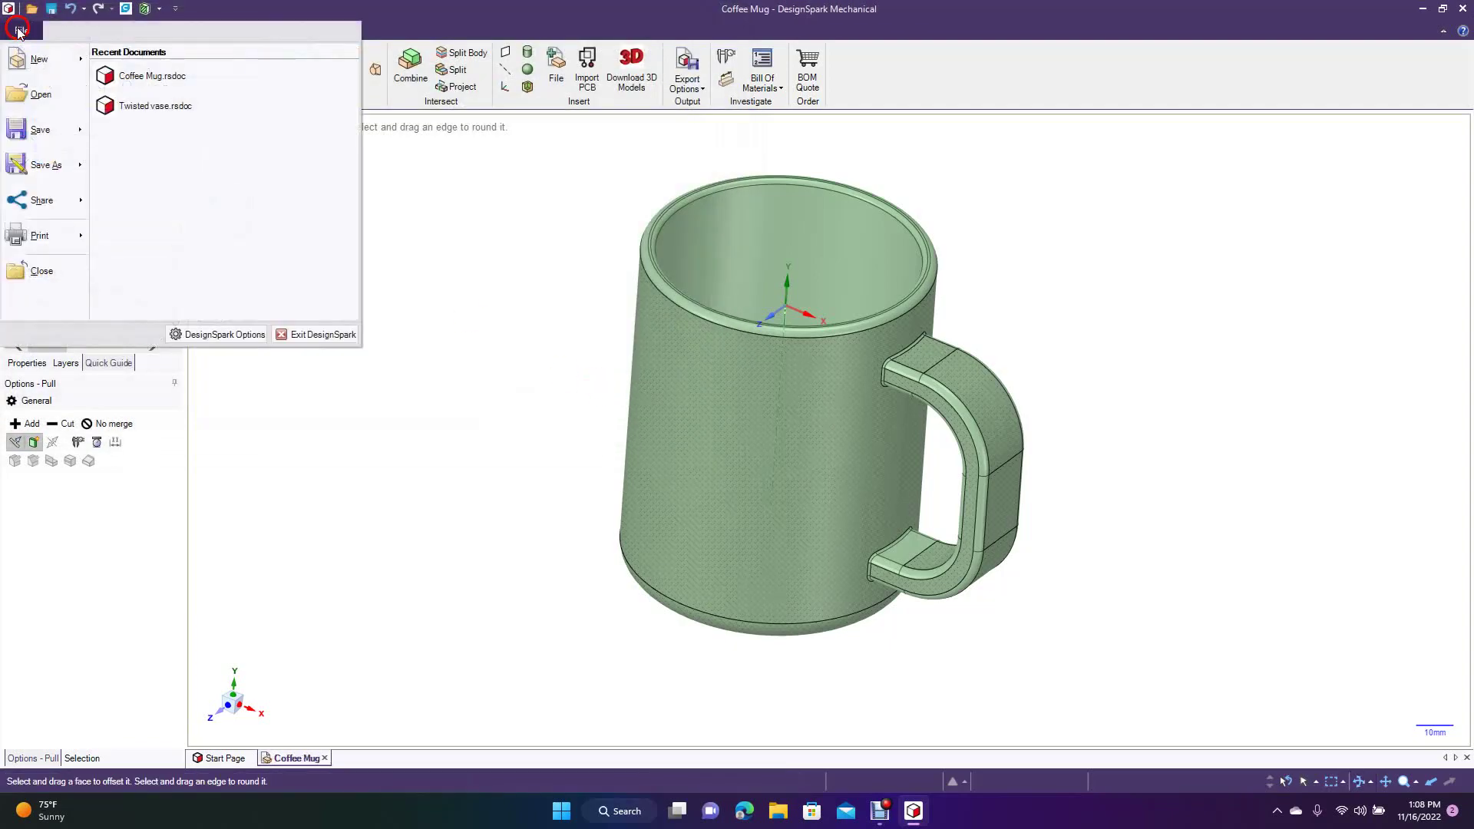
pyautogui.click(53, 163)
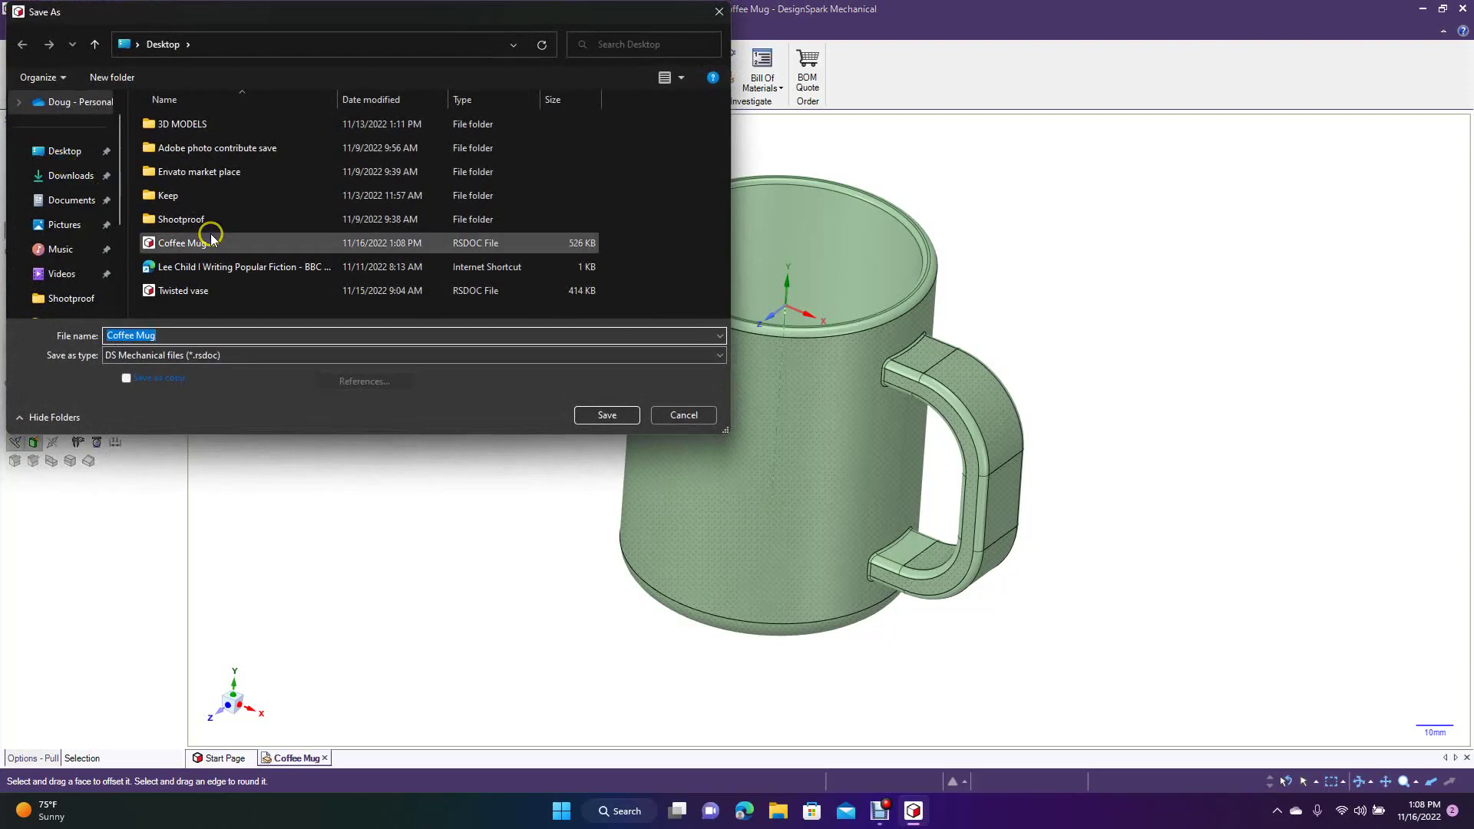
pyautogui.click(71, 152)
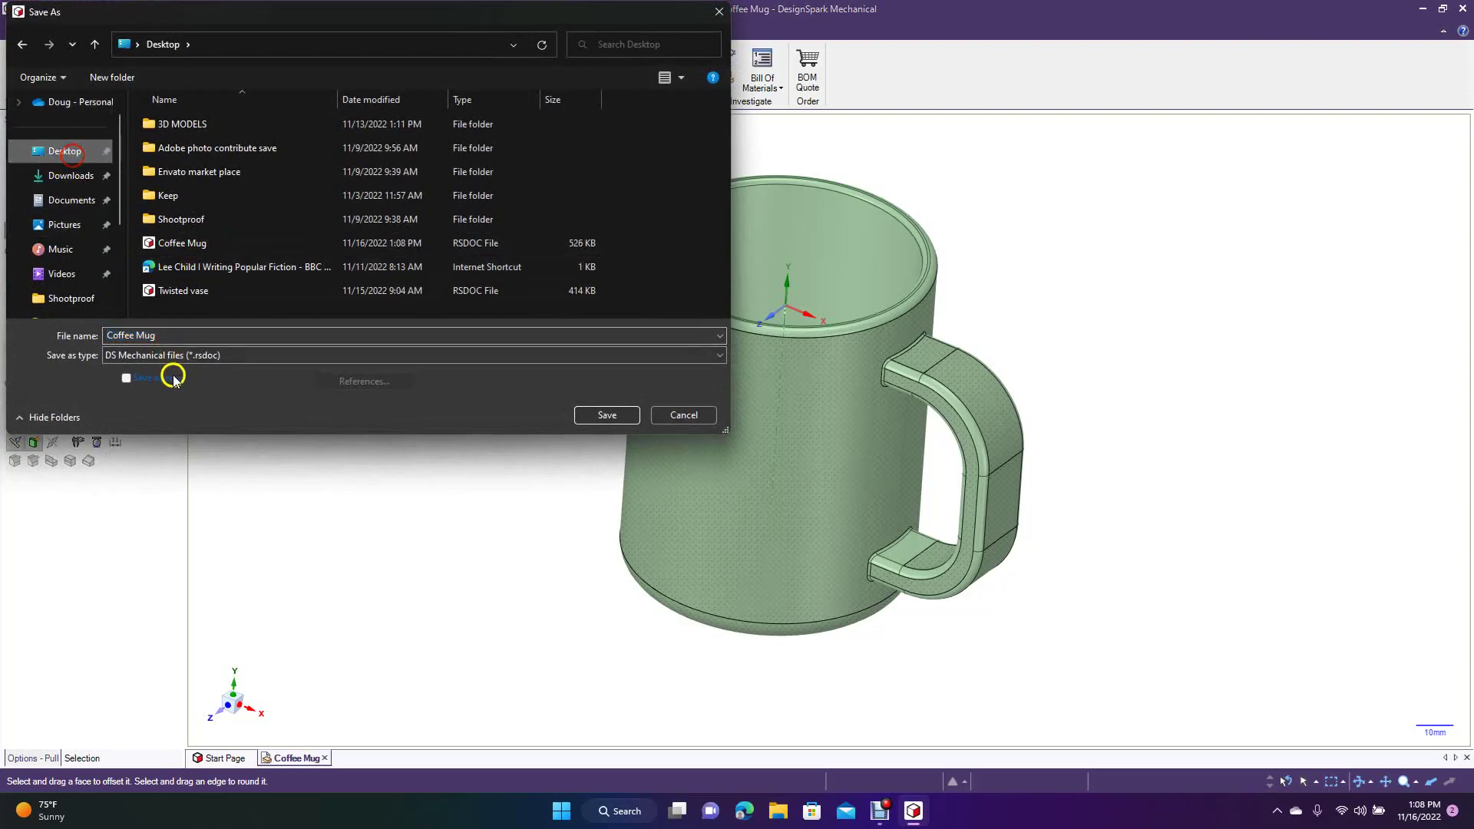
pyautogui.click(154, 356)
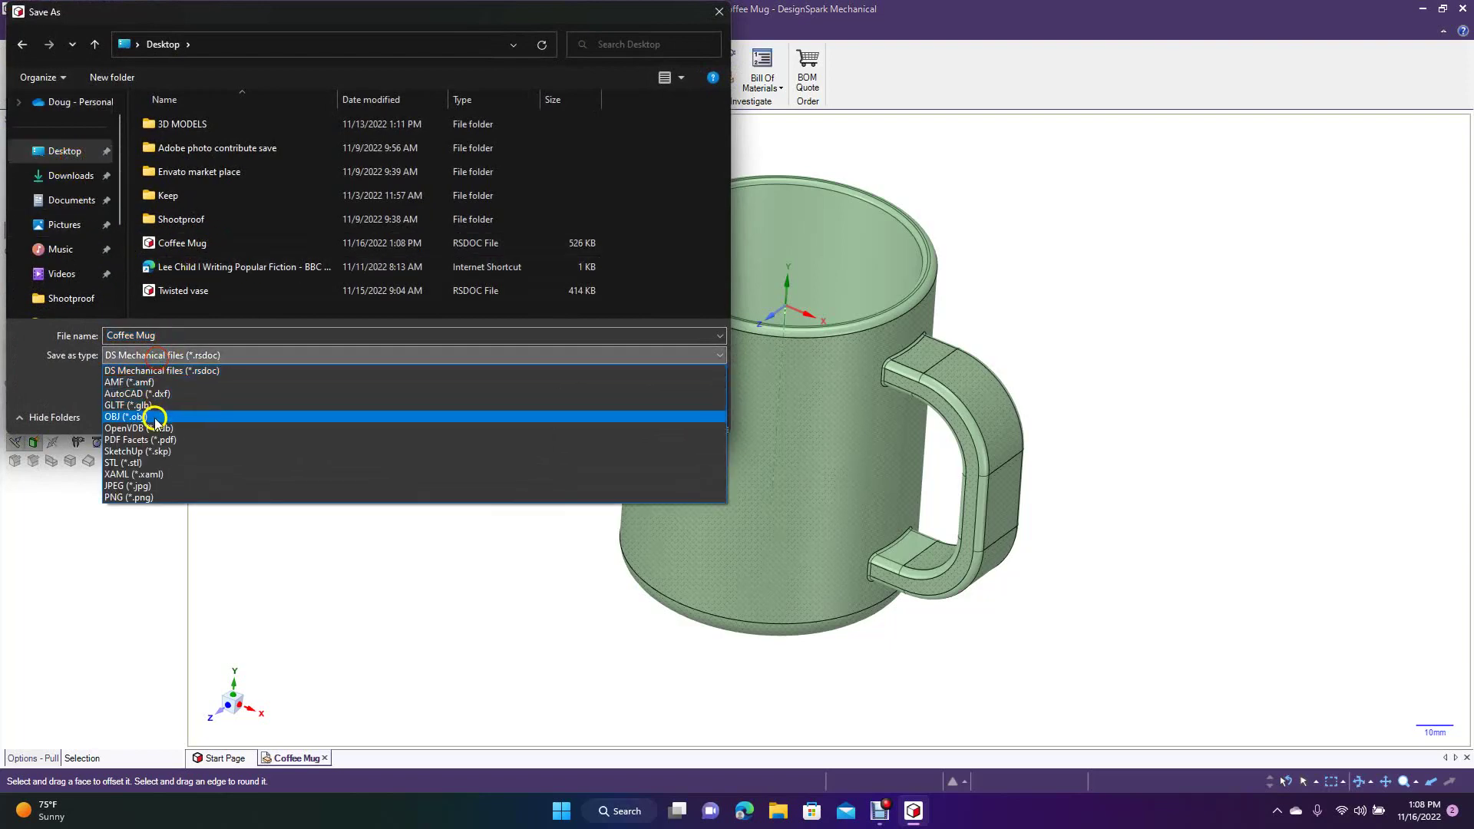
pyautogui.click(142, 462)
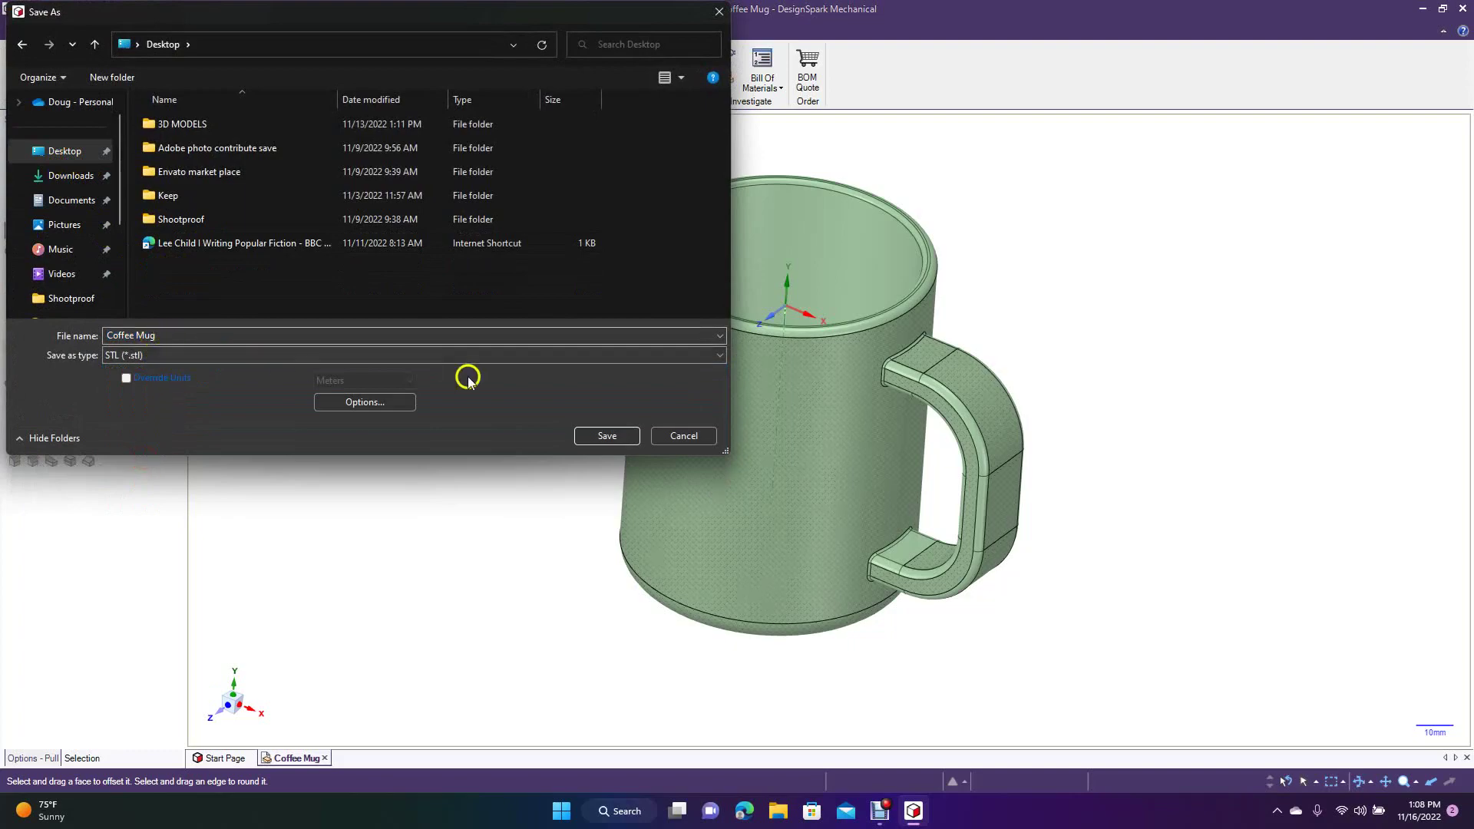
pyautogui.click(605, 436)
# Step: Close the modeller and open Coffee Mug.stl from the desktop in Rhino 7, importing it in millimeters and running without saving
pyautogui.click(1462, 9)
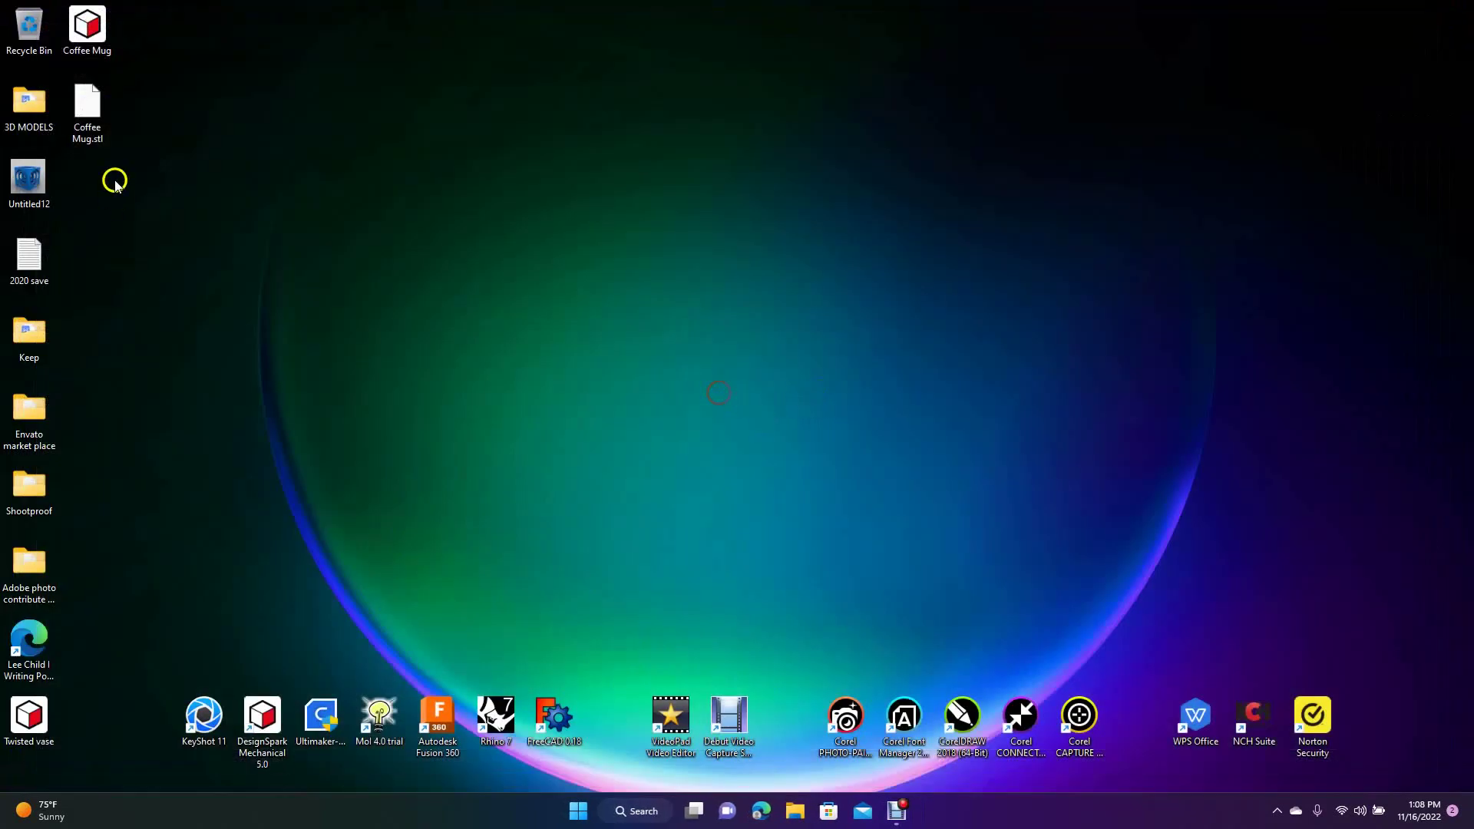
pyautogui.moveTo(93, 108); pyautogui.dragTo(484, 727)
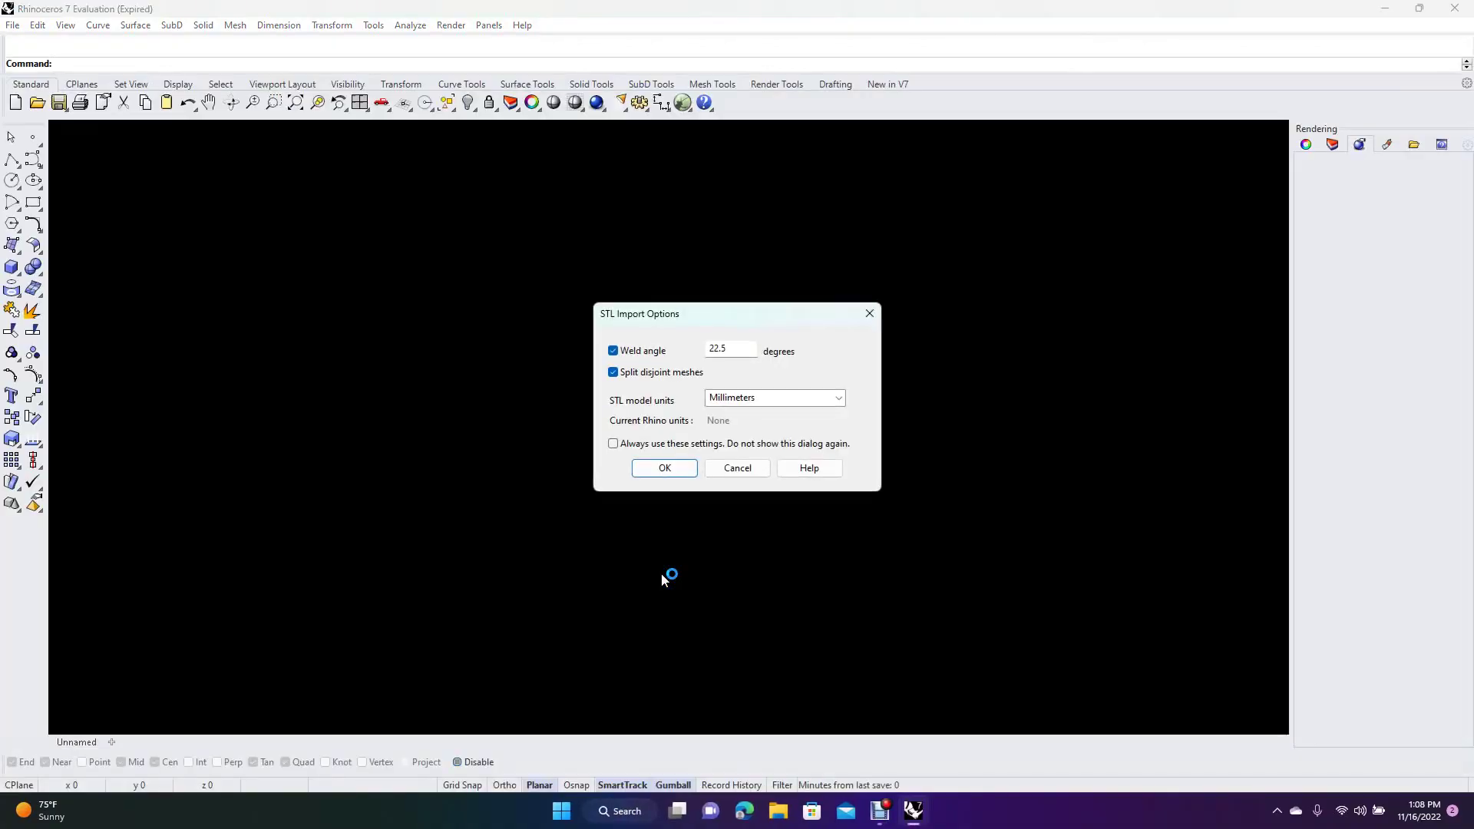
pyautogui.click(666, 467)
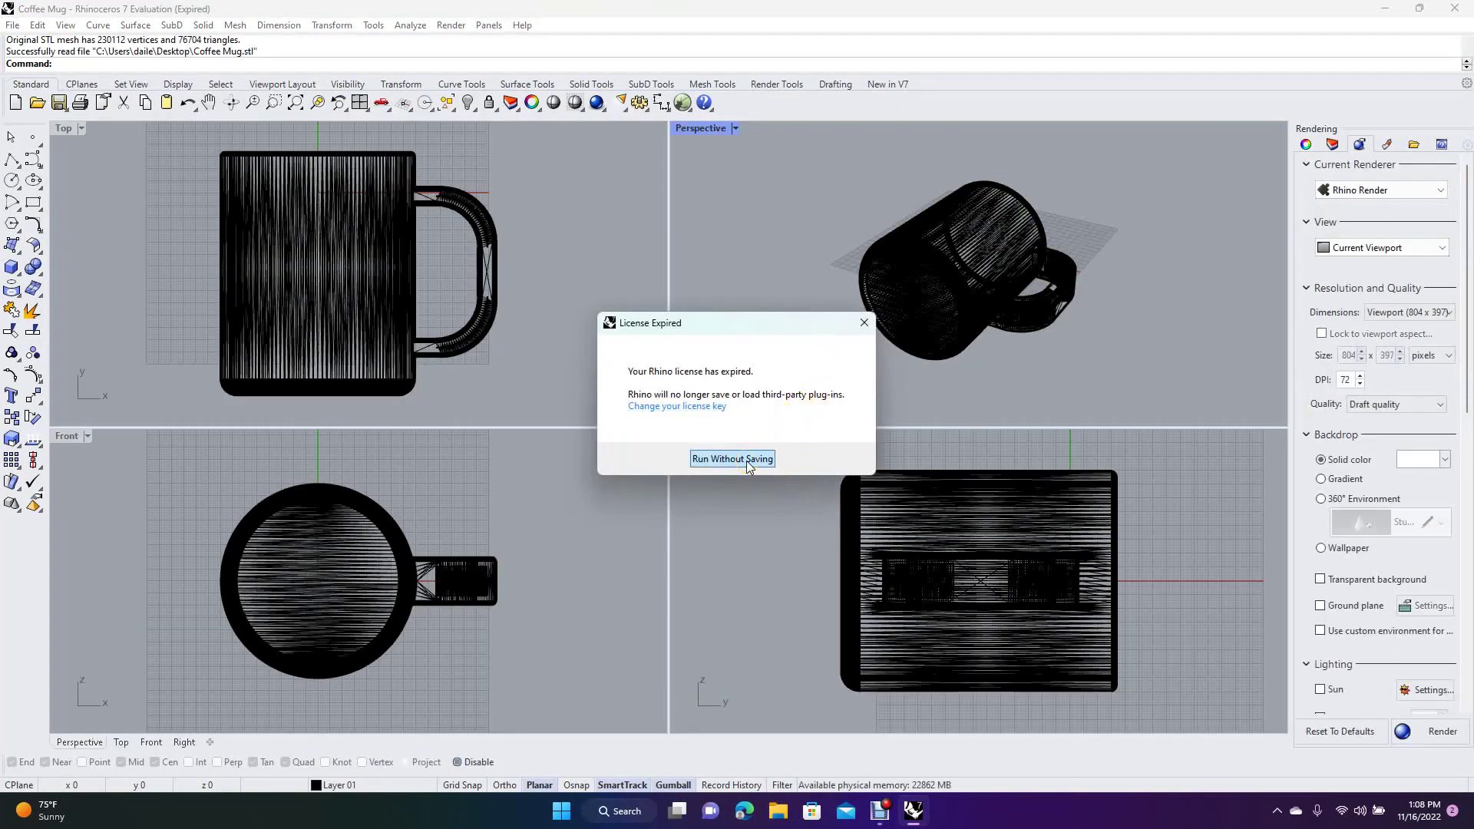
pyautogui.click(732, 459)
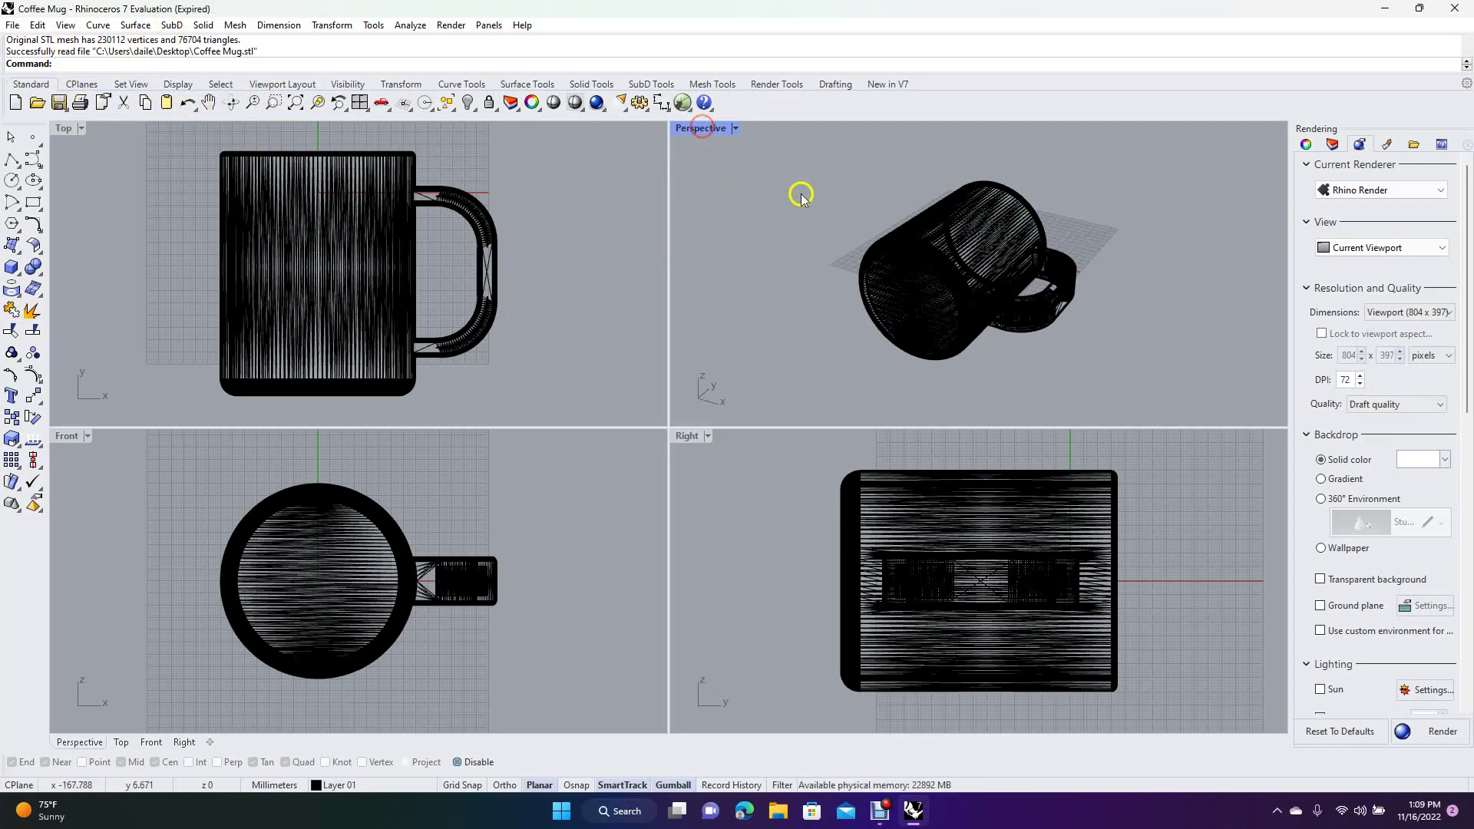
# Step: Orbit the Perspective view so the imported mug stands upright, and maximize that viewport
pyautogui.moveTo(799, 194); pyautogui.dragTo(877, 401, button='right')
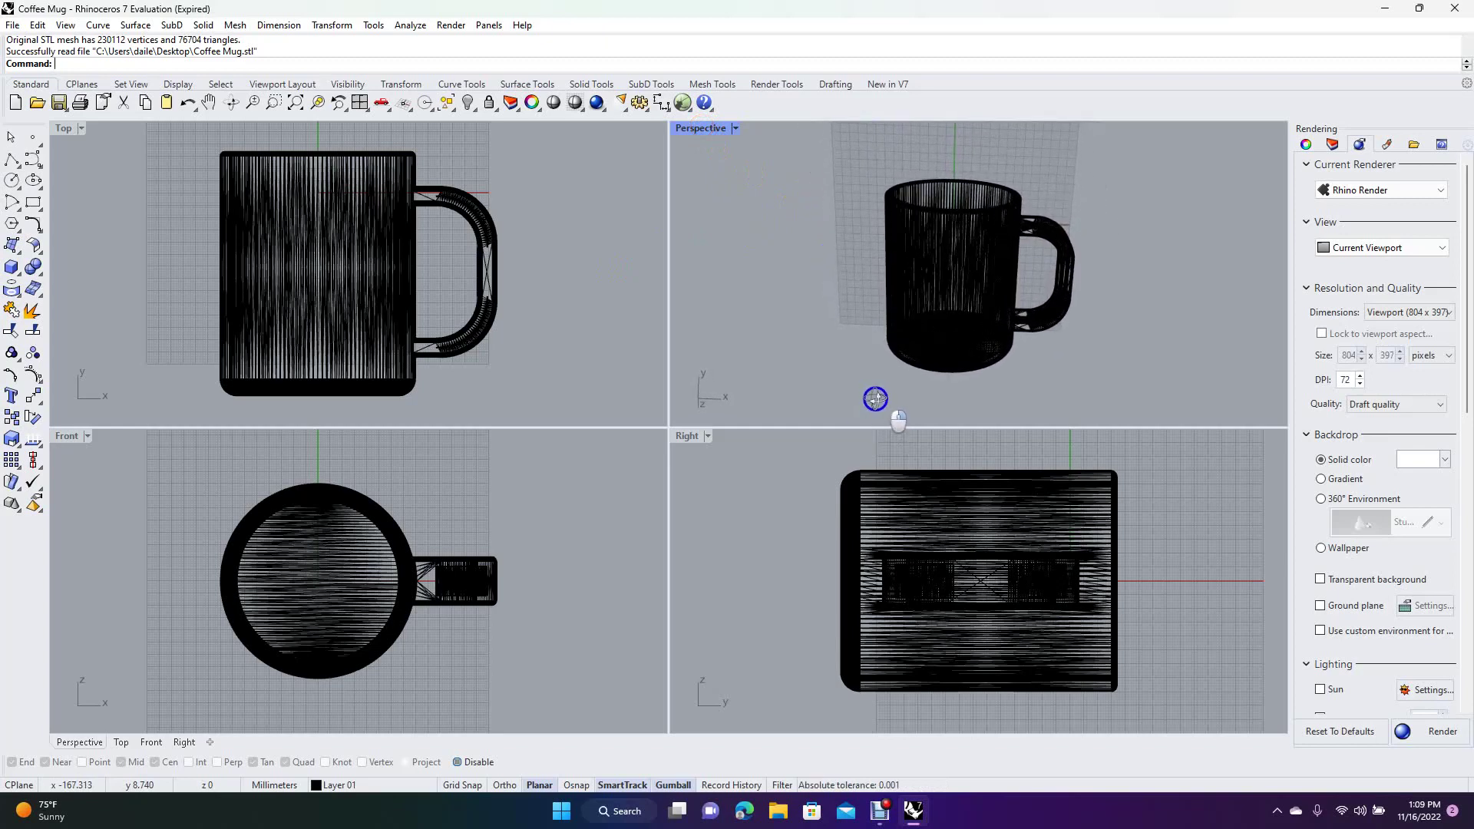
pyautogui.doubleClick(701, 129)
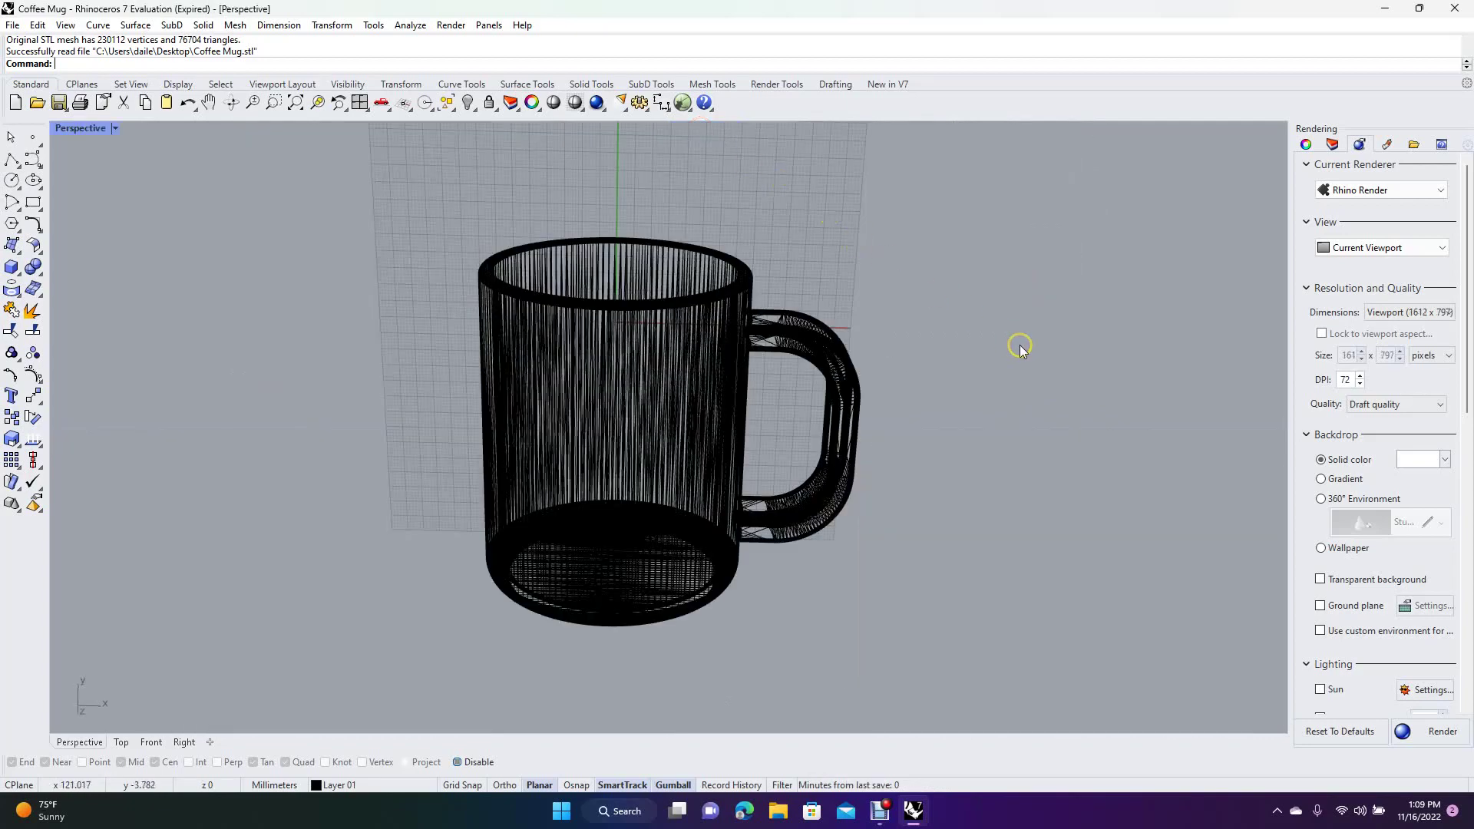
pyautogui.click(637, 375)
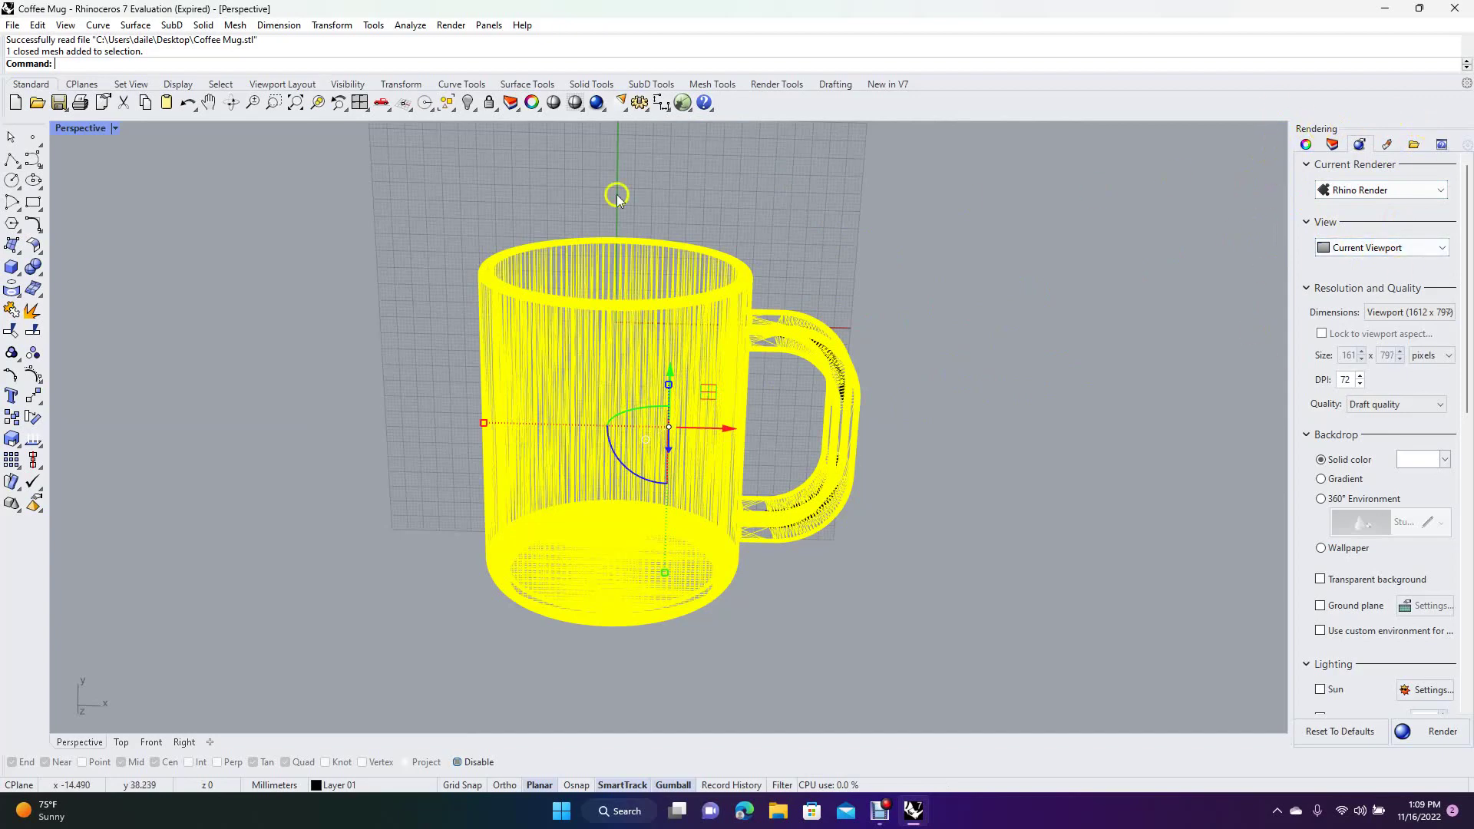
pyautogui.click(489, 25)
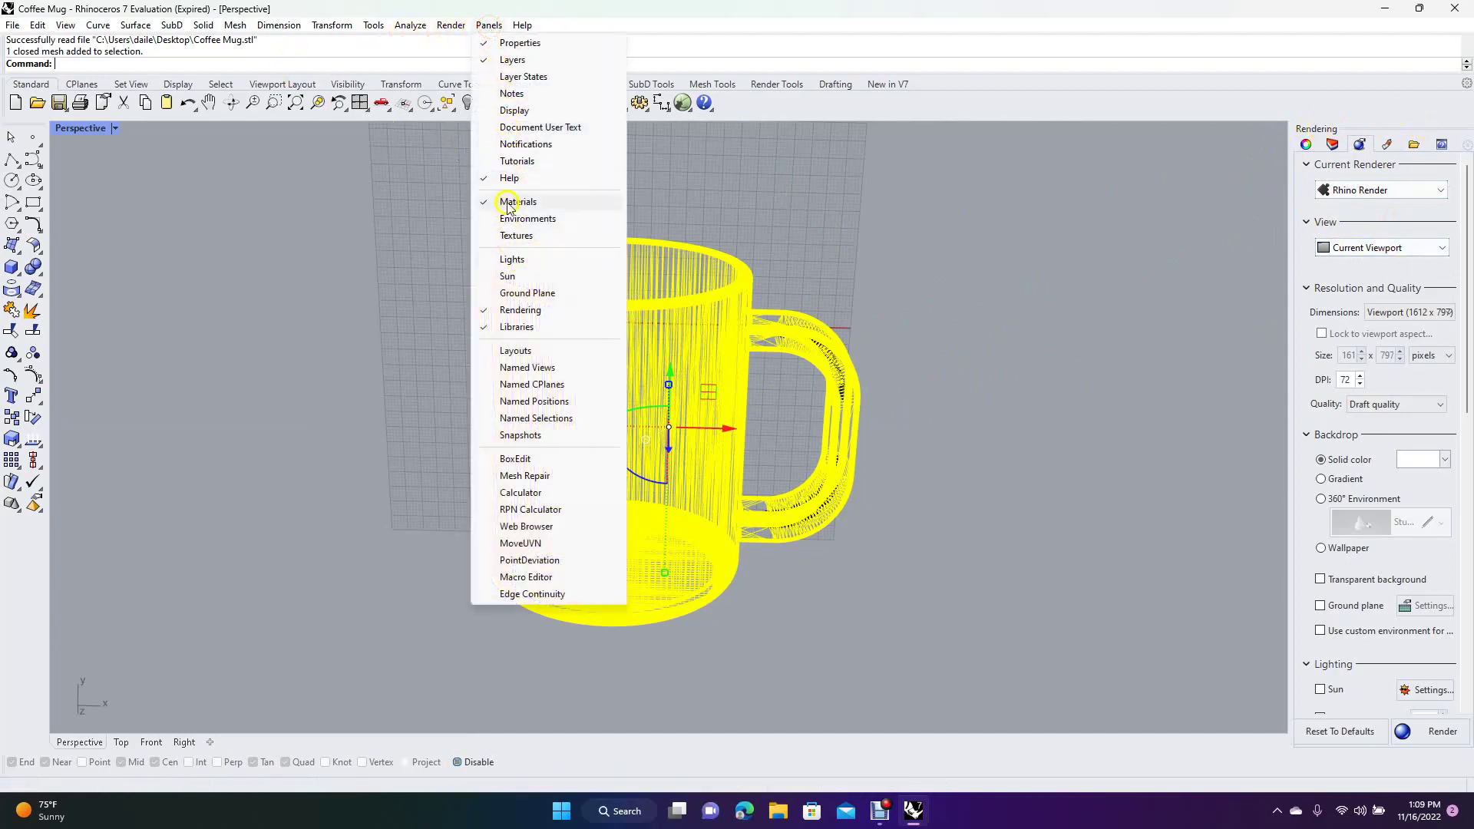
pyautogui.click(1027, 254)
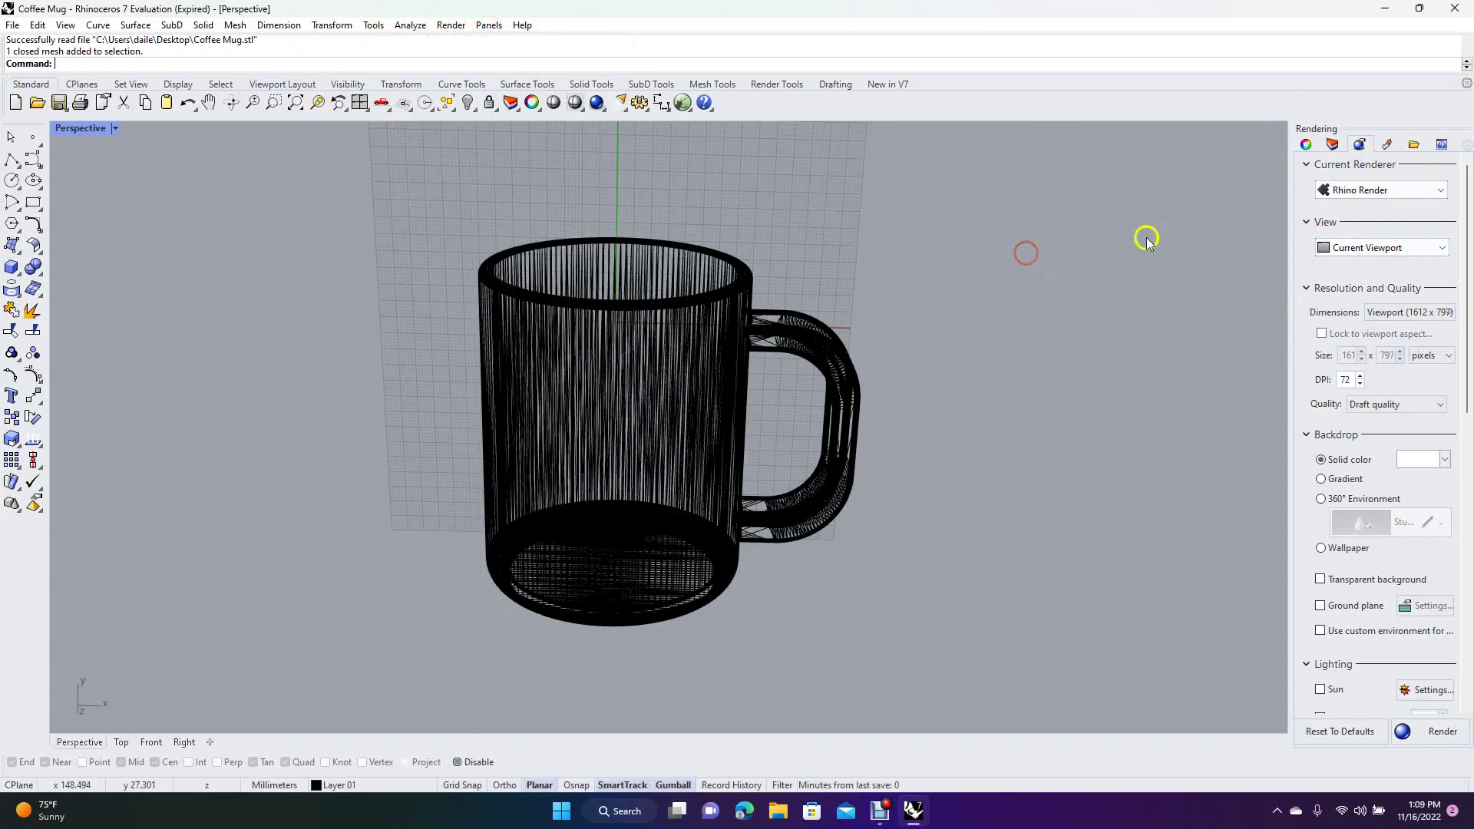
# Step: Import the Blue Glaze material from the Ceramics folder of the material library
pyautogui.click(1387, 145)
pyautogui.click(1307, 192)
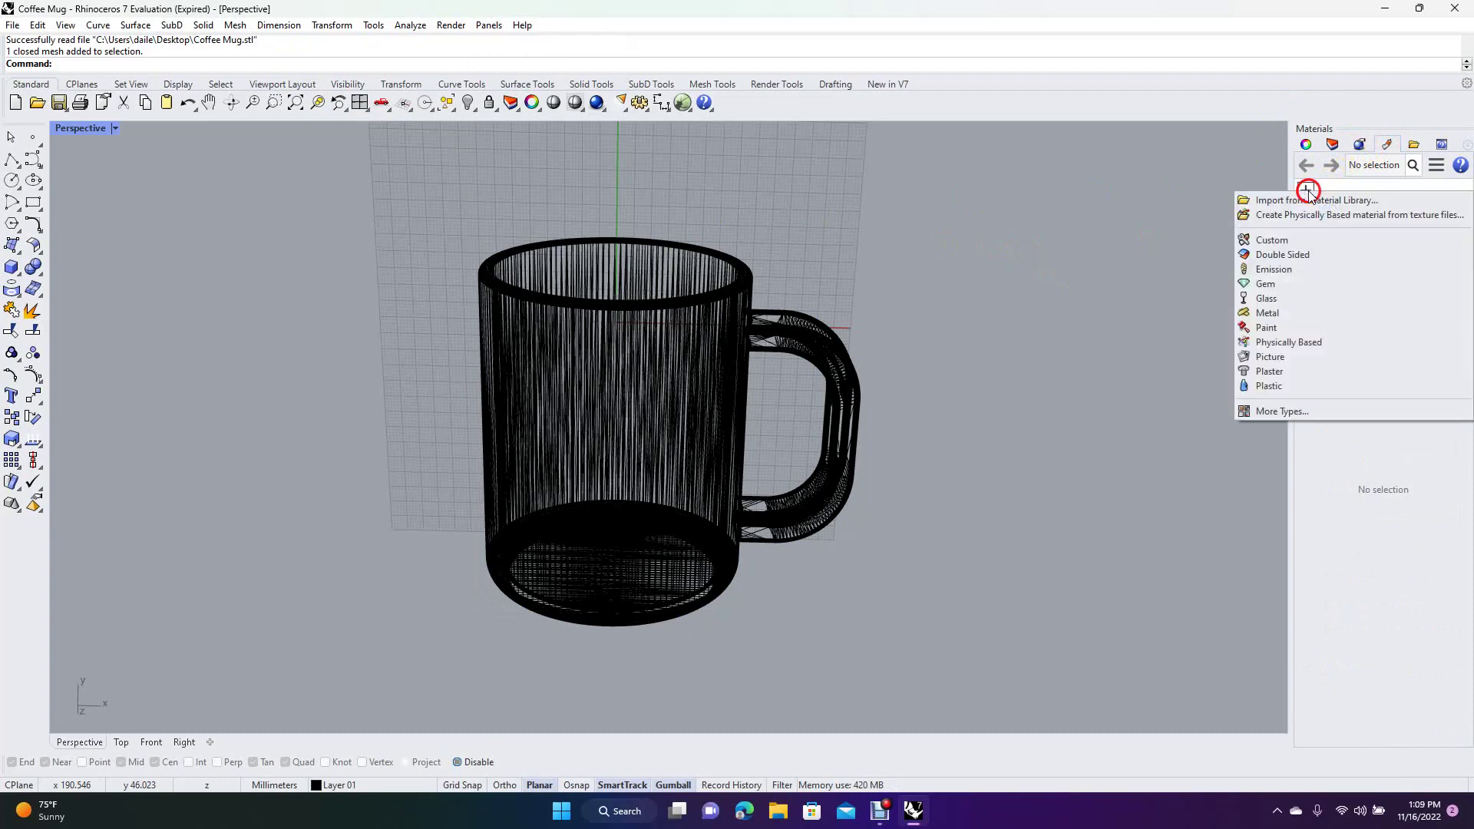
pyautogui.click(1278, 202)
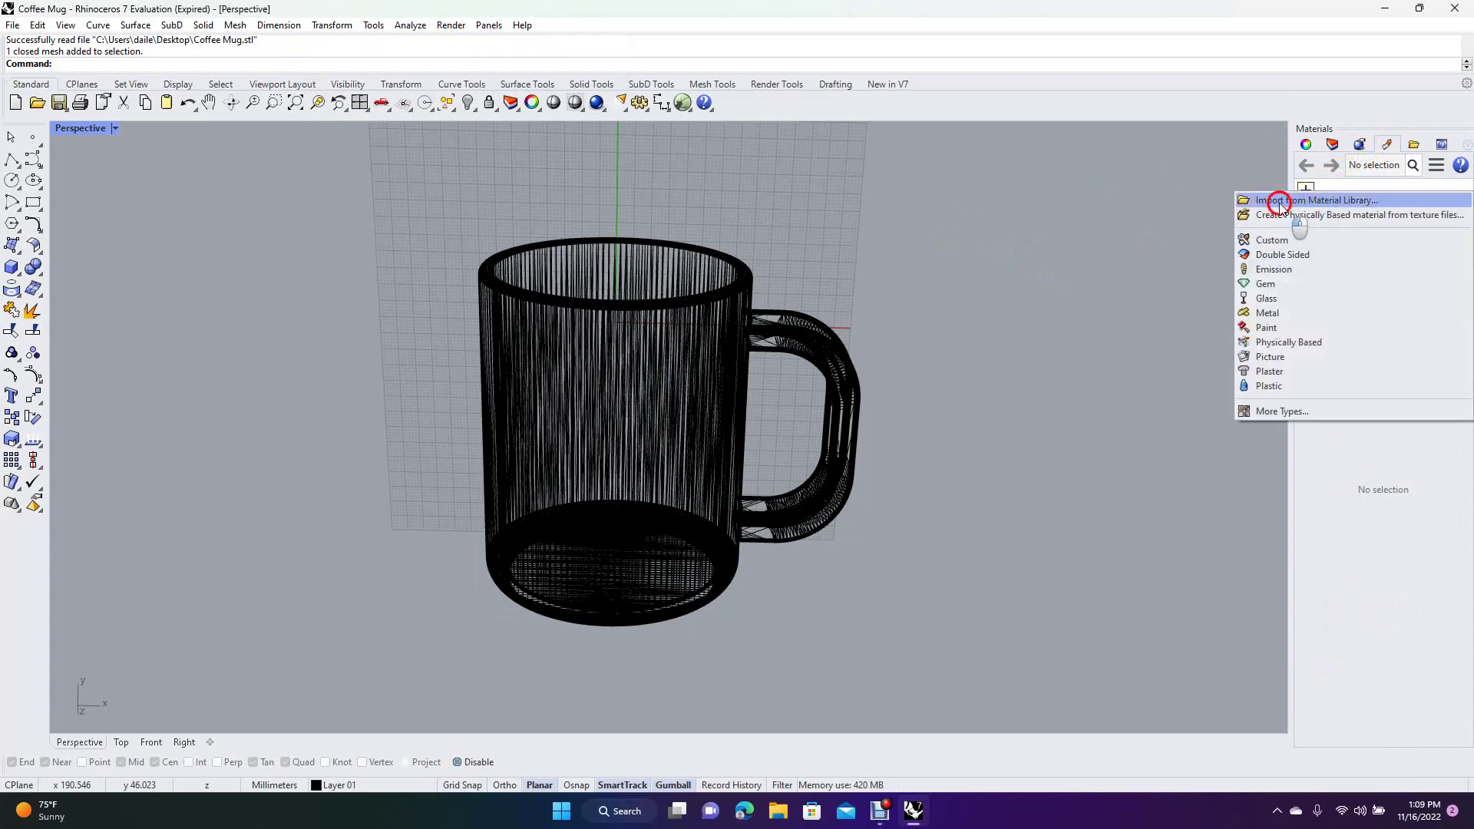
pyautogui.click(1278, 202)
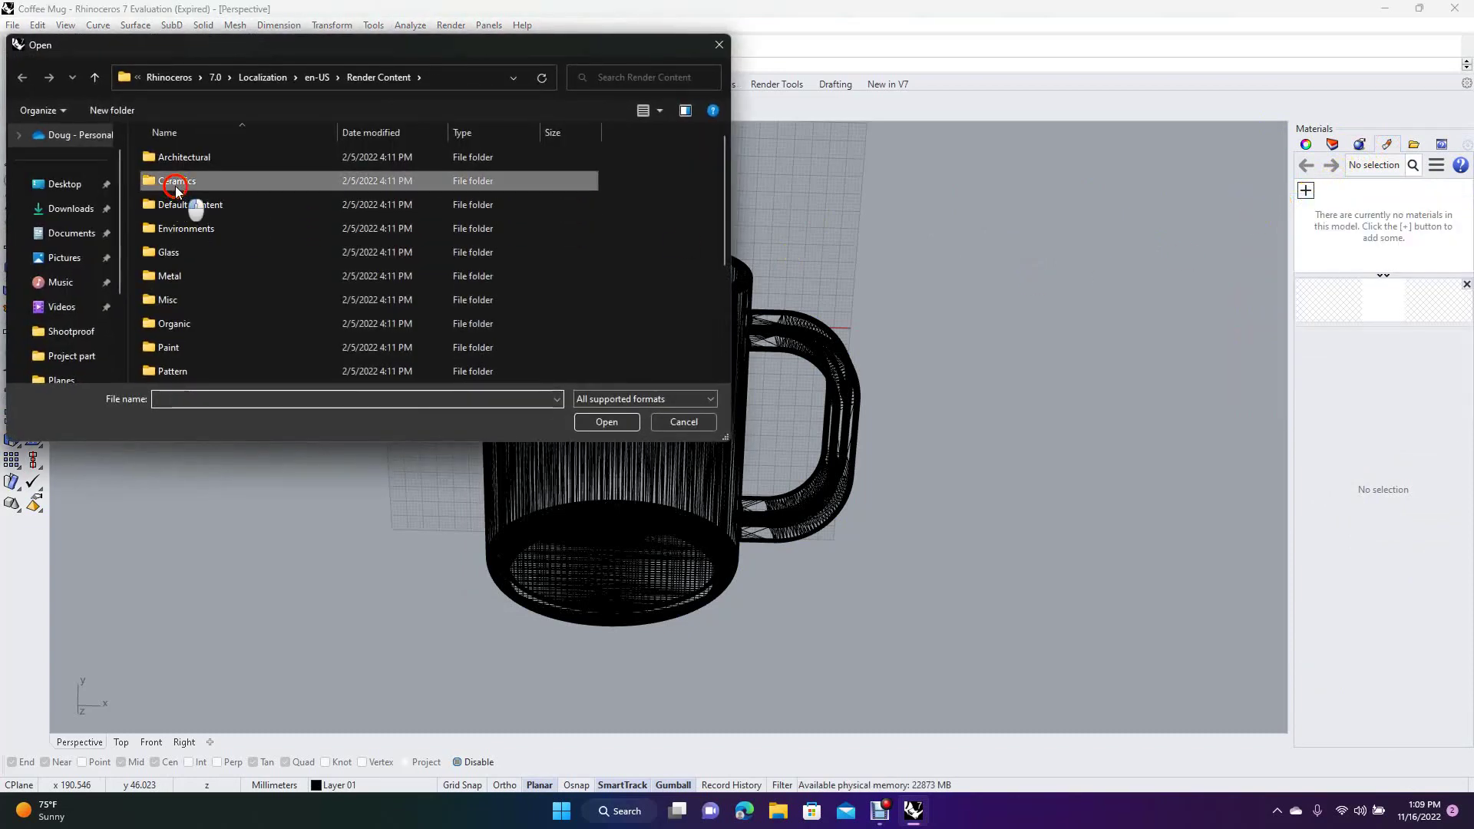
pyautogui.doubleClick(176, 182)
pyautogui.doubleClick(192, 158)
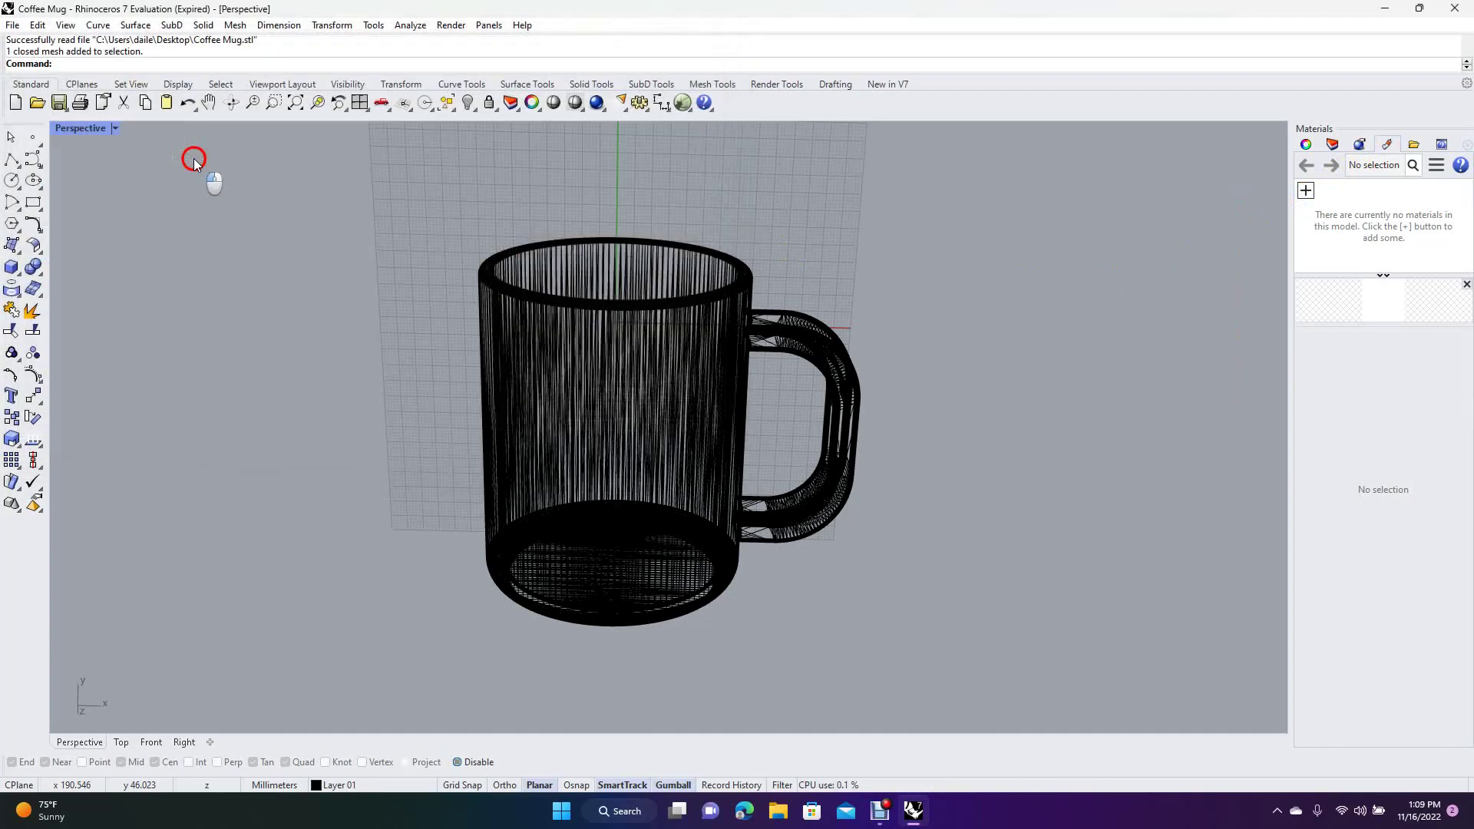
# Step: Assign the Blue Glaze material to the mug mesh
pyautogui.click(1345, 220)
pyautogui.moveTo(1344, 220); pyautogui.dragTo(644, 384)
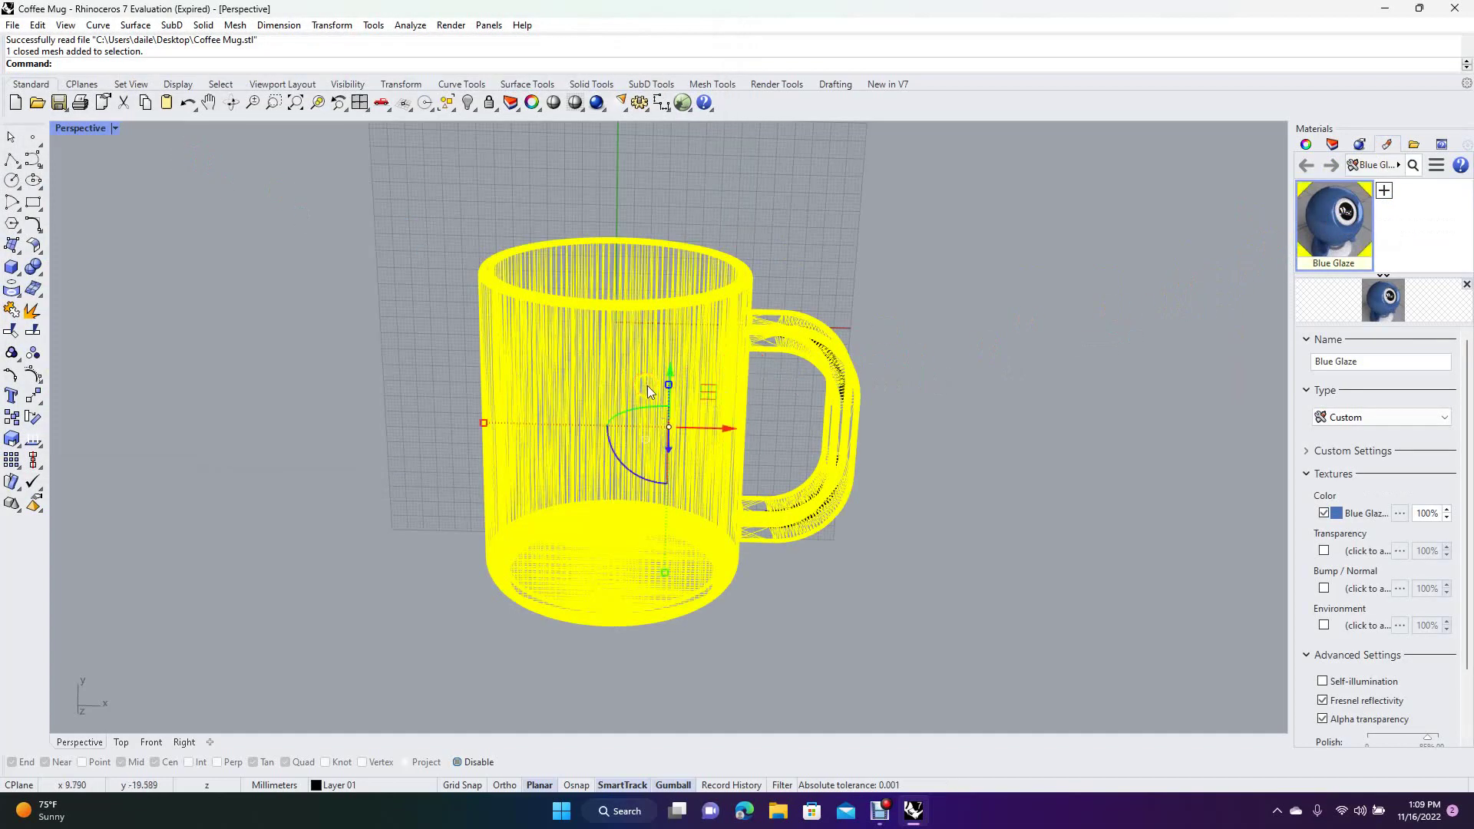
pyautogui.rightClick(1325, 229)
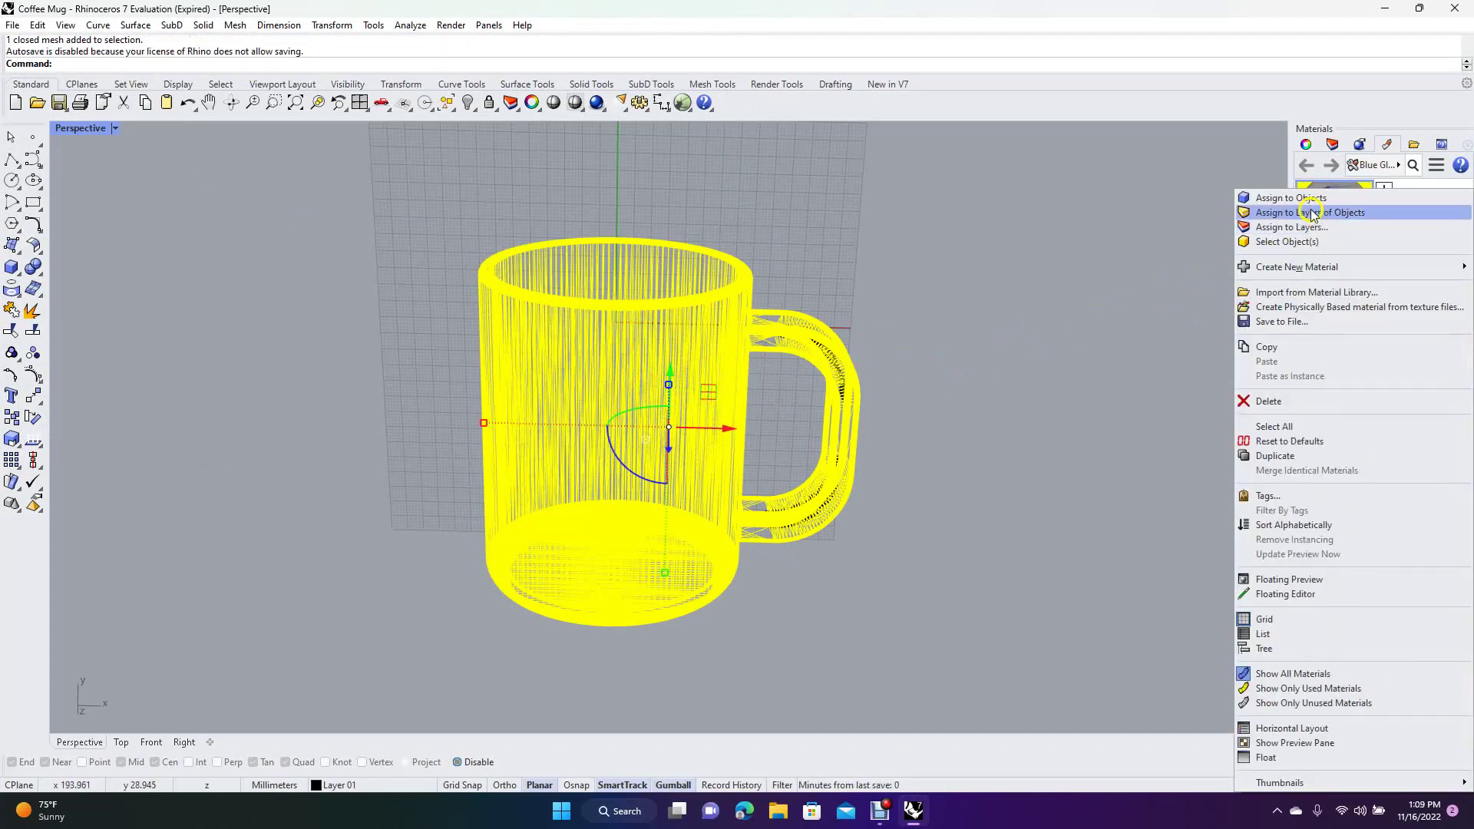
pyautogui.click(1304, 199)
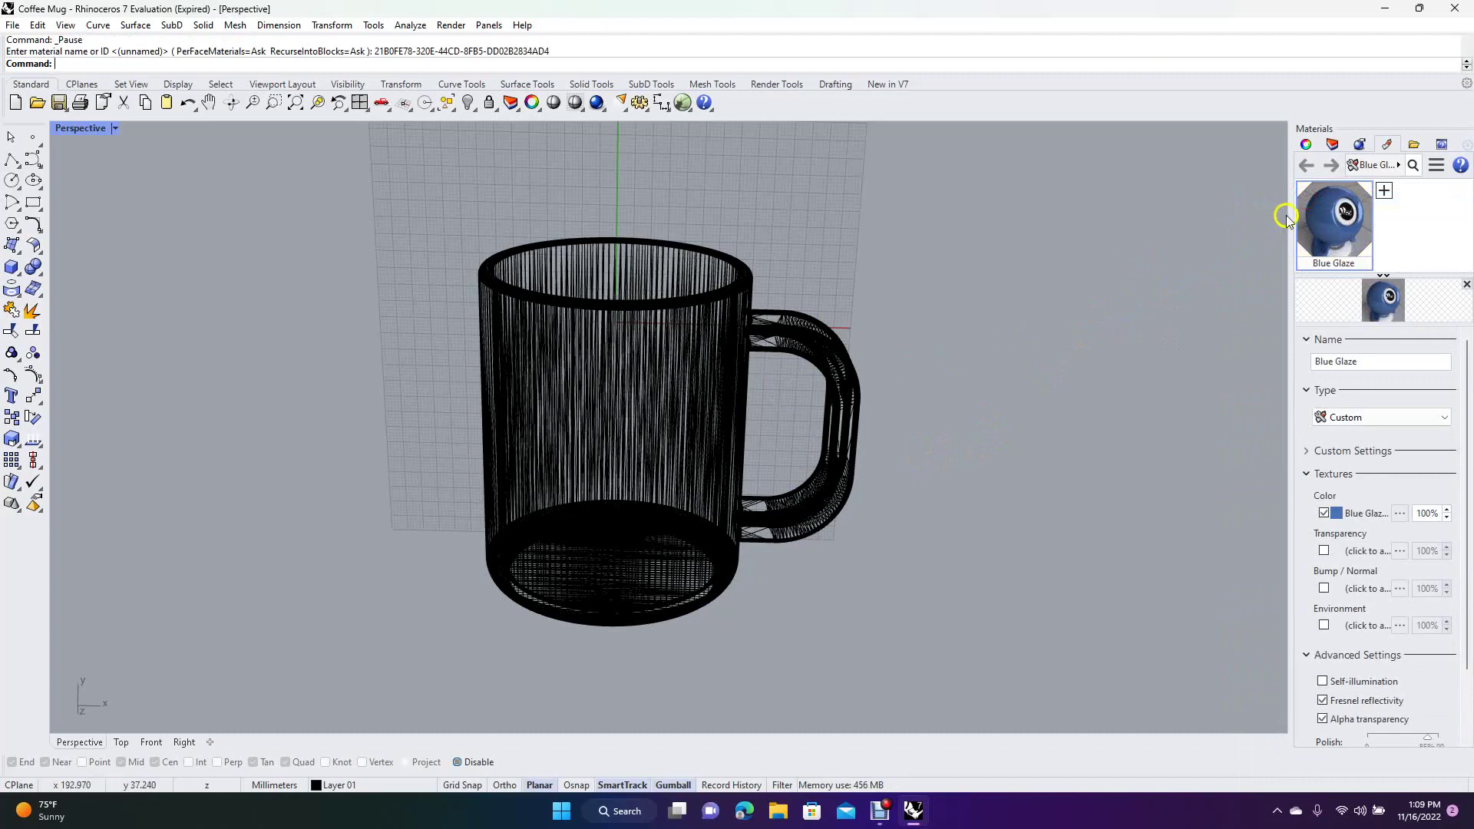
# Step: Set the render backdrop's solid color to Dark Gray
pyautogui.click(1359, 144)
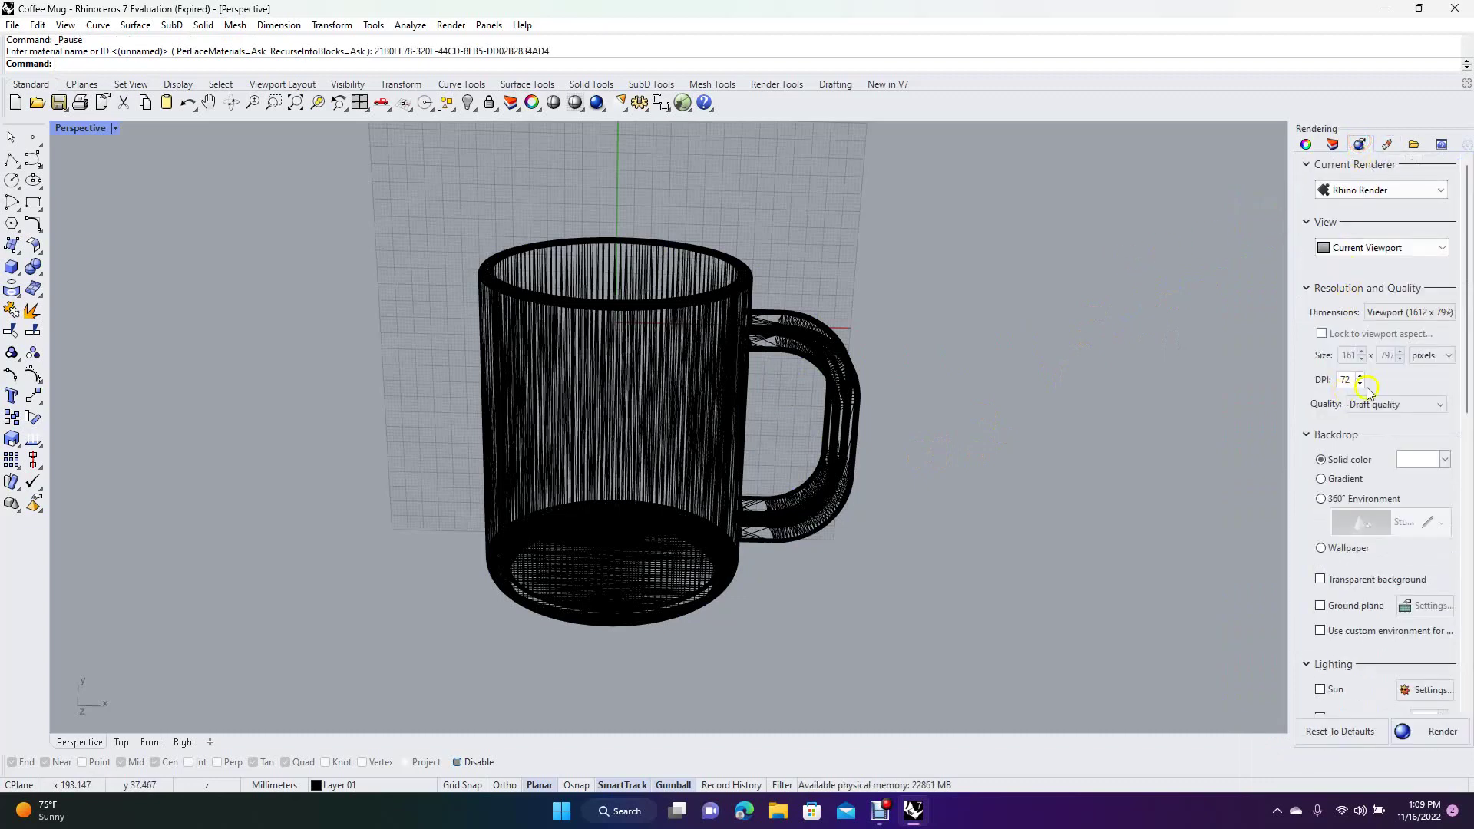
pyautogui.click(1421, 460)
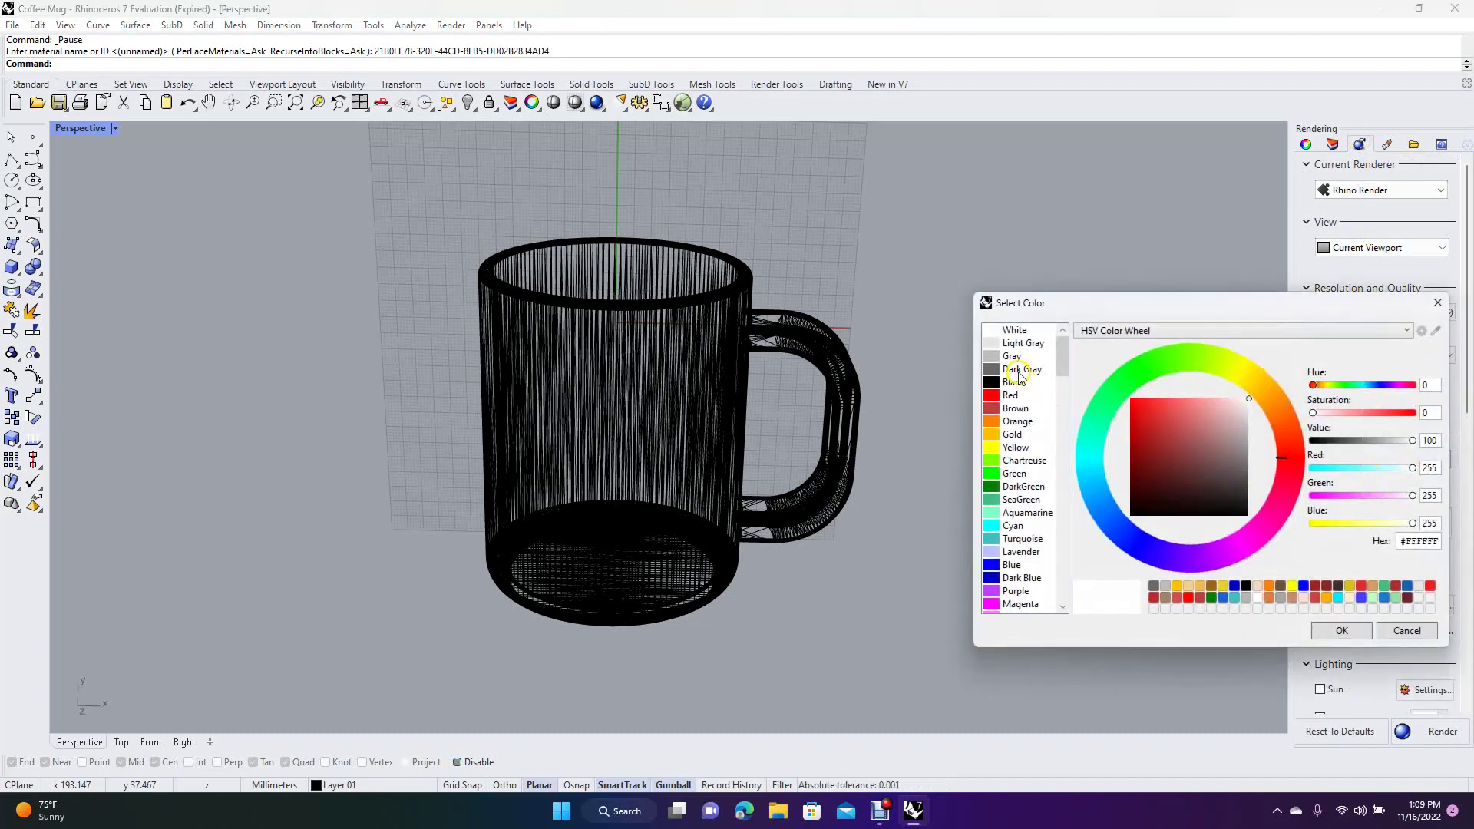
pyautogui.click(1019, 371)
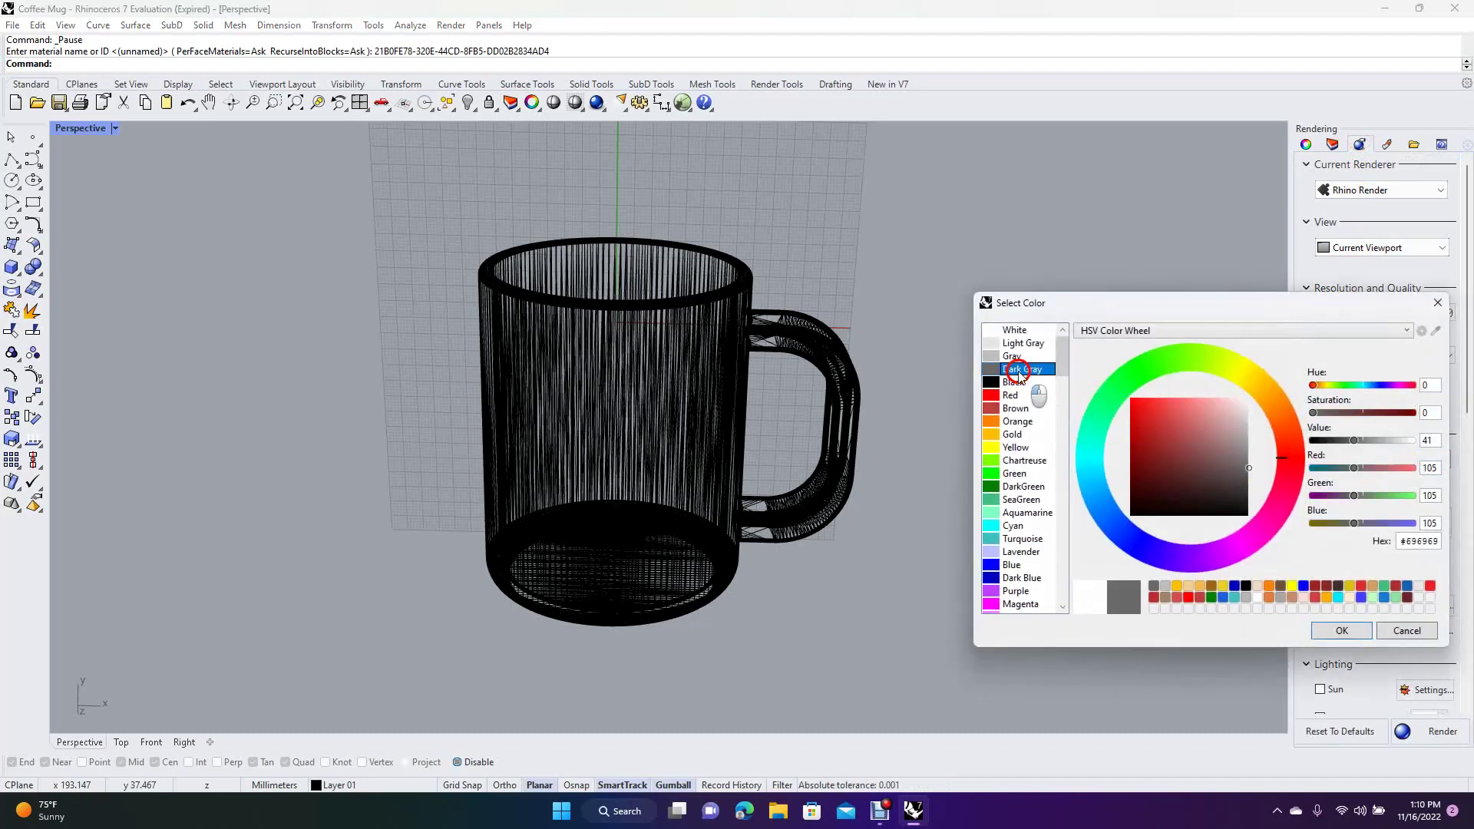
pyautogui.click(1341, 630)
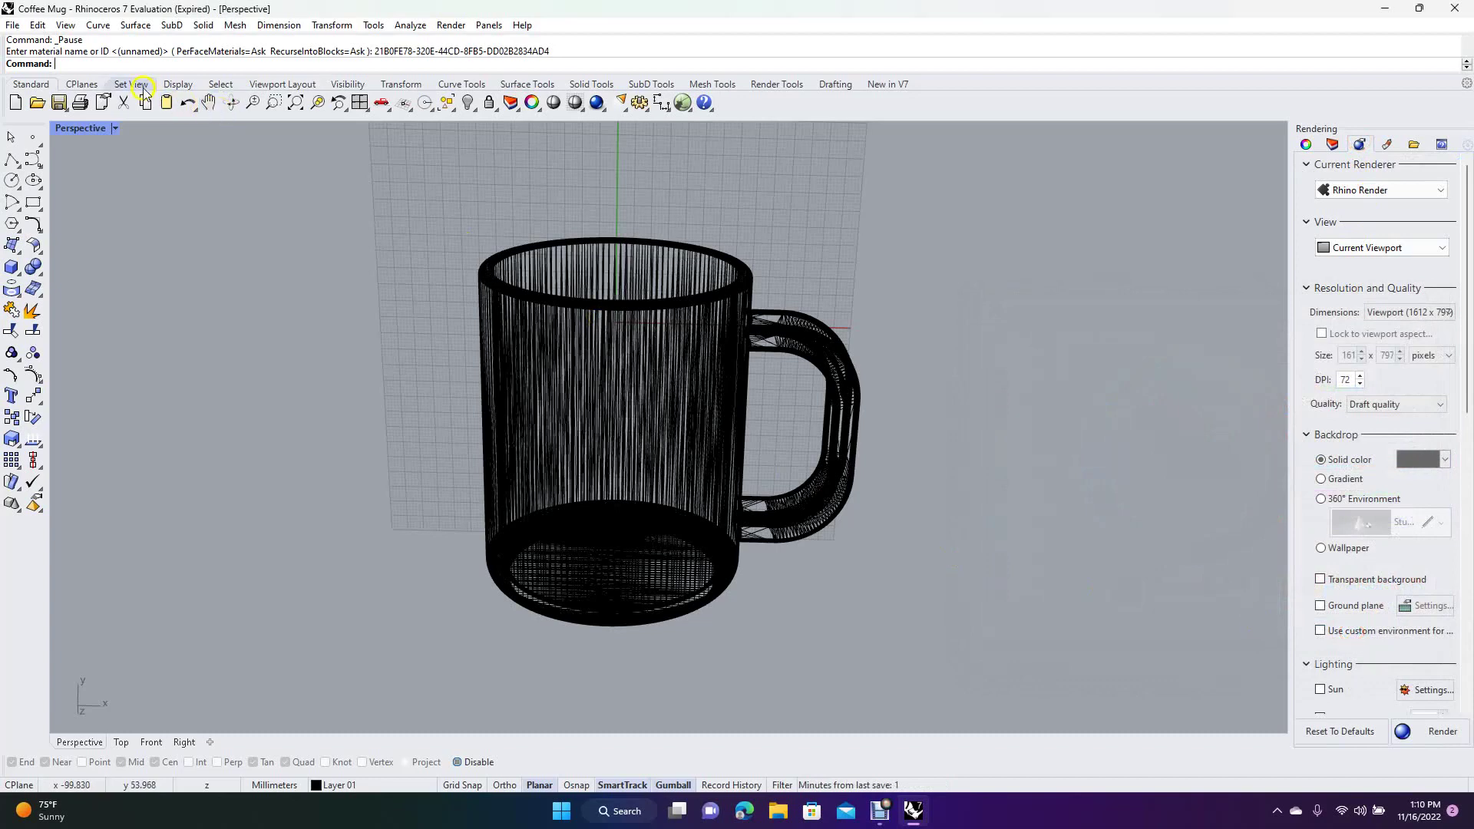
# Step: Preview the mug in Raytraced display mode, and switch the Perspective viewport to Rendered mode
pyautogui.click(65, 25)
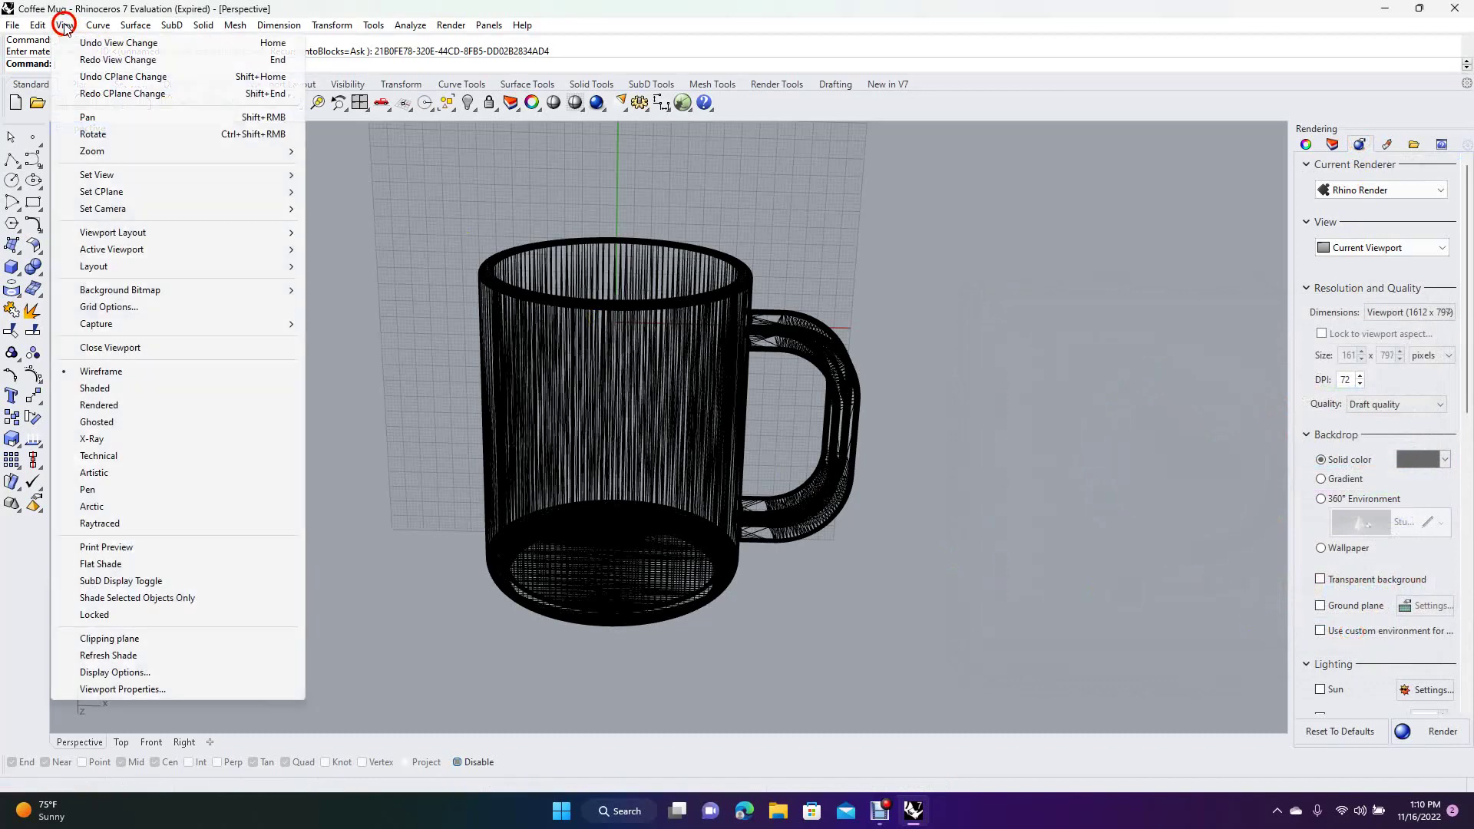
pyautogui.click(128, 522)
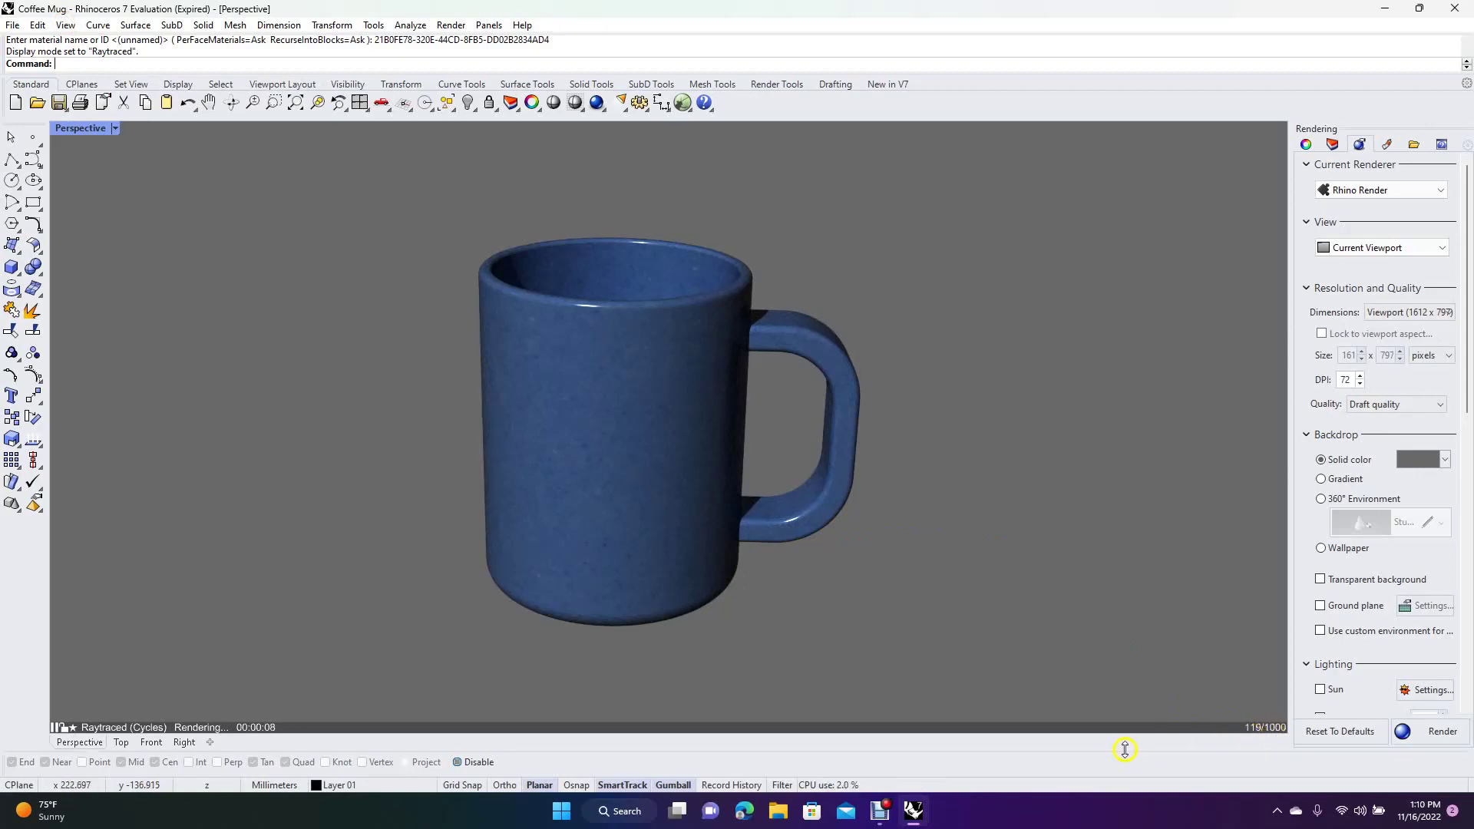
pyautogui.click(64, 26)
pyautogui.moveTo(110, 254)
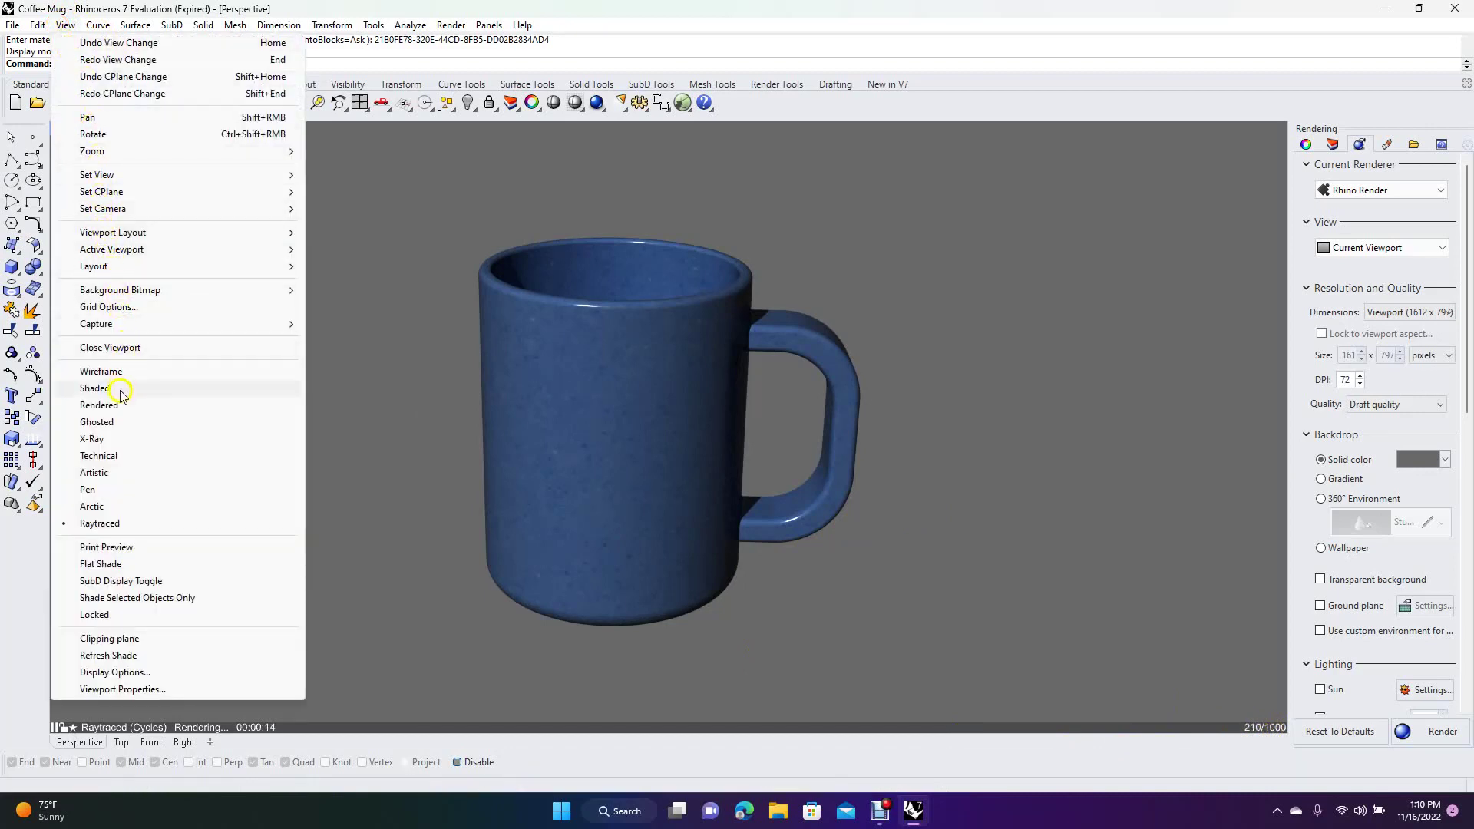
pyautogui.click(99, 404)
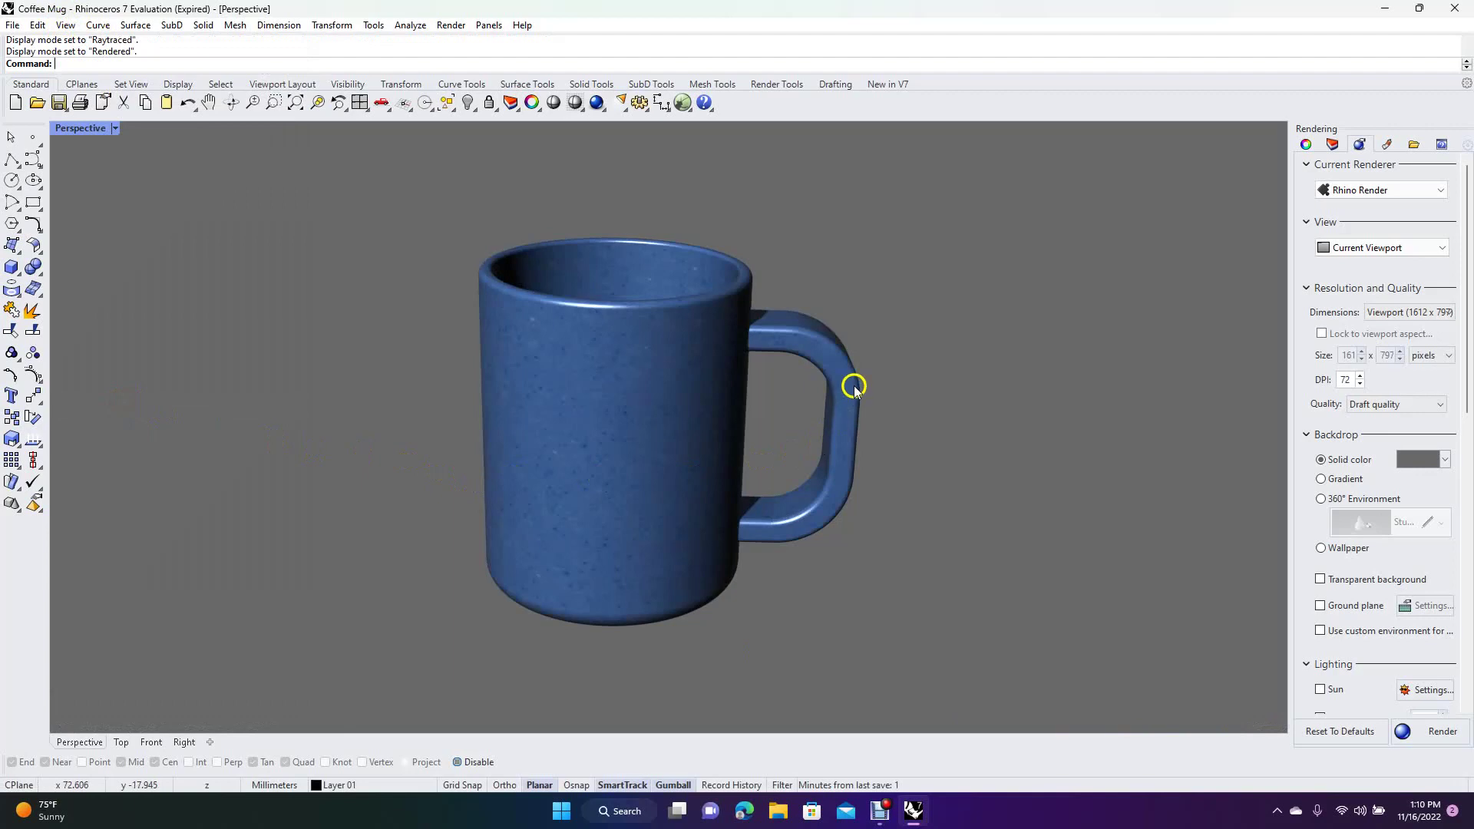
pyautogui.moveTo(950, 308)
pyautogui.mouseDown(button='right')
pyautogui.moveTo(882, 497)
pyautogui.moveTo(767, 439)
pyautogui.moveTo(1122, 335)
pyautogui.moveTo(1086, 411)
pyautogui.moveTo(908, 454)
pyautogui.moveTo(957, 339)
pyautogui.moveTo(967, 361)
pyautogui.moveTo(950, 406)
pyautogui.moveTo(931, 329)
pyautogui.moveTo(950, 315)
pyautogui.mouseUp(button='right')
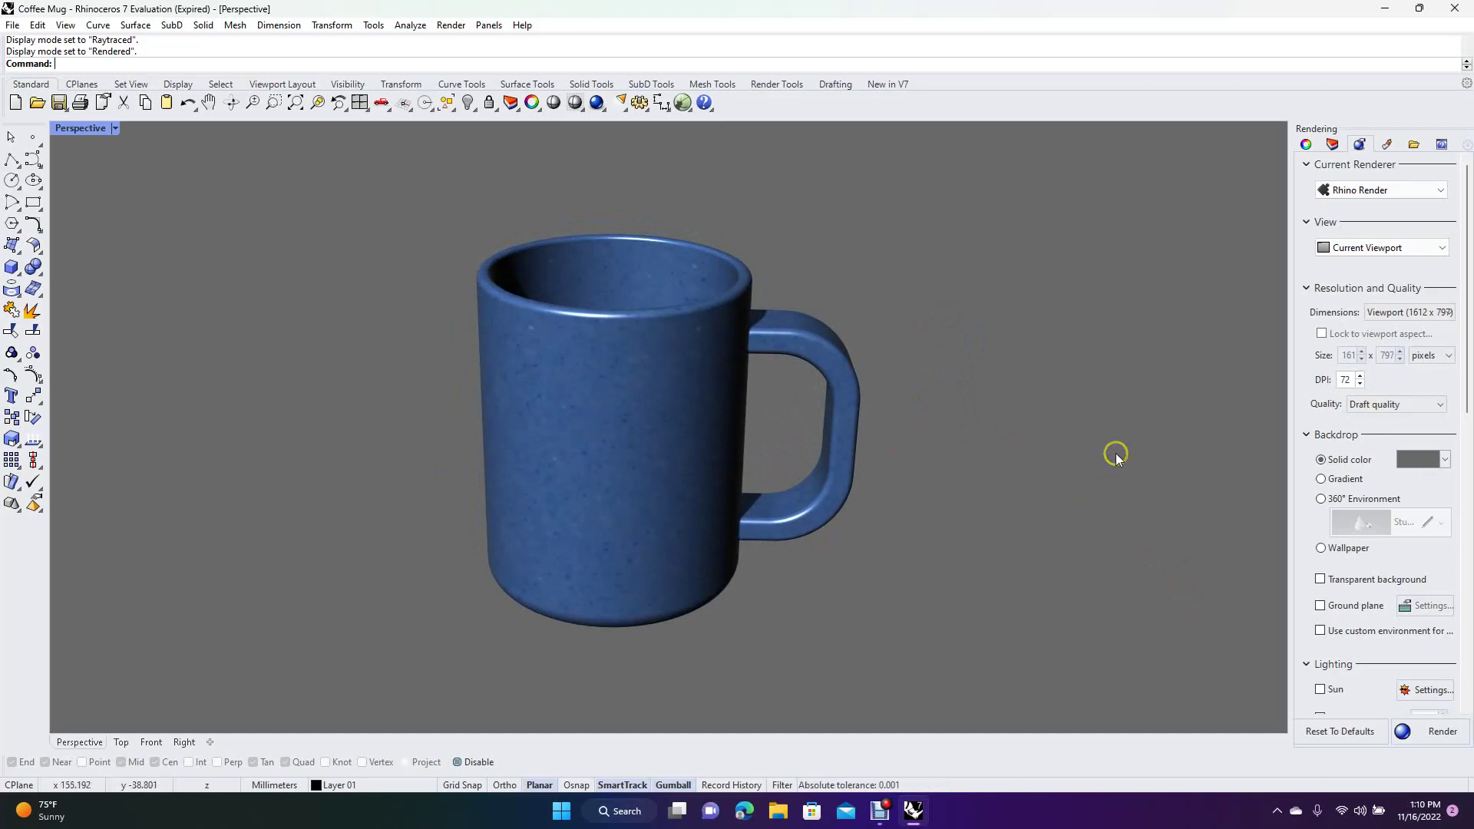
# Step: Import the Crackle material from the Ceramics library folder and apply it to the mug
pyautogui.click(1384, 145)
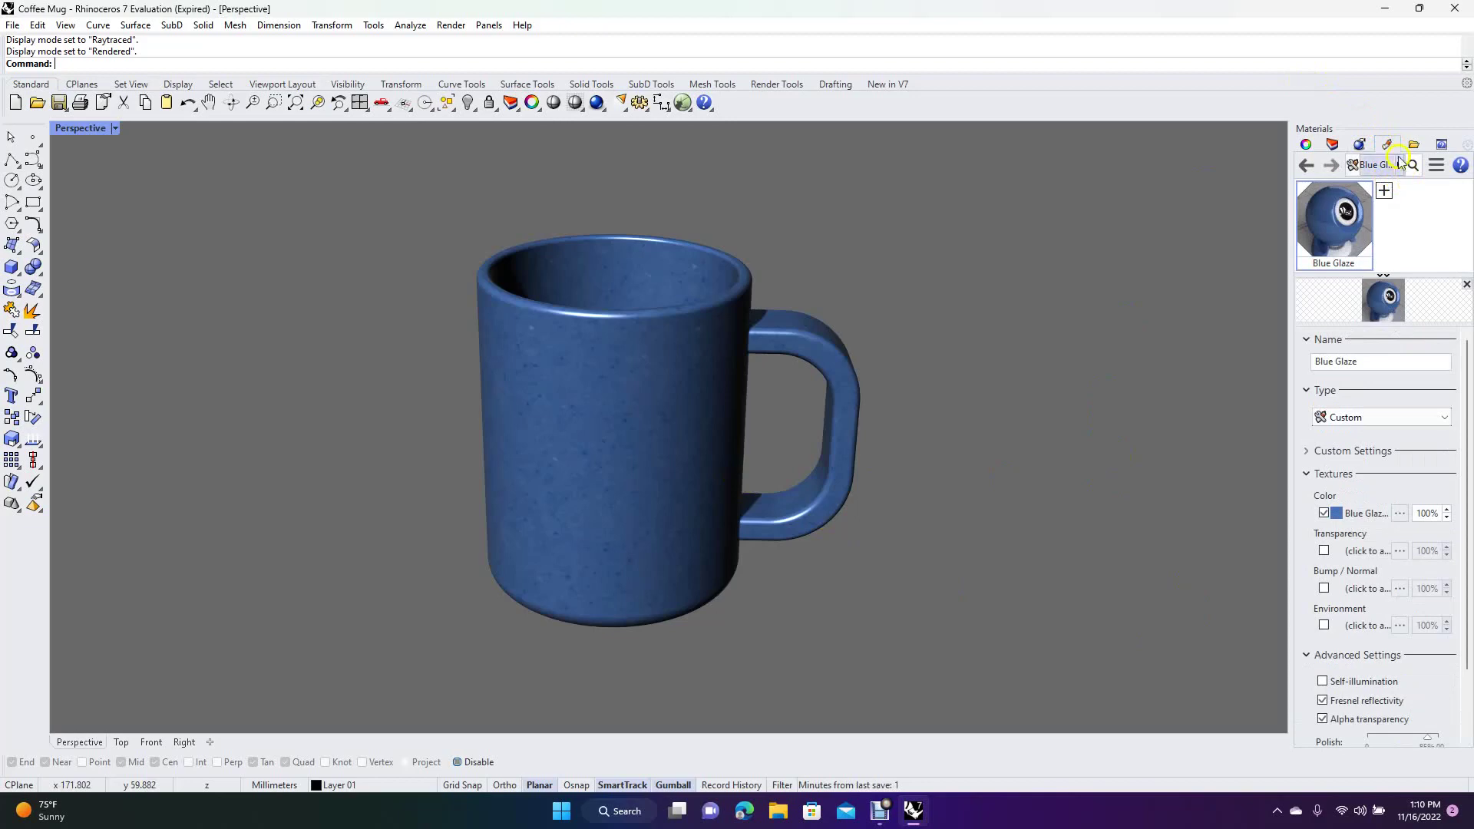
pyautogui.click(1384, 191)
pyautogui.click(1265, 196)
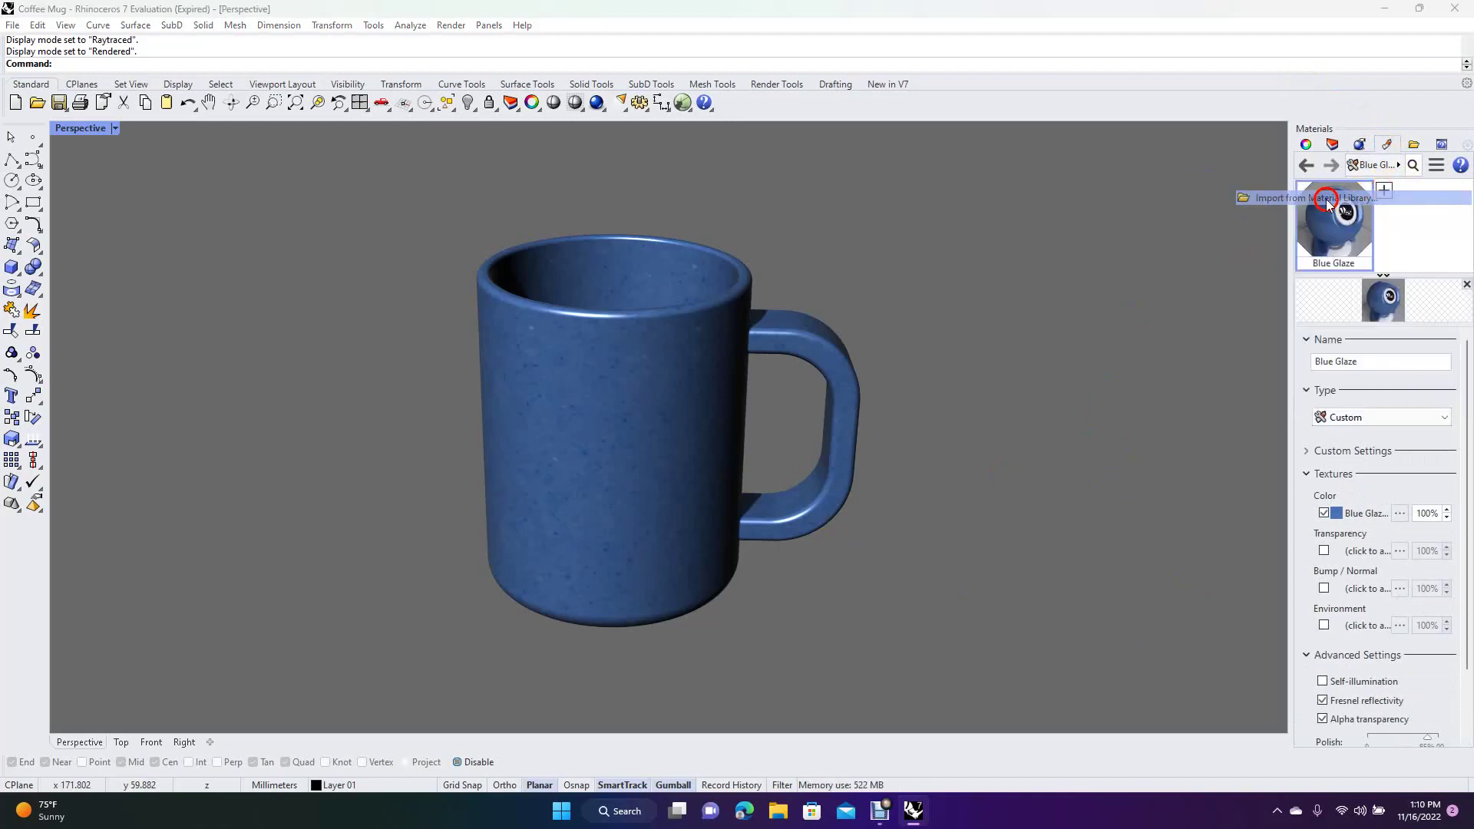
pyautogui.doubleClick(188, 181)
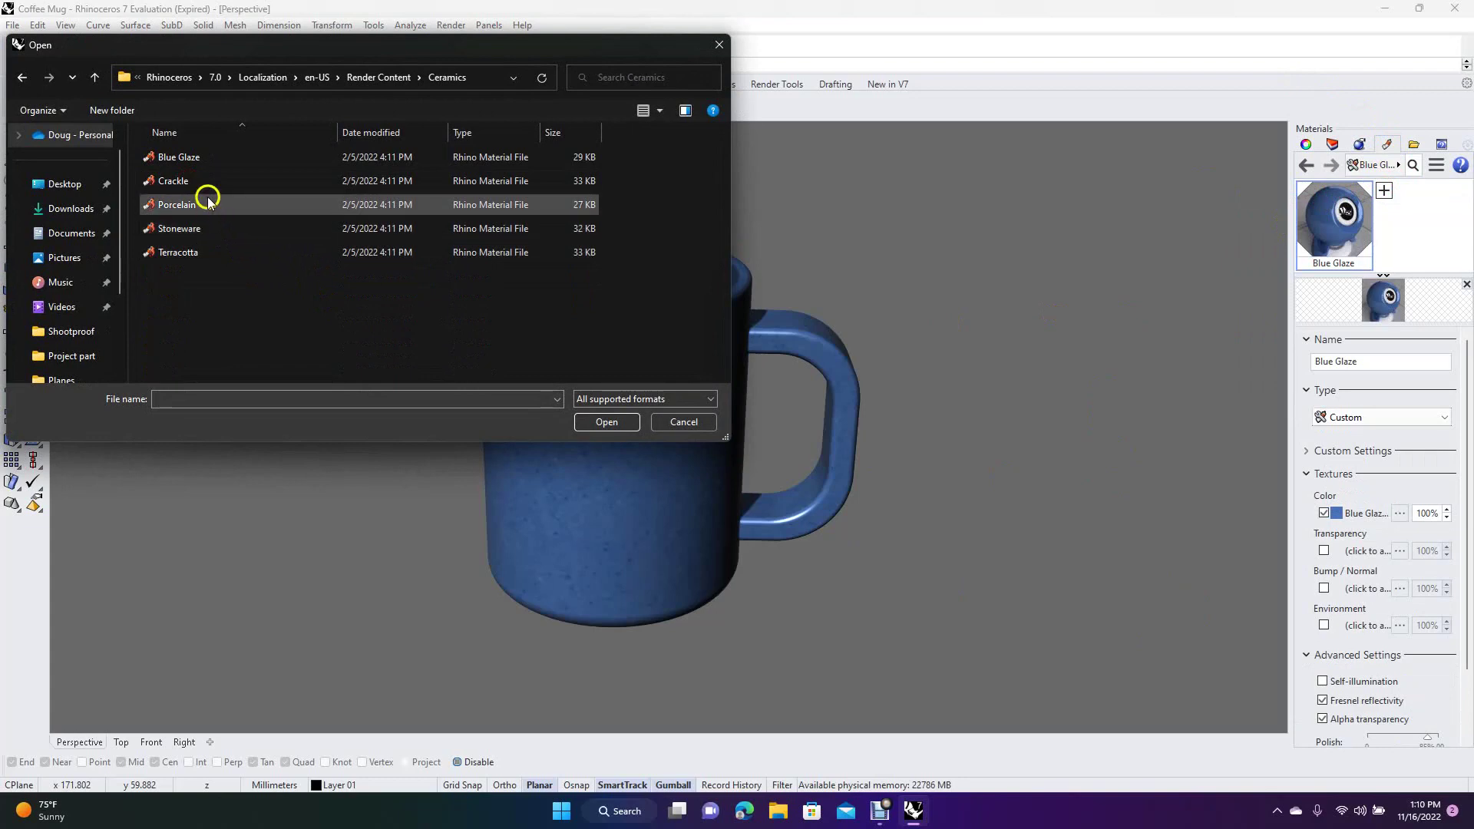
pyautogui.doubleClick(201, 184)
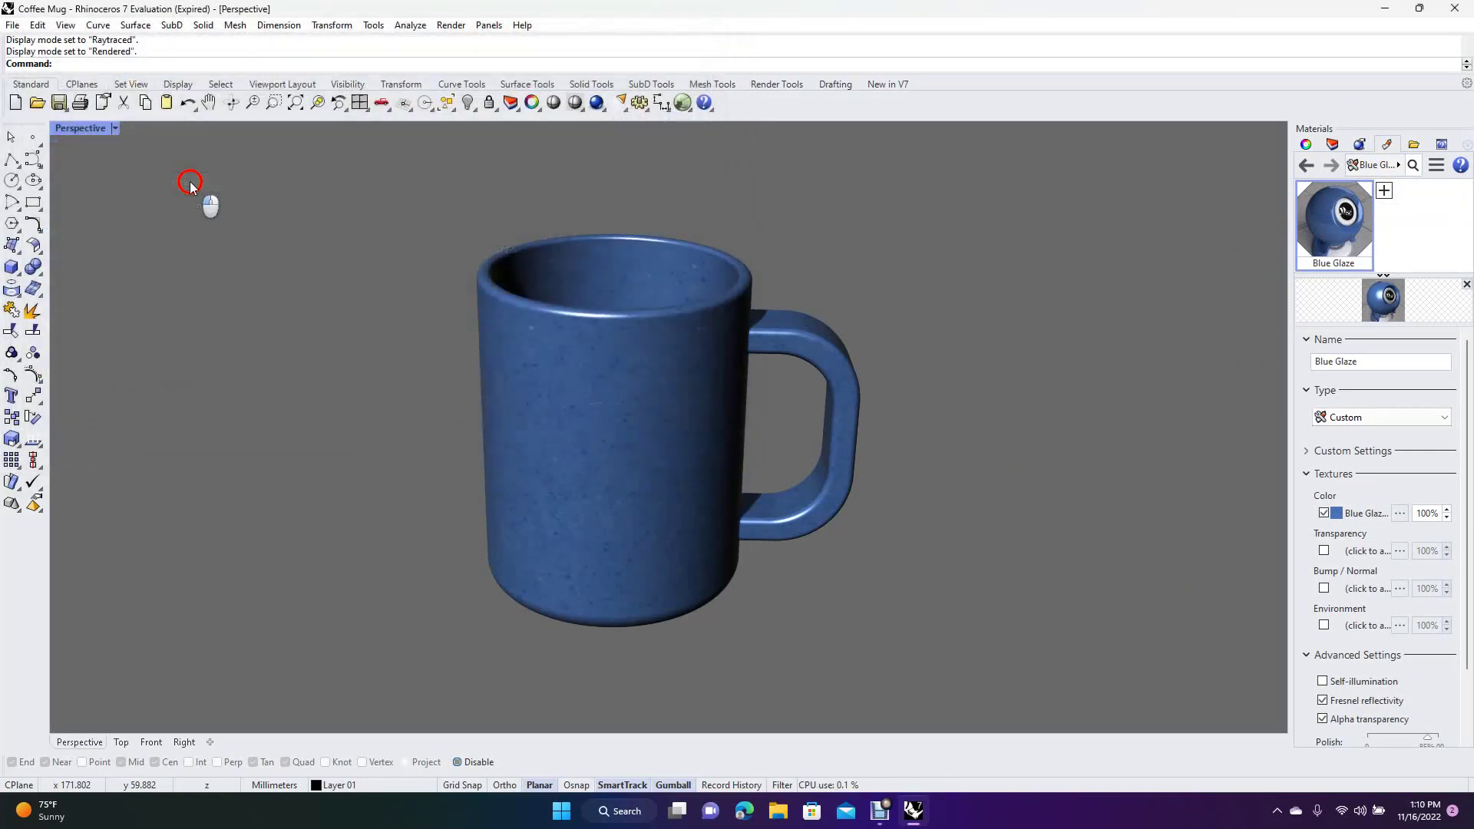
pyautogui.moveTo(1411, 220); pyautogui.dragTo(716, 396)
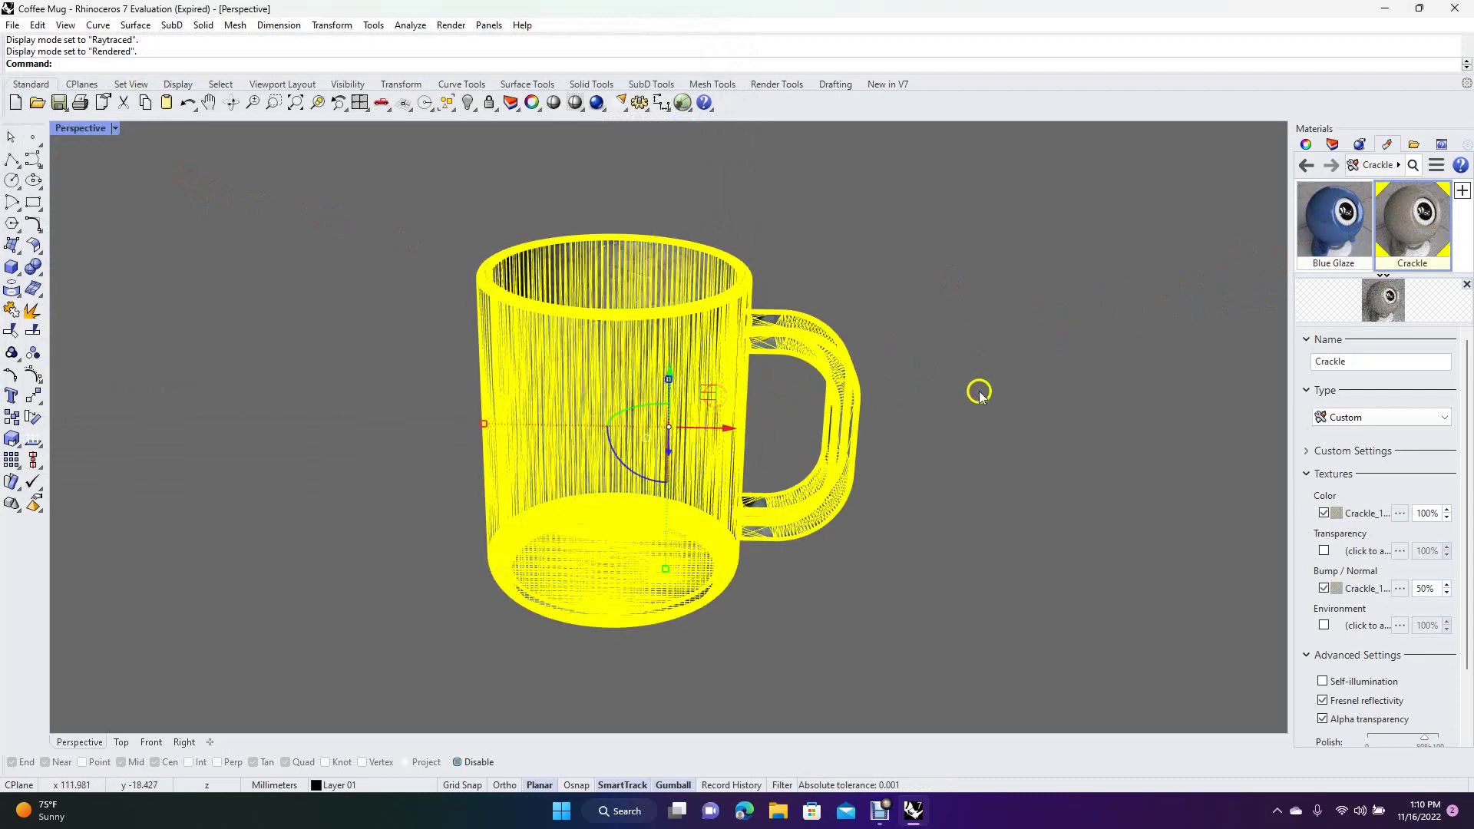
pyautogui.click(1025, 389)
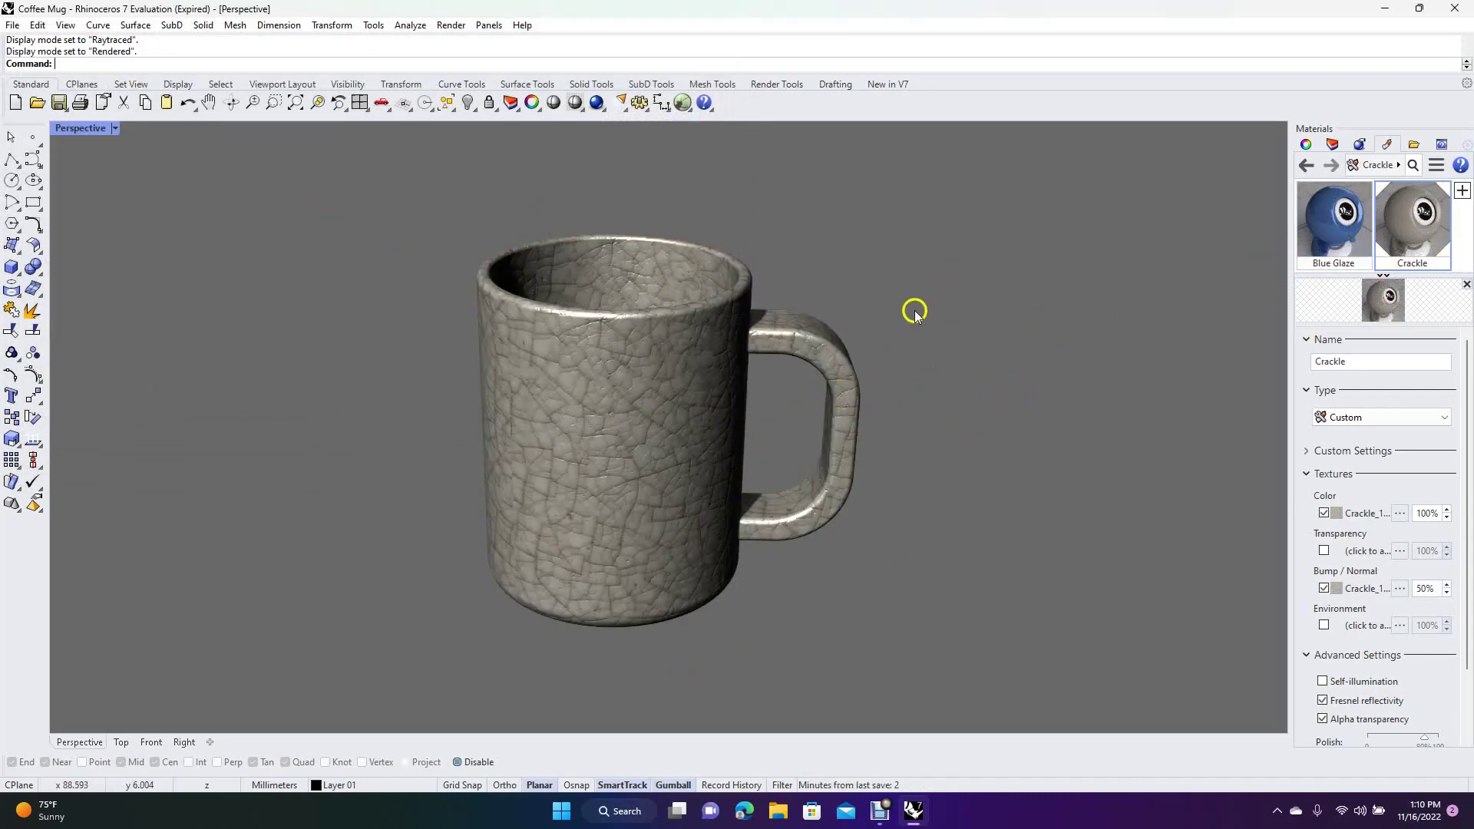
# Step: Import the Stoneware material from the Ceramics library folder and apply it to the mug
pyautogui.click(1464, 193)
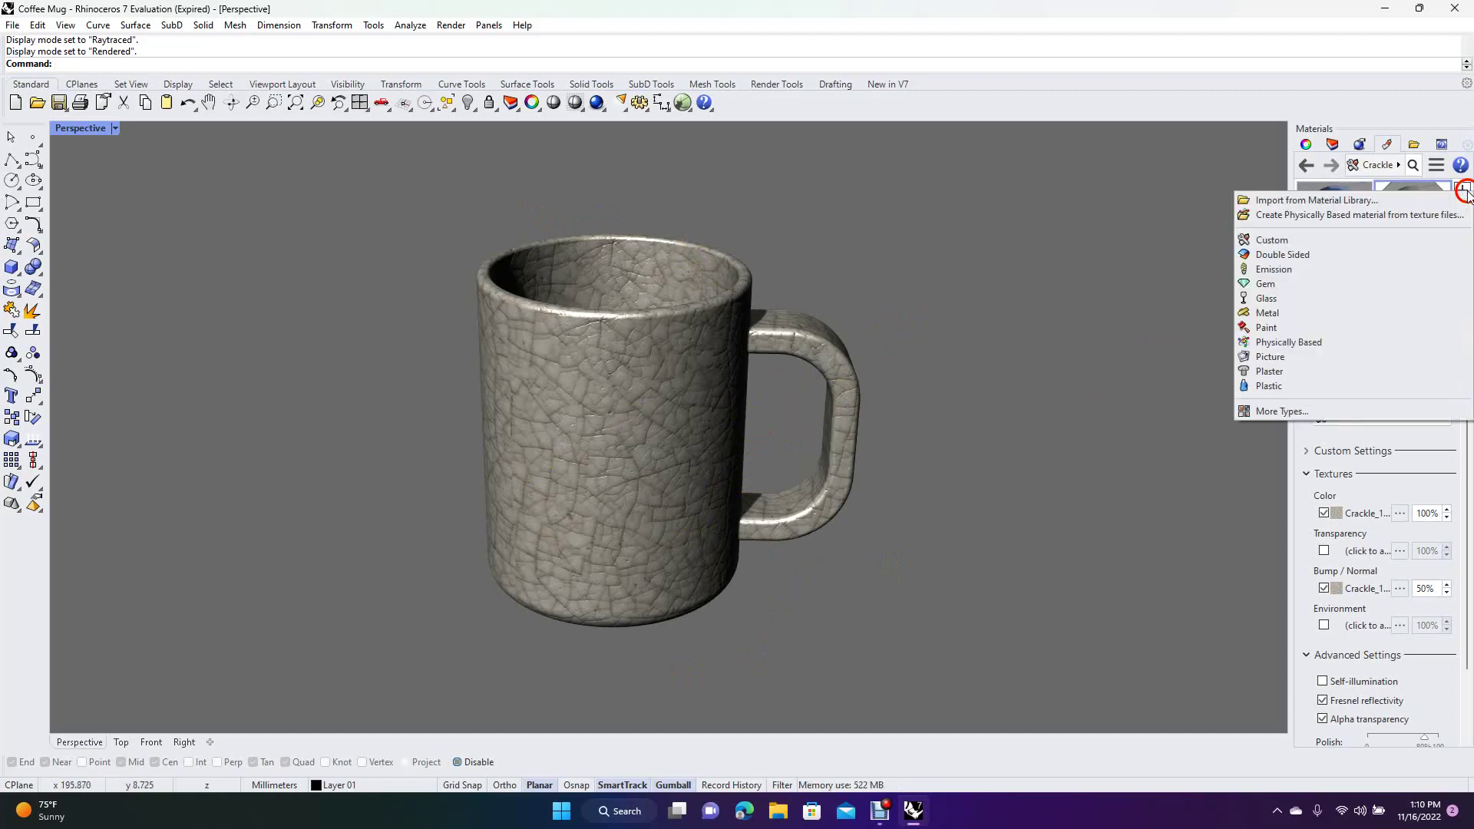
pyautogui.click(1304, 203)
pyautogui.click(201, 180)
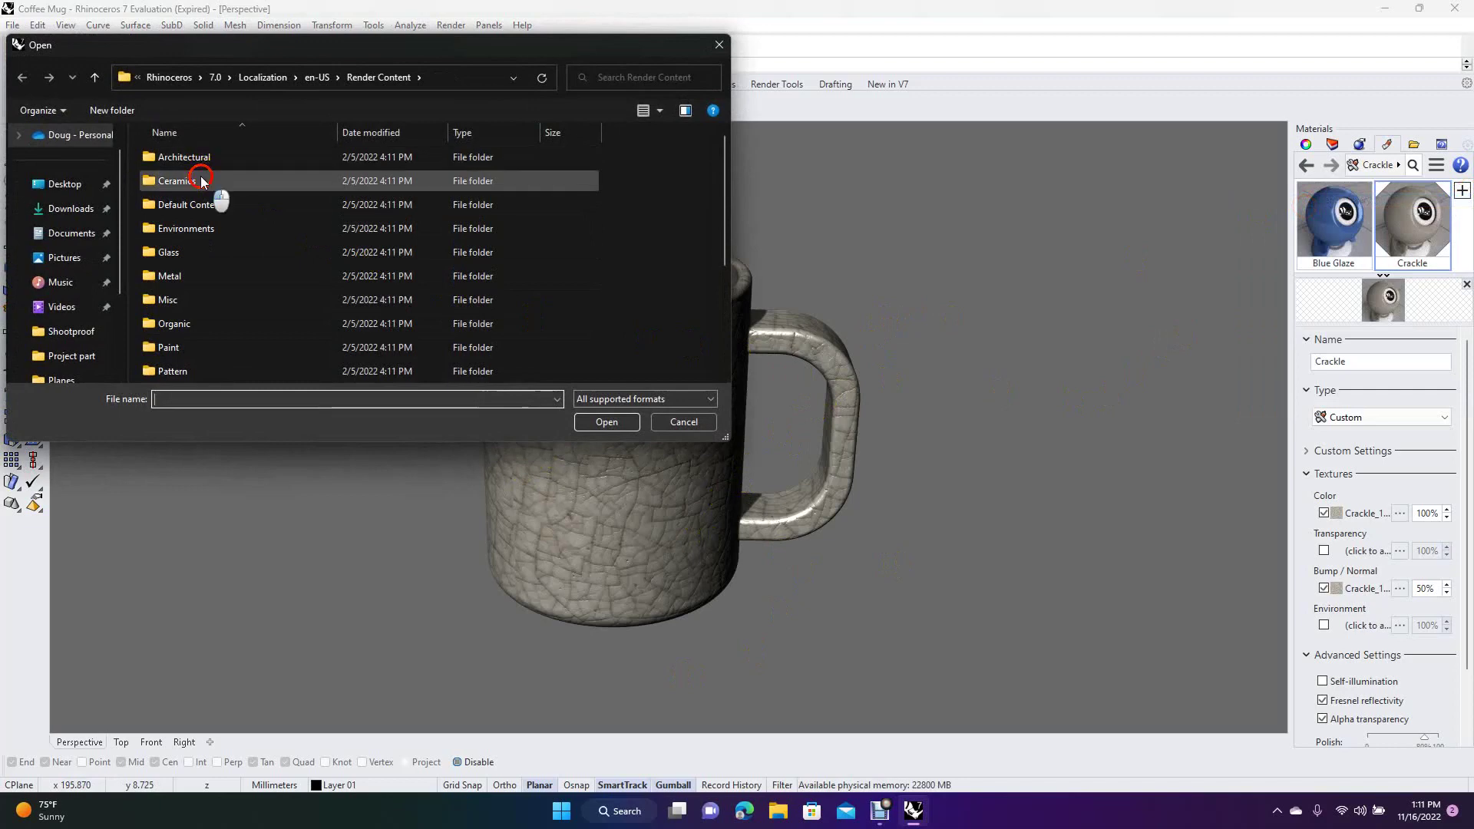
pyautogui.doubleClick(201, 179)
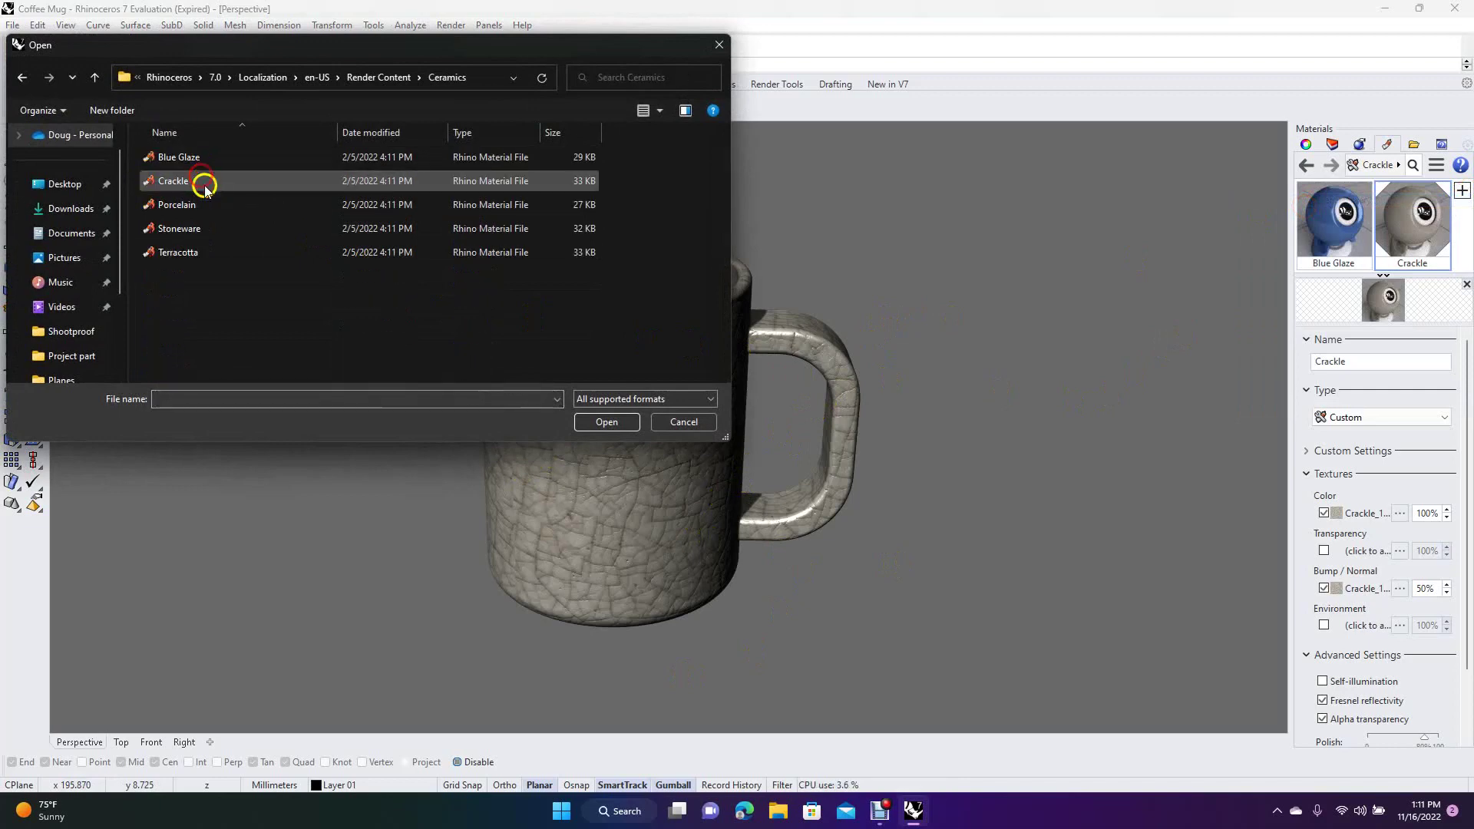
pyautogui.doubleClick(201, 230)
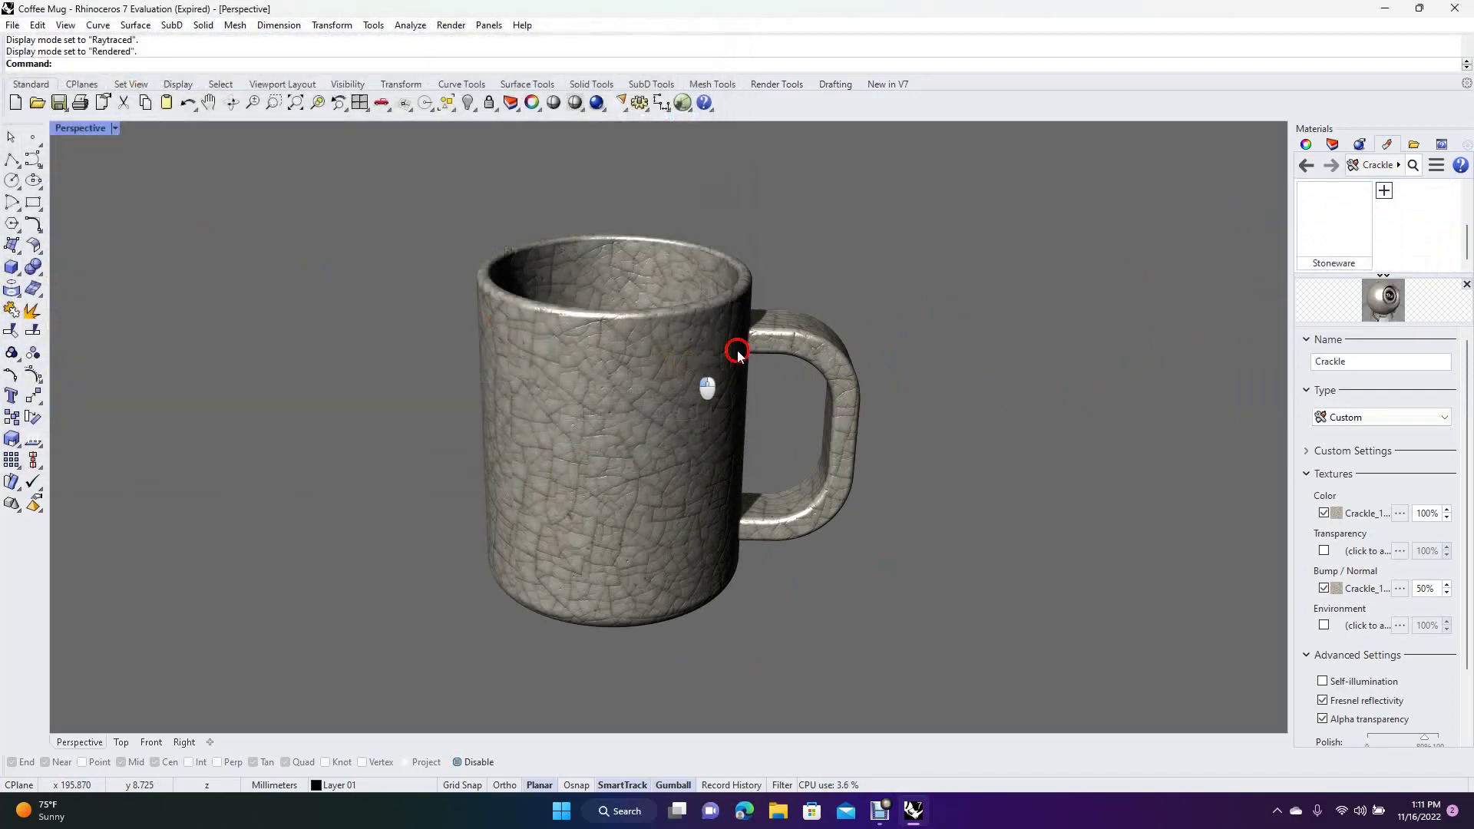
pyautogui.moveTo(1332, 234); pyautogui.dragTo(652, 407)
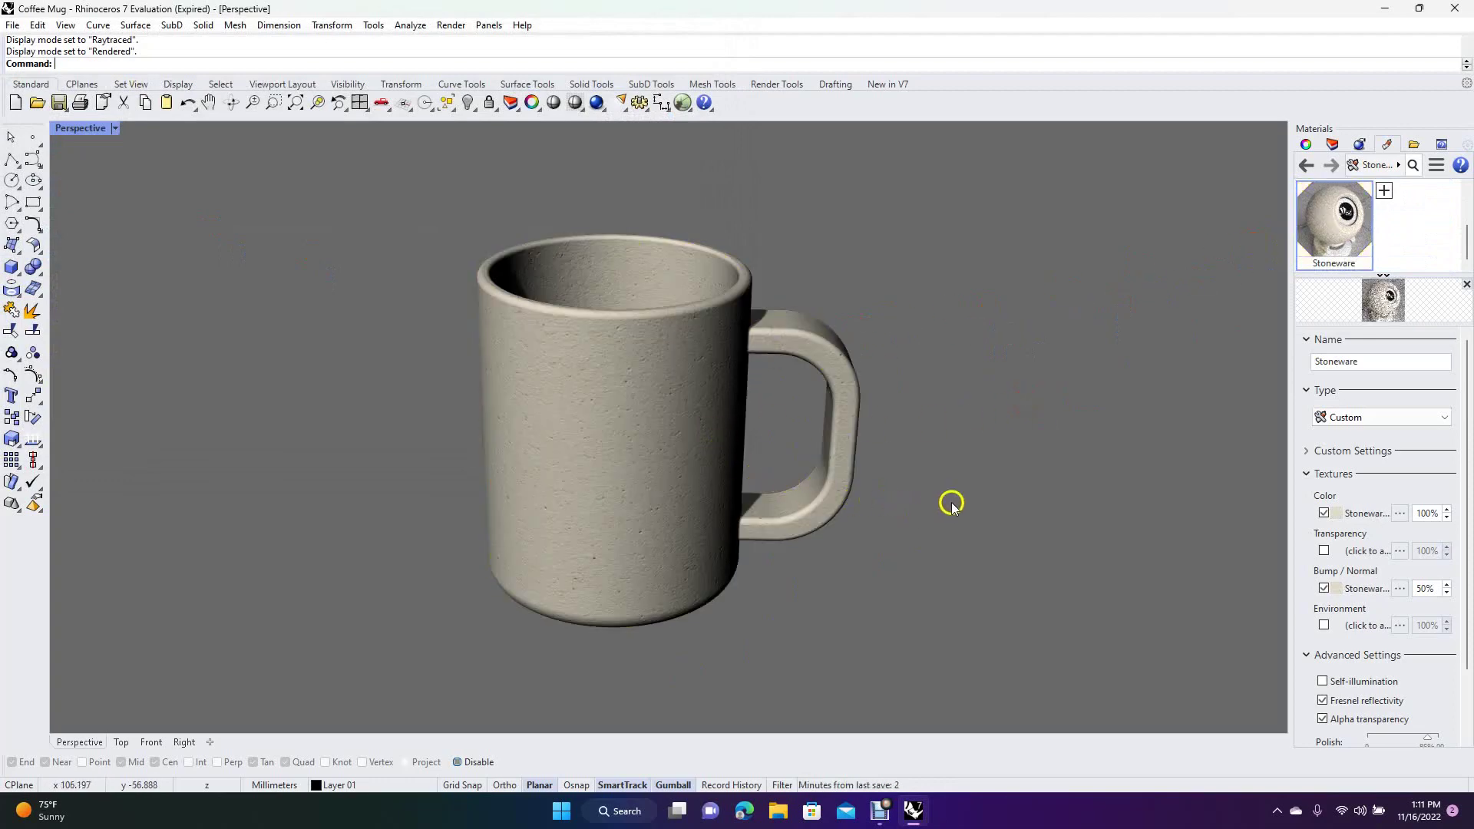
# Step: Undo the Stoneware and Crackle material assignments on the mug
pyautogui.moveTo(1024, 542); pyautogui.dragTo(1082, 540)
pyautogui.click(1138, 526)
pyautogui.hotkey('ctrl', 'z')
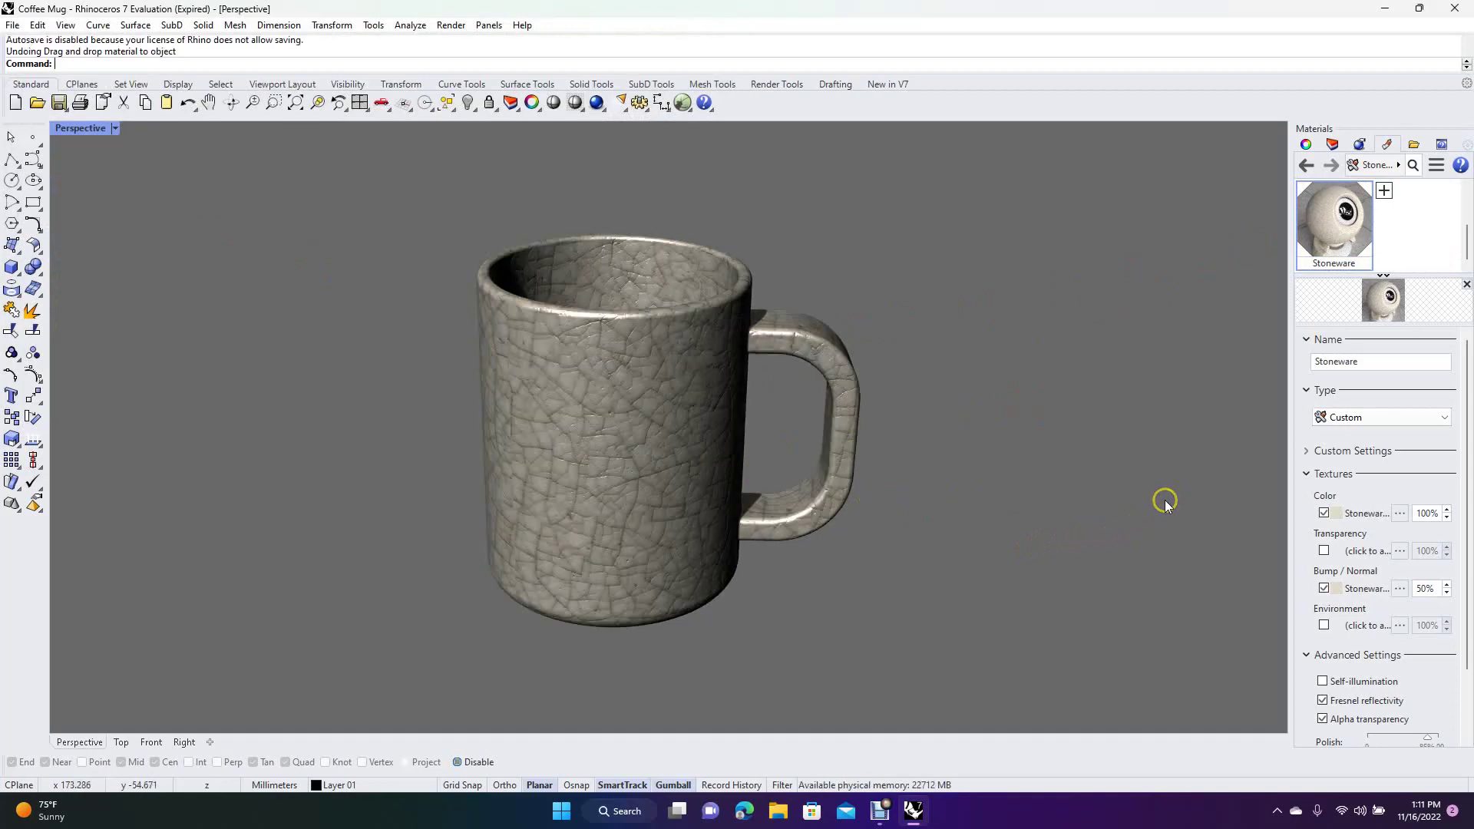
pyautogui.hotkey('ctrl', 'z')
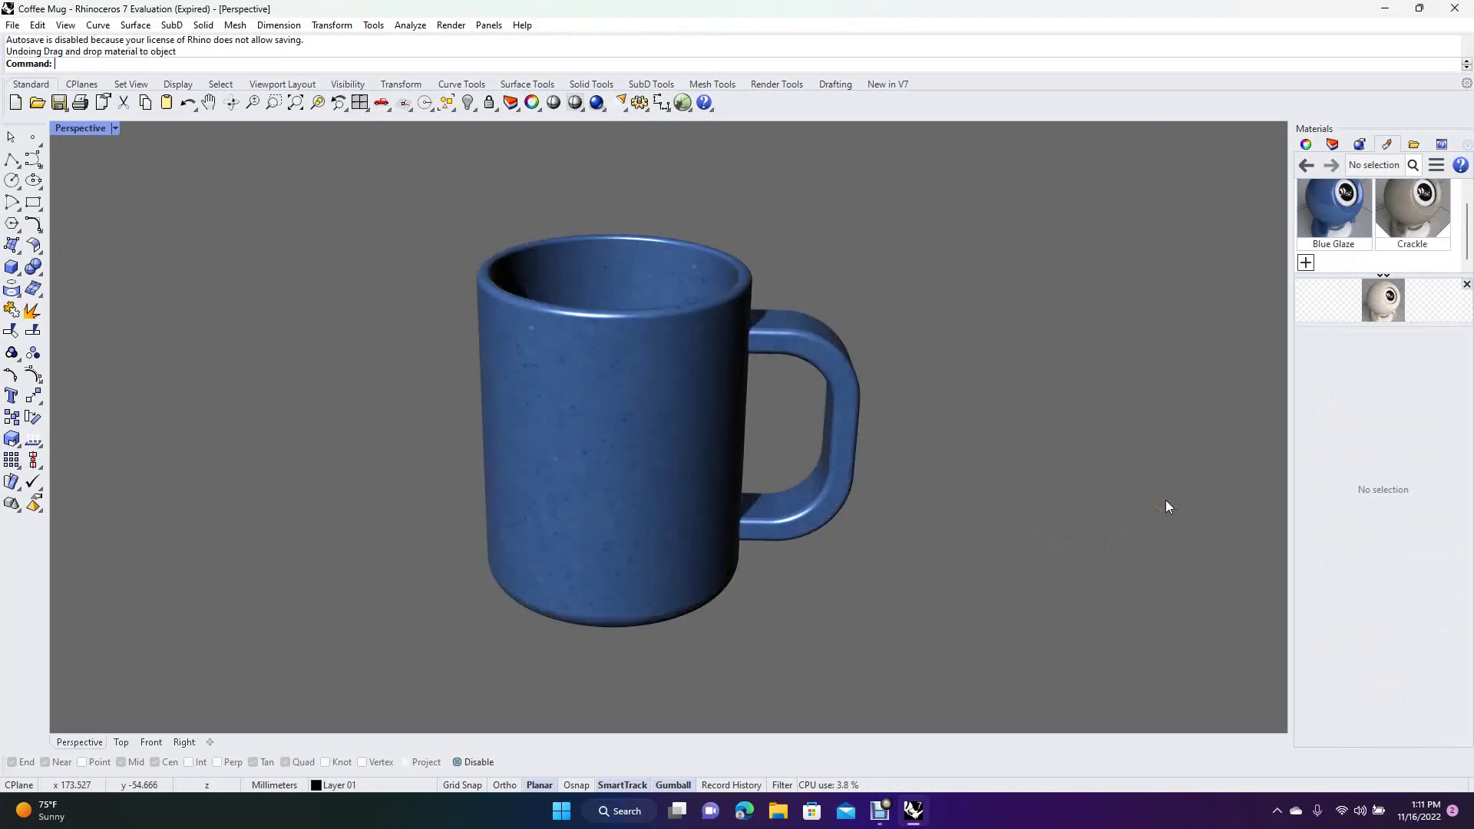
# Step: Try to pull a copy of the mug sideways with the gumball, and undo the last changes
pyautogui.click(736, 419)
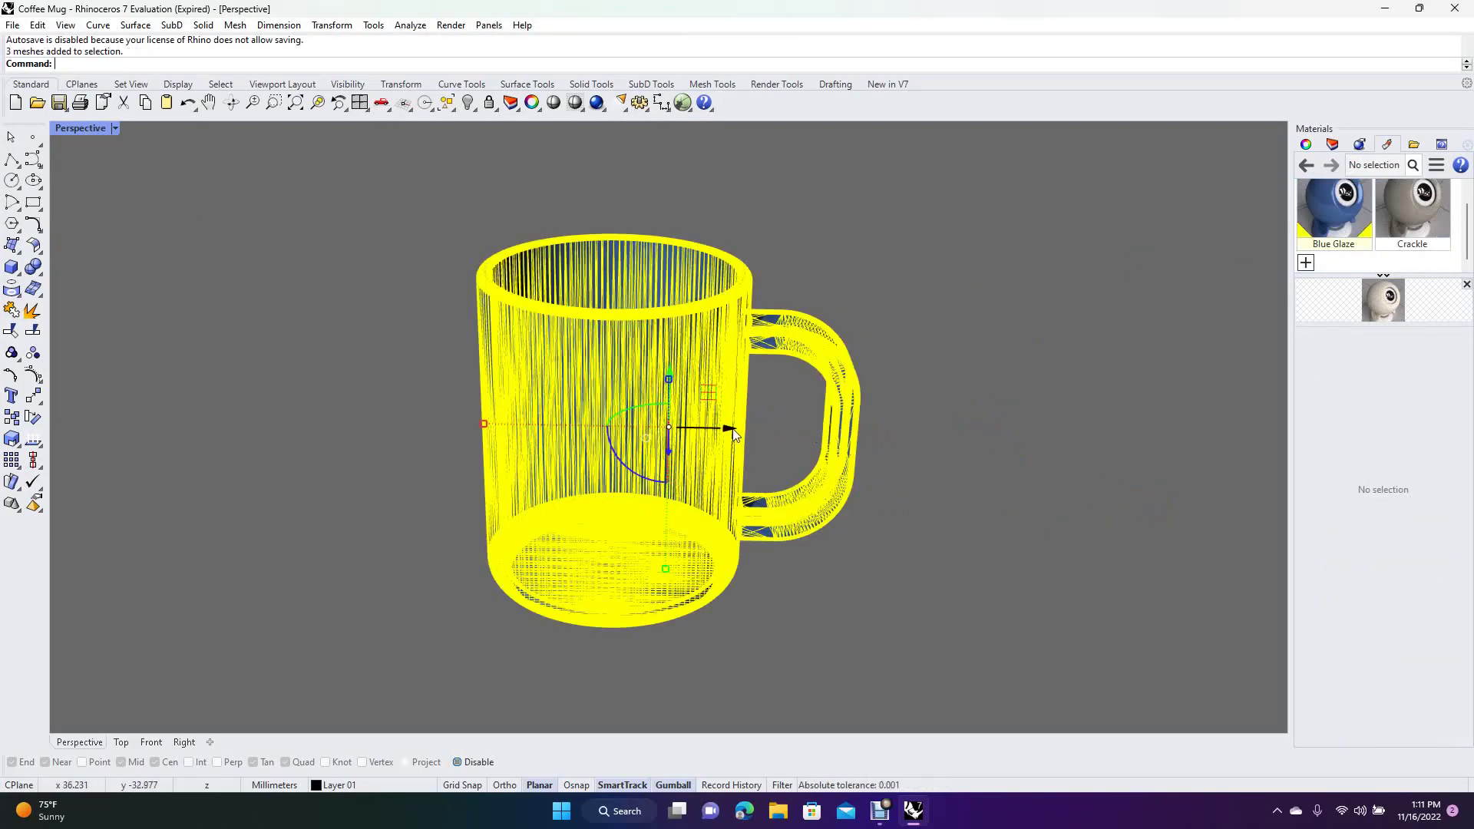
pyautogui.keyDown('ctrl'); pyautogui.moveTo(733, 433); pyautogui.dragTo(397, 455); pyautogui.keyUp('ctrl')
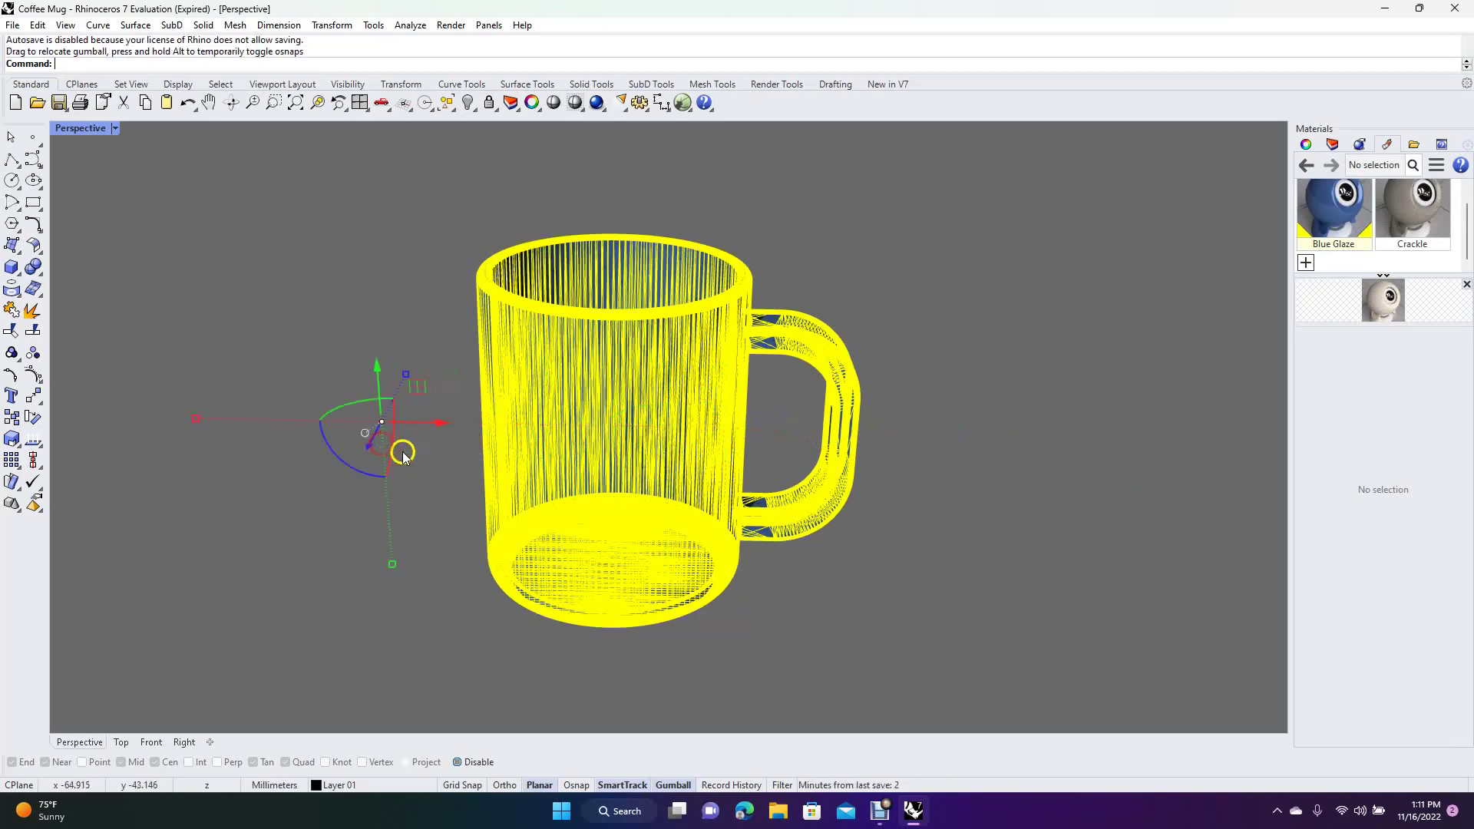
pyautogui.hotkey('ctrl', 'z')
pyautogui.hotkey('ctrl', 'z')
# Step: Try to place side-by-side copies of the blue mug with the Copy command, and undo the copying
pyautogui.click(941, 513)
pyautogui.click(505, 385)
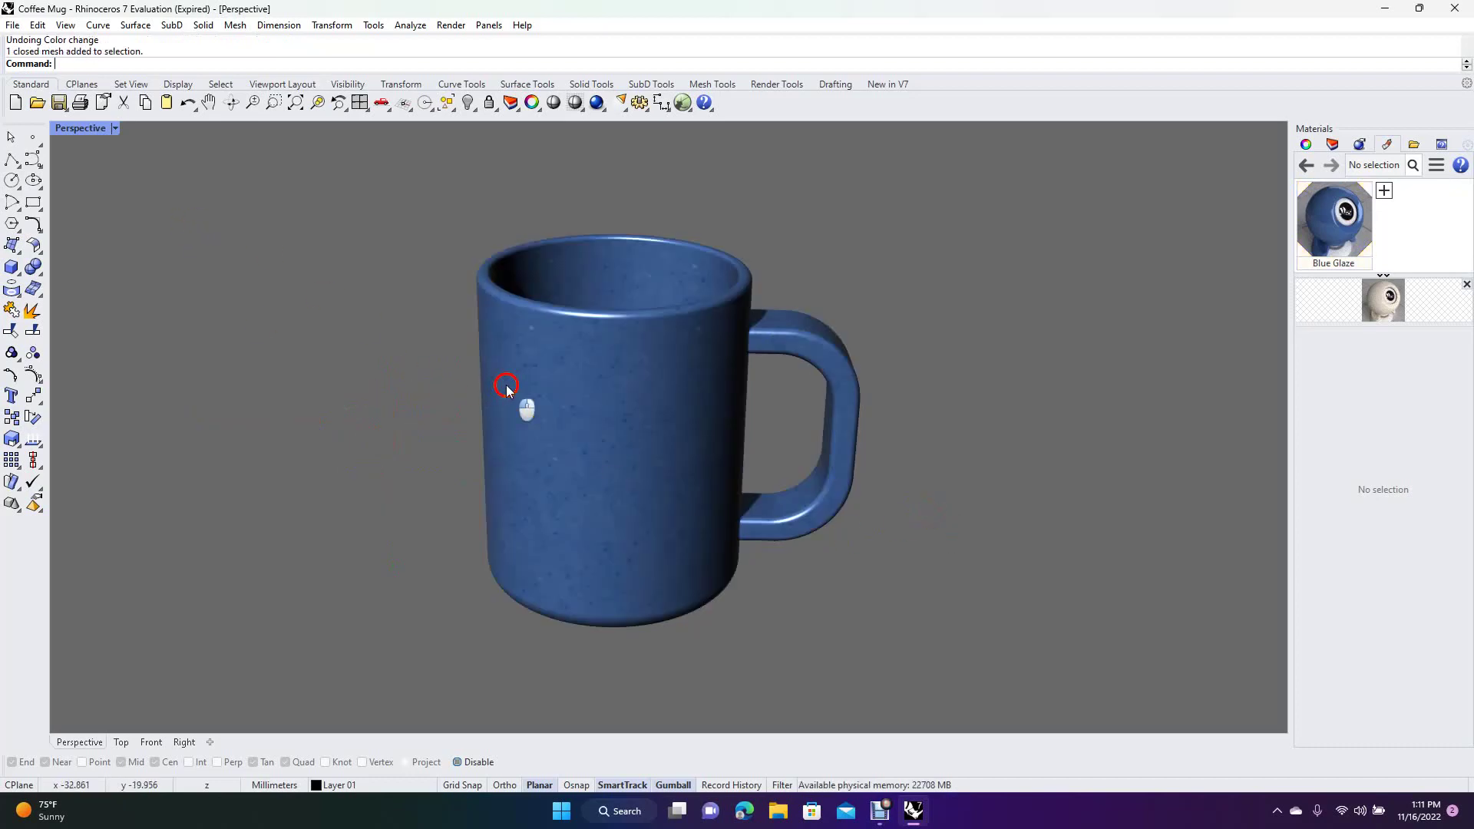
pyautogui.click(75, 66)
pyautogui.write('Copy')
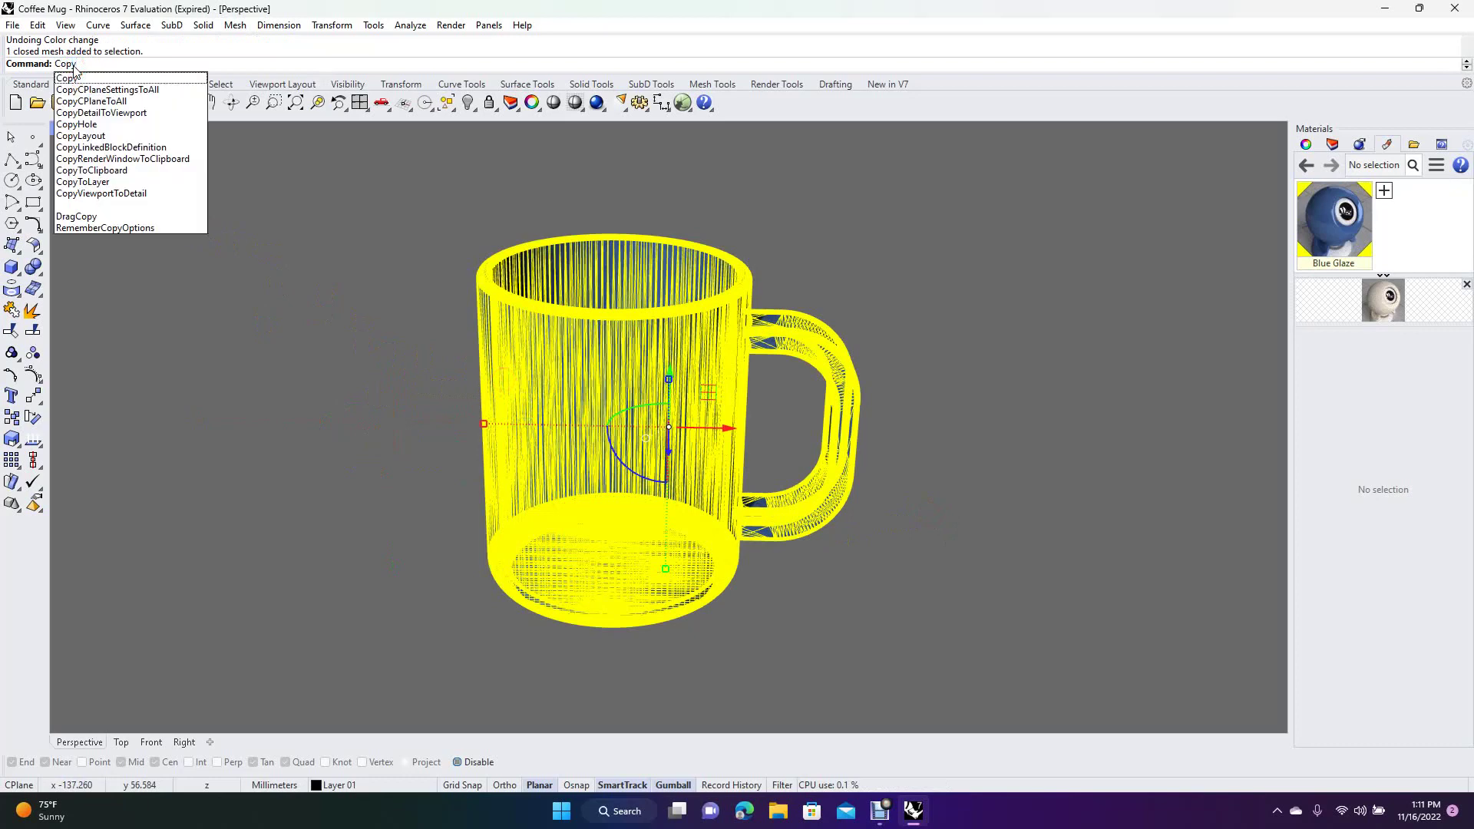
pyautogui.press('Return')
pyautogui.click(219, 113)
pyautogui.click(88, 70)
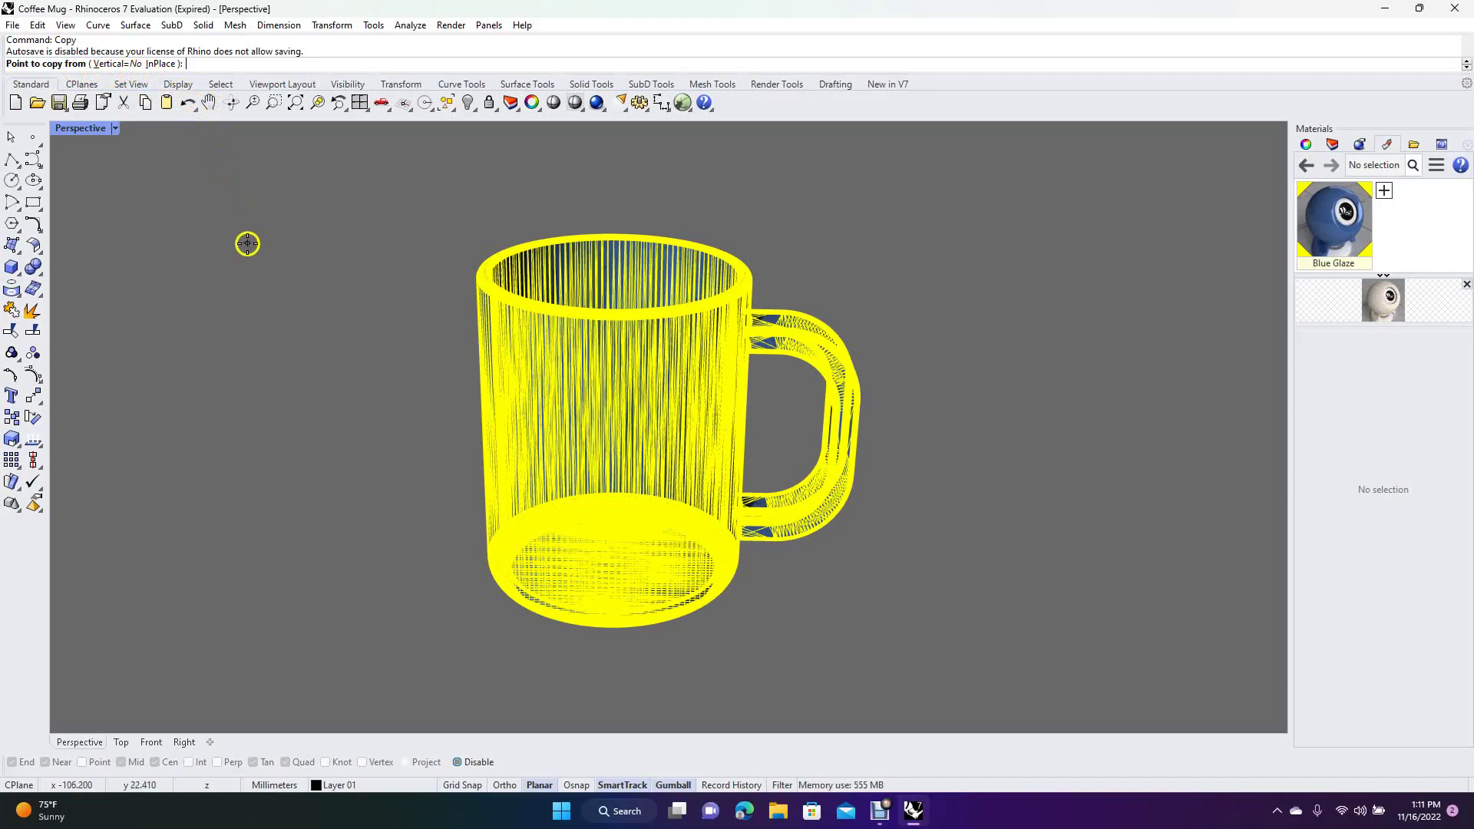
pyautogui.click(579, 384)
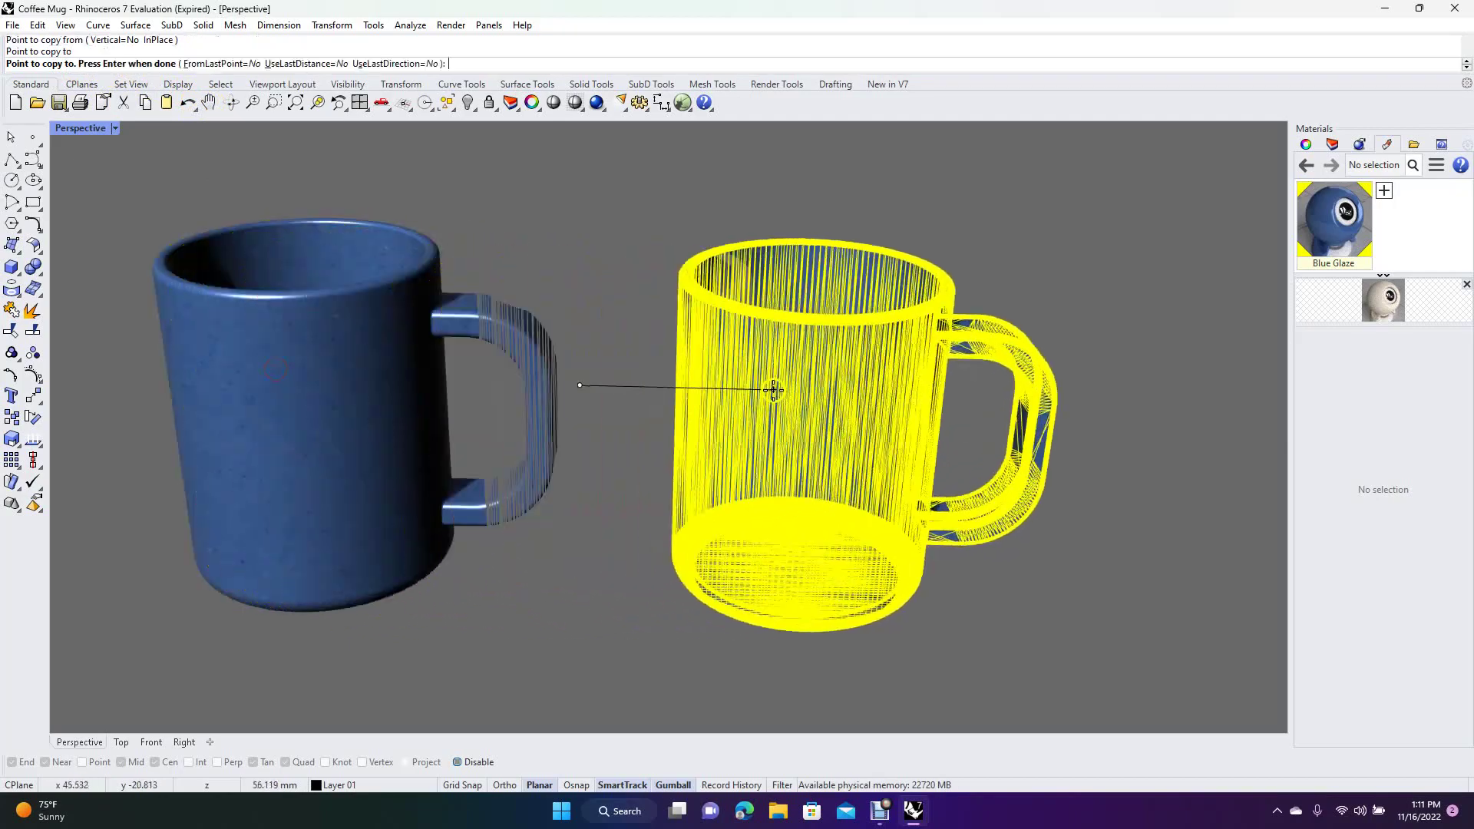
pyautogui.click(692, 364)
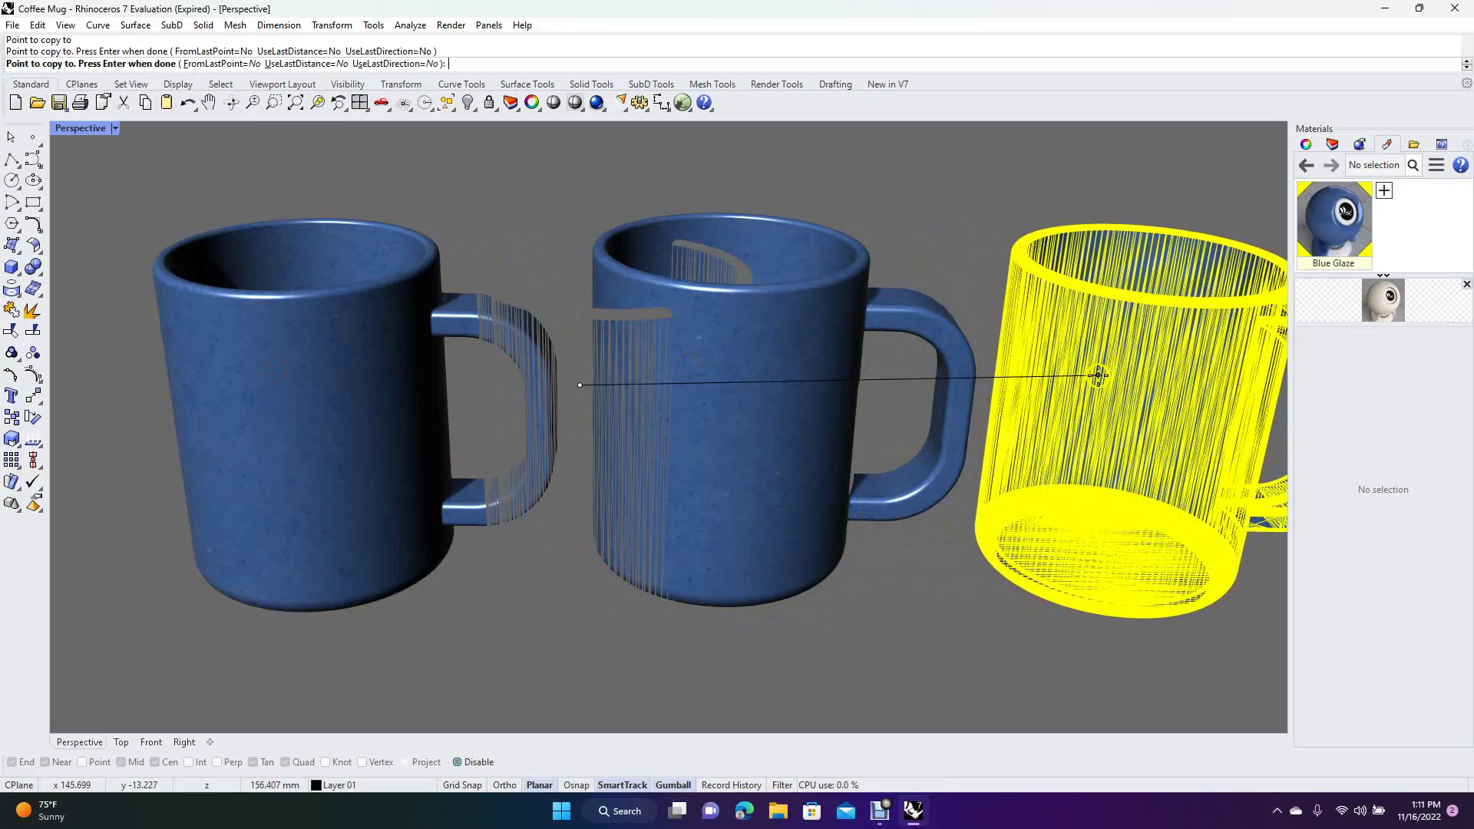
pyautogui.click(1098, 374)
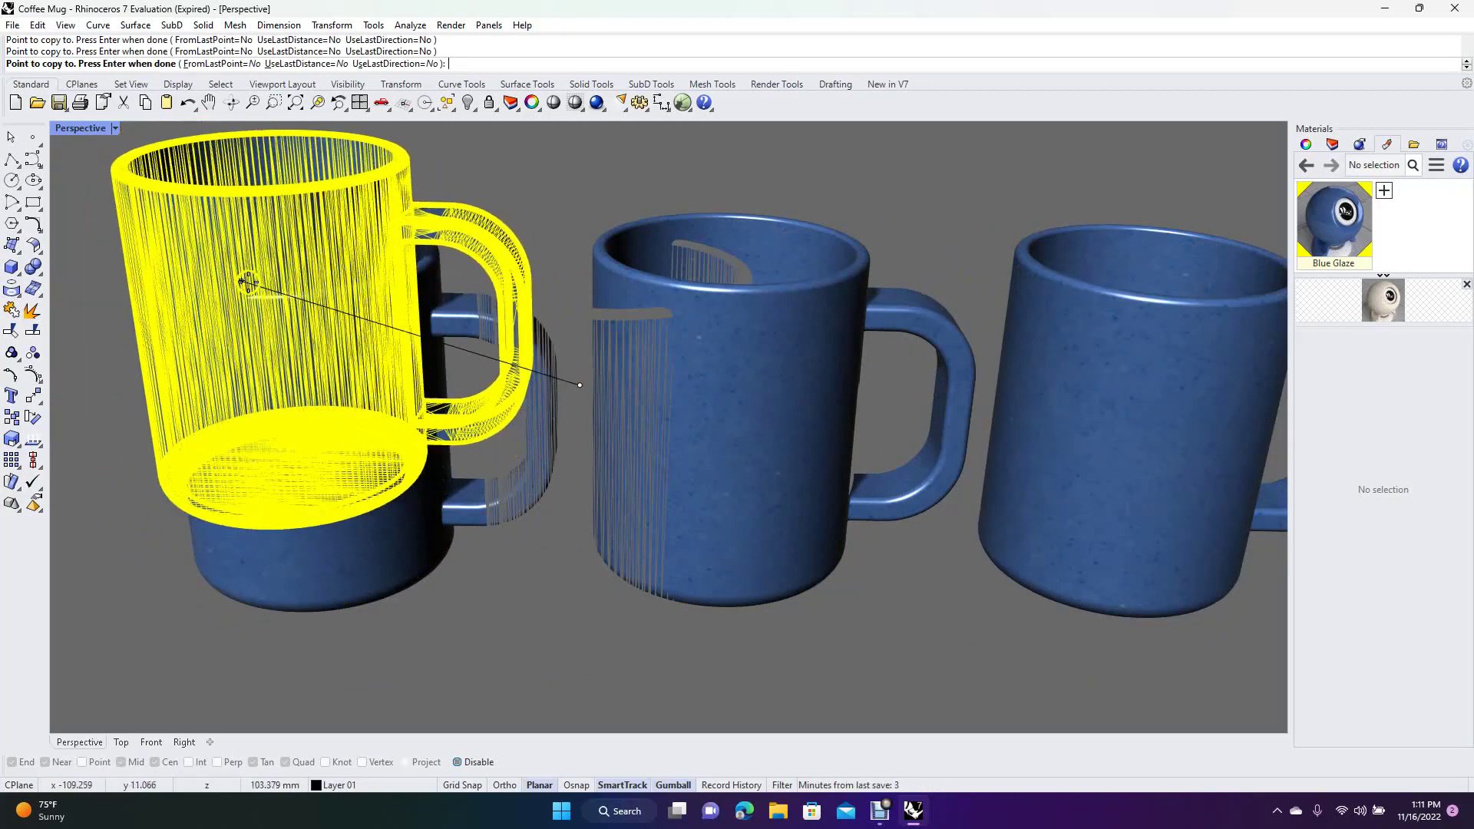
pyautogui.press('Return')
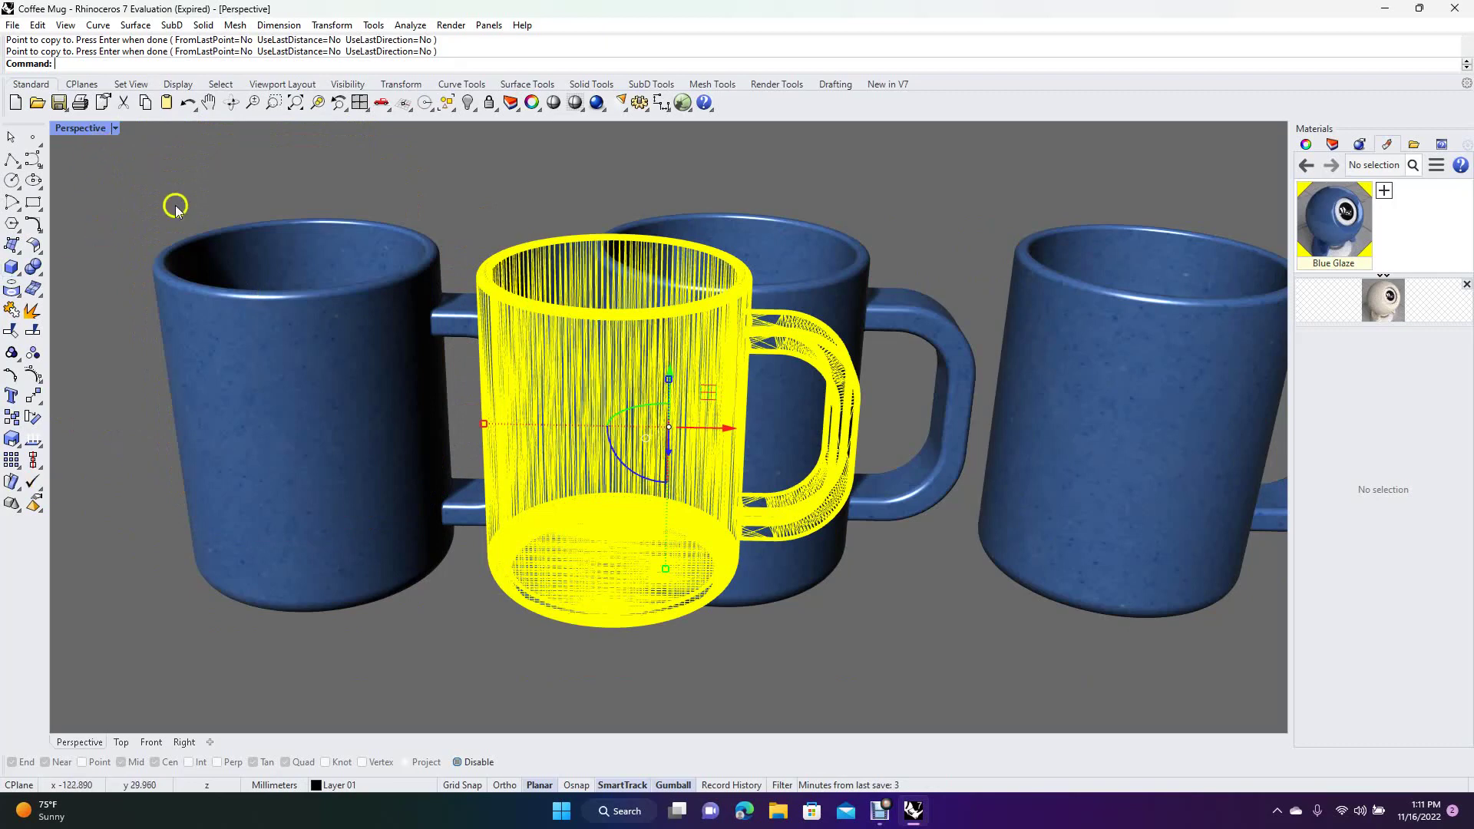
pyautogui.click(423, 192)
pyautogui.hotkey('ctrl', 'z')
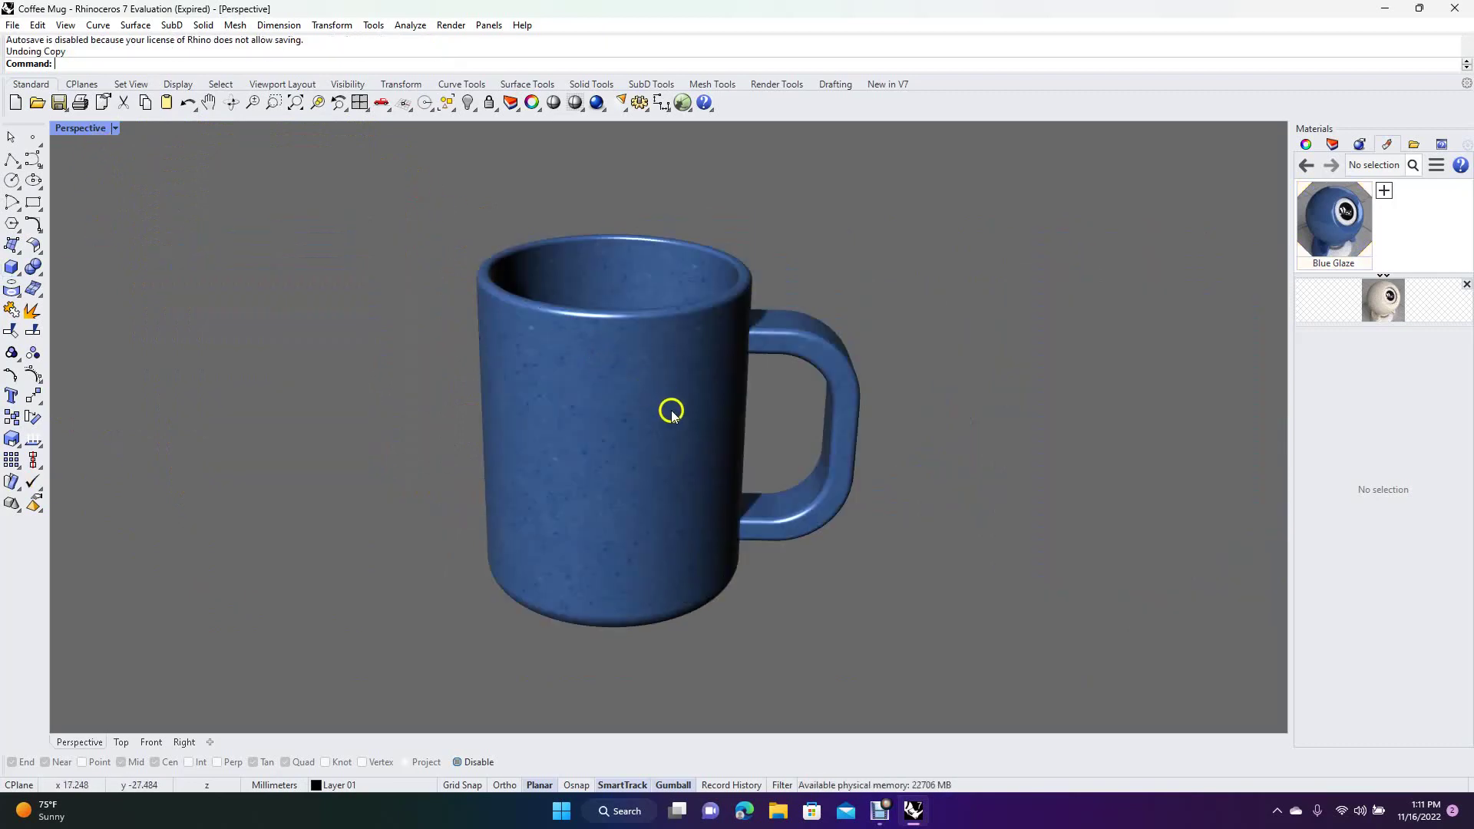
# Step: Copy the mug to three spots in a row: one to its left, one slightly to its right, and one about 144 mm to its right
pyautogui.write('Copy')
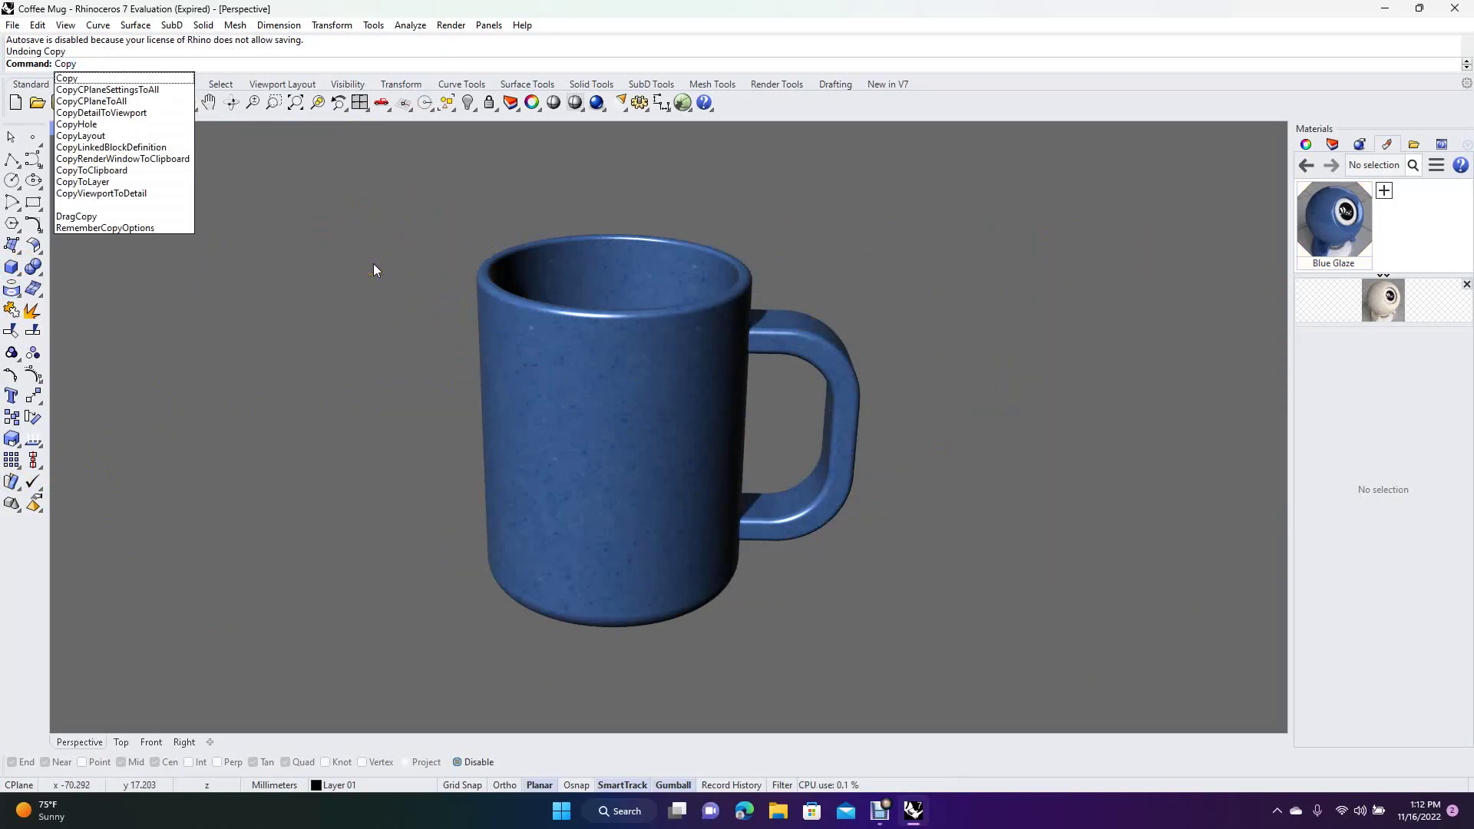
pyautogui.press('Return')
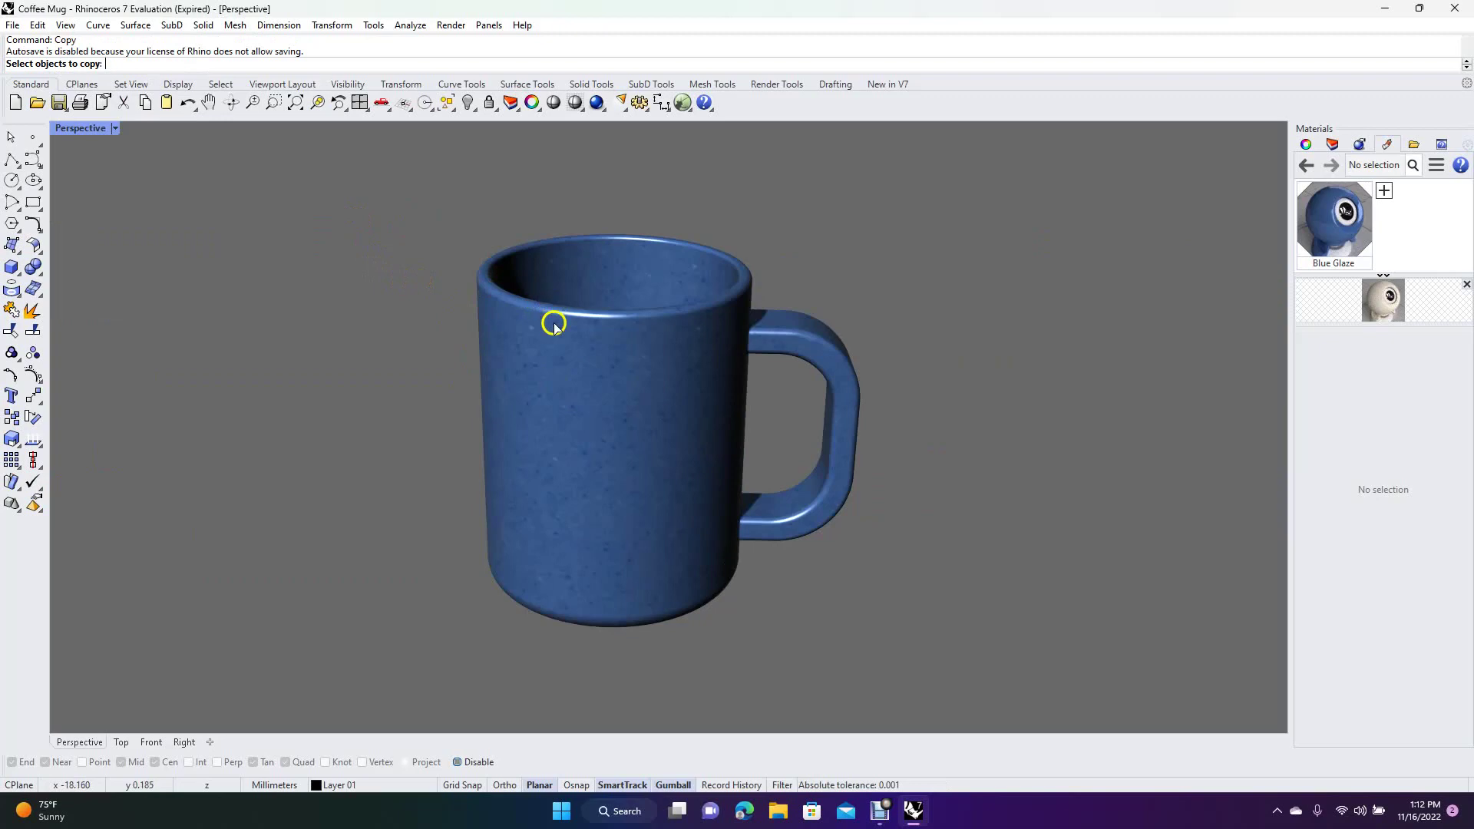
pyautogui.click(558, 360)
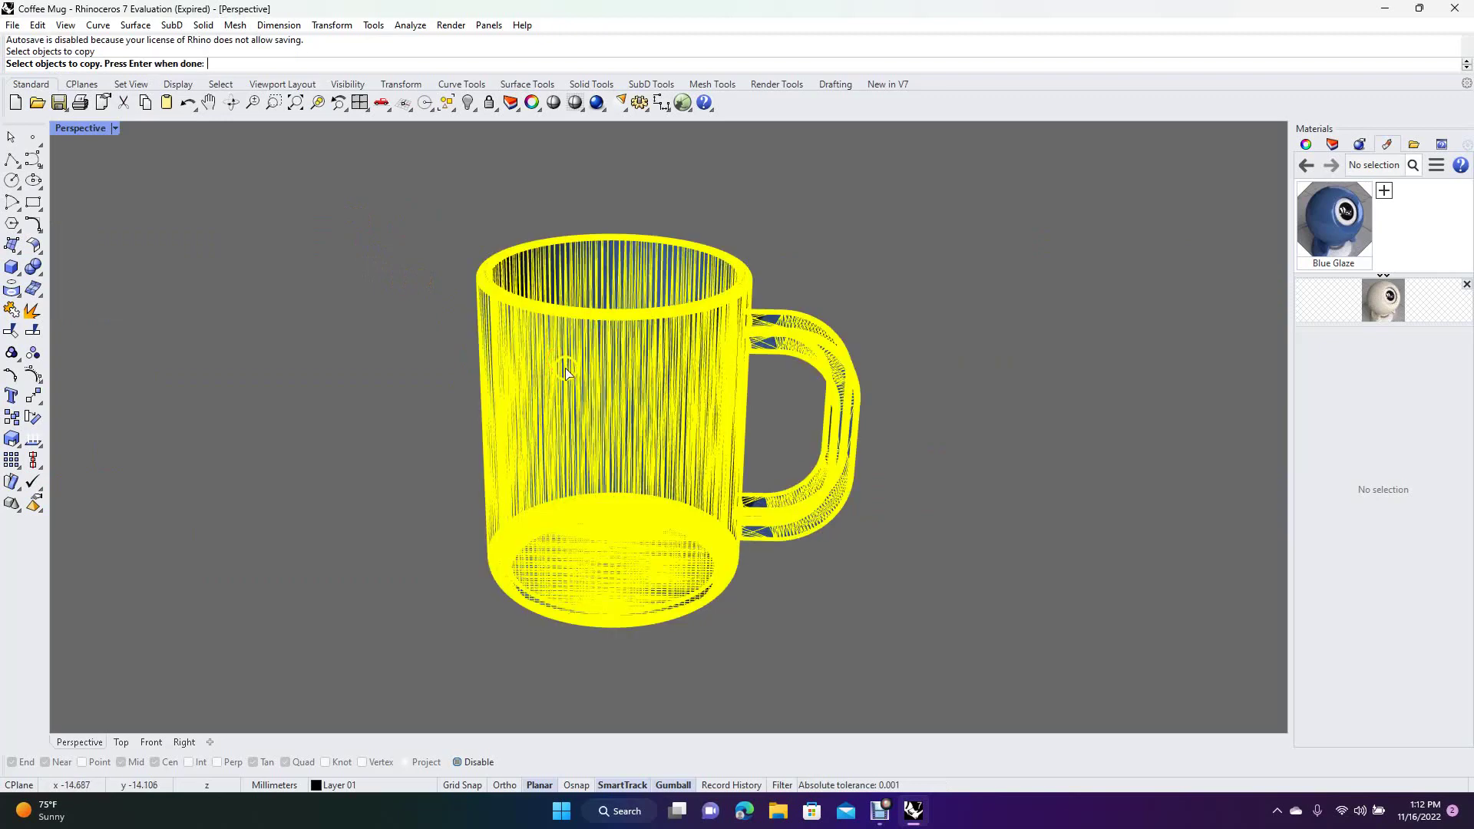
pyautogui.press('Return')
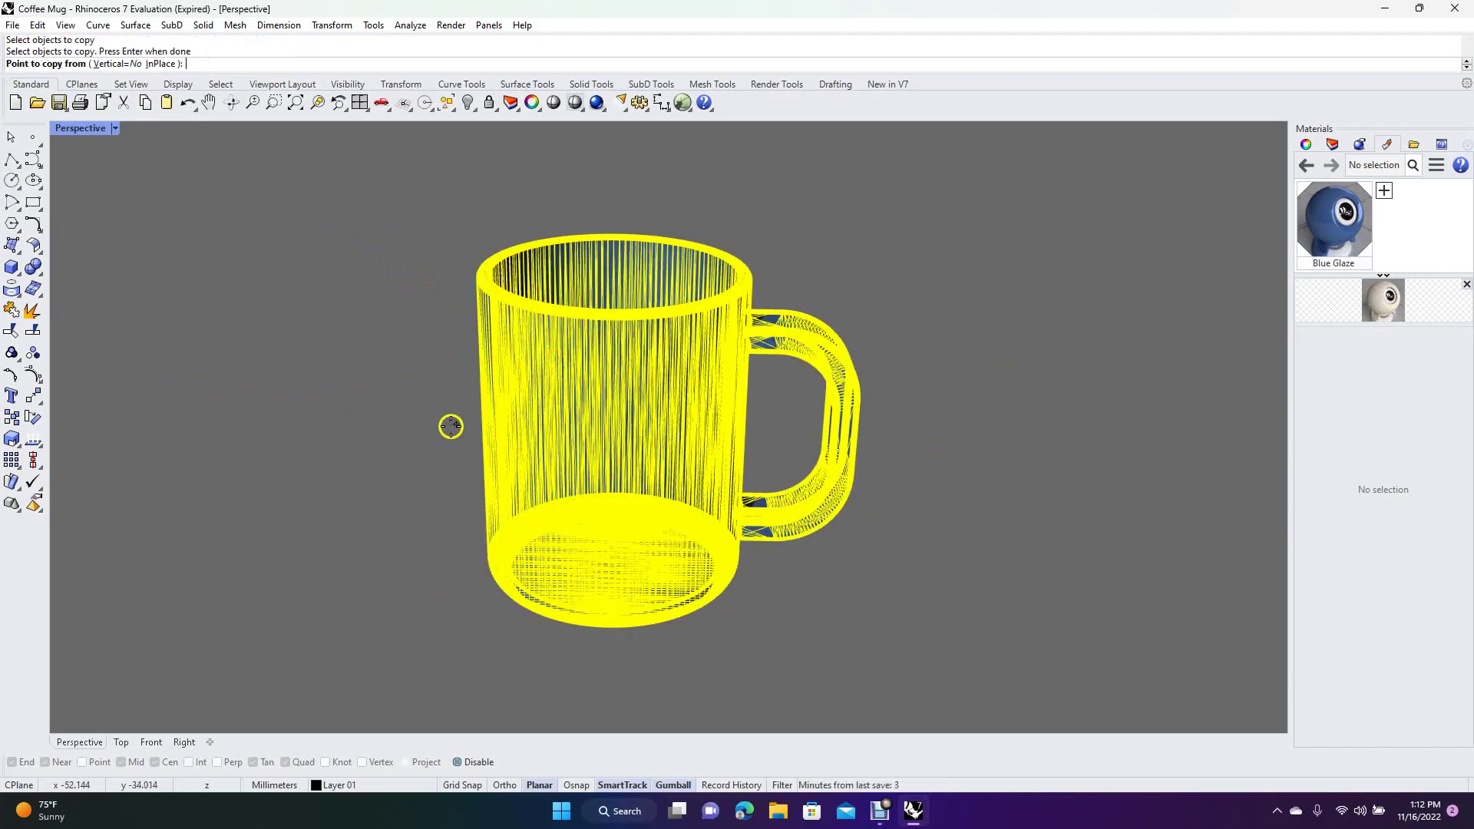
pyautogui.click(611, 408)
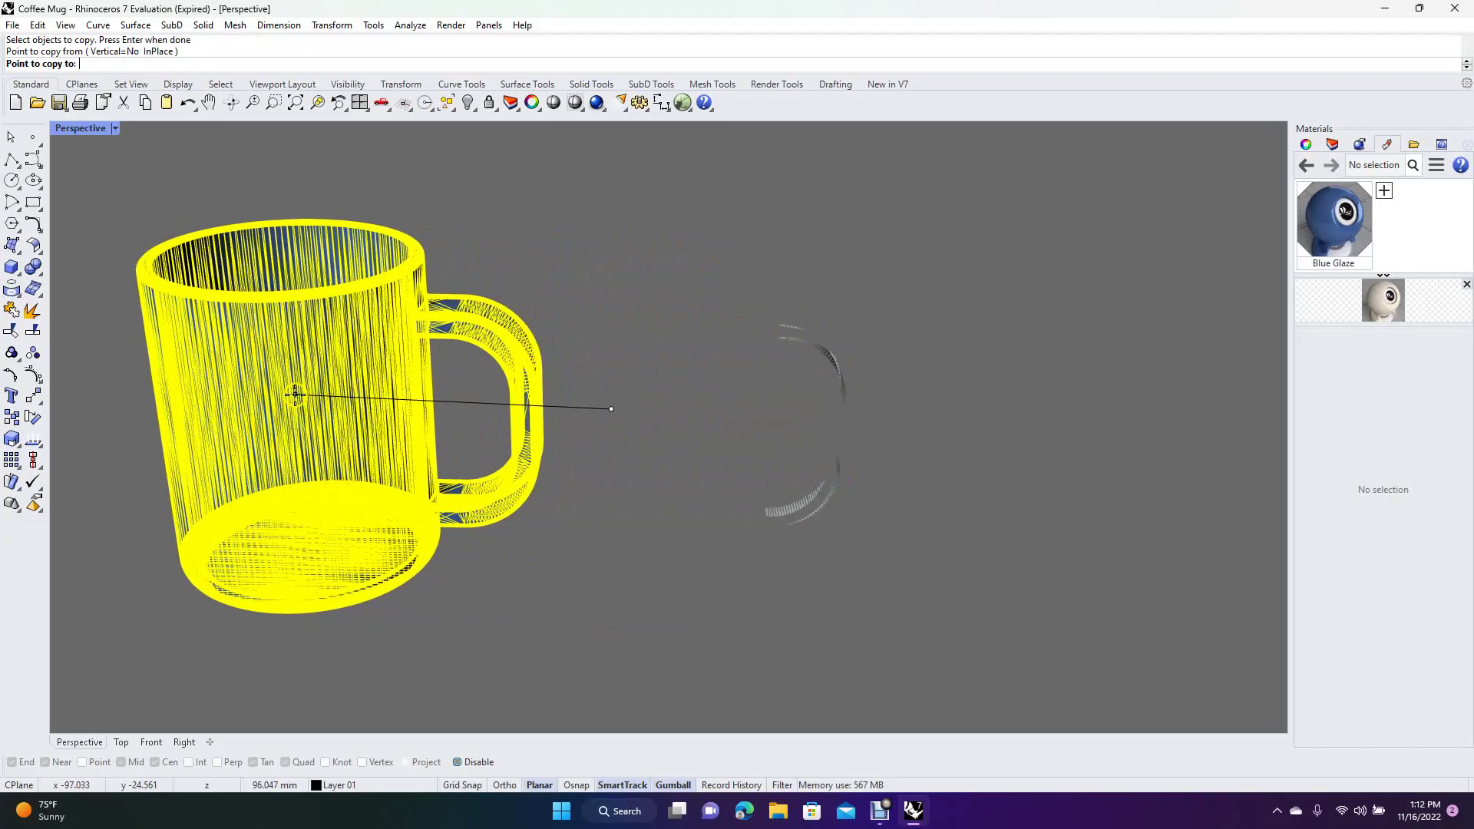
pyautogui.click(294, 395)
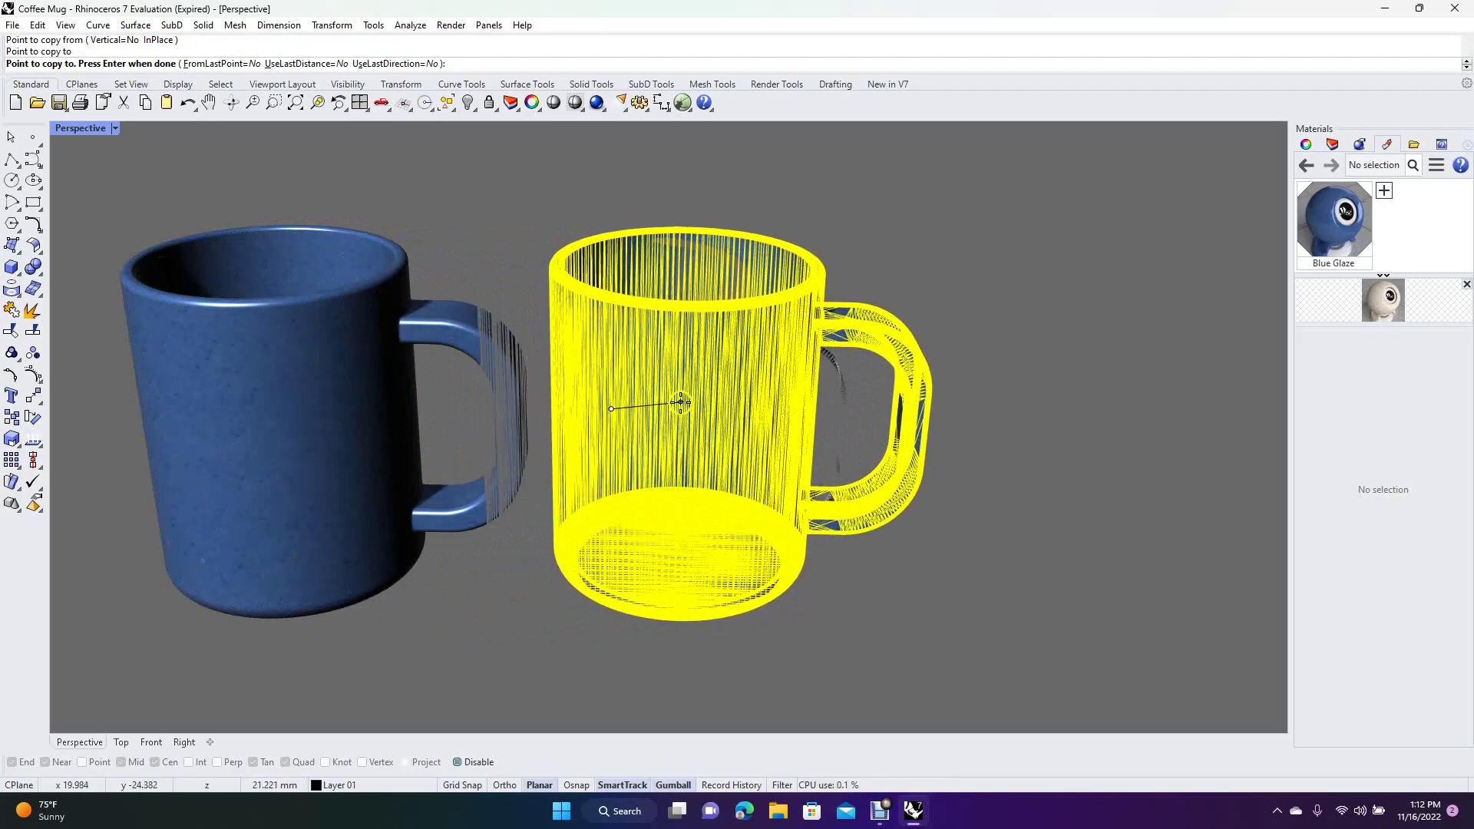
pyautogui.click(681, 402)
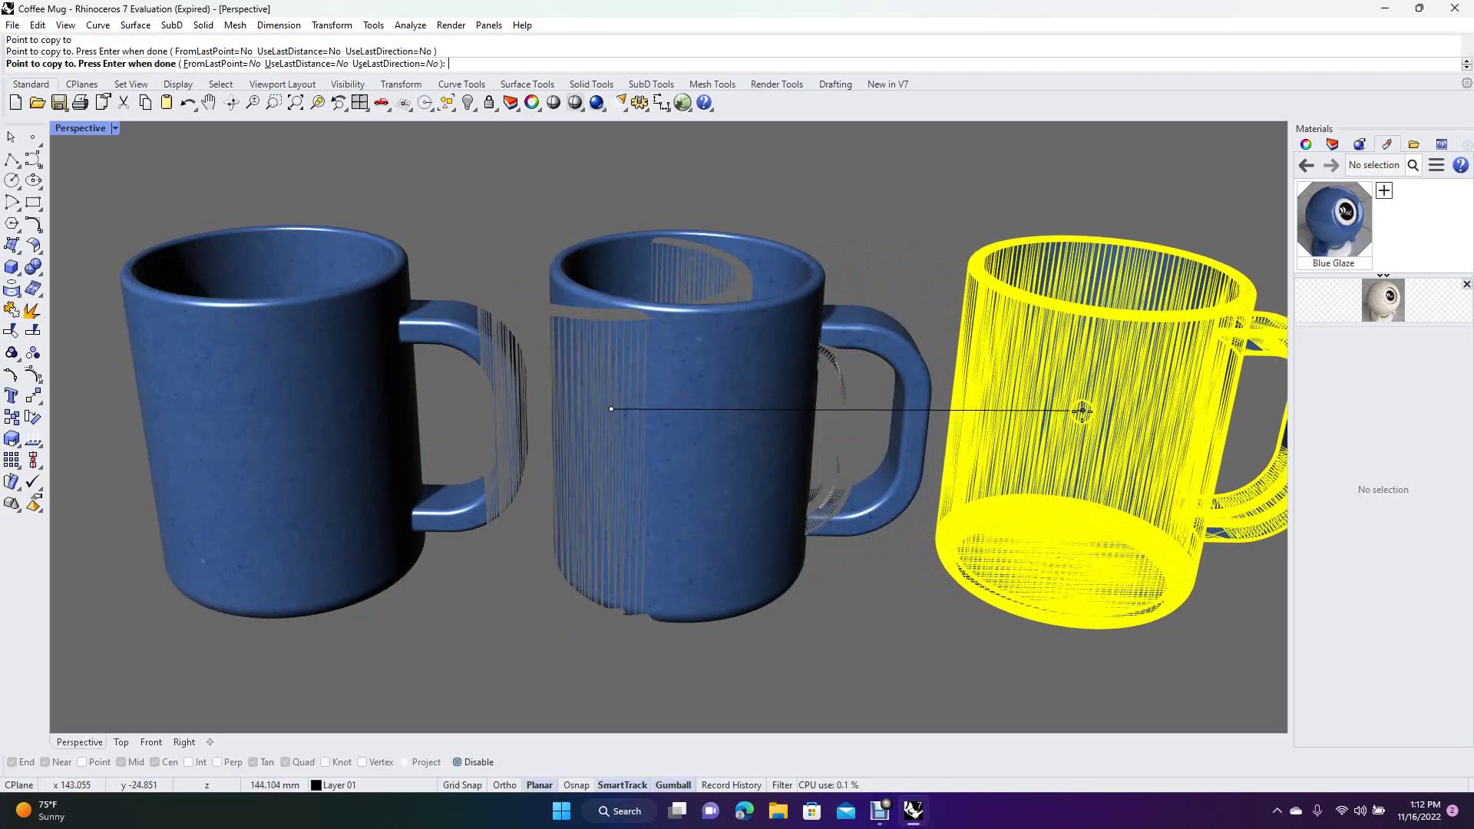
pyautogui.click(1082, 413)
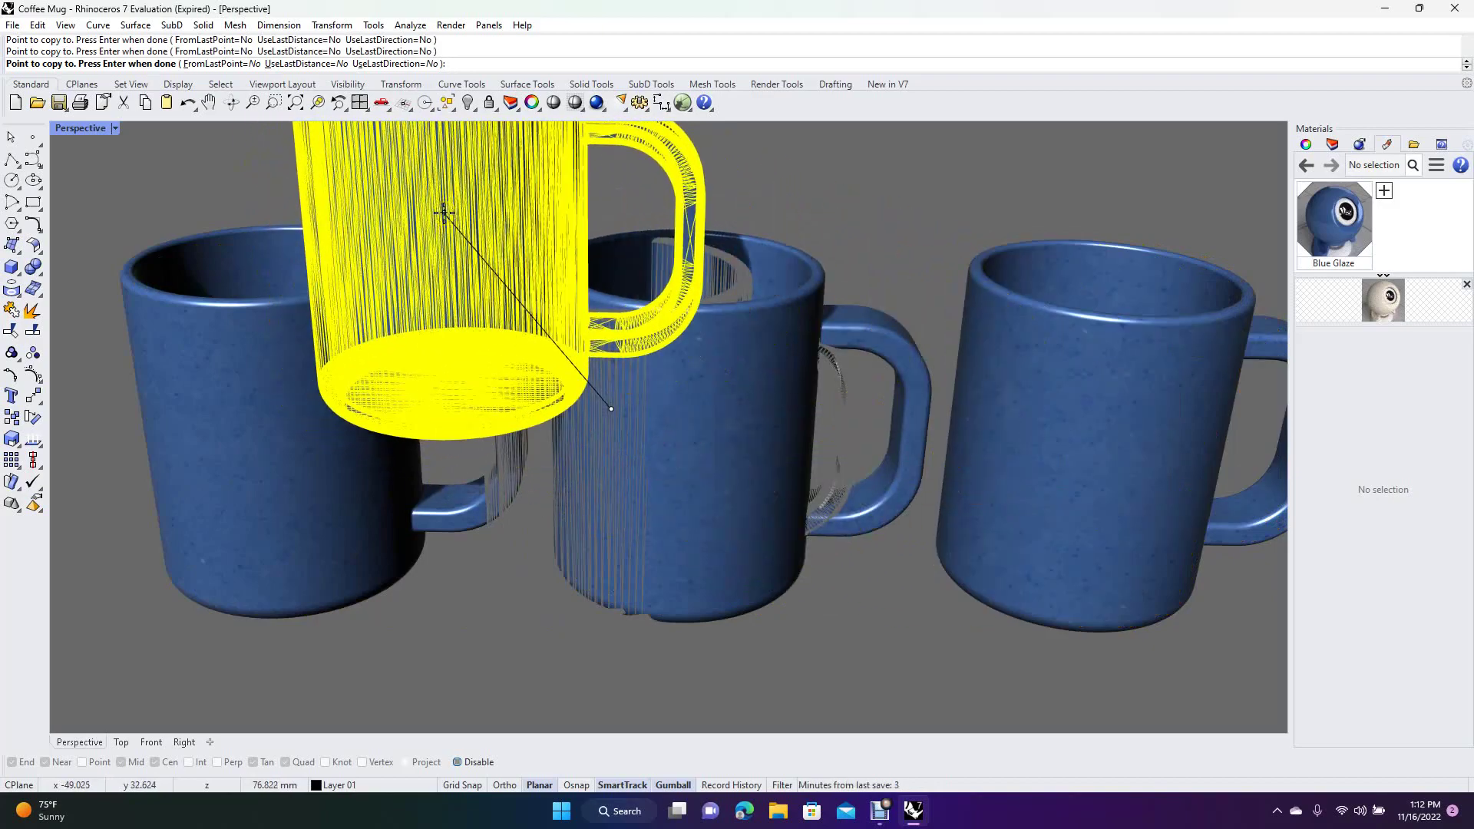
pyautogui.press('Return')
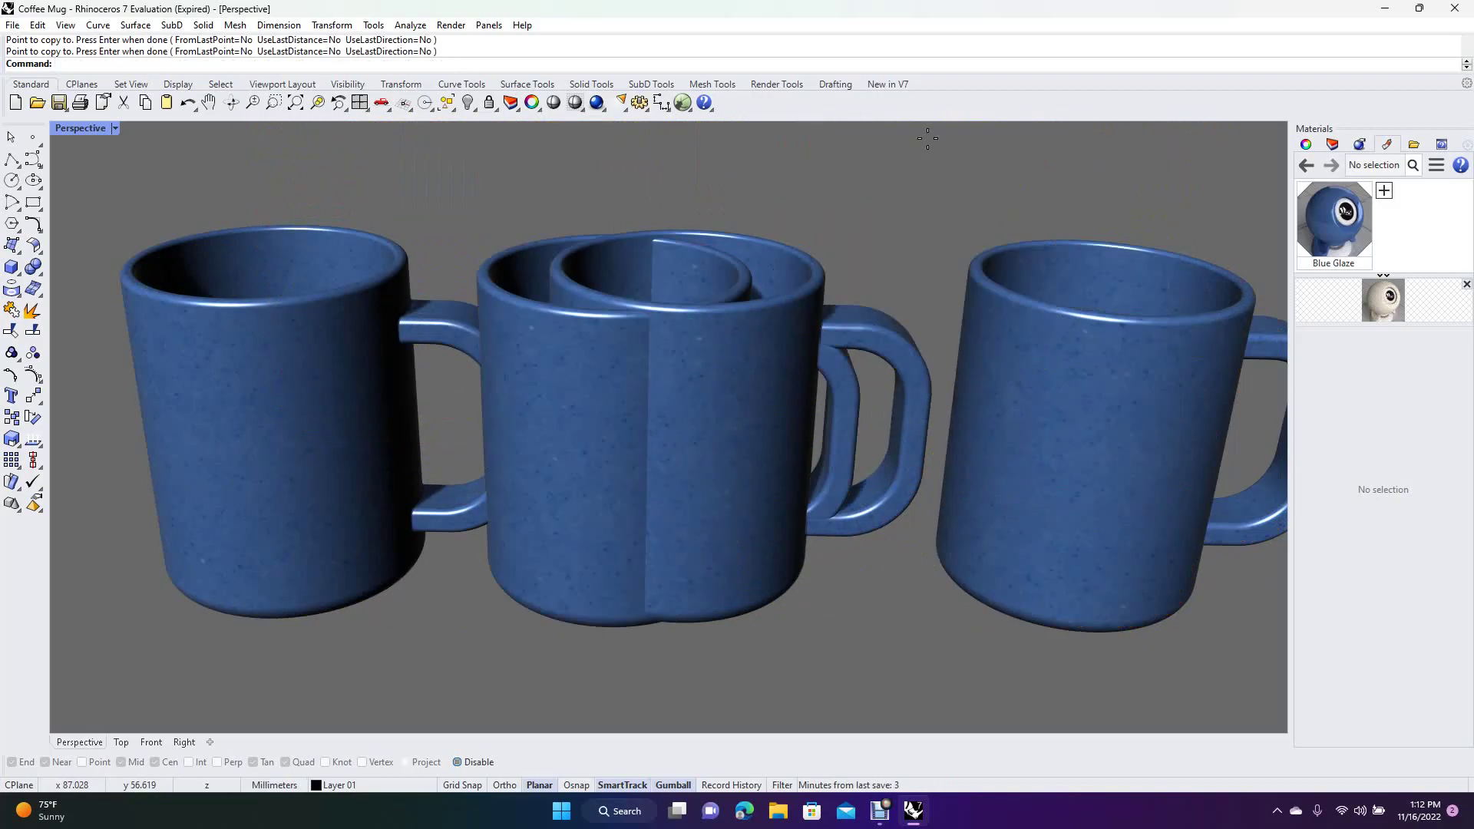
# Step: Delete the copy overlapping the original mug and shift the original sideways to sit midway between the two outer mugs
pyautogui.click(743, 390)
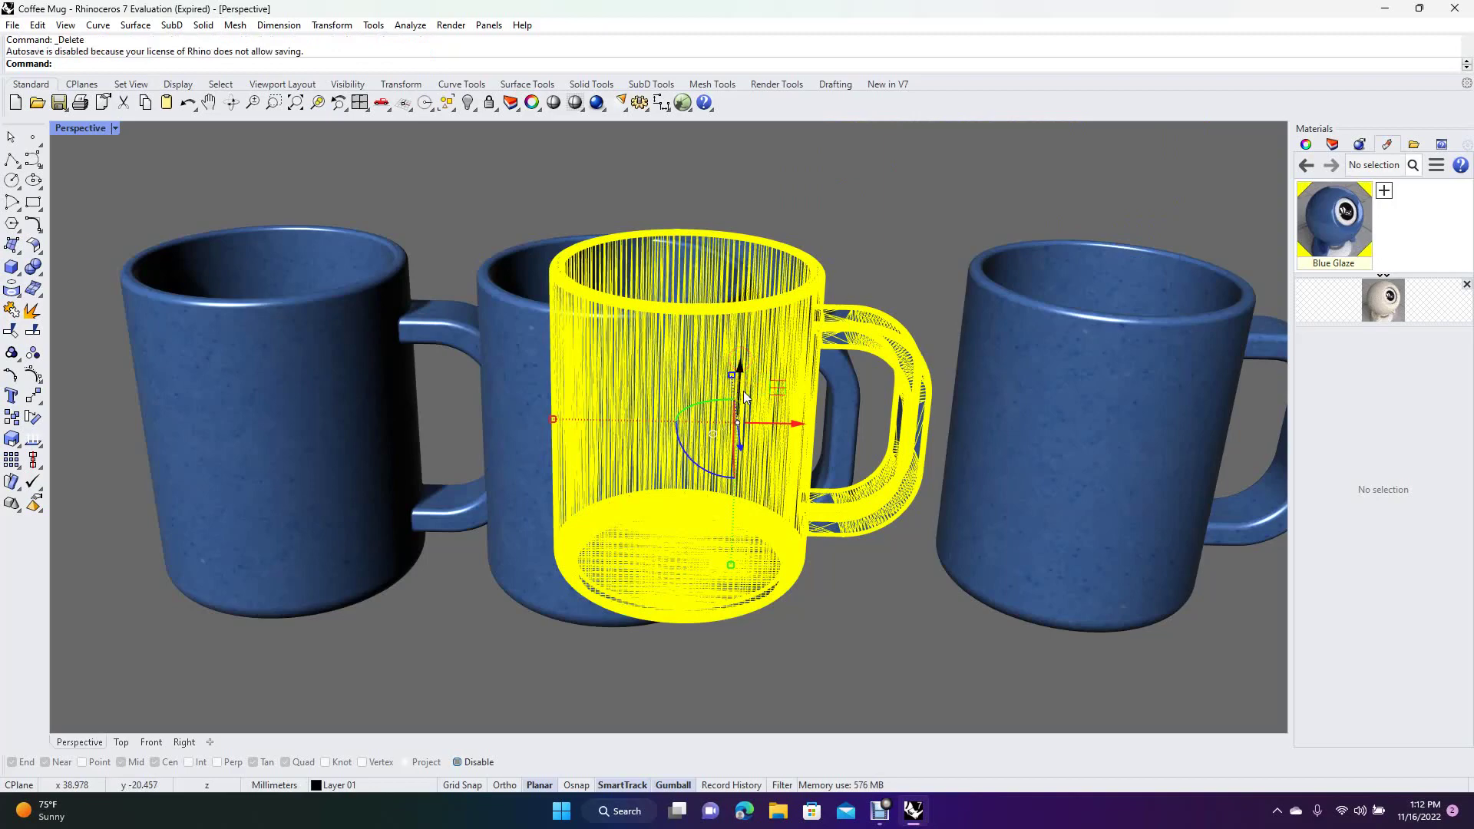
pyautogui.press('Delete')
pyautogui.click(665, 394)
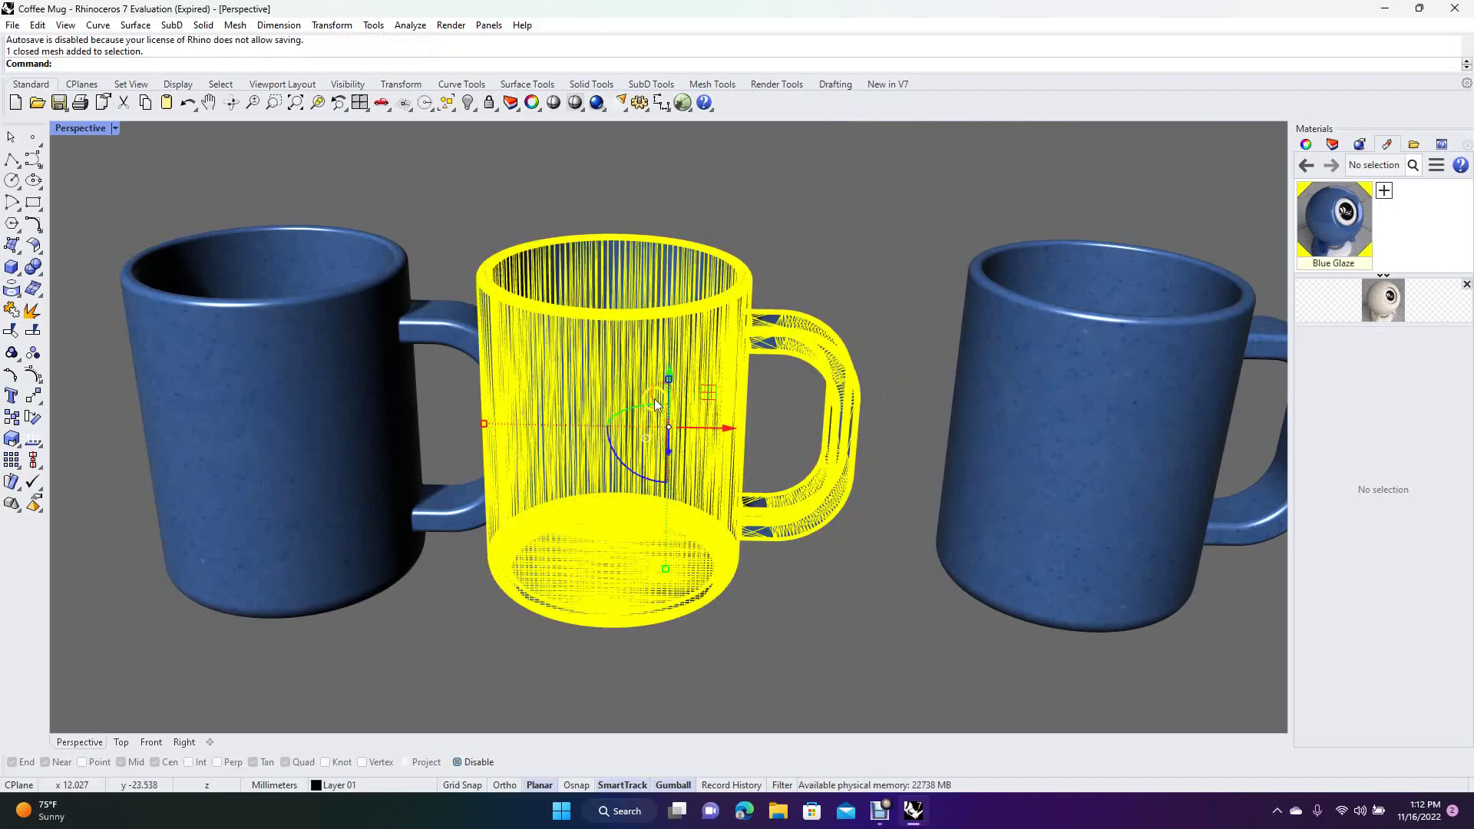
pyautogui.moveTo(716, 436); pyautogui.dragTo(768, 450)
# Step: Delete the two leftover slivers that show inside the middle mug's handle
pyautogui.click(879, 171)
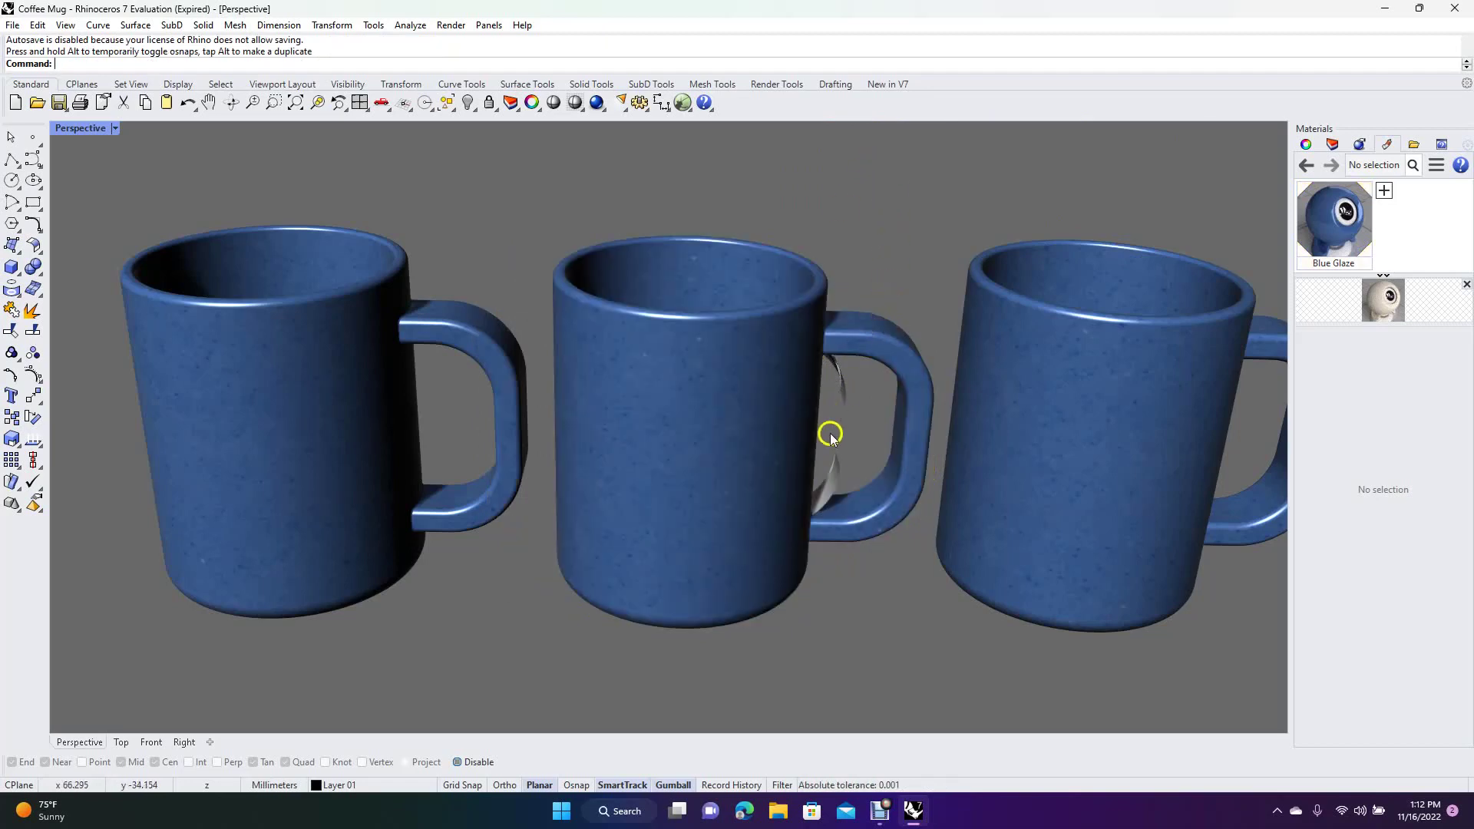
pyautogui.click(831, 473)
pyautogui.press('Delete')
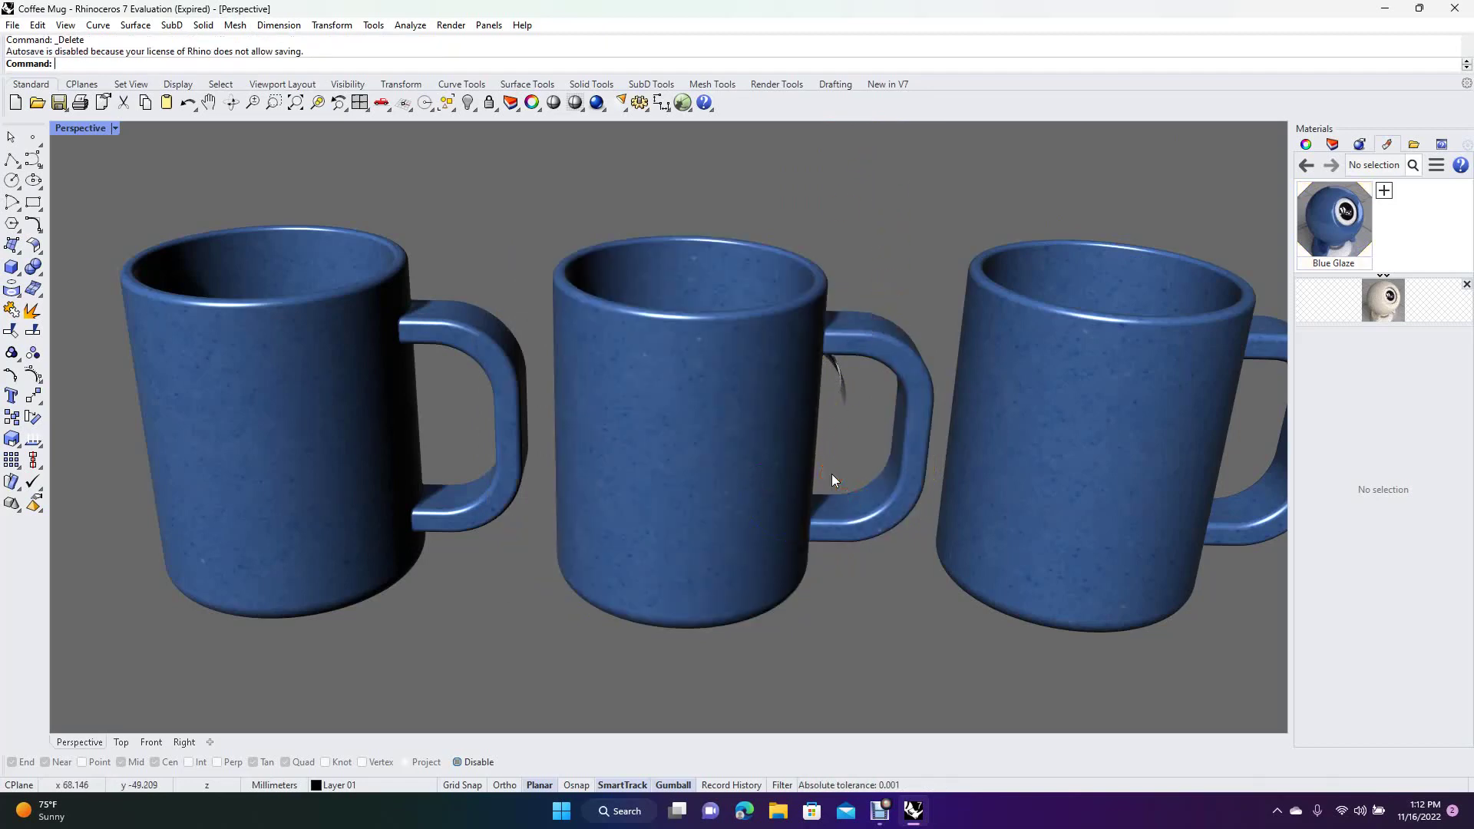
pyautogui.click(842, 392)
pyautogui.press('Delete')
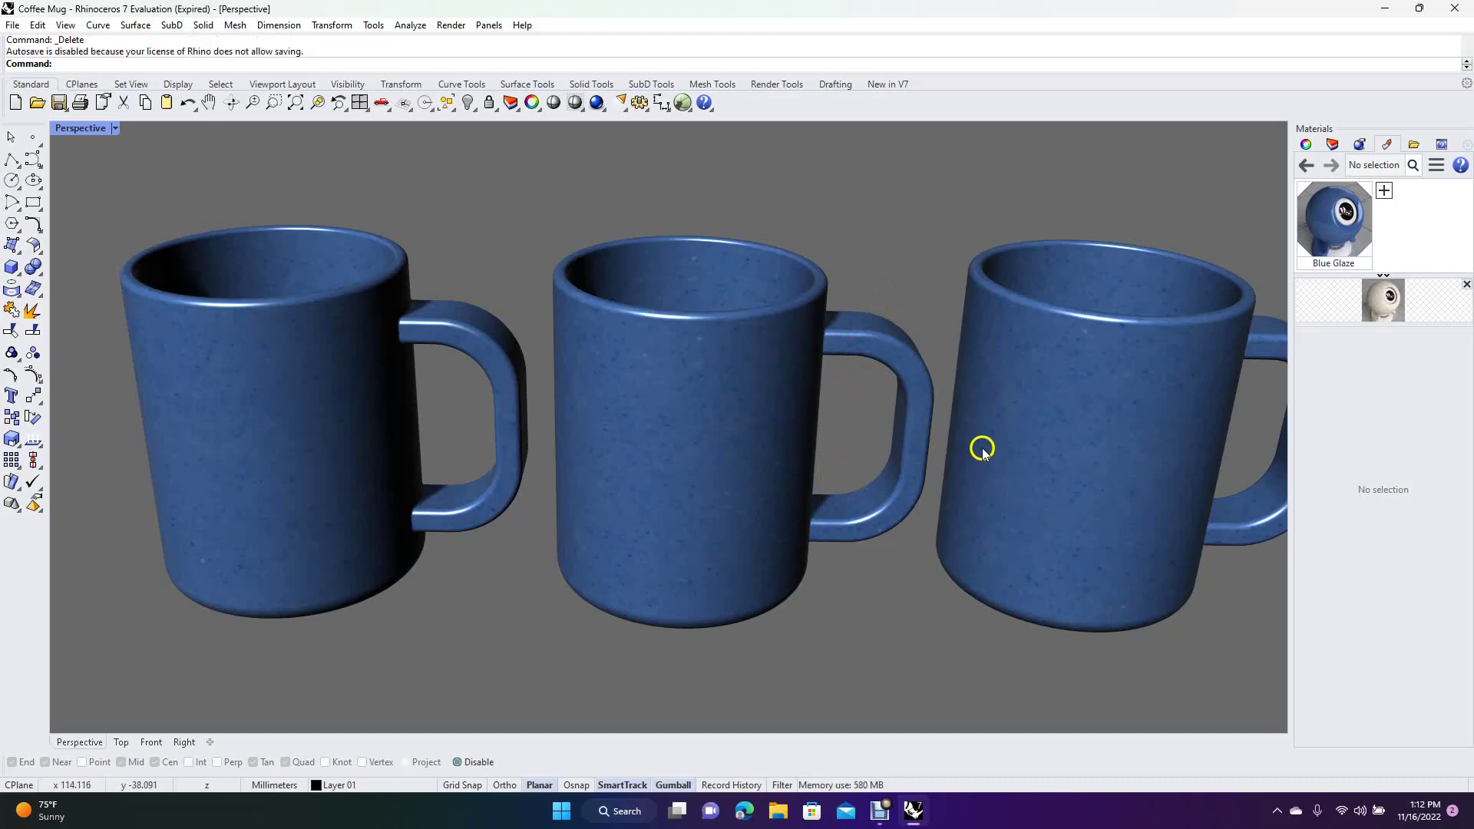
# Step: Use Zoom with the Dynamic option to frame all three mugs completely in the perspective view
pyautogui.write('Zoom')
pyautogui.press('Return')
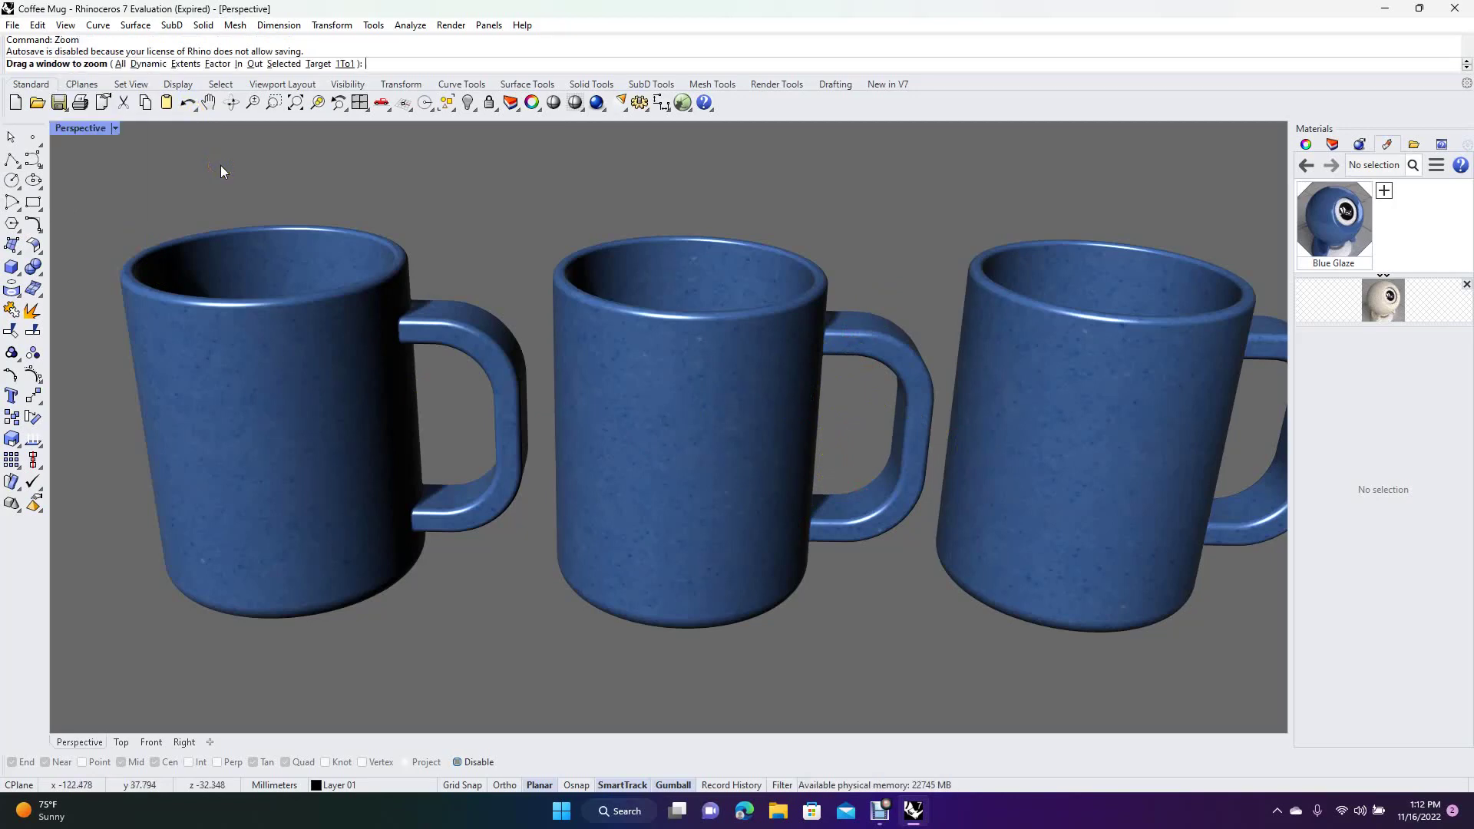
pyautogui.click(142, 63)
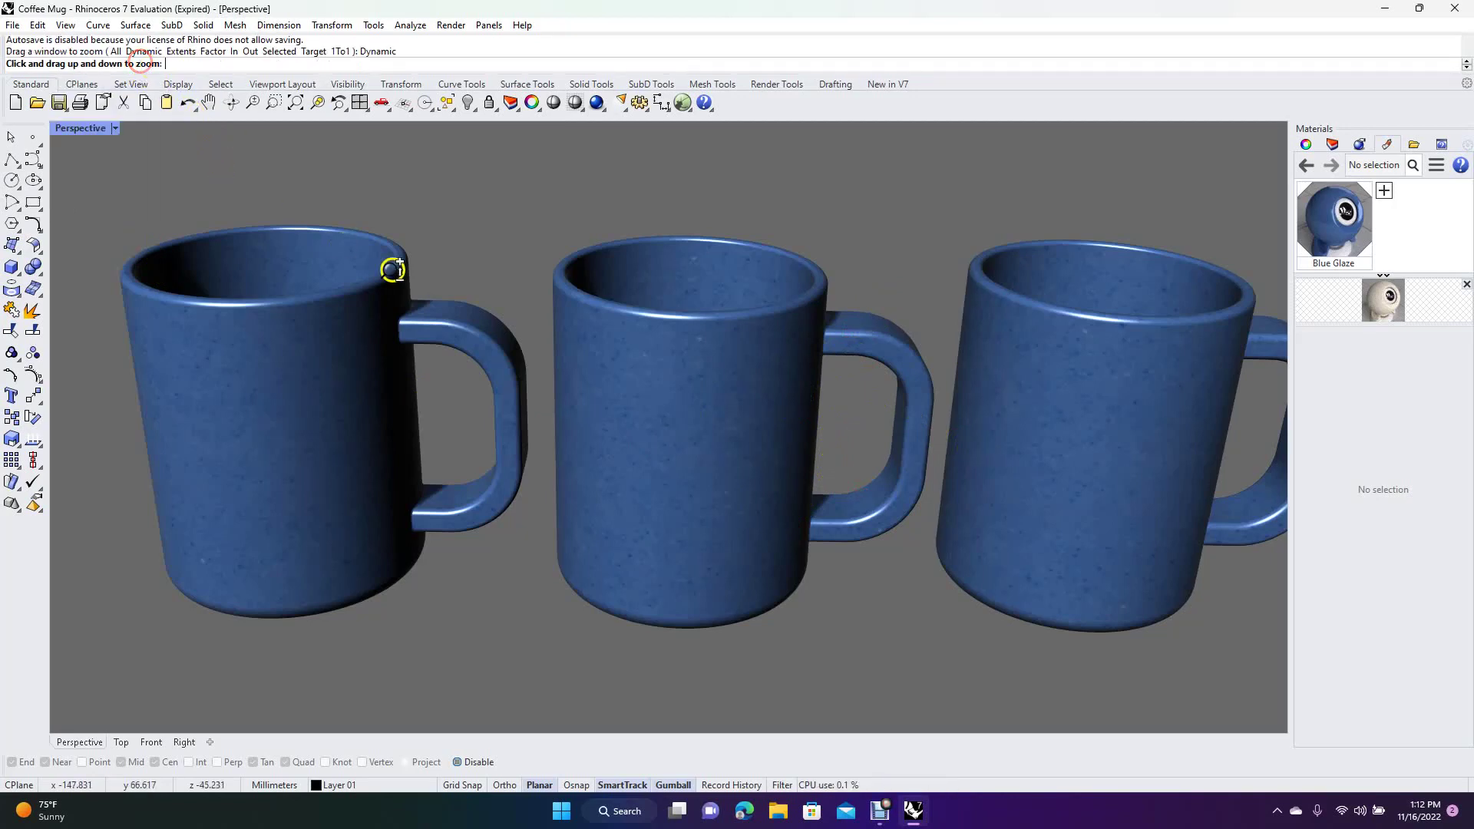
pyautogui.moveTo(510, 329)
pyautogui.mouseDown()
pyautogui.moveTo(495, 338)
pyautogui.moveTo(572, 353)
pyautogui.moveTo(526, 353)
pyautogui.moveTo(578, 349)
pyautogui.moveTo(346, 256)
pyautogui.moveTo(513, 342)
pyautogui.moveTo(487, 344)
pyautogui.mouseUp()
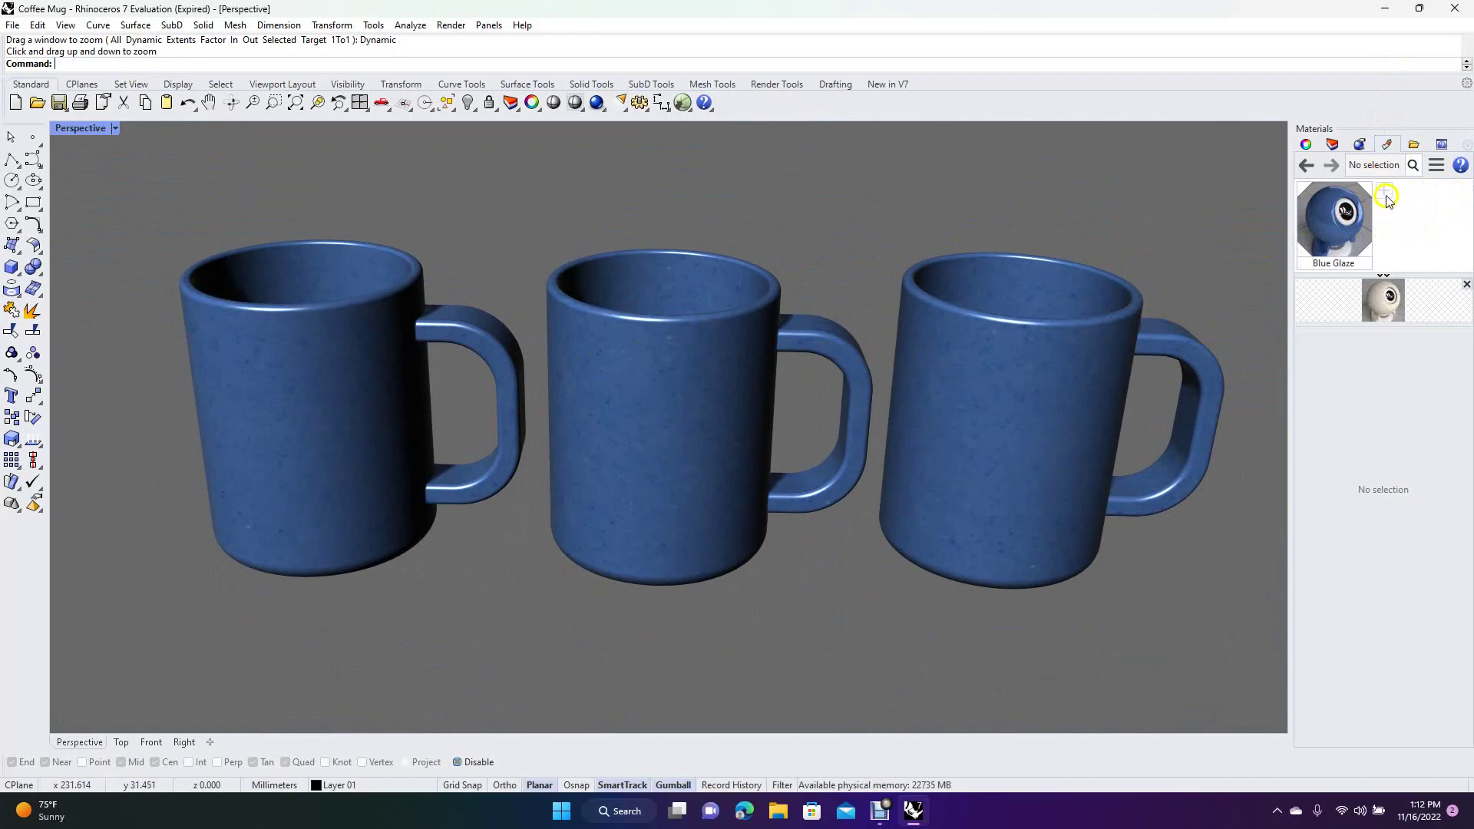
# Step: Import the Crackle material from the Ceramics library folder and apply it to the left mug
pyautogui.click(399, 393)
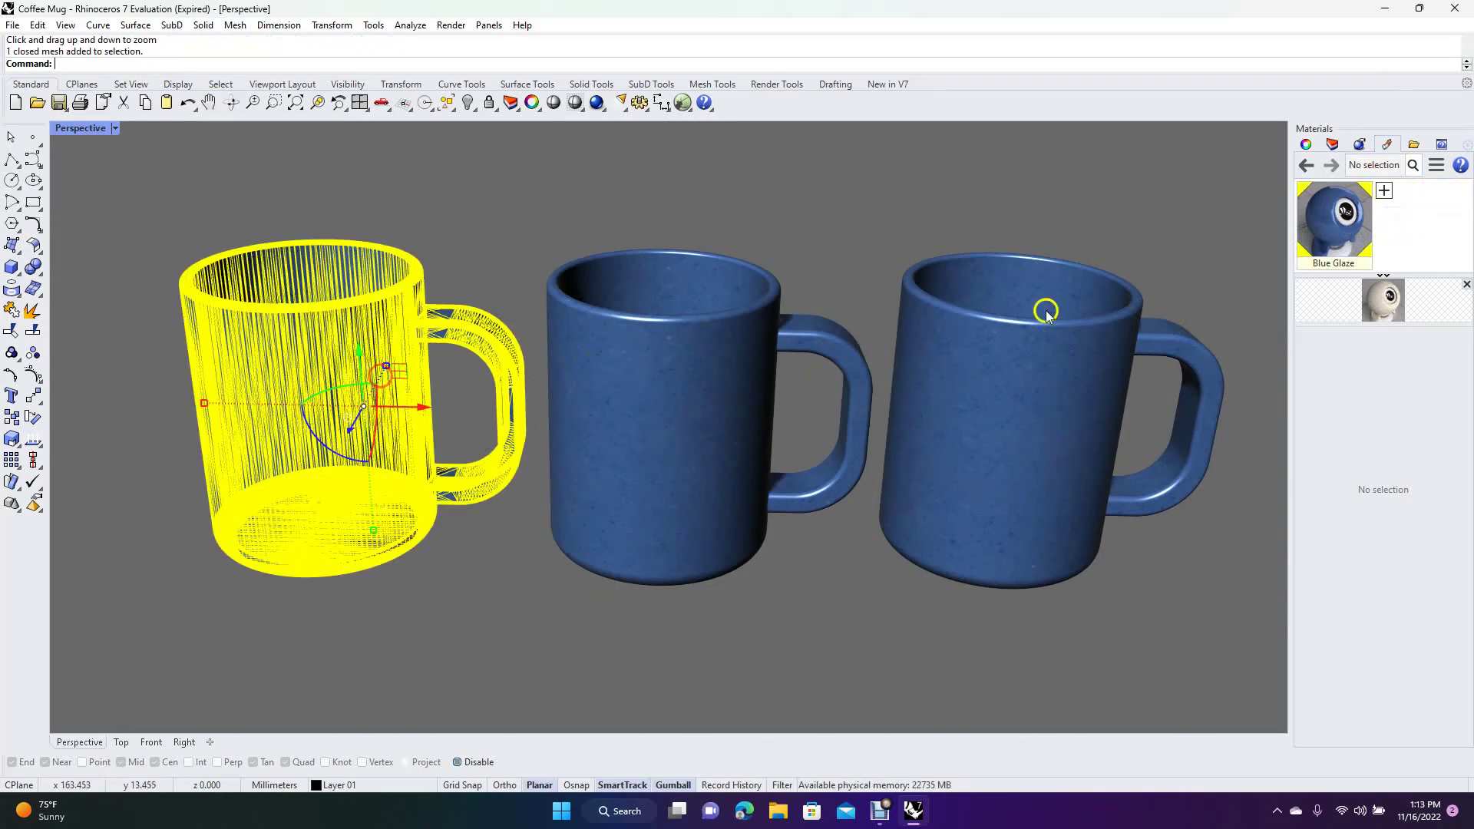
pyautogui.click(1387, 194)
pyautogui.click(1278, 201)
pyautogui.click(228, 183)
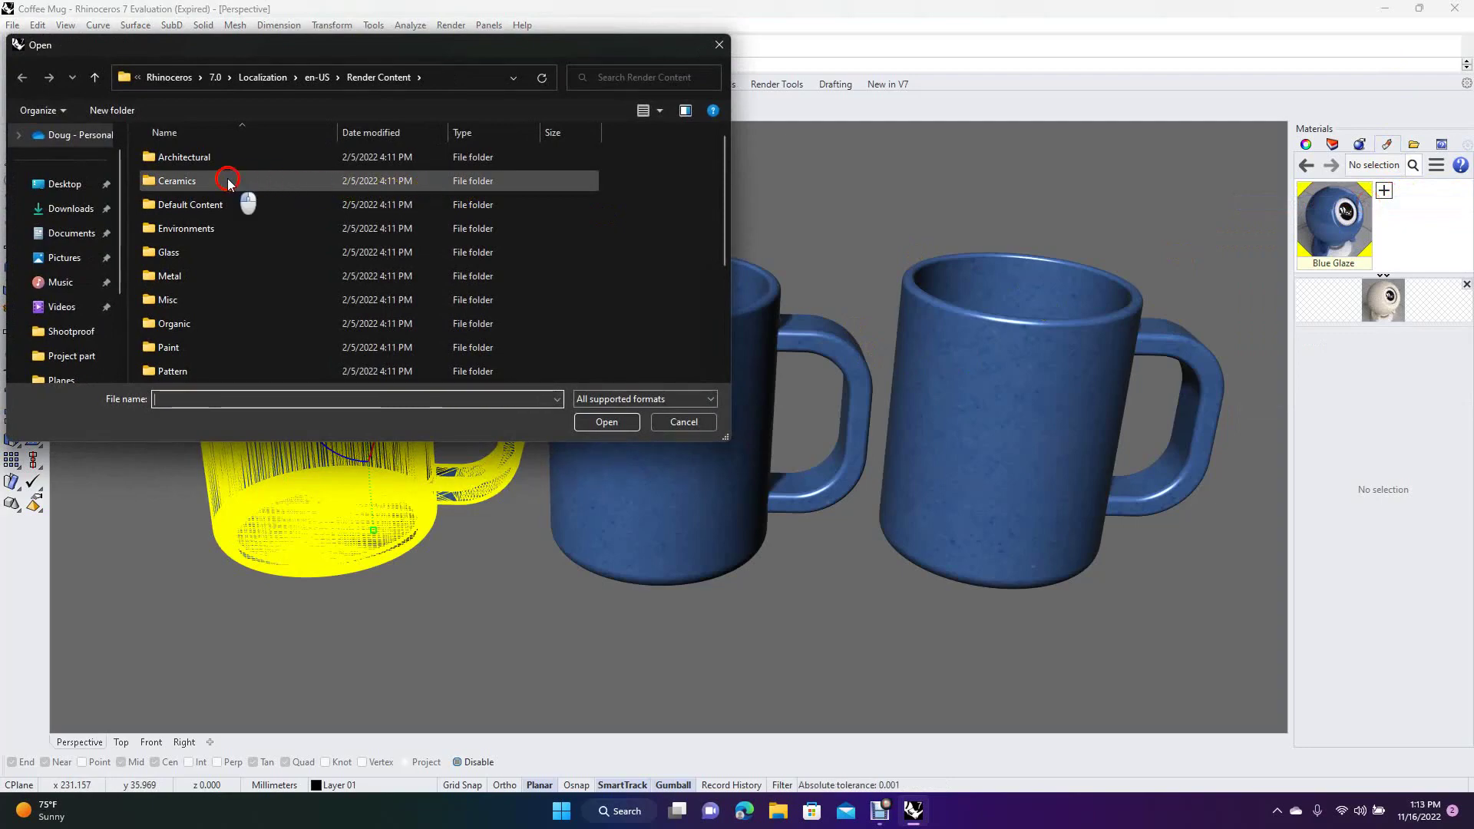
pyautogui.doubleClick(228, 182)
pyautogui.click(229, 181)
pyautogui.doubleClick(229, 182)
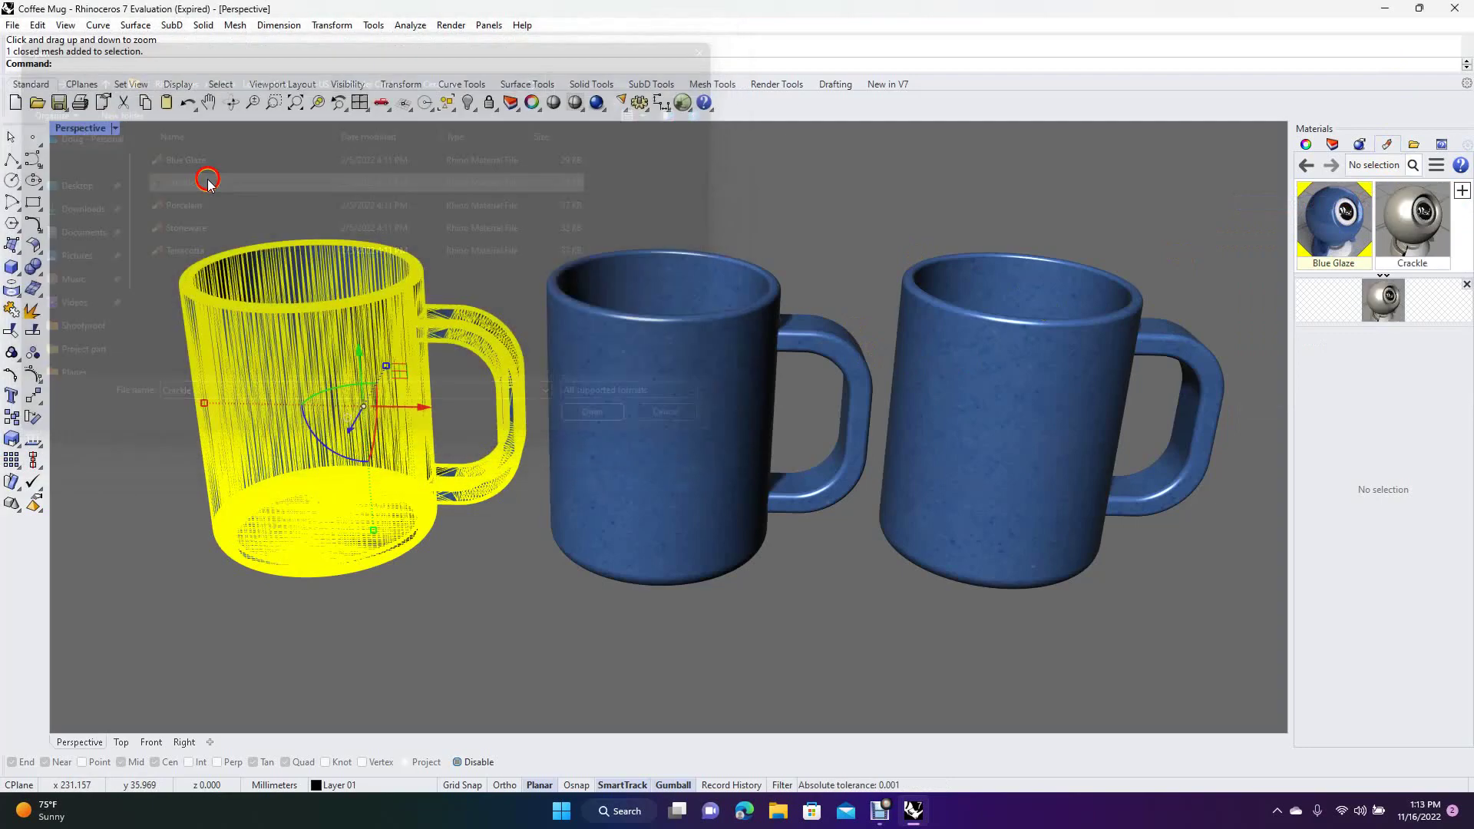
pyautogui.moveTo(1422, 226); pyautogui.dragTo(420, 422)
pyautogui.click(539, 551)
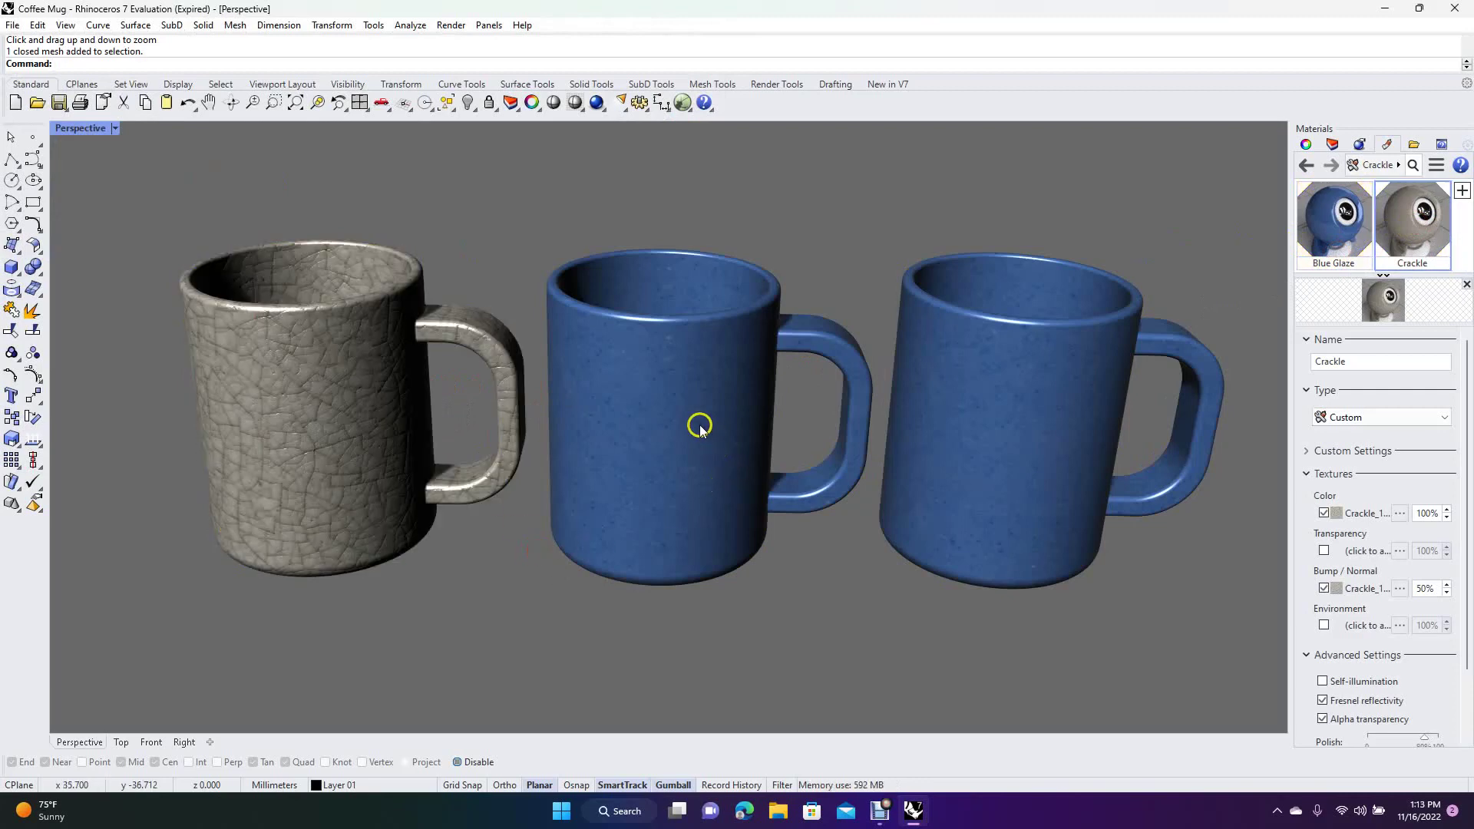
# Step: Import the Porcelain material from the Ceramics library folder and apply it to the right mug
pyautogui.click(1010, 426)
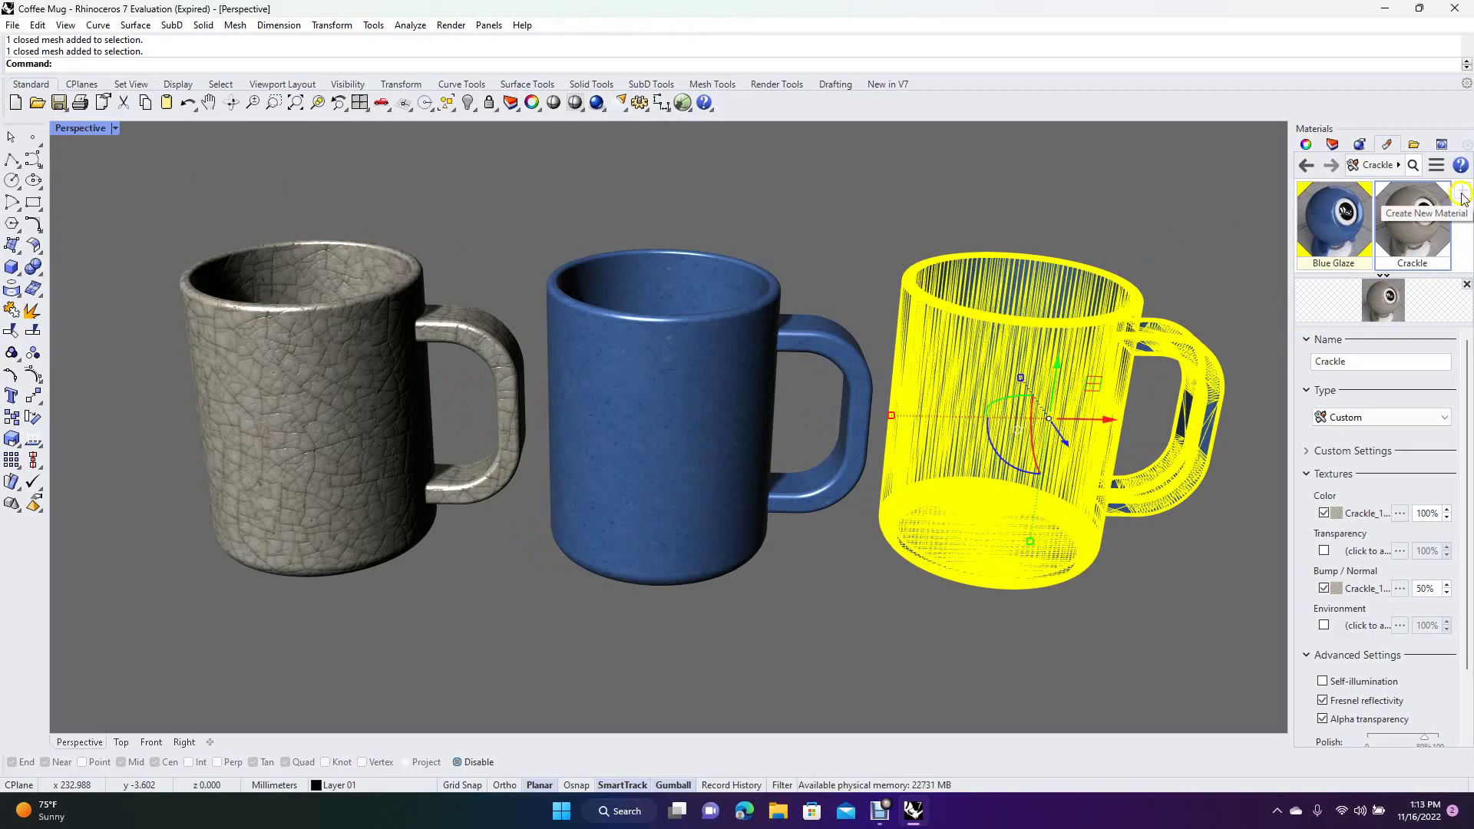
pyautogui.click(1461, 194)
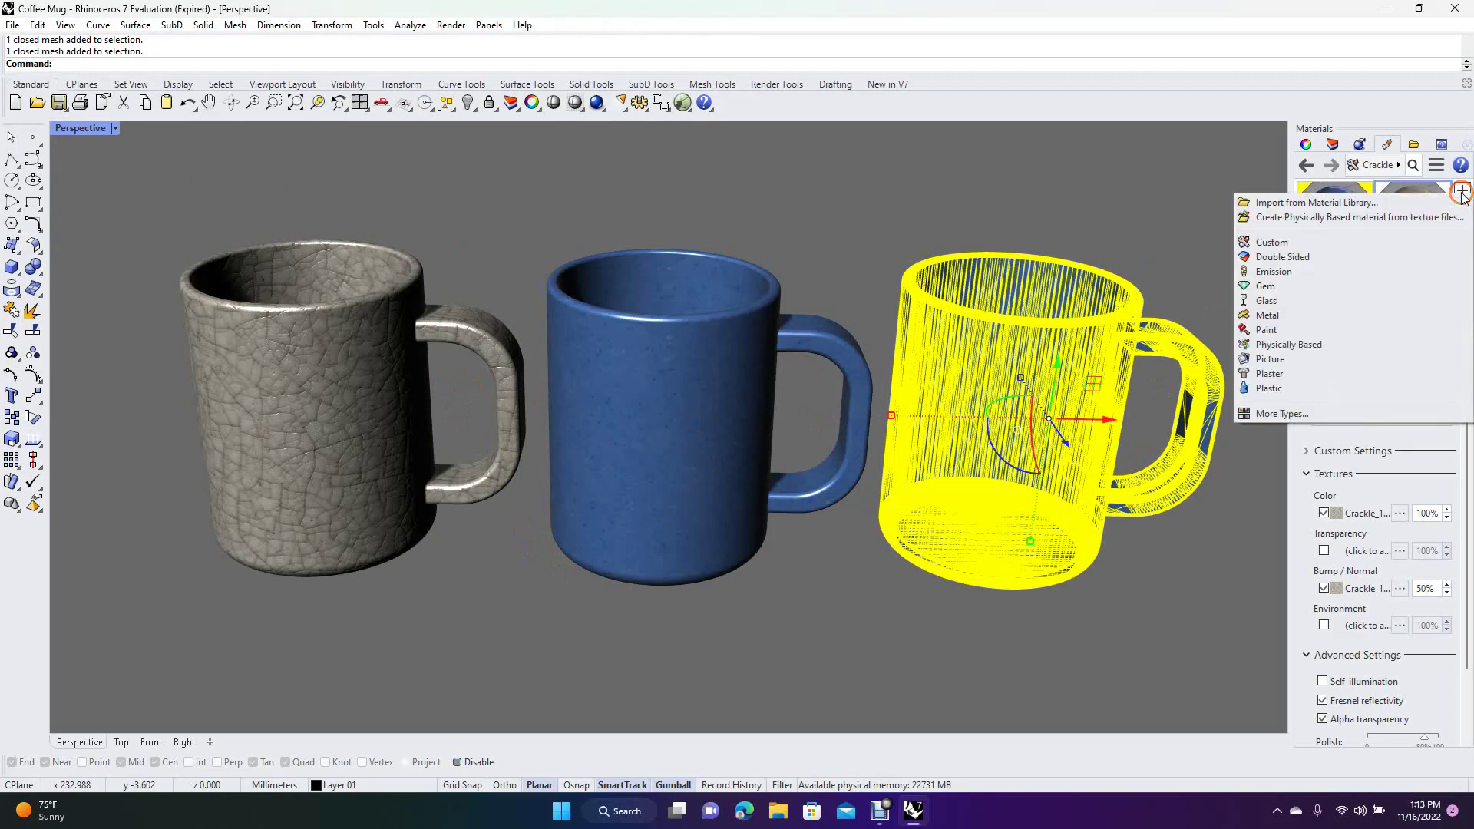
pyautogui.click(1313, 202)
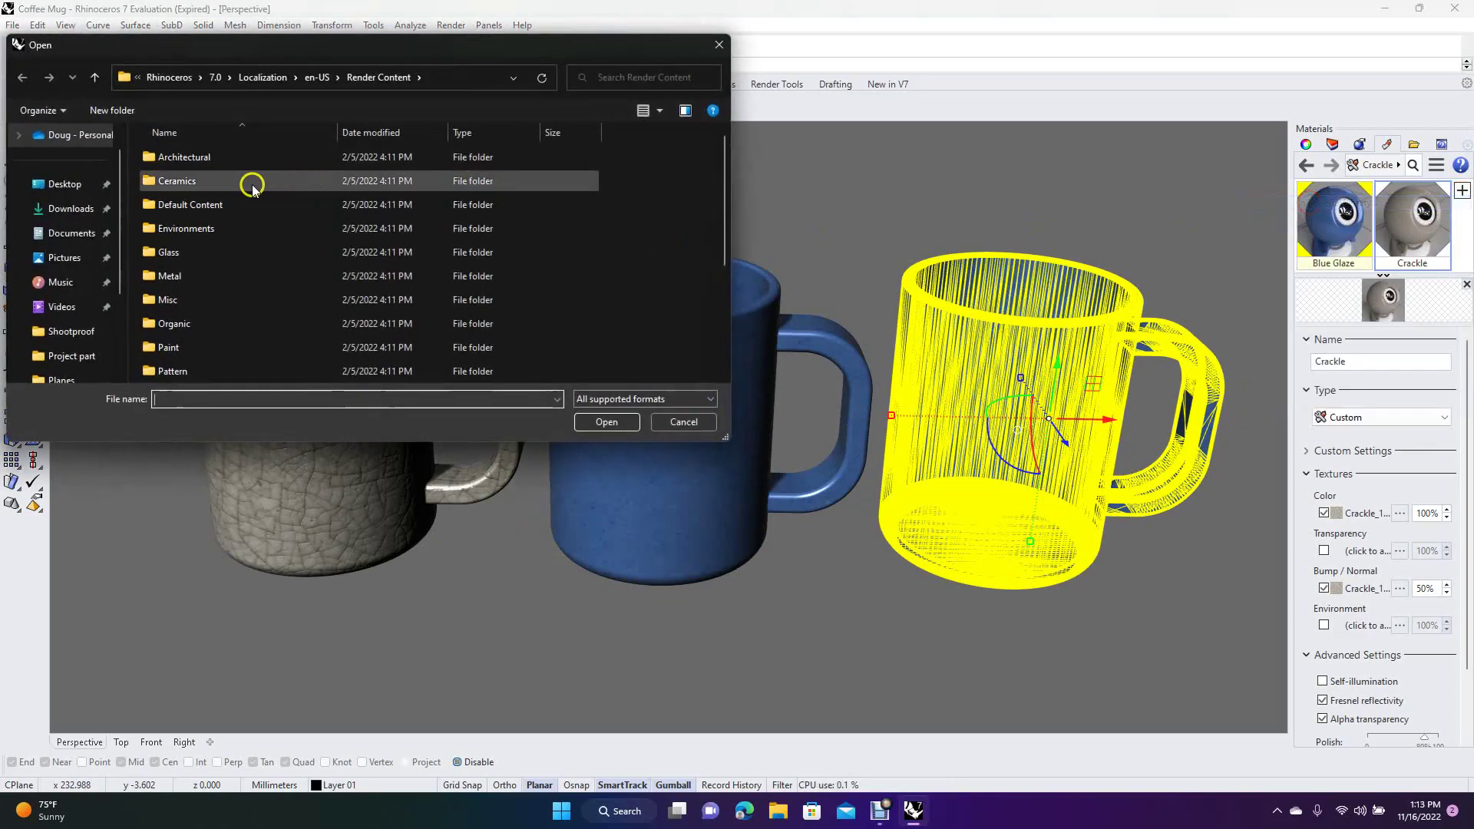
pyautogui.doubleClick(252, 187)
pyautogui.doubleClick(197, 204)
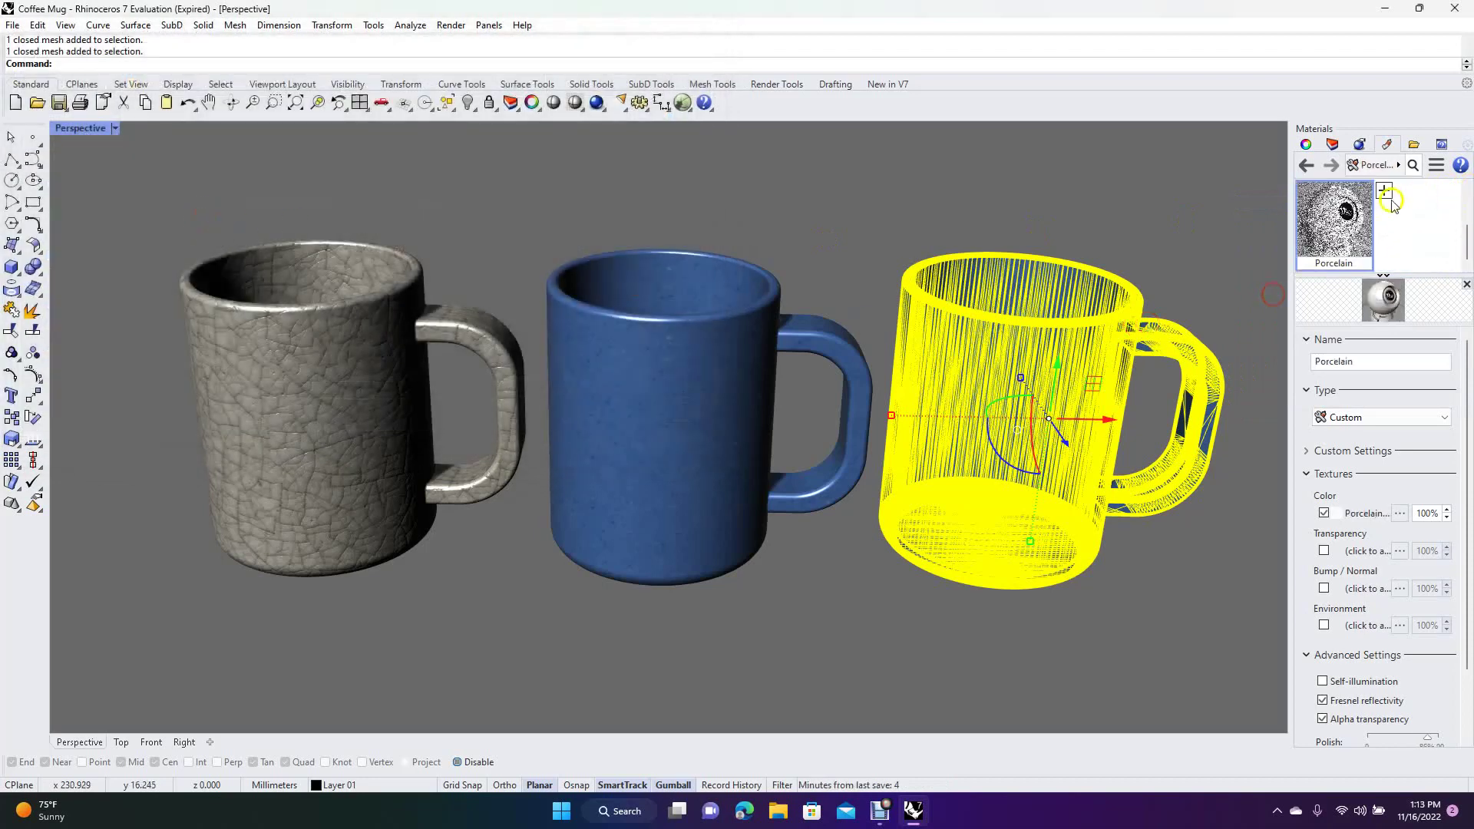
pyautogui.moveTo(1334, 223); pyautogui.dragTo(1062, 394)
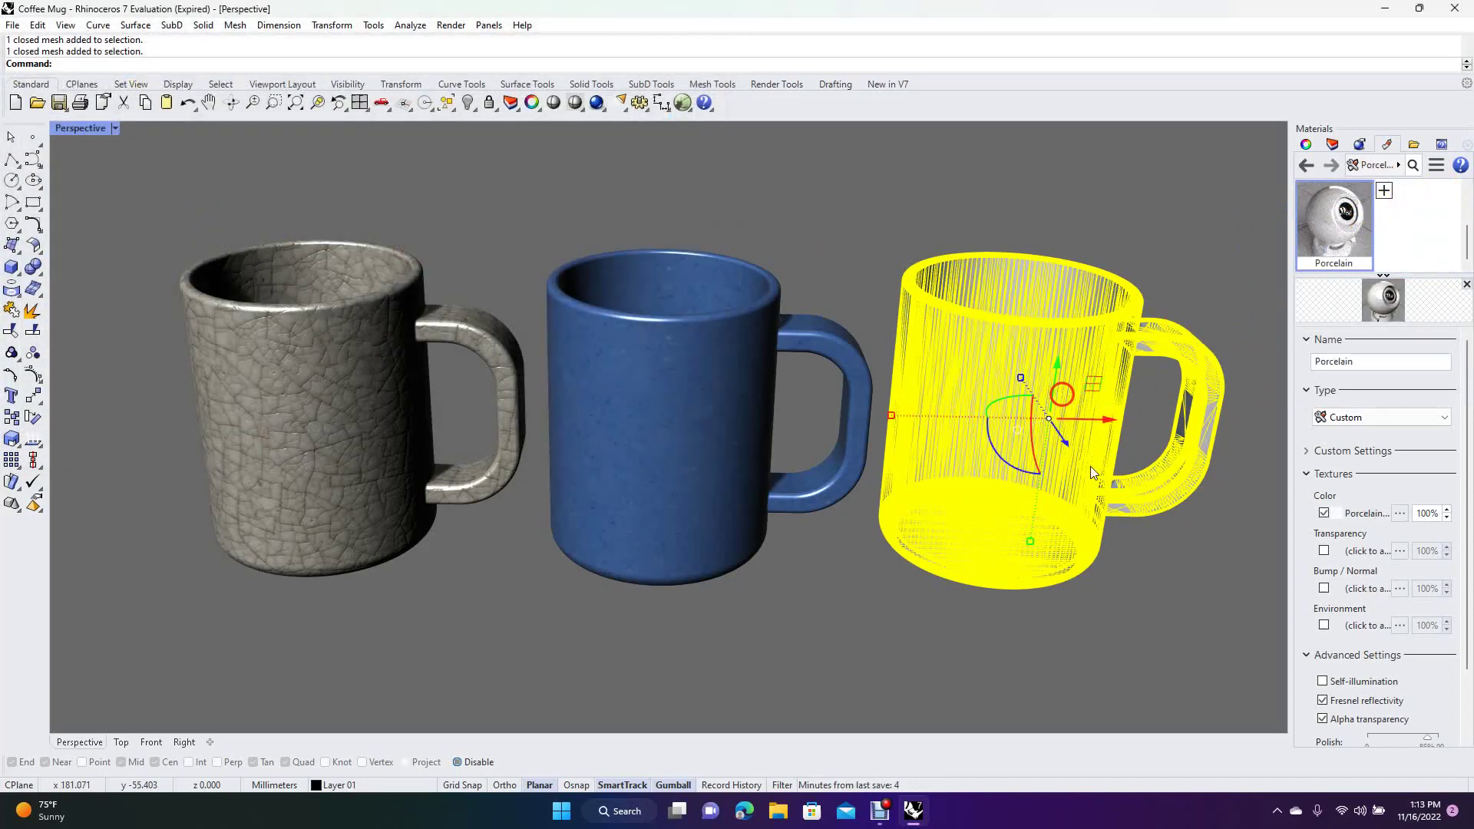
pyautogui.click(1188, 597)
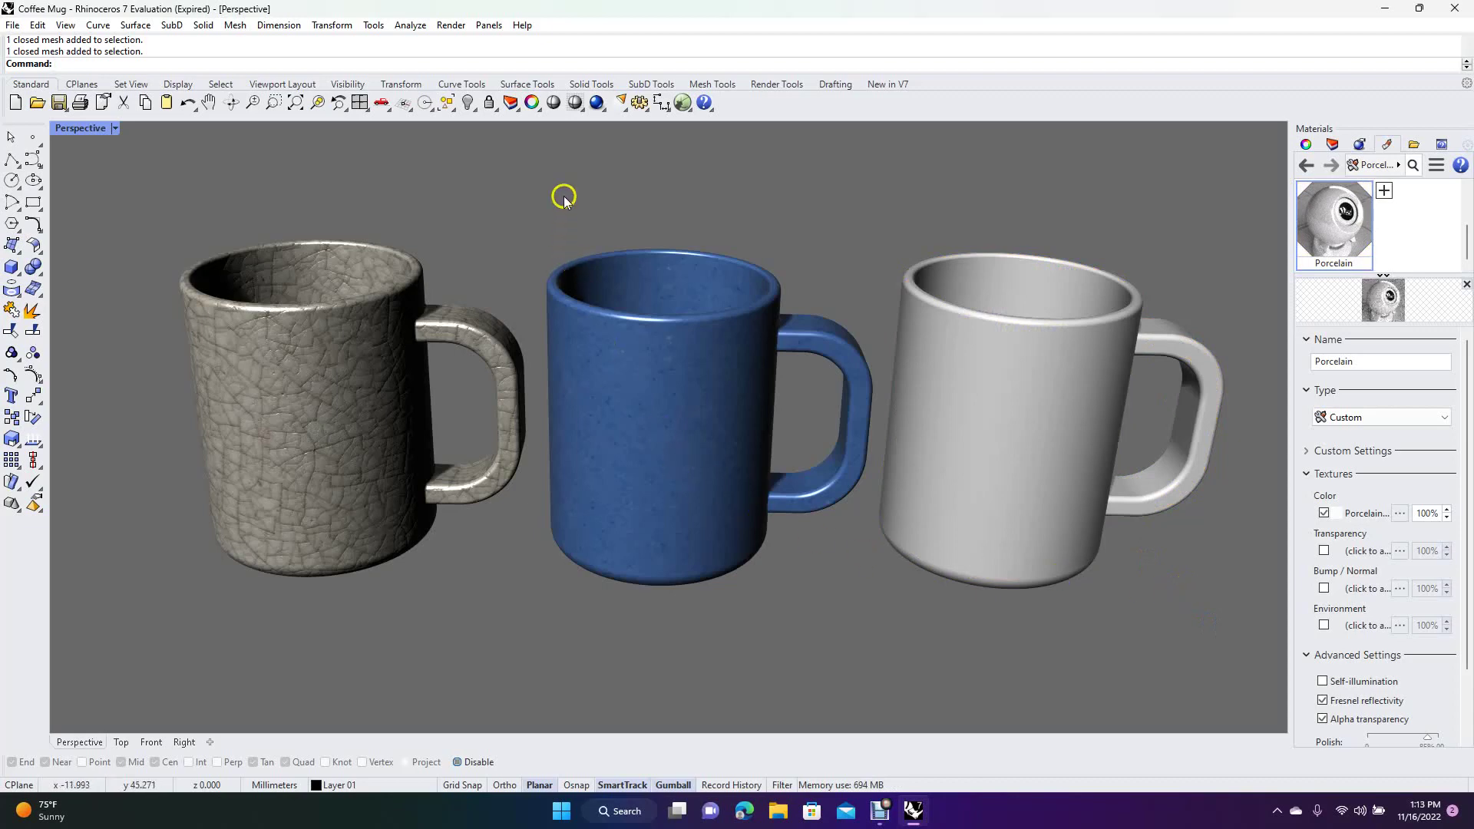
# Step: Tilt the perspective view to look further down into the mugs and open the solid backdrop color for editing
pyautogui.moveTo(564, 198); pyautogui.dragTo(562, 228, button='right')
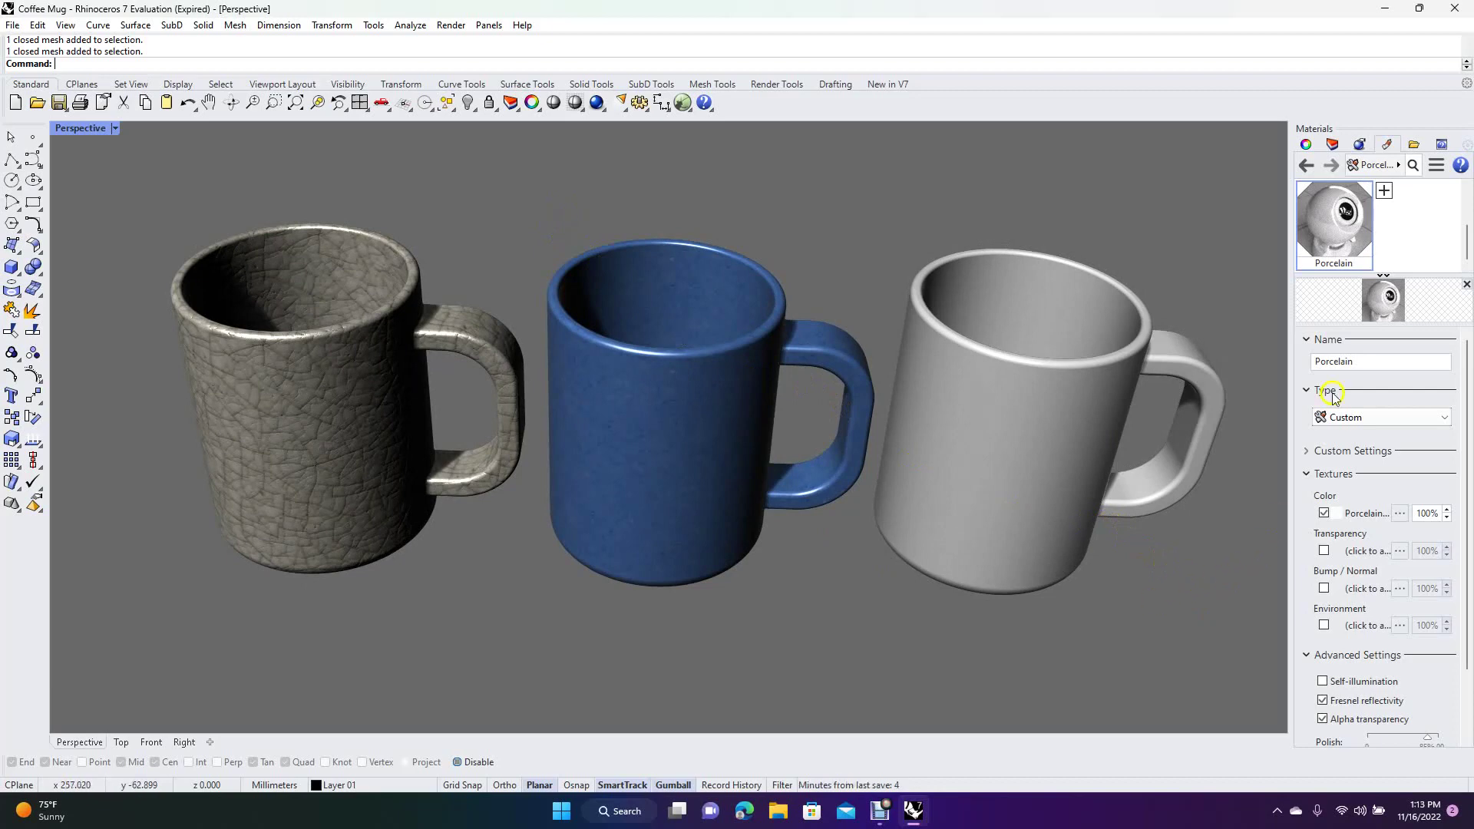
pyautogui.click(1359, 144)
pyautogui.click(1420, 457)
# Step: Try Brown, Orange and dark red #9F2121 as the solid backdrop color behind the mugs
pyautogui.click(1013, 372)
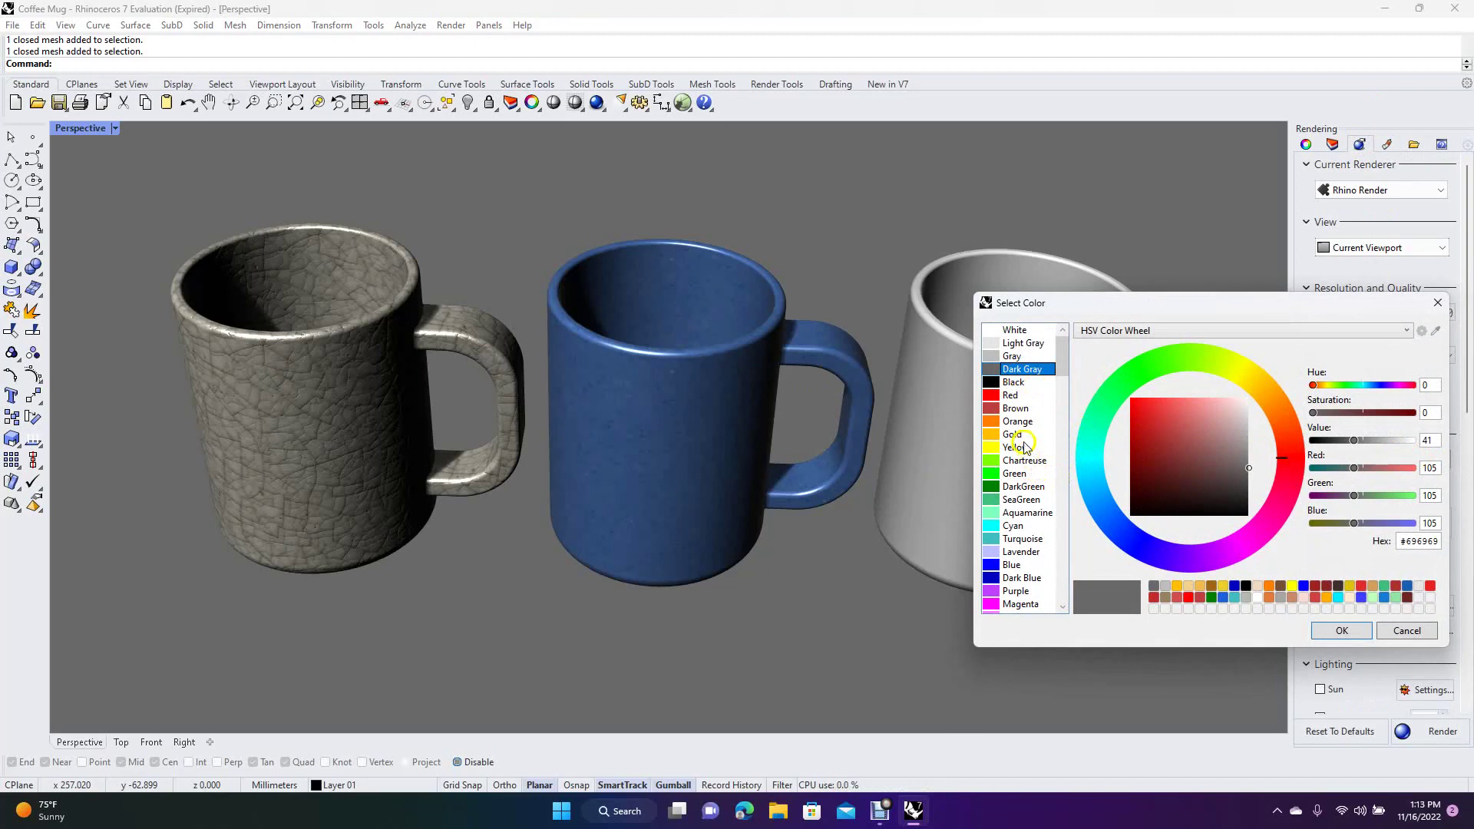
pyautogui.click(1013, 411)
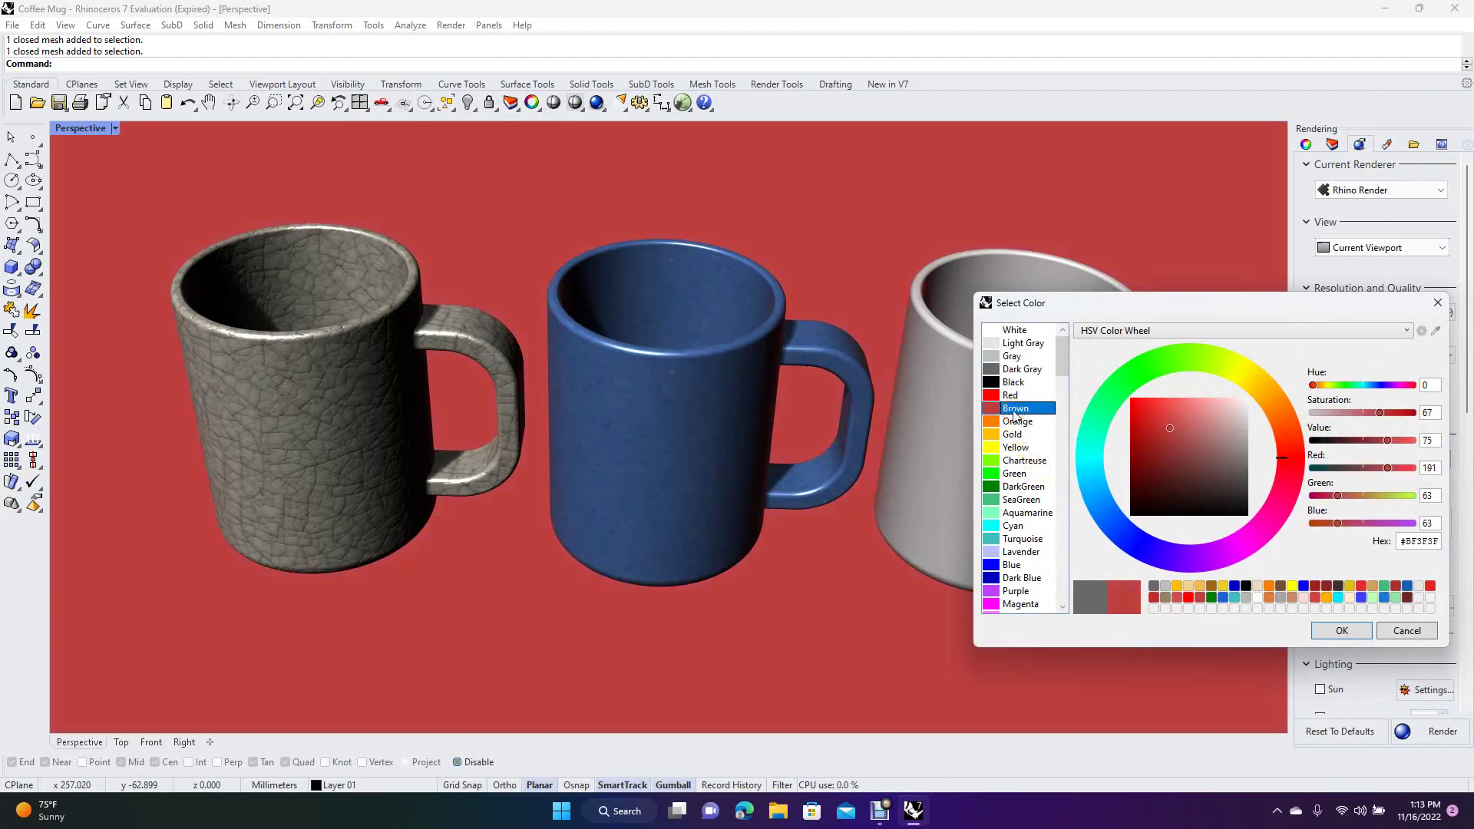
pyautogui.click(1015, 422)
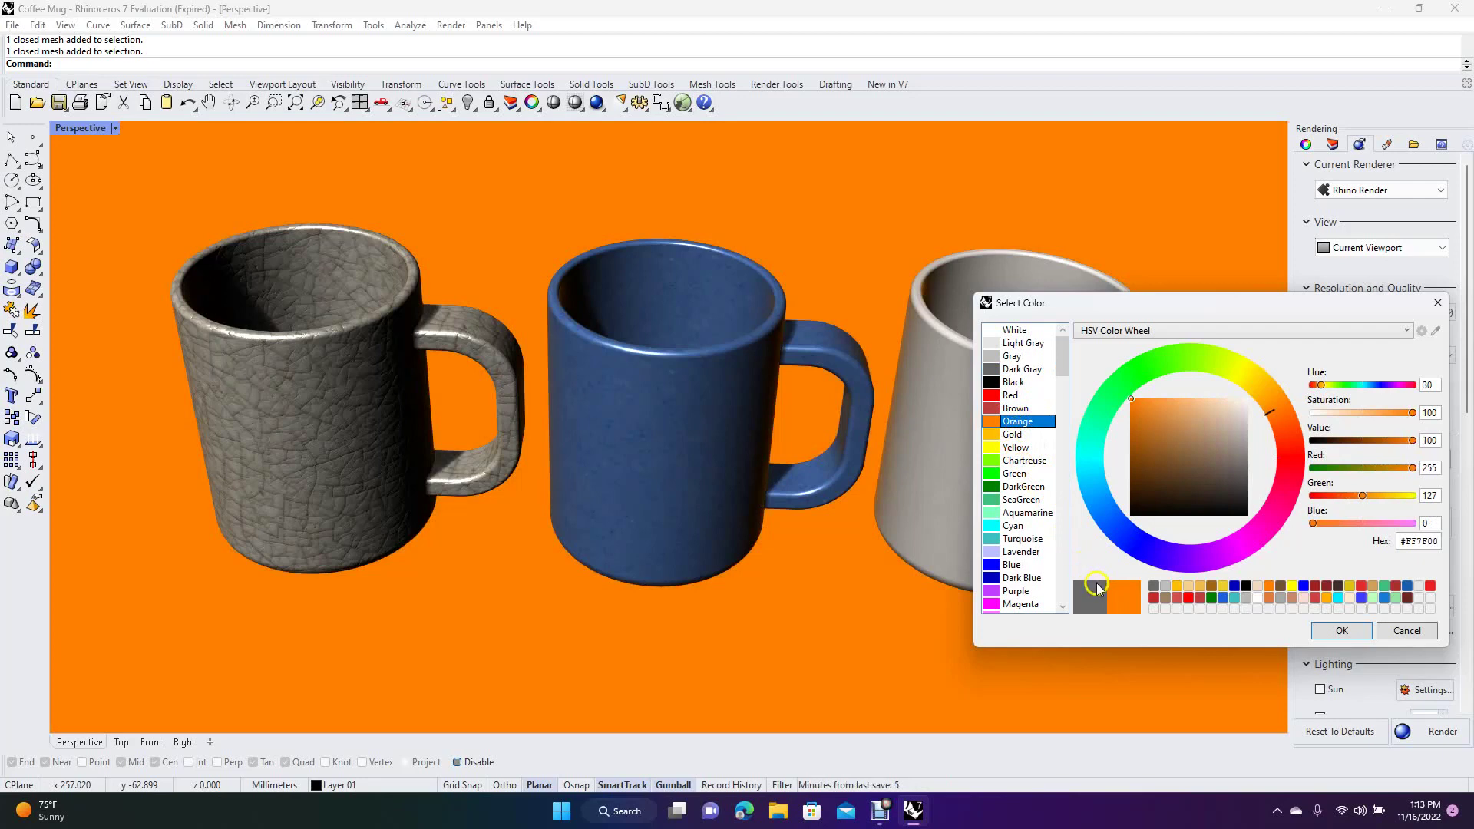
pyautogui.click(1154, 588)
pyautogui.click(1199, 598)
pyautogui.click(1271, 587)
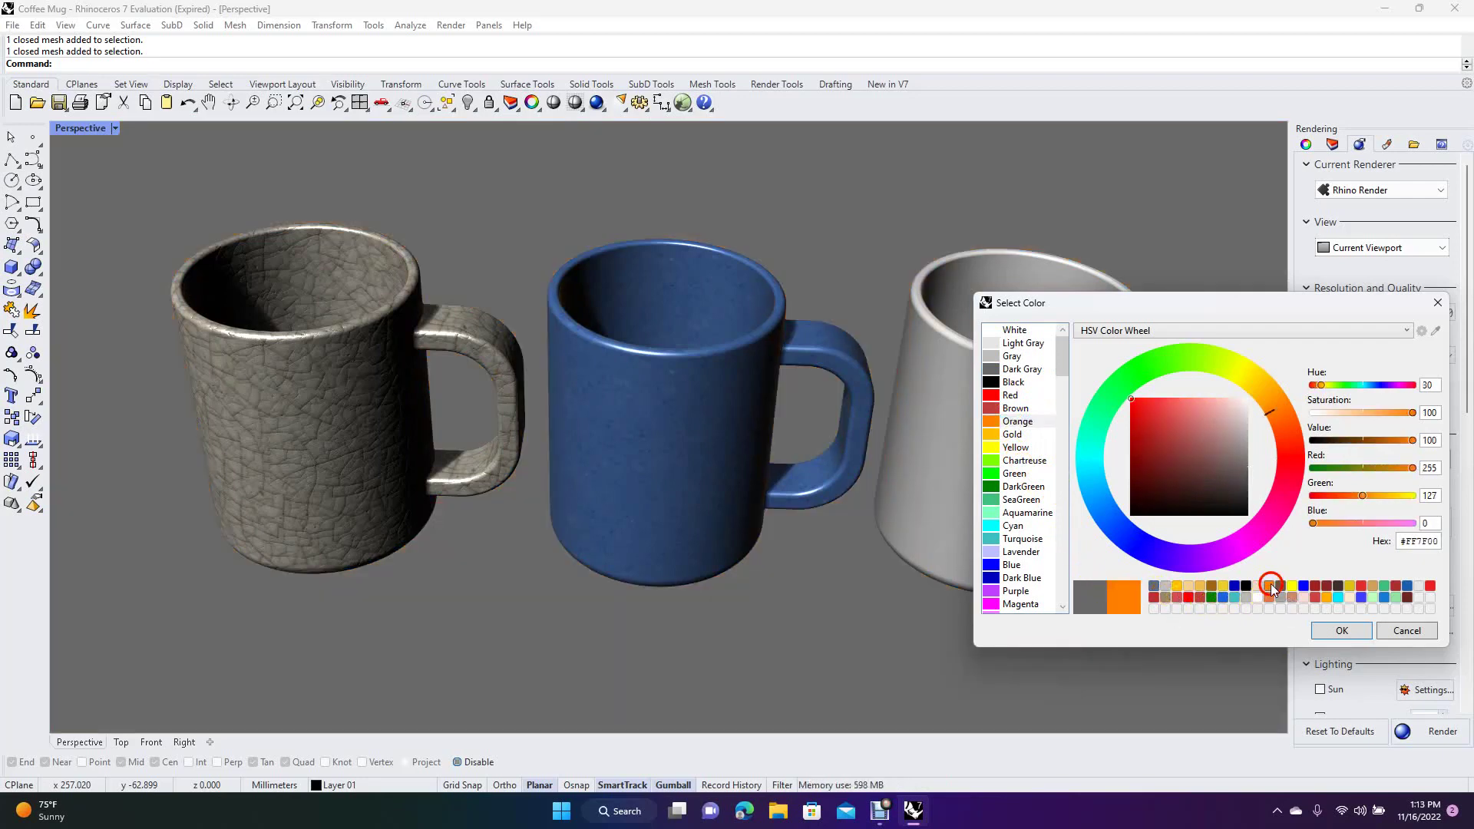
pyautogui.click(1315, 586)
pyautogui.click(1315, 587)
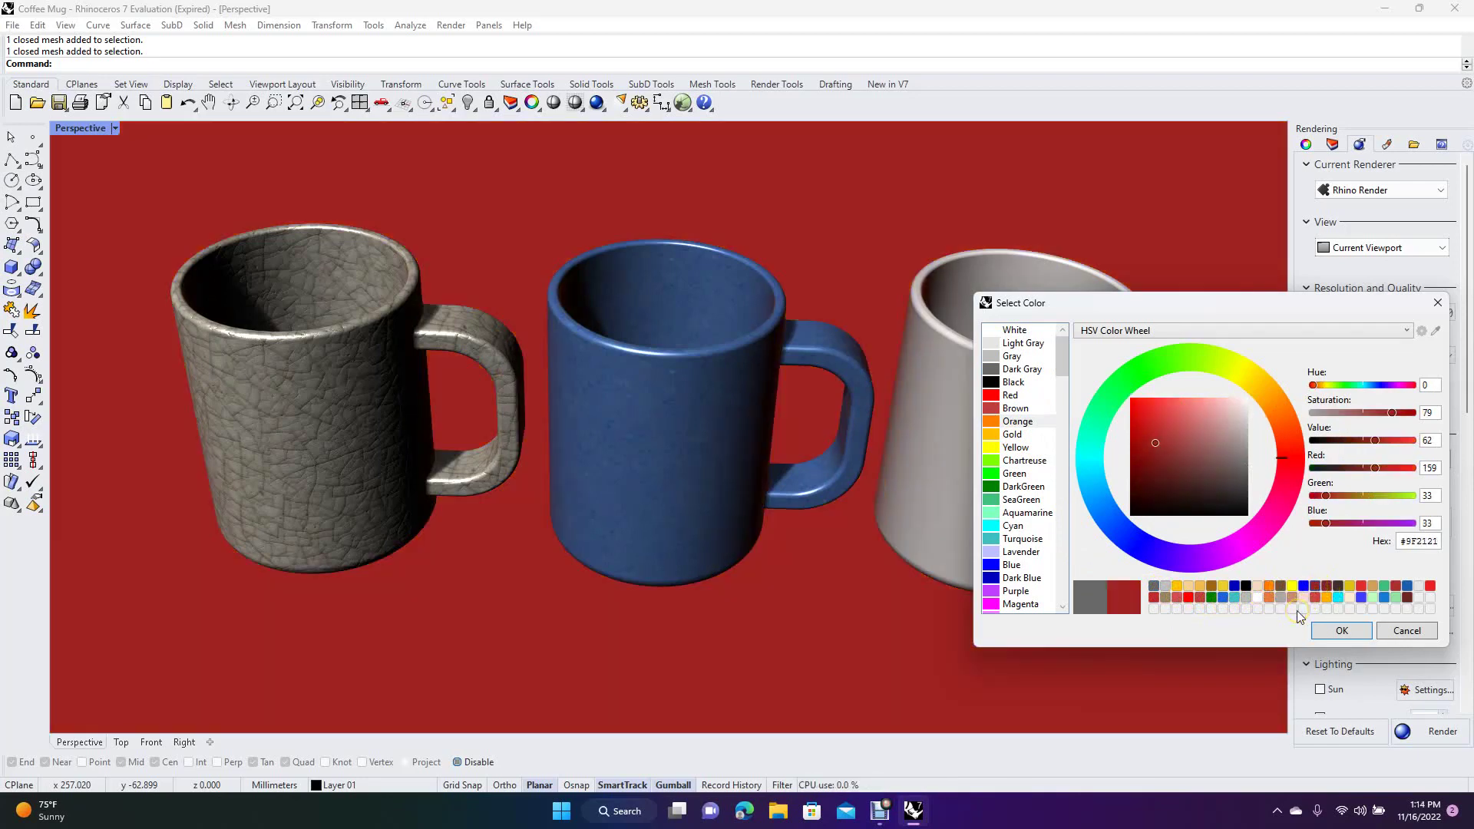
# Step: Set the solid backdrop color to the muted orange swatch #E67B3C
pyautogui.click(1313, 608)
pyautogui.click(1268, 598)
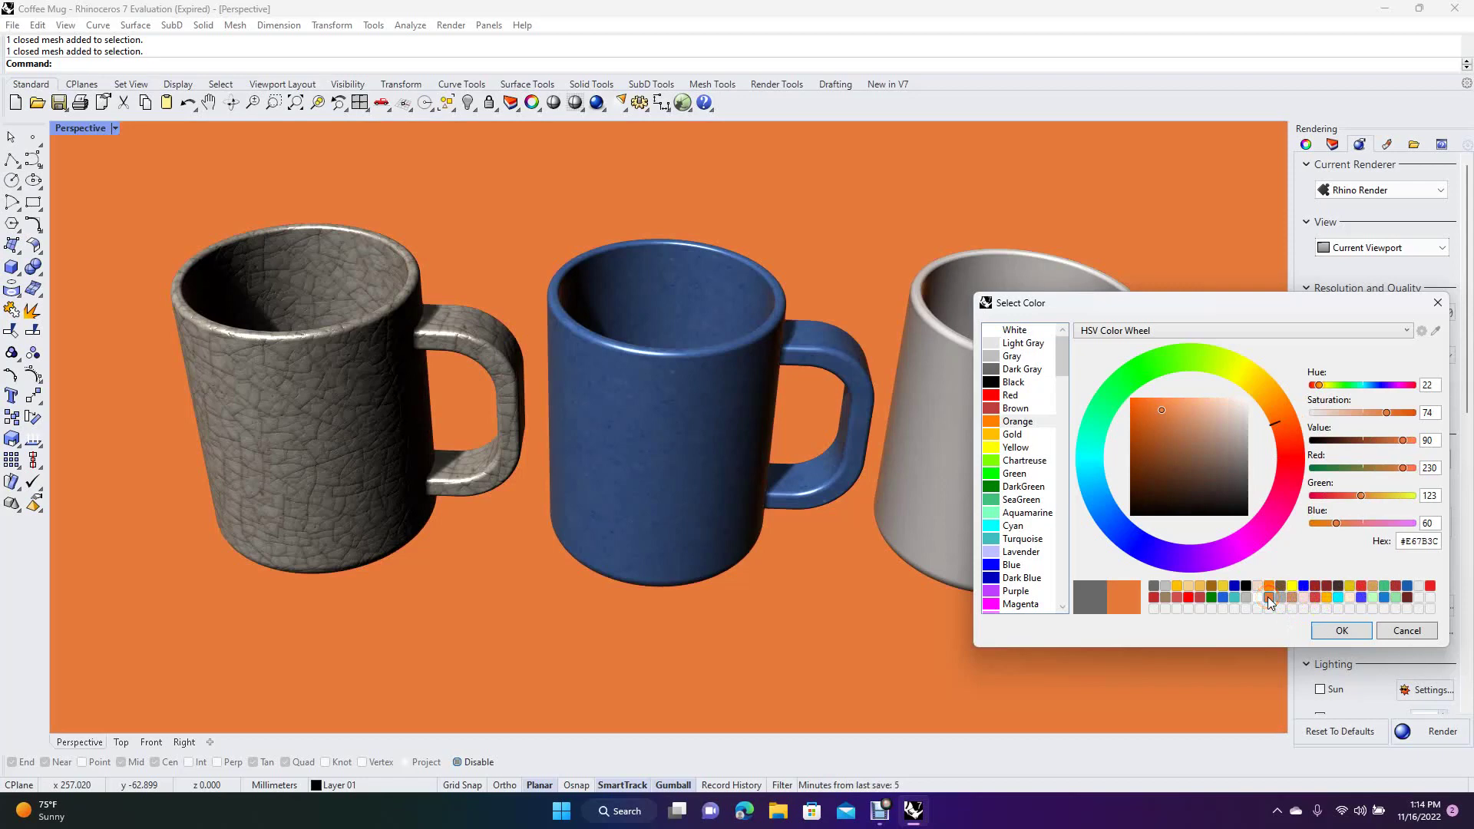
pyautogui.click(1340, 631)
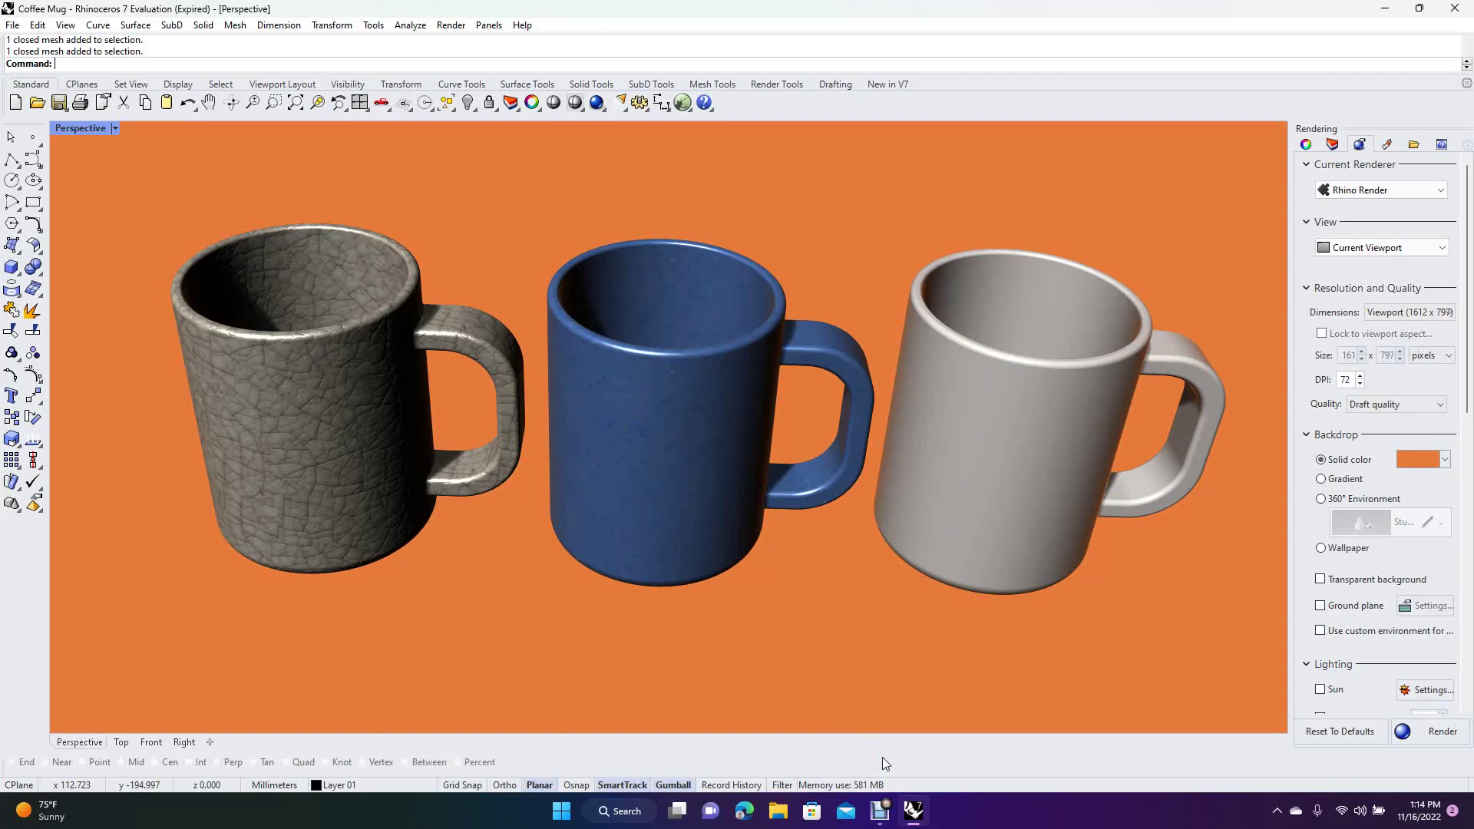
# Step: Capture a rectangular screen snip around the three rendered mugs and paste it into a new image in Paint
pyautogui.press('super+shift+s')
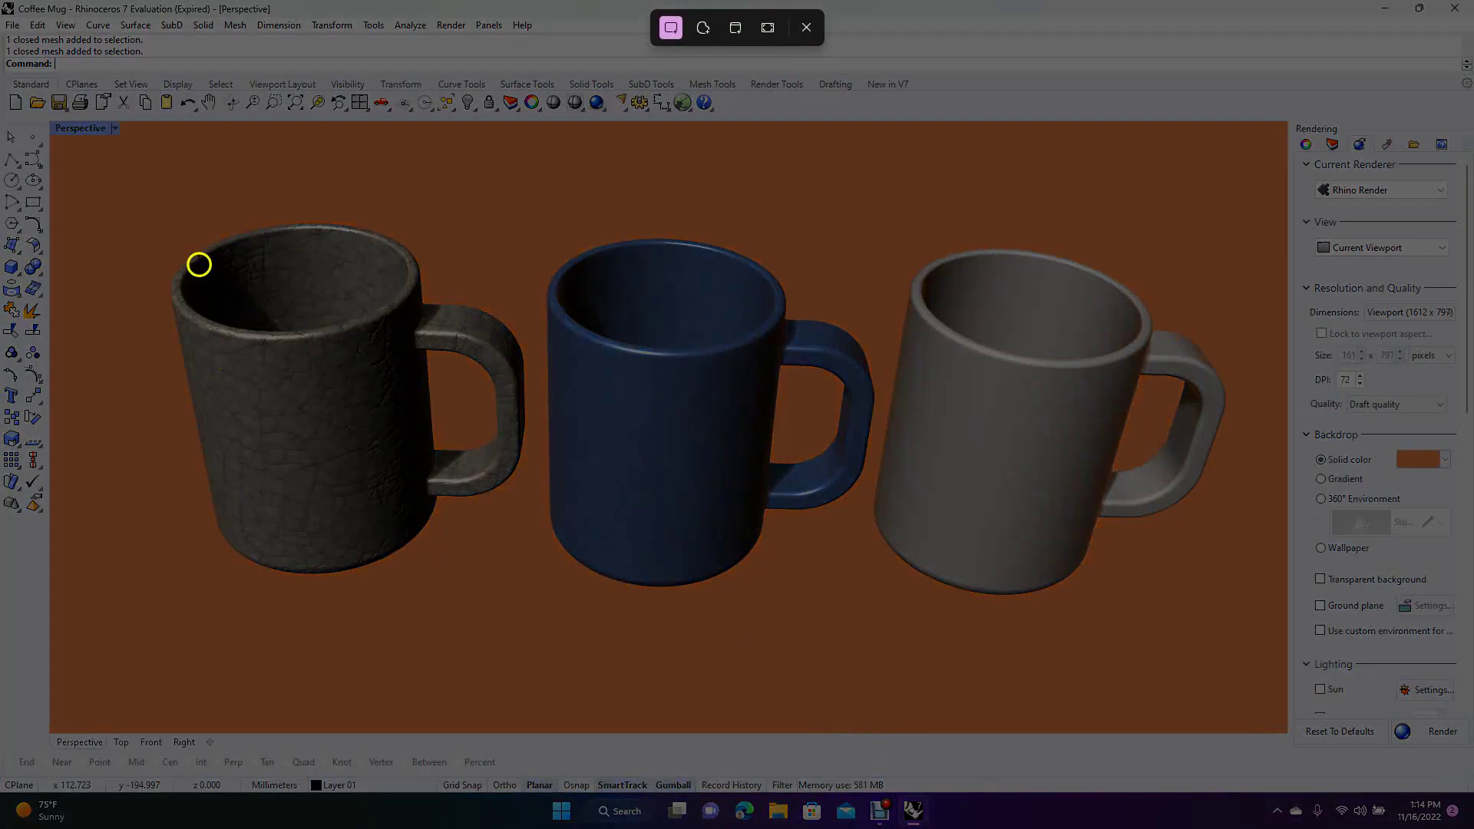
pyautogui.moveTo(138, 142); pyautogui.dragTo(1249, 680)
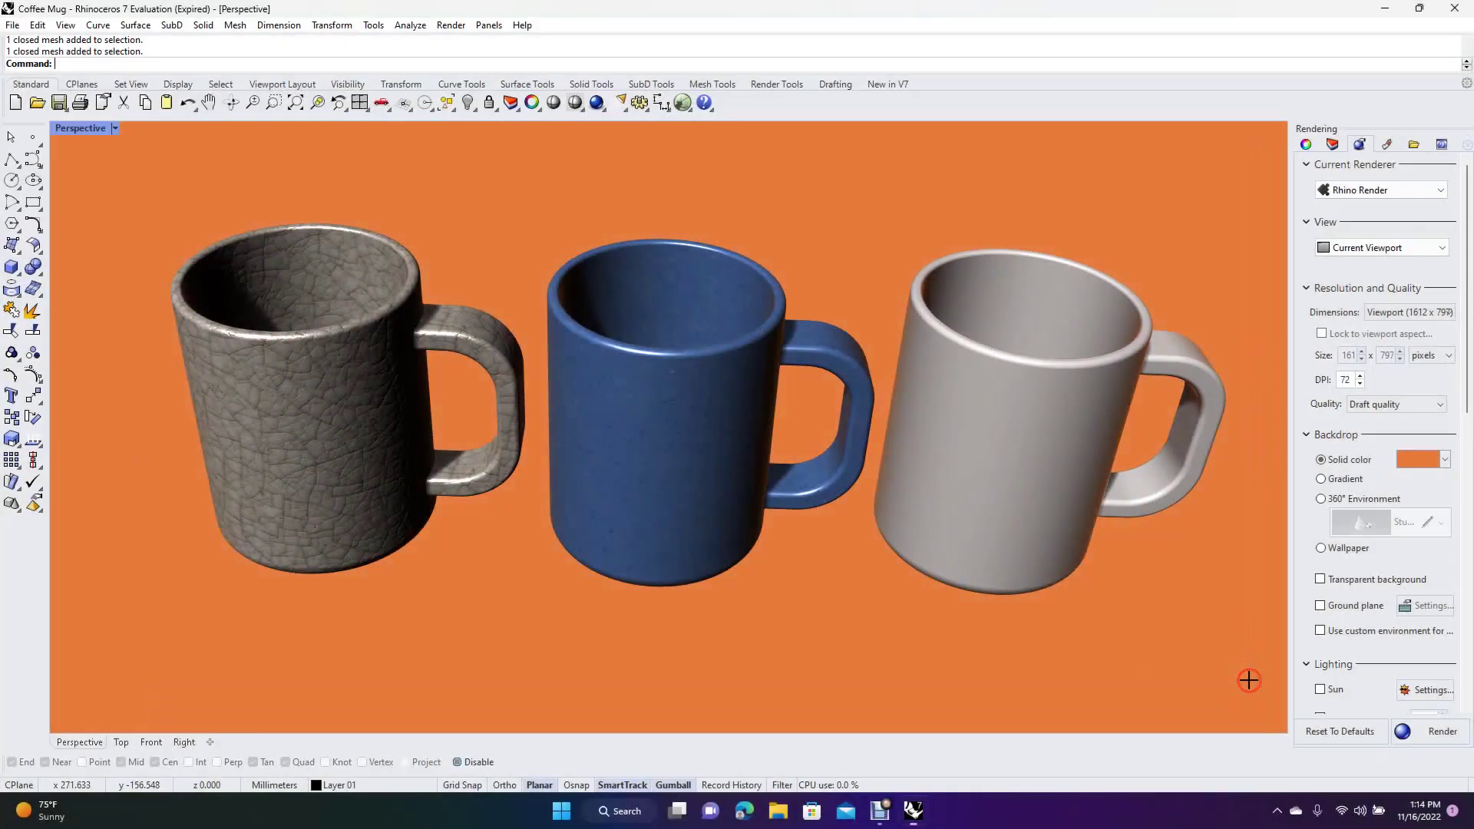
pyautogui.click(607, 812)
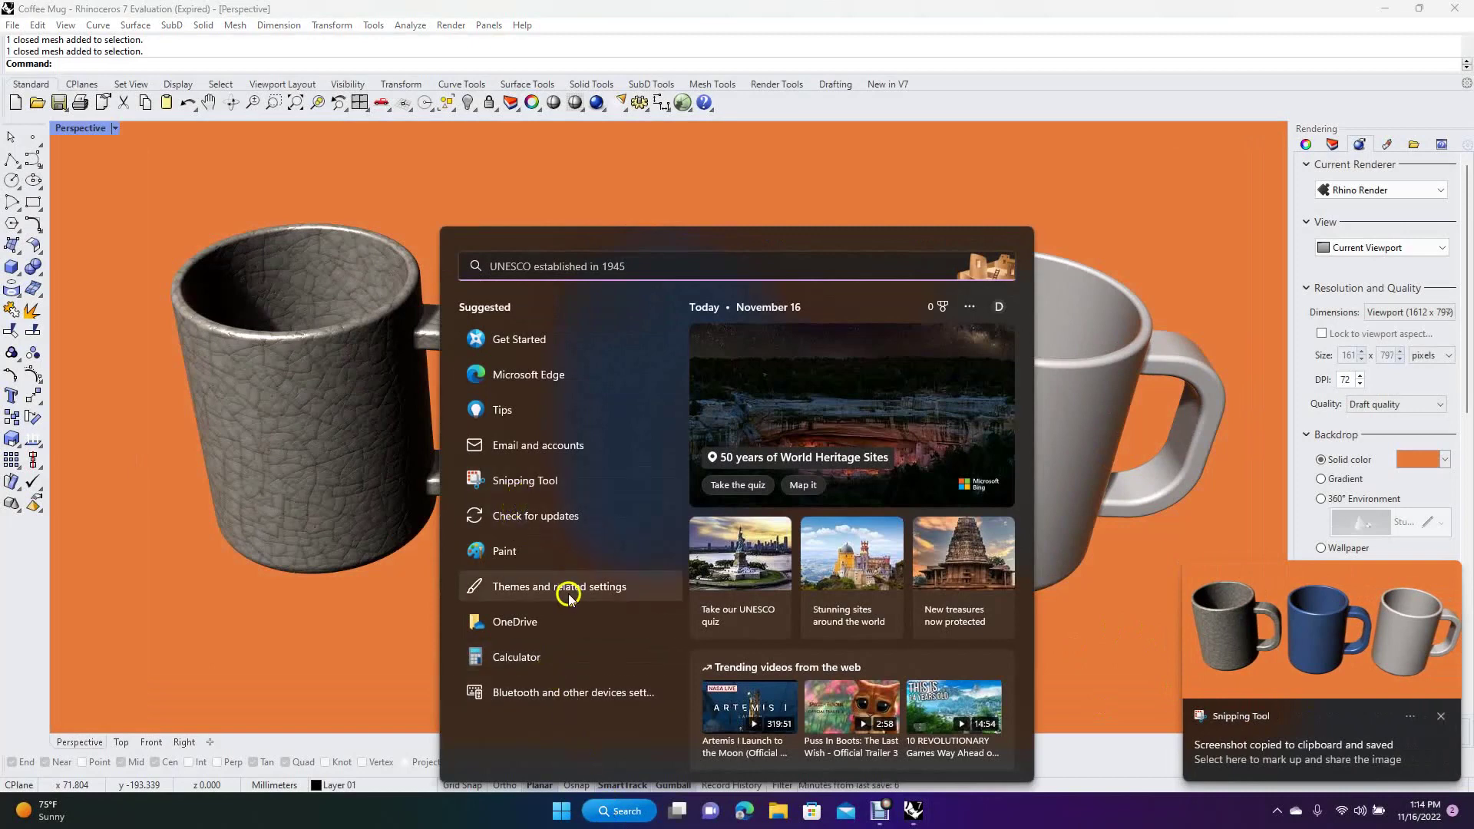
pyautogui.click(537, 551)
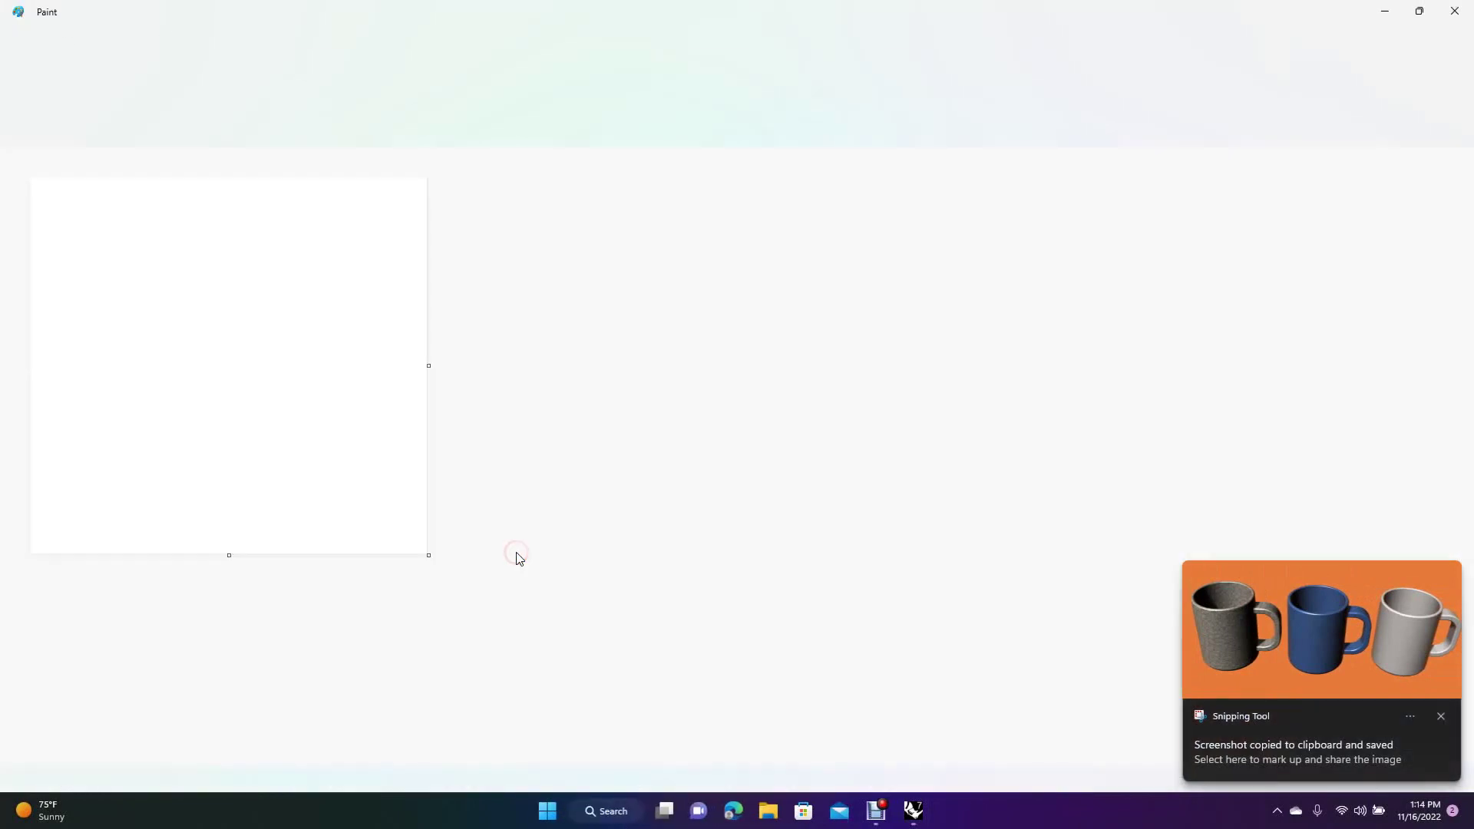
pyautogui.click(242, 398)
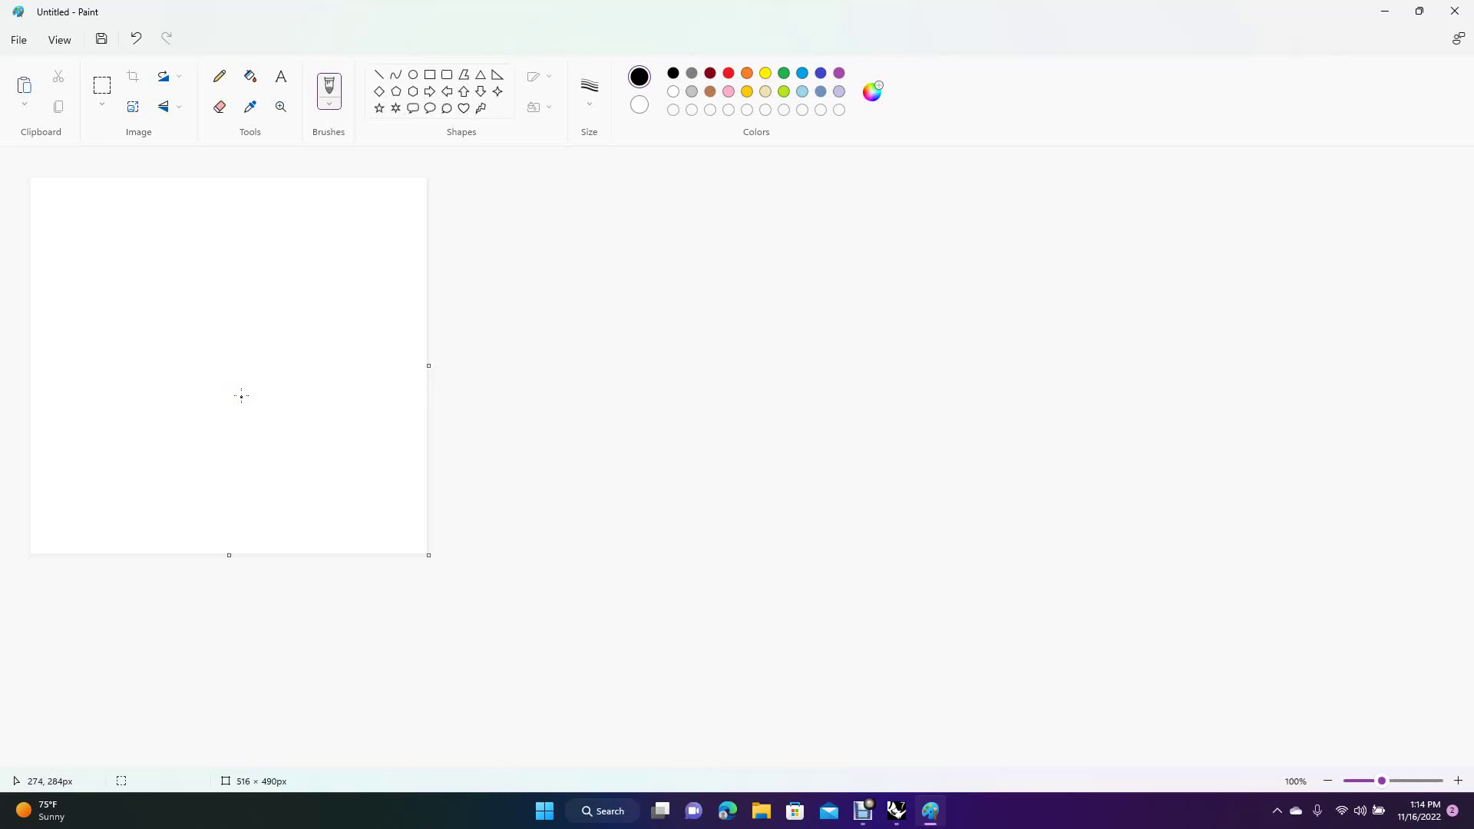
pyautogui.hotkey('ctrl', 'v')
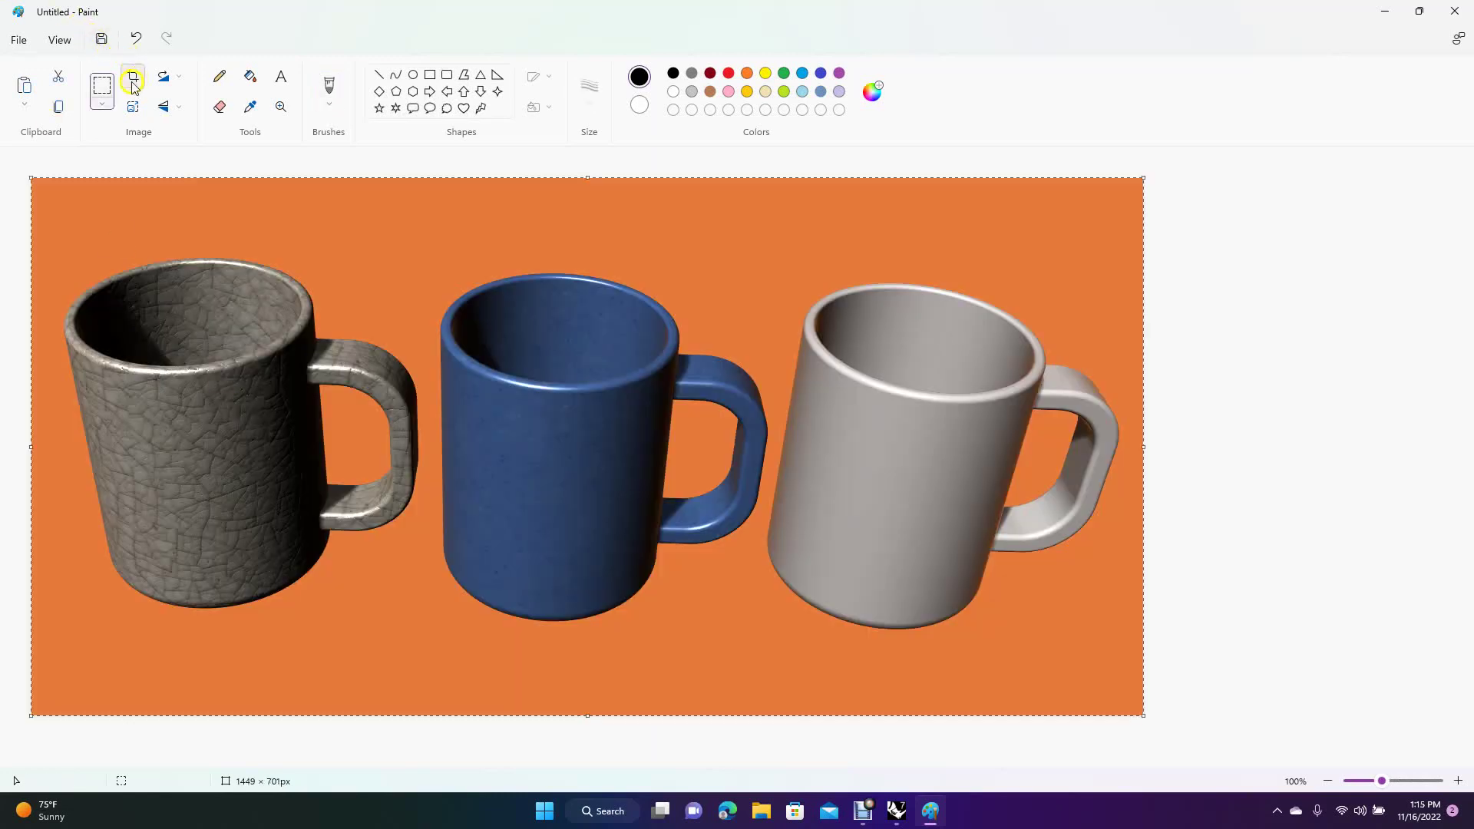
# Step: Save the pasted image to the Desktop as a JPEG picture named Untitled
pyautogui.click(19, 40)
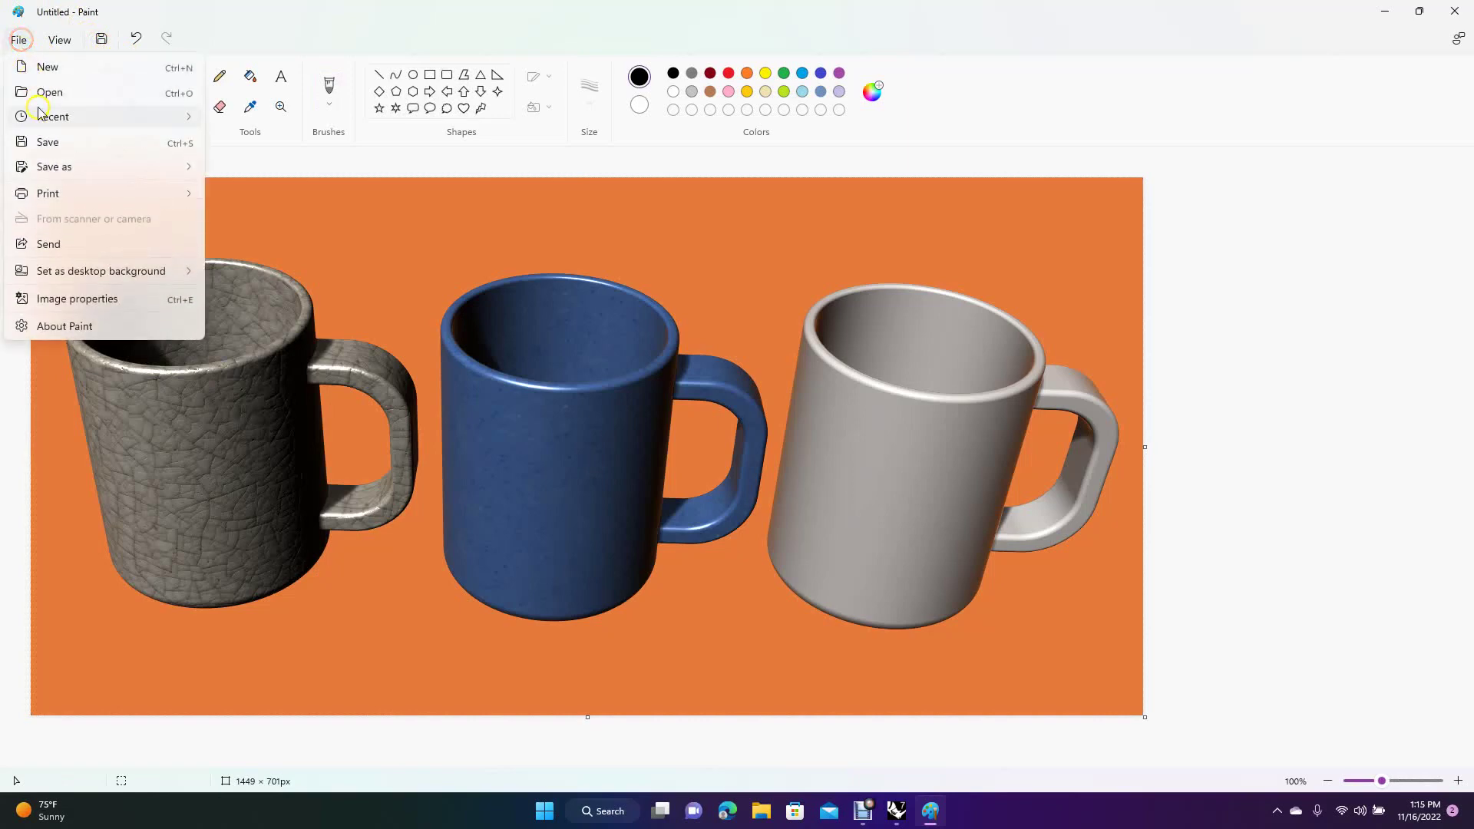
pyautogui.moveTo(150, 170)
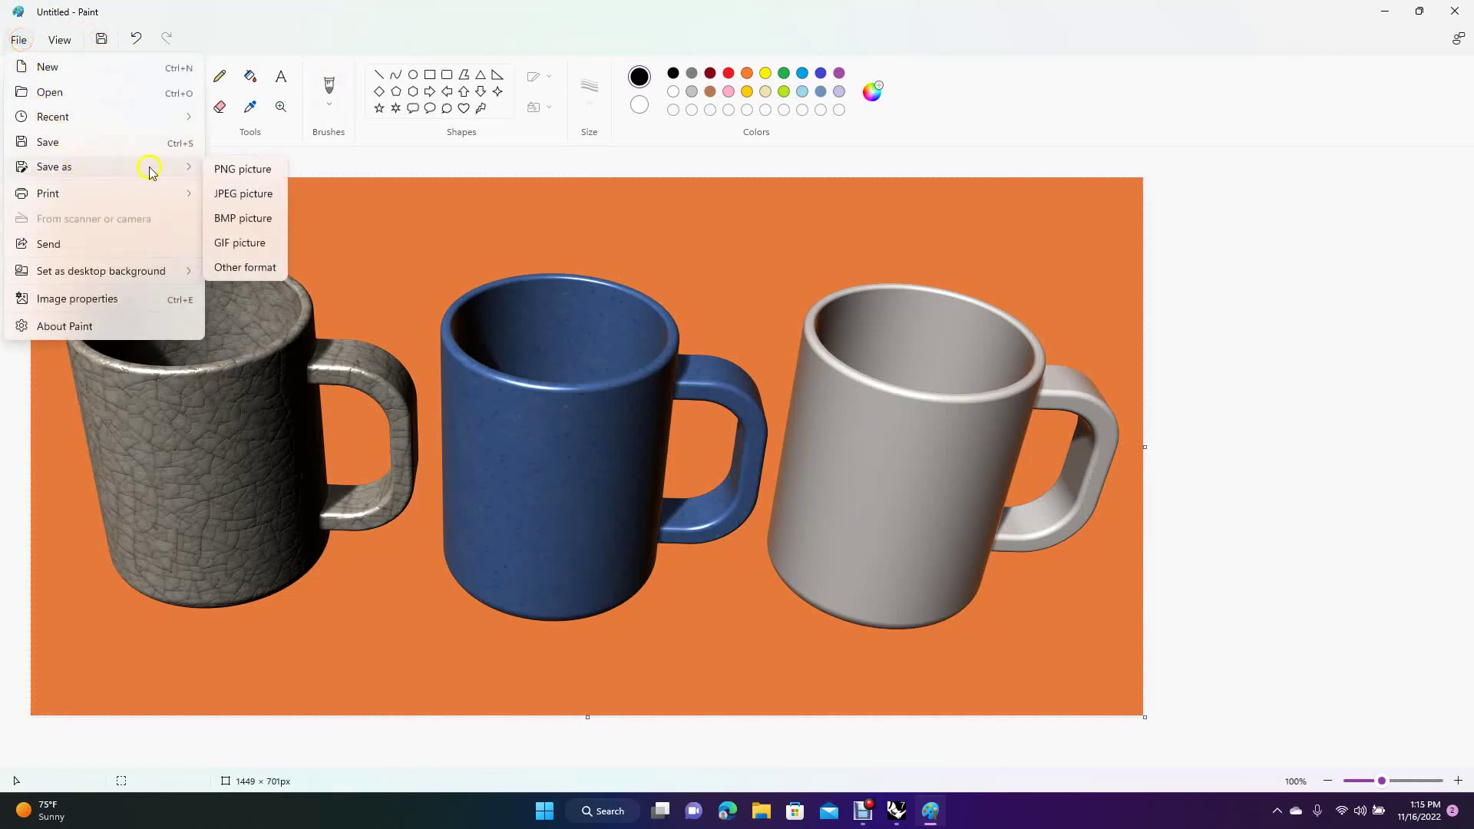
pyautogui.click(243, 193)
pyautogui.click(550, 350)
pyautogui.click(1089, 588)
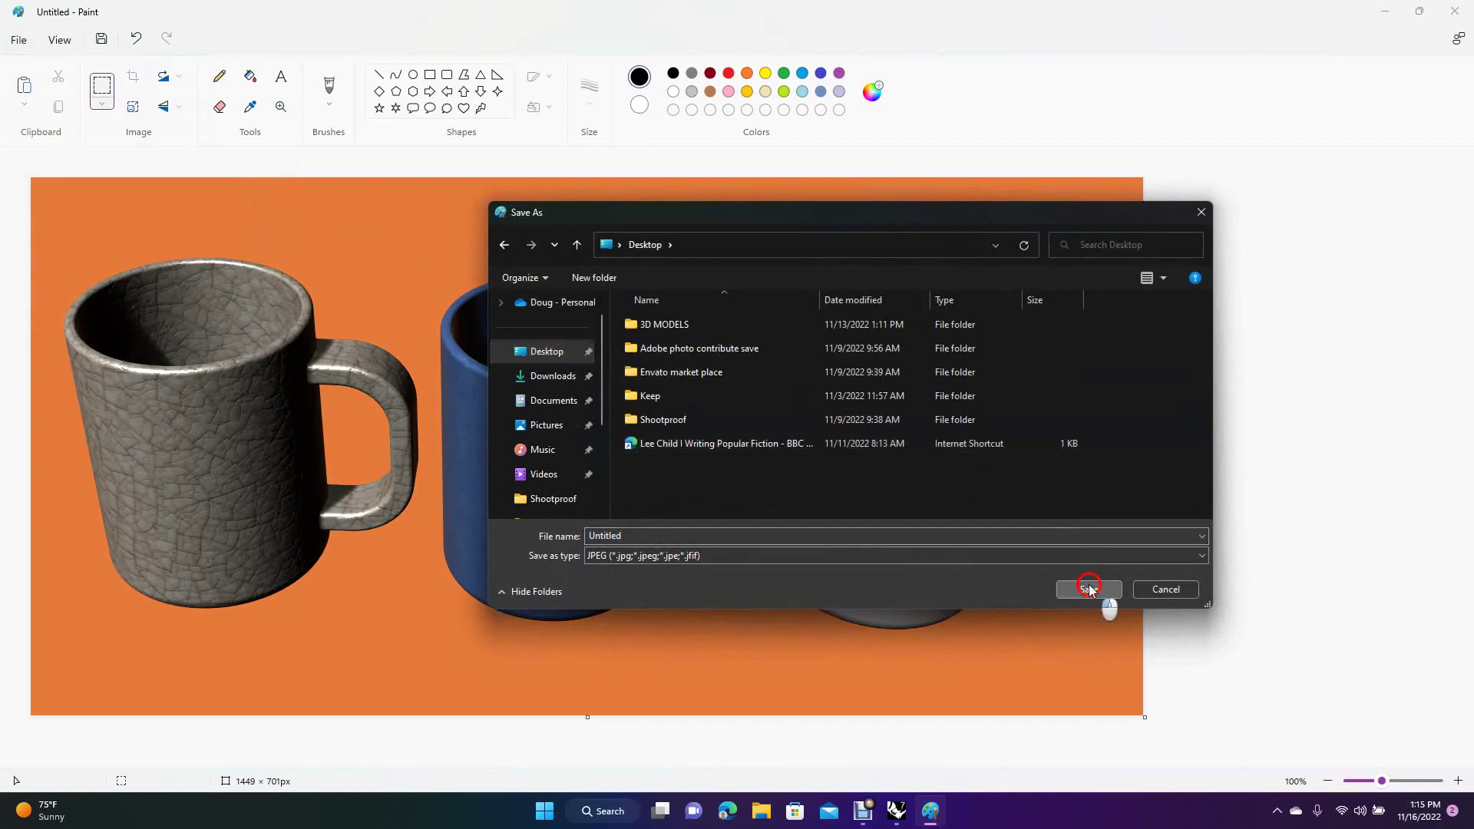
# Step: Close Paint and Rhino, and decline installing the available Rhino update
pyautogui.click(1456, 11)
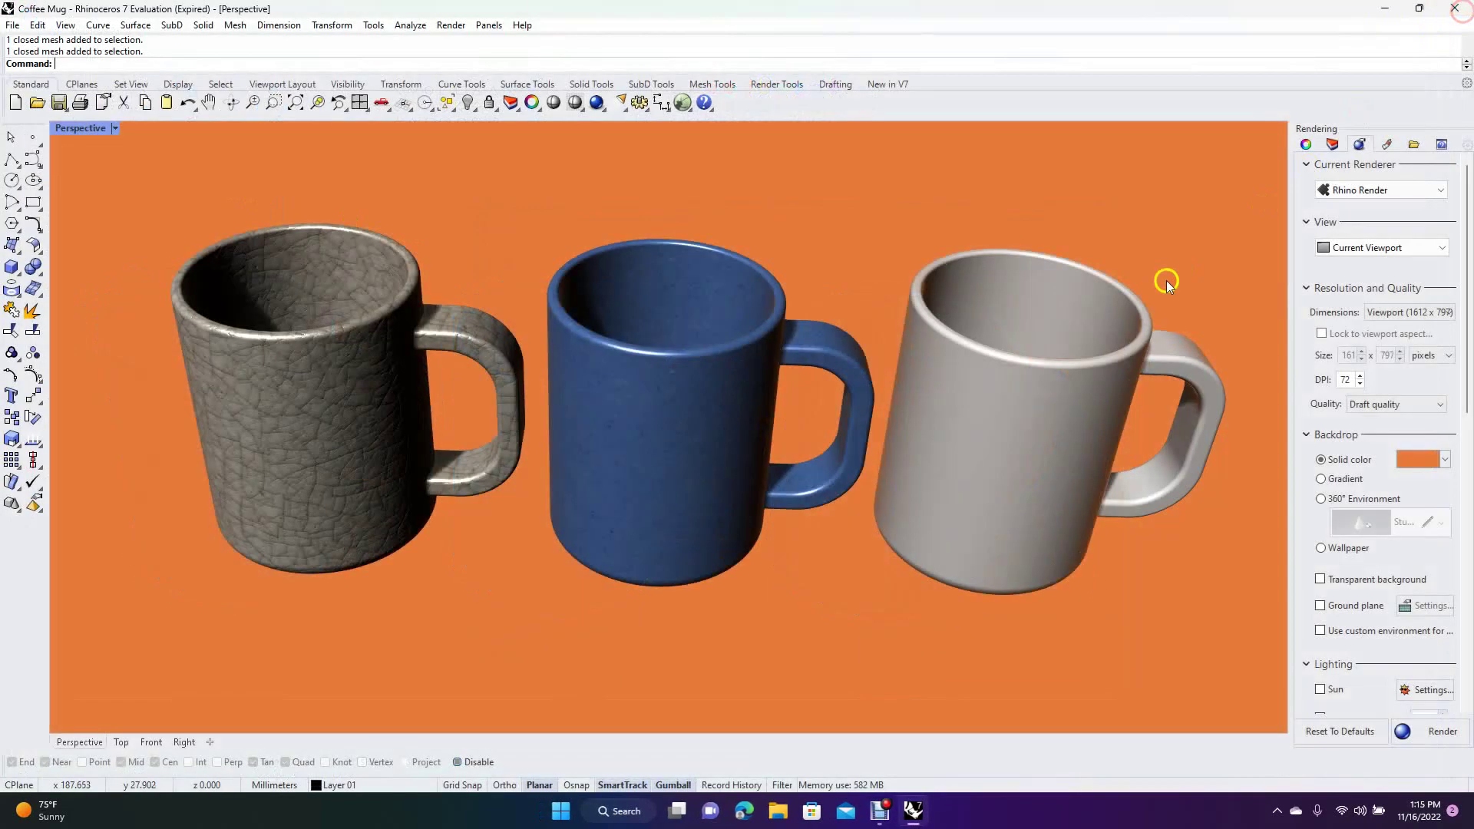
pyautogui.click(1461, 9)
pyautogui.click(741, 437)
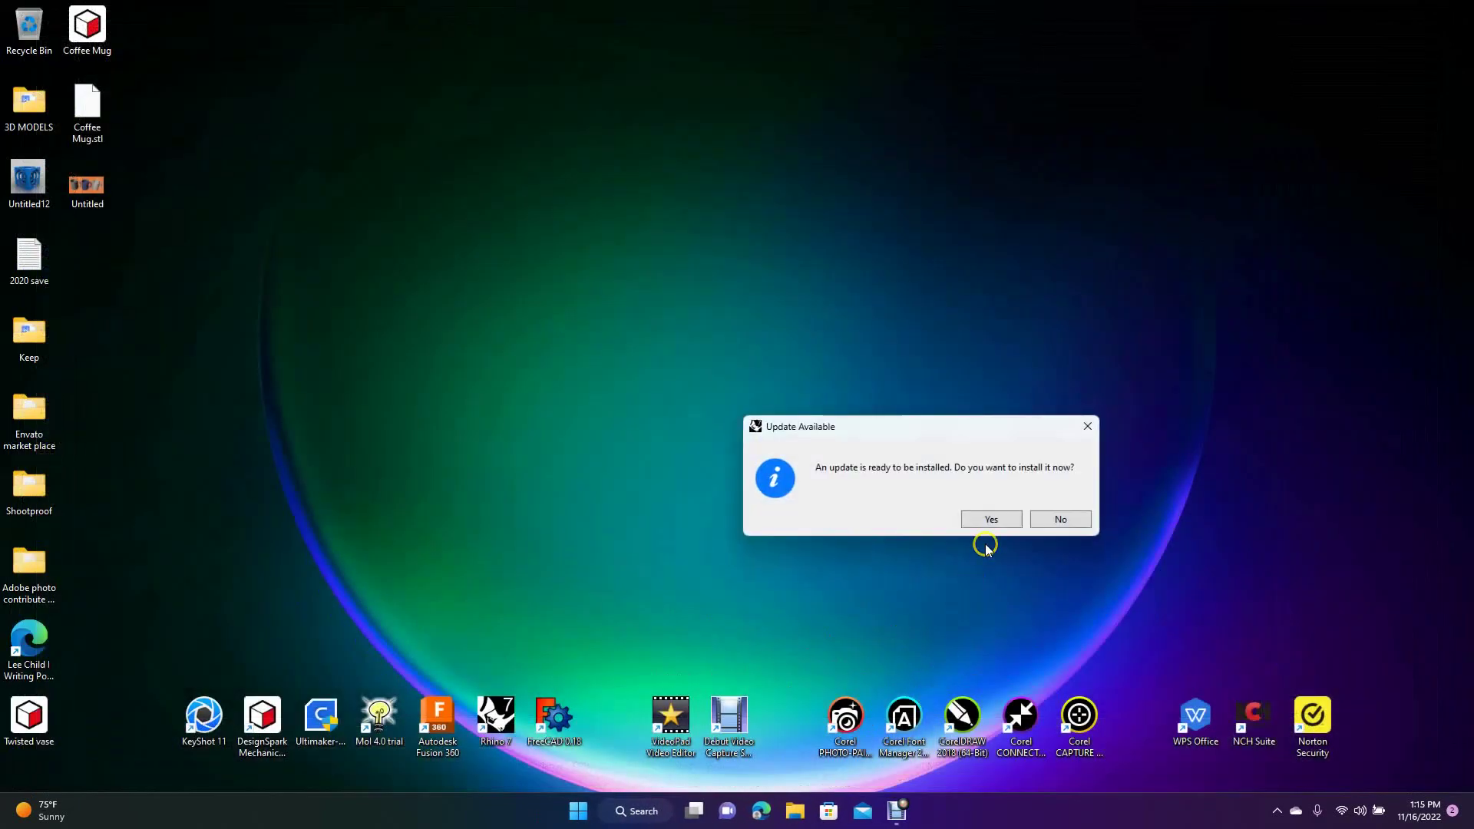
pyautogui.click(1056, 523)
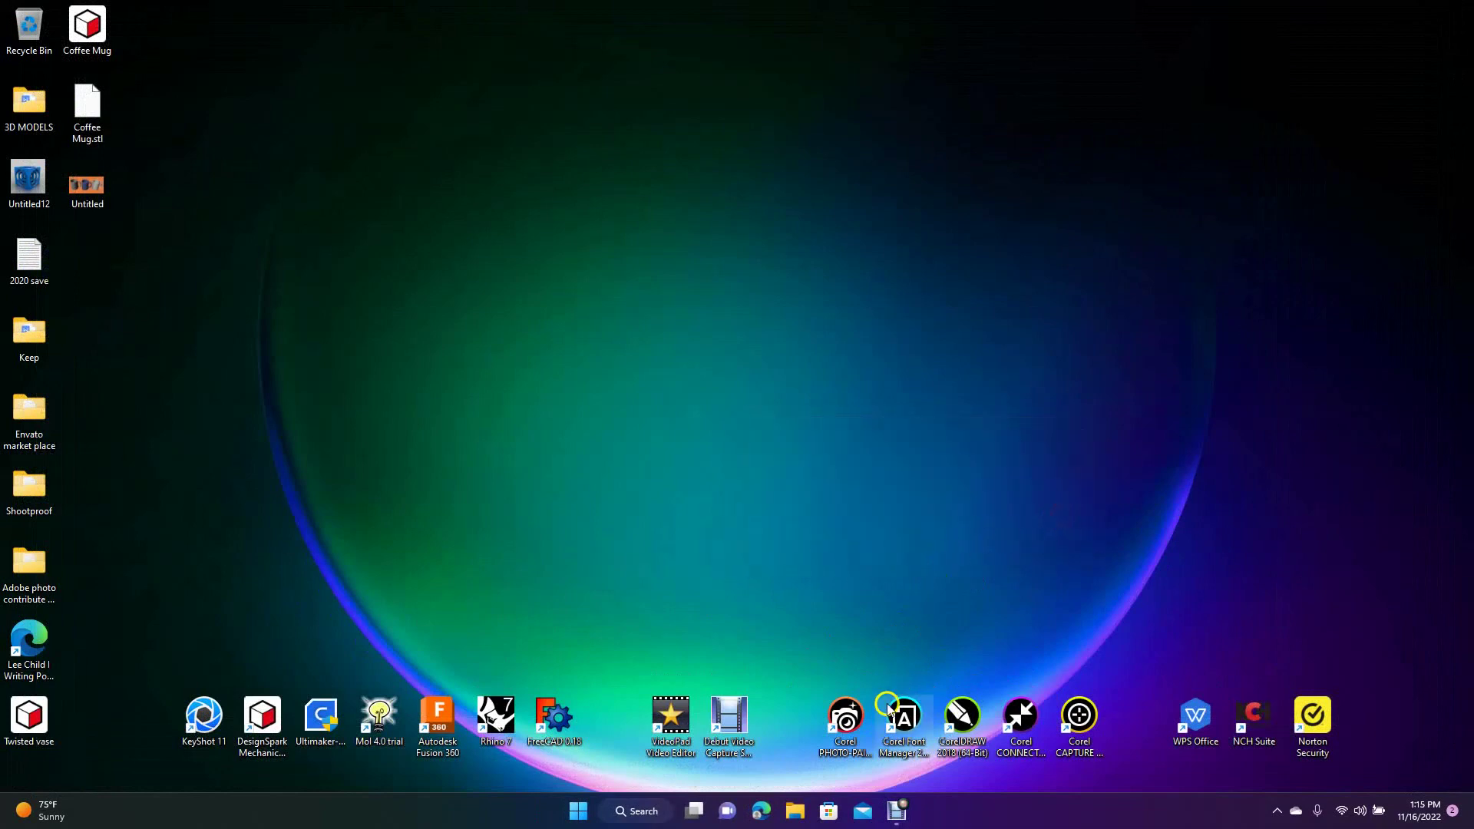